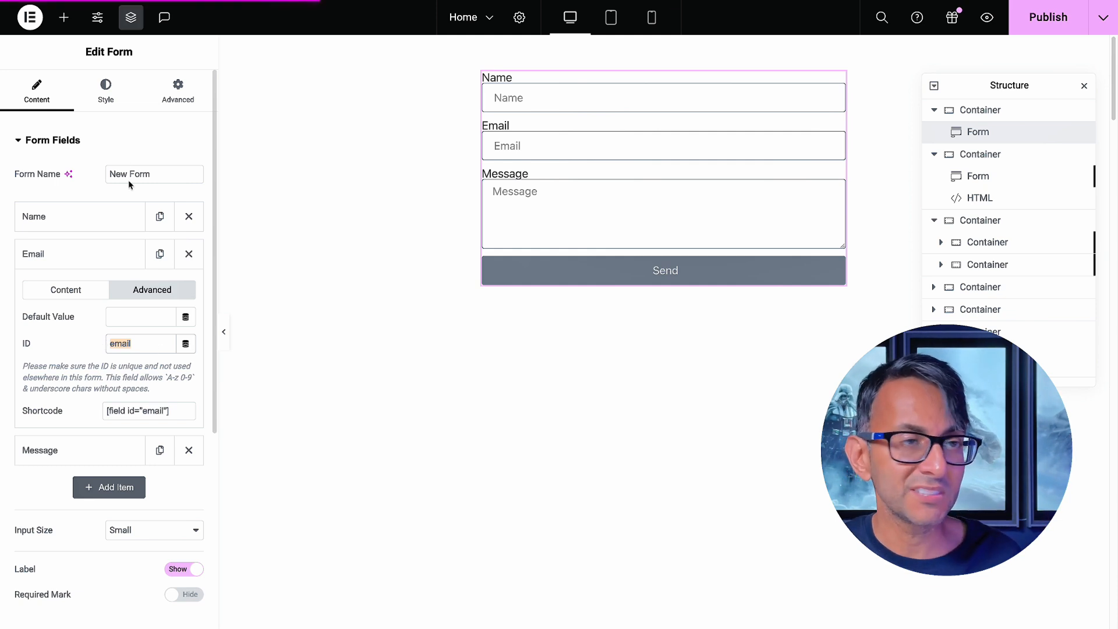
Add custom CSS to the form giving #form-field-email a #F4F4F4 background colour and bold font weight
click(177, 92)
scroll(107, 387, down, 8)
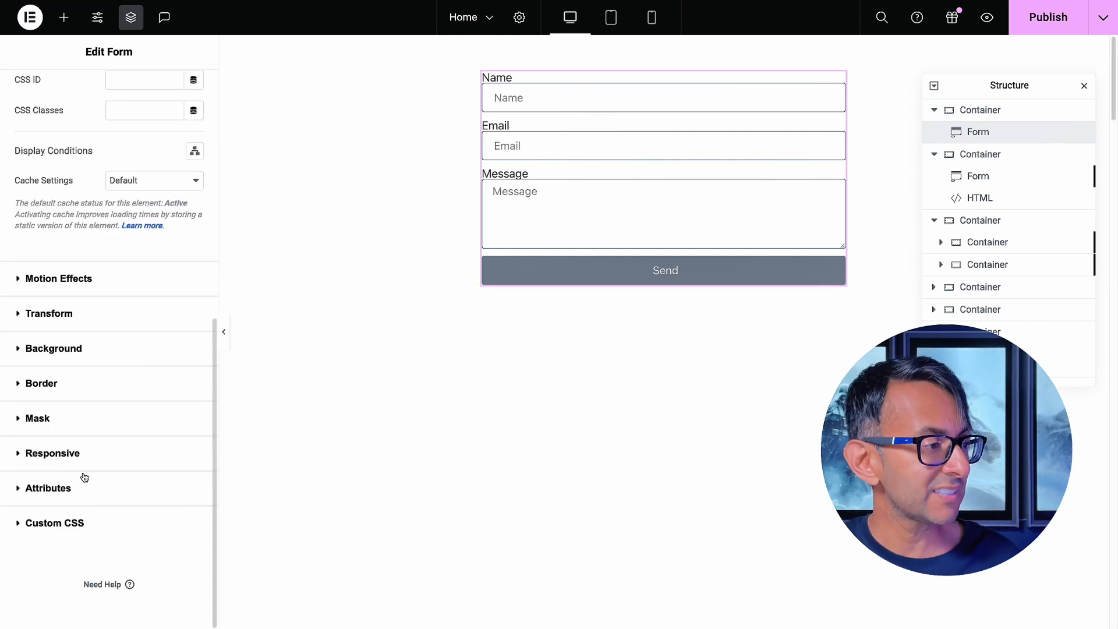
click(98, 520)
click(125, 485)
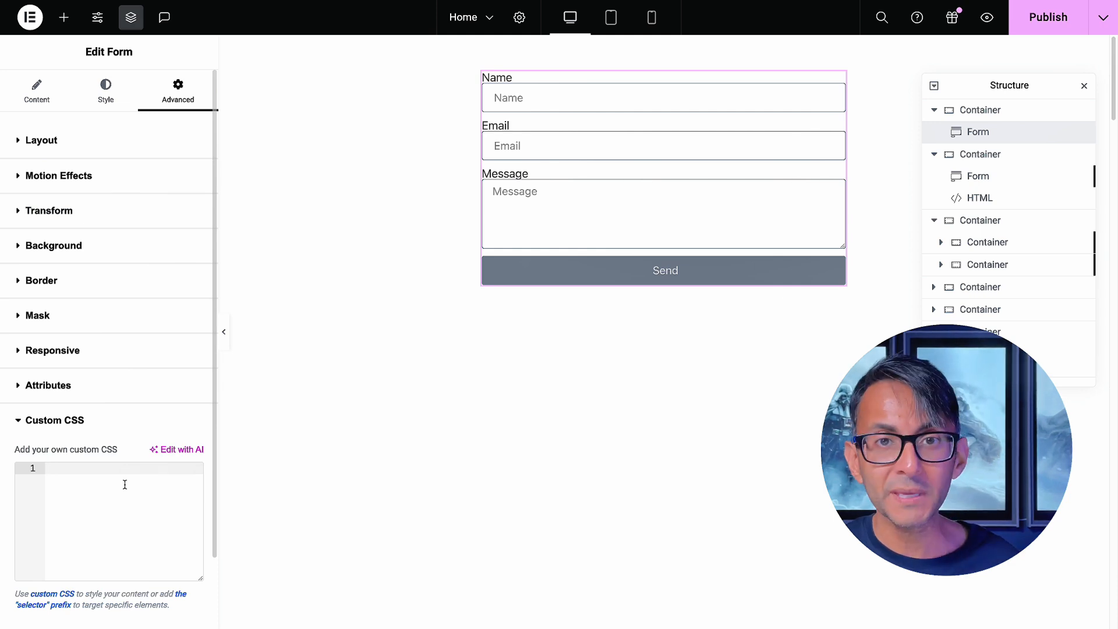
text(#form-field-email {     background-color: #F4F4F4;     font-weight: bold; })
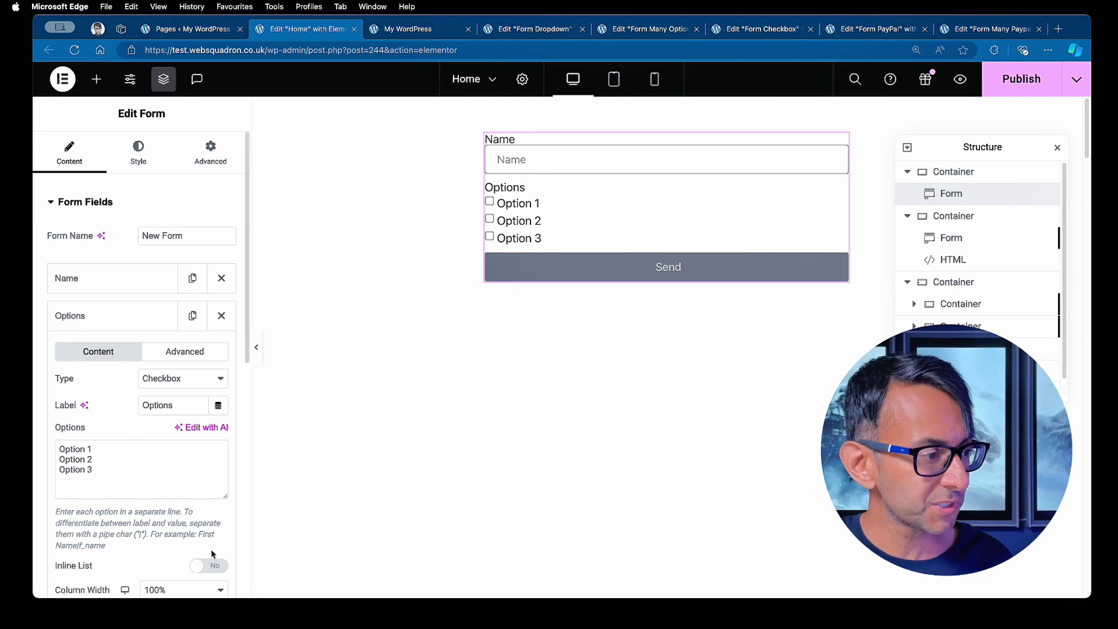
Enable the inline list for the Options checkbox field and test Option 1 by checking and unchecking it
click(215, 566)
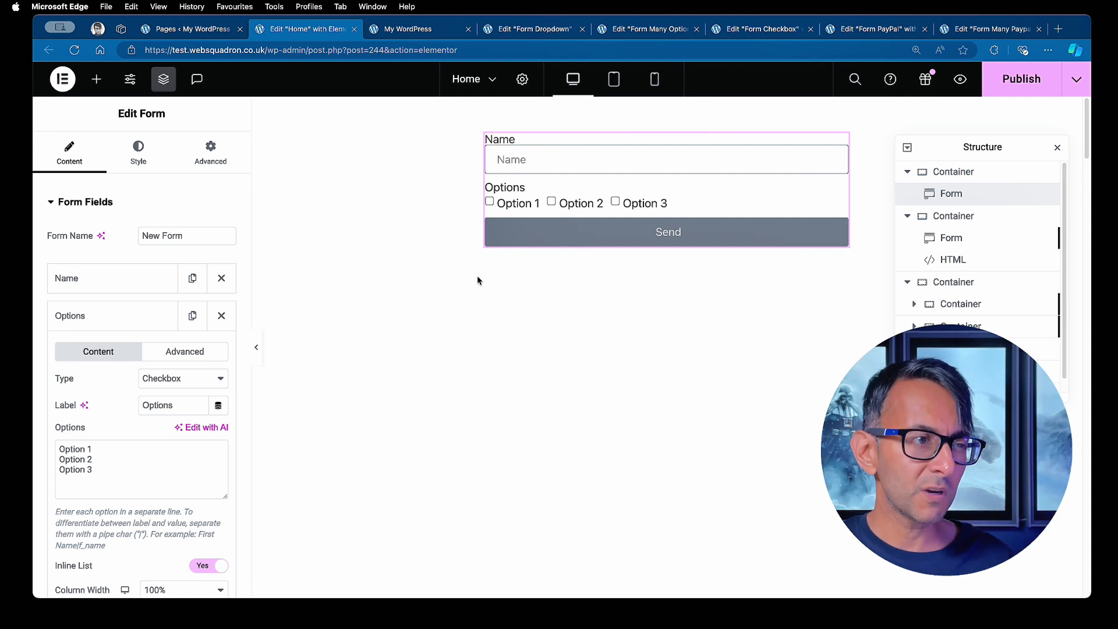
click(489, 202)
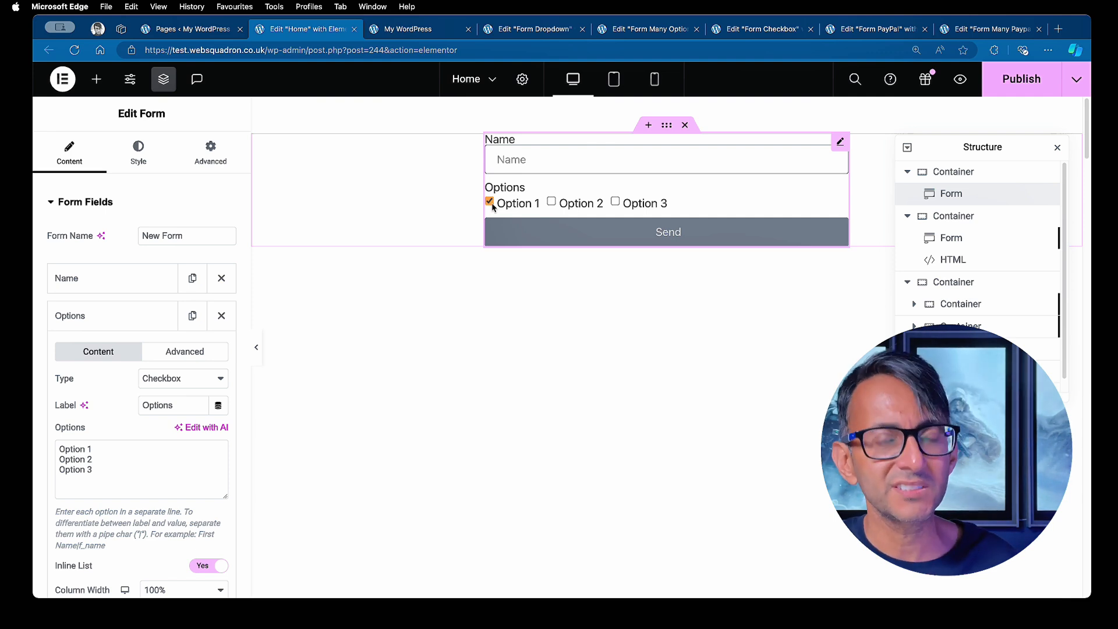
click(489, 202)
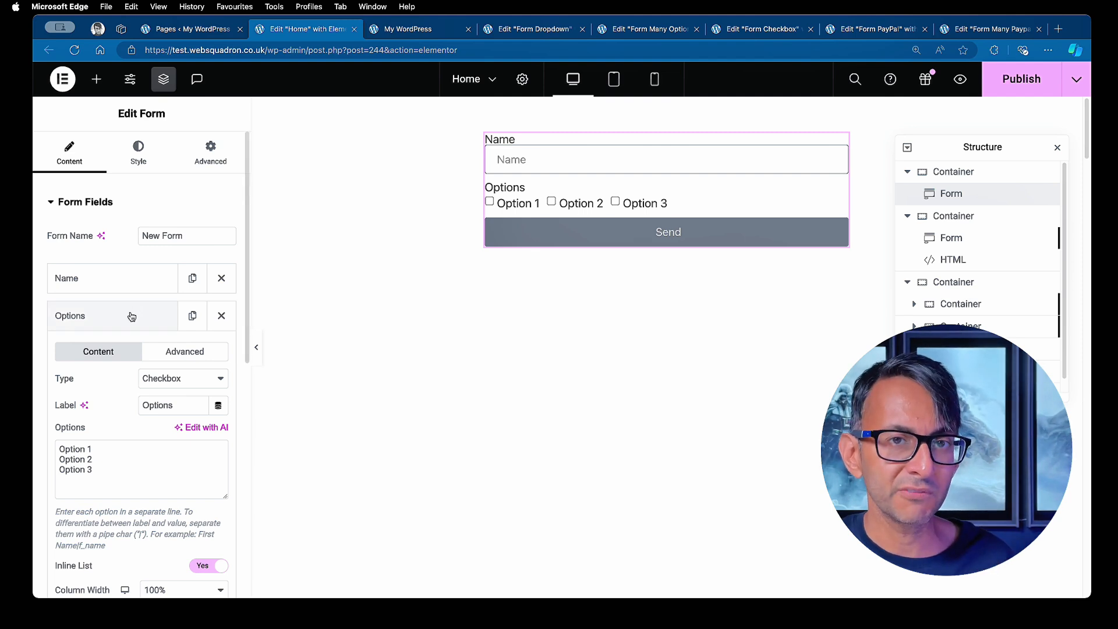
Add the form's custom CSS for .elementor-field-option with accent colour #ff0050, line height 25px, right margin 10px and 20px by 15px inputs, and test Option 1
click(185, 351)
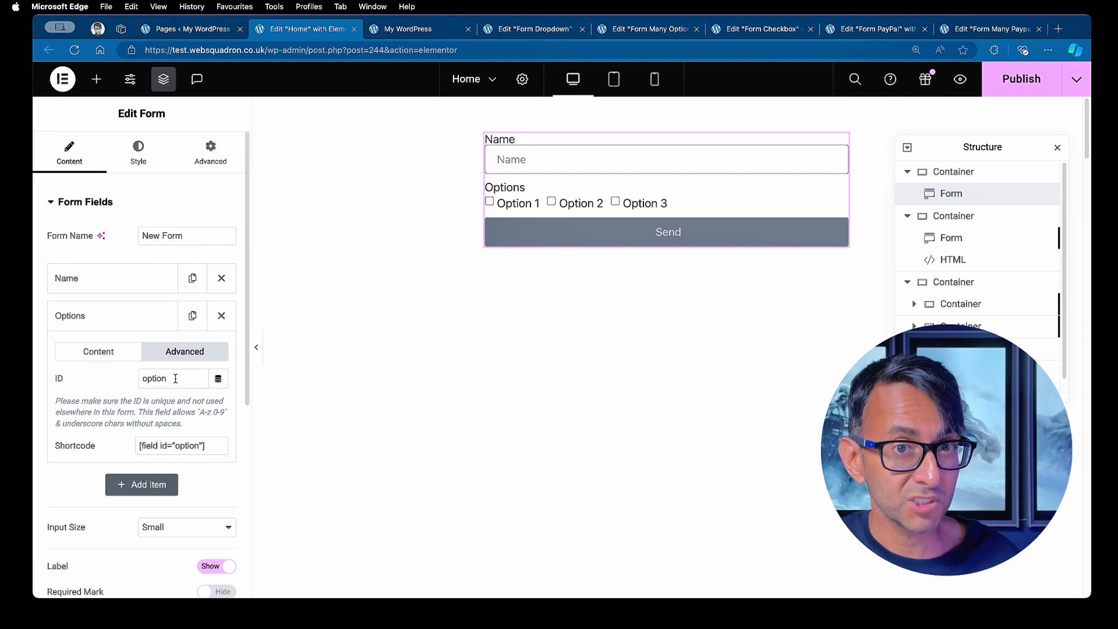
click(209, 153)
scroll(150, 482, down, 10)
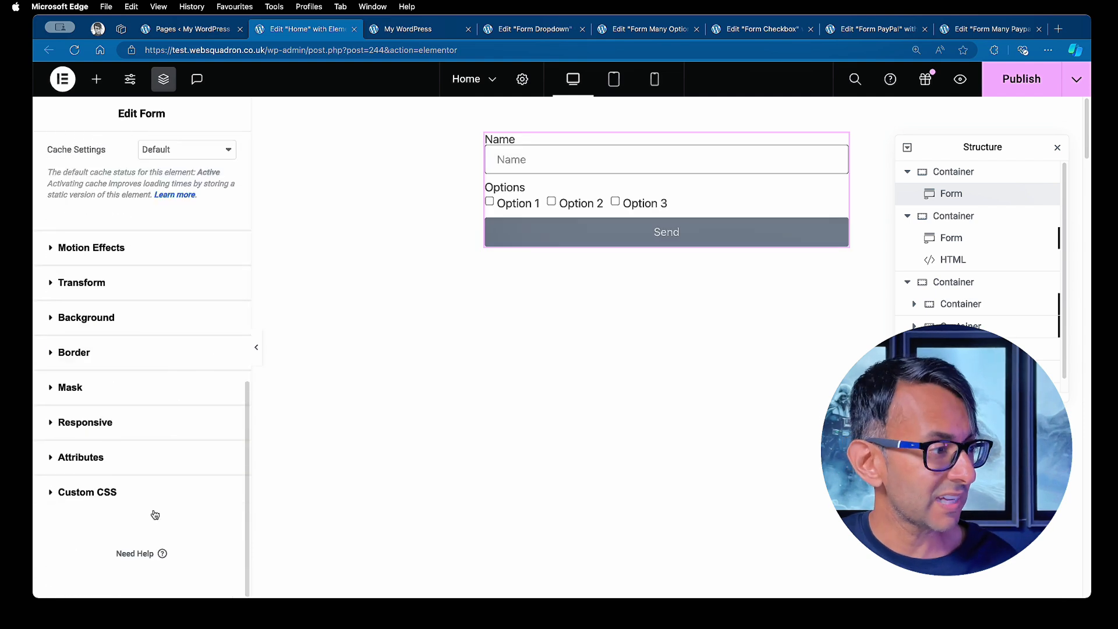
click(87, 492)
scroll(151, 524, down, 3)
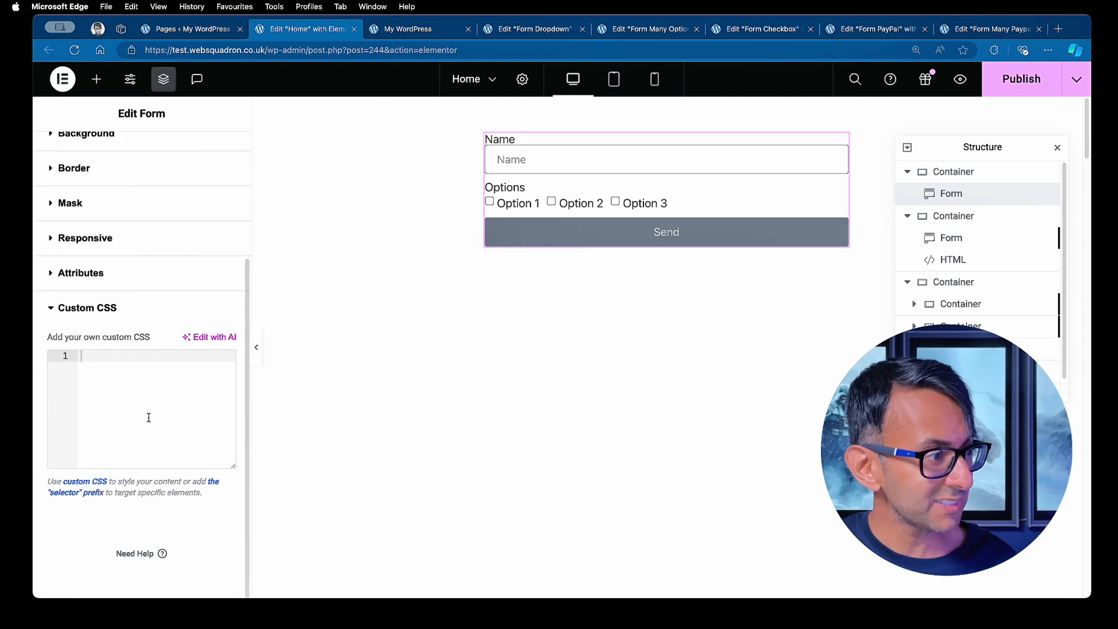
text(selector .elementor-field-option{     display: flex:;     accent-color: #ff0050;     line-height: 25px;     margin-right: 10px; } input {display: inline-block; vertical-align: middle; width: 20px; height: 15px; })
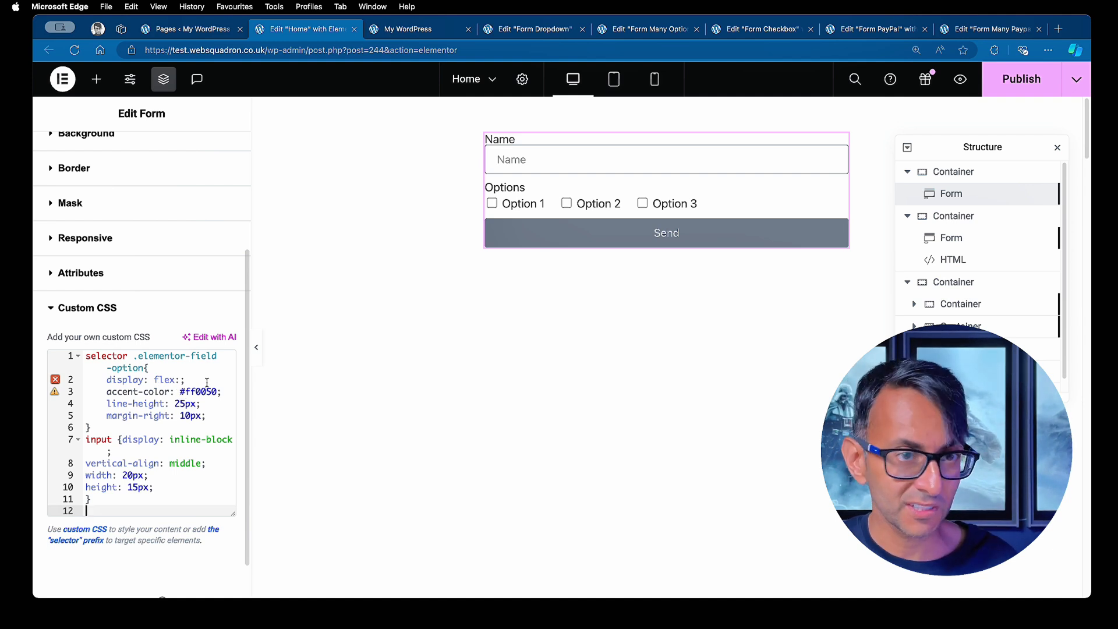
click(492, 204)
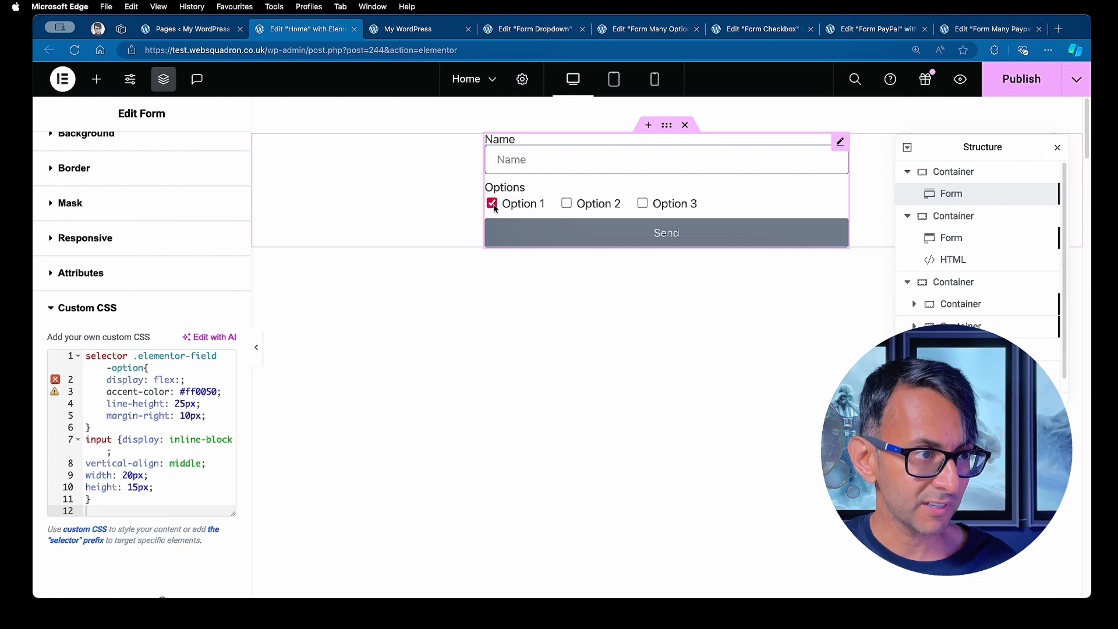
click(492, 204)
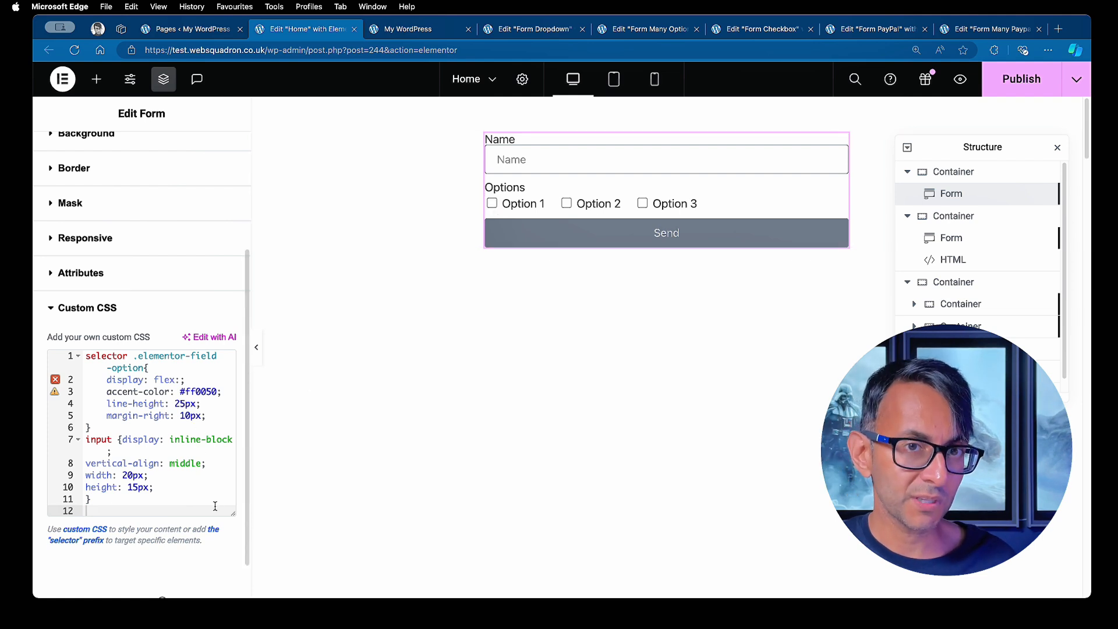
Clear the form's custom CSS and paste it back to compare the checkbox styling, testing Option 1
click(178, 483)
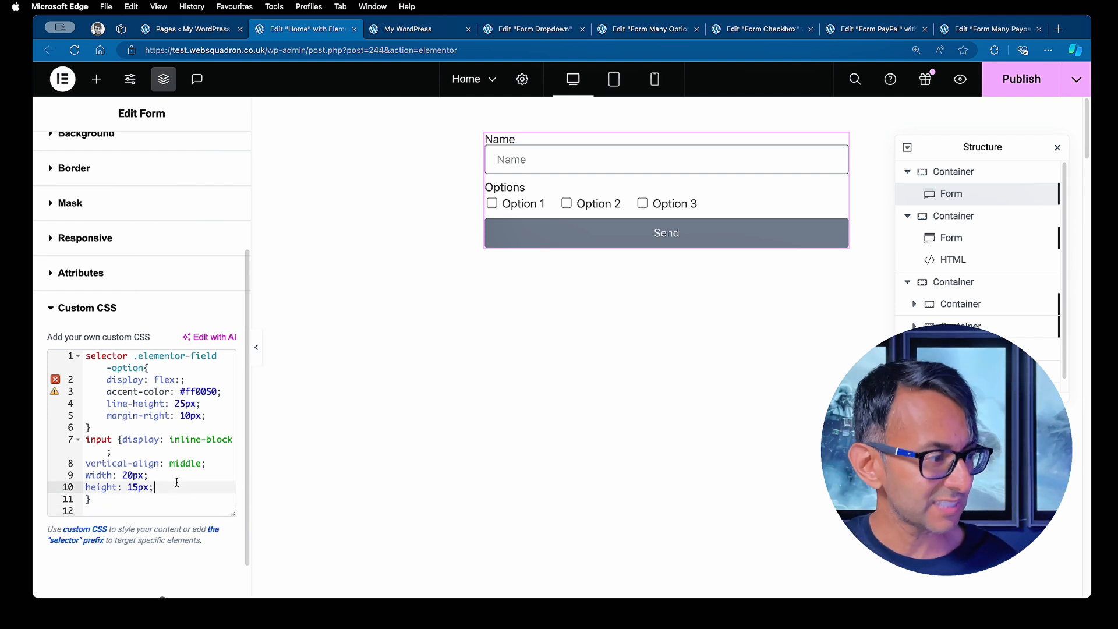
key(super+a)
key(super+c)
key(BackSpace)
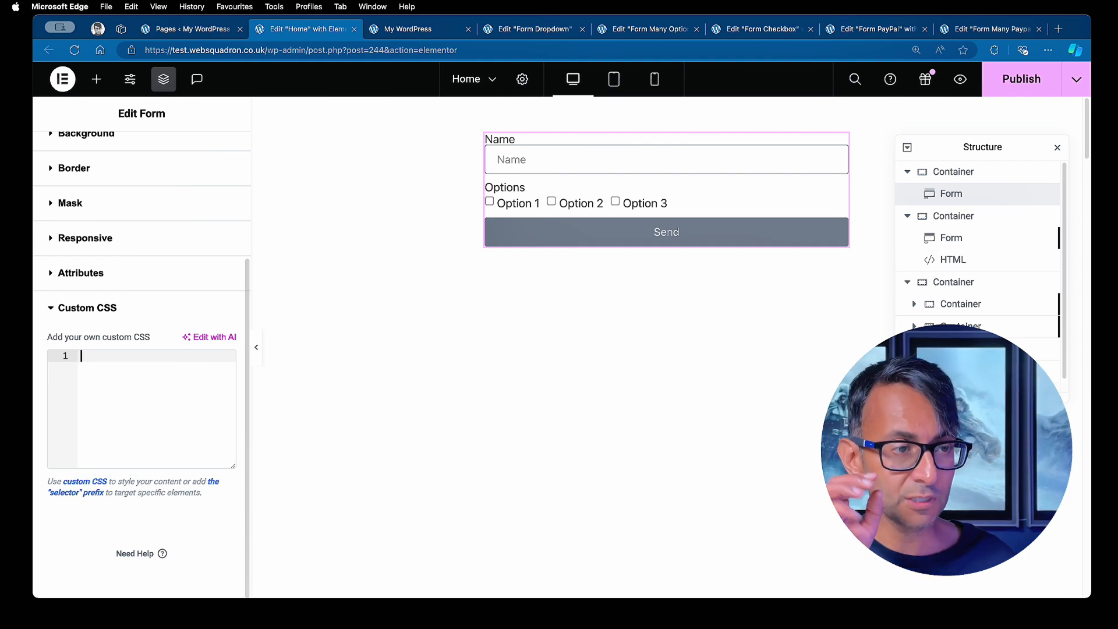
key(super+v)
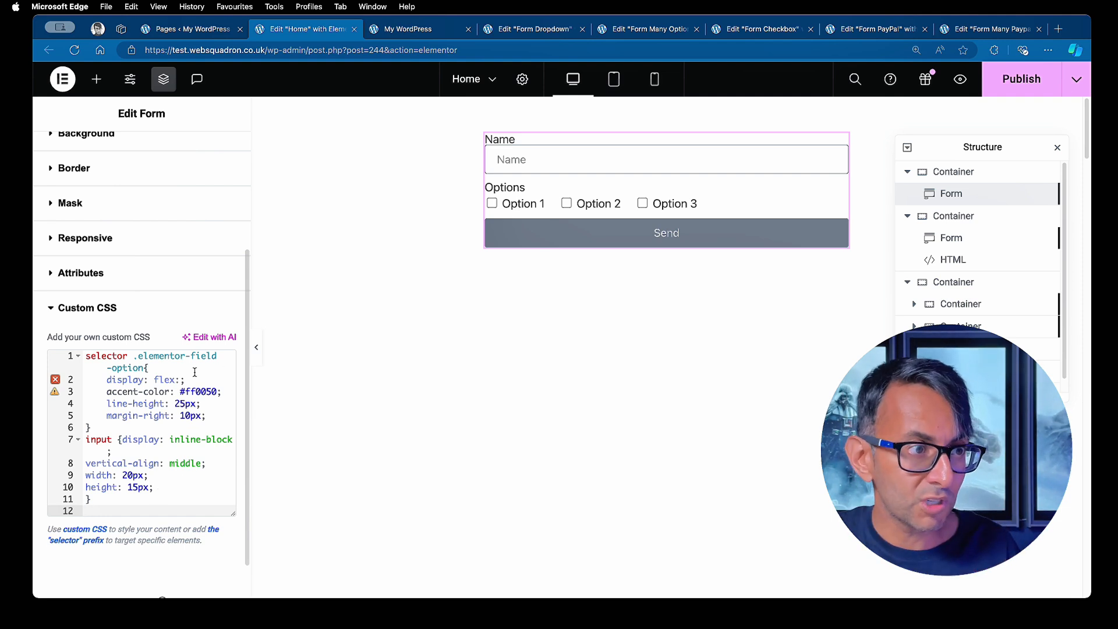
click(492, 205)
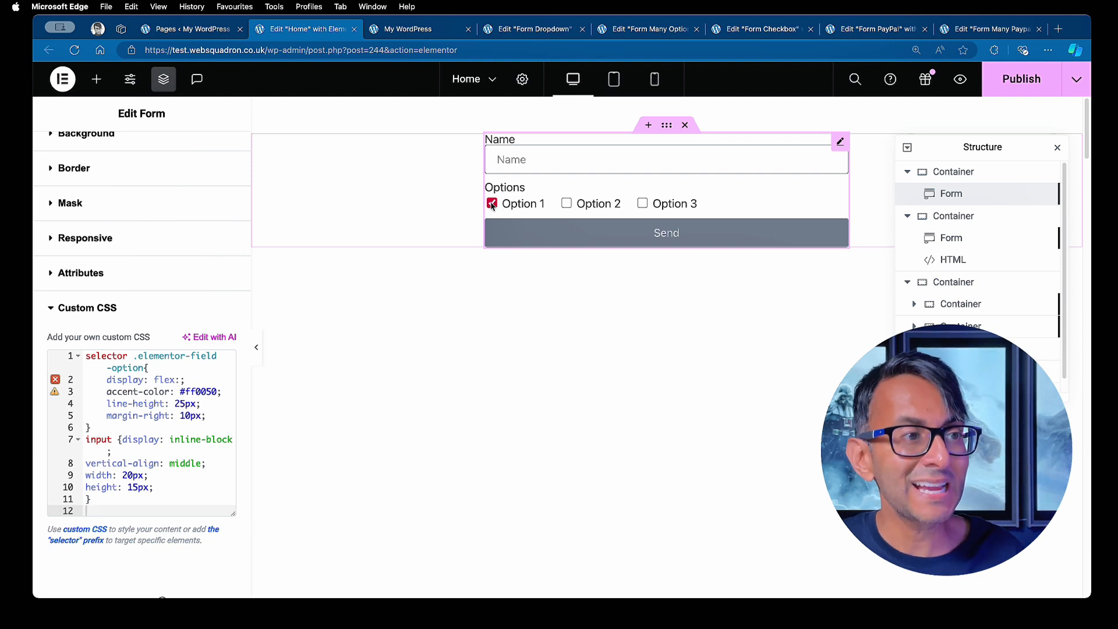
click(493, 205)
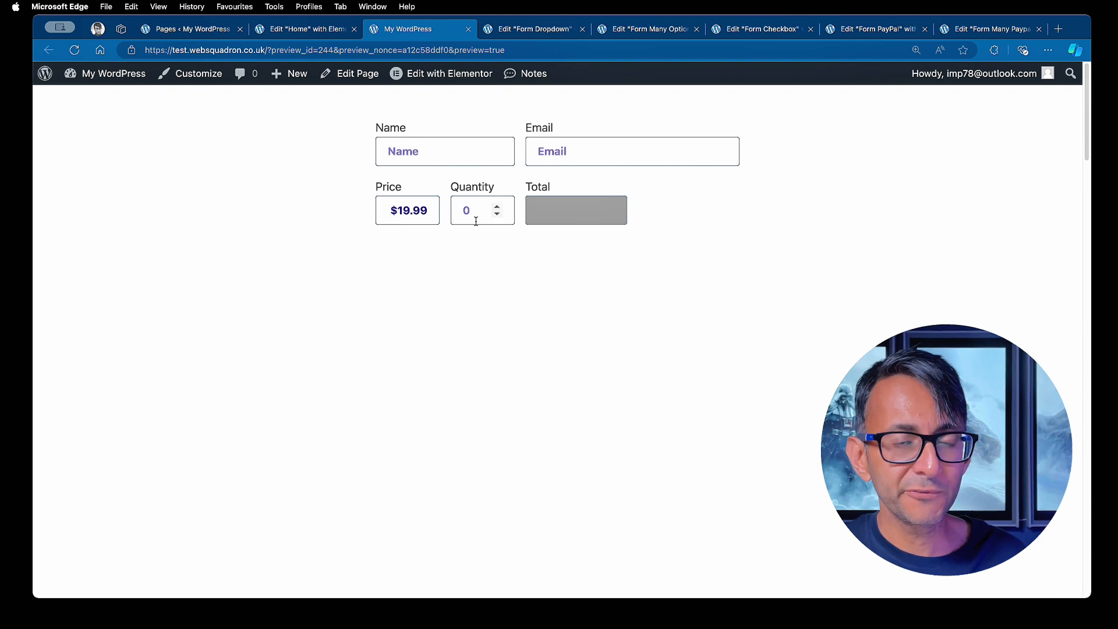
Test the total calculation in the page preview by raising the form's Quantity to 5
click(496, 207)
click(497, 208)
click(497, 207)
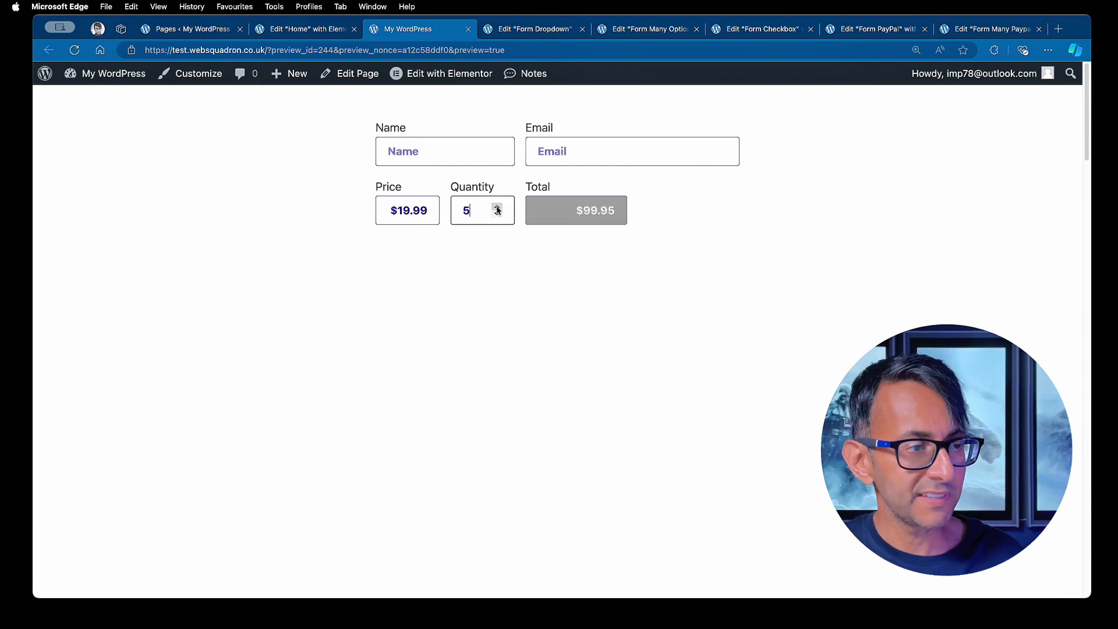
click(497, 207)
click(497, 208)
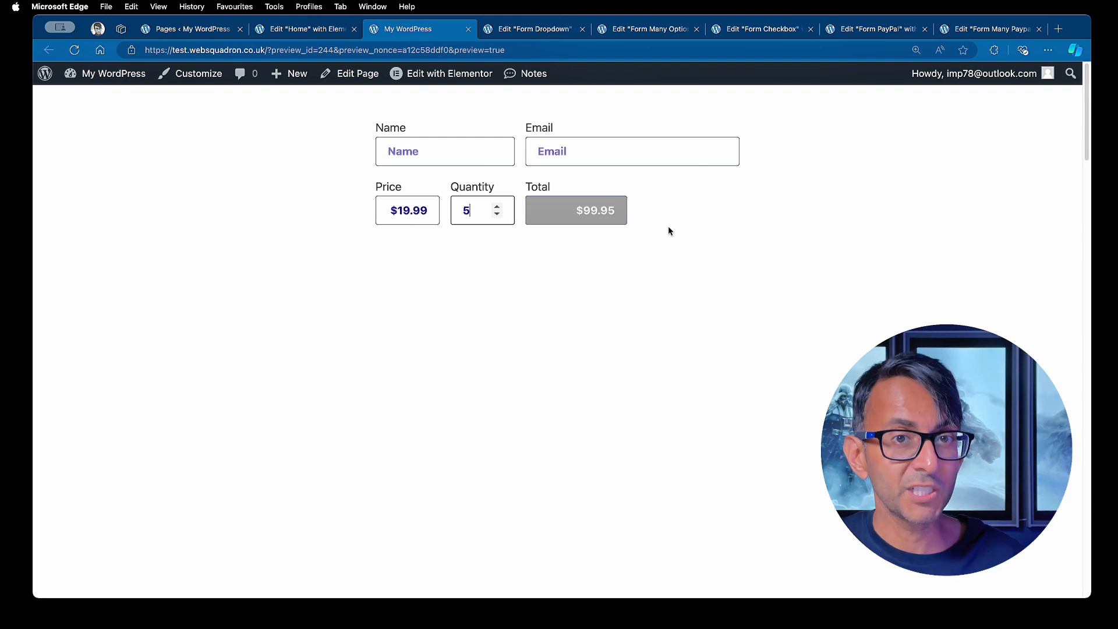
Return to the Home page editor and examine the script in the HTML widget below the form
click(324, 39)
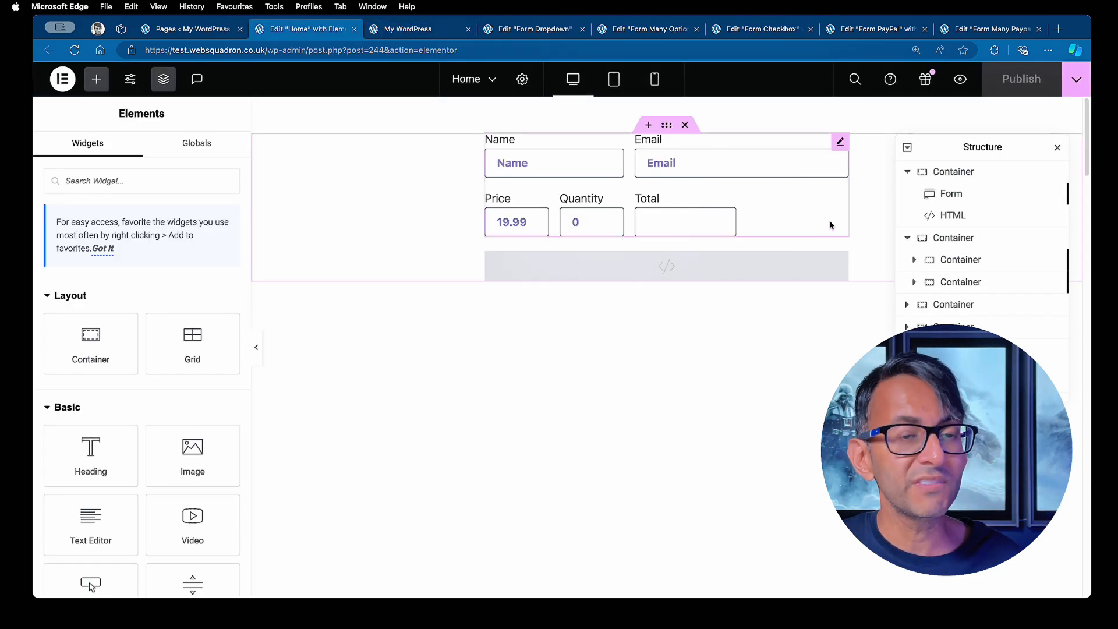
click(953, 192)
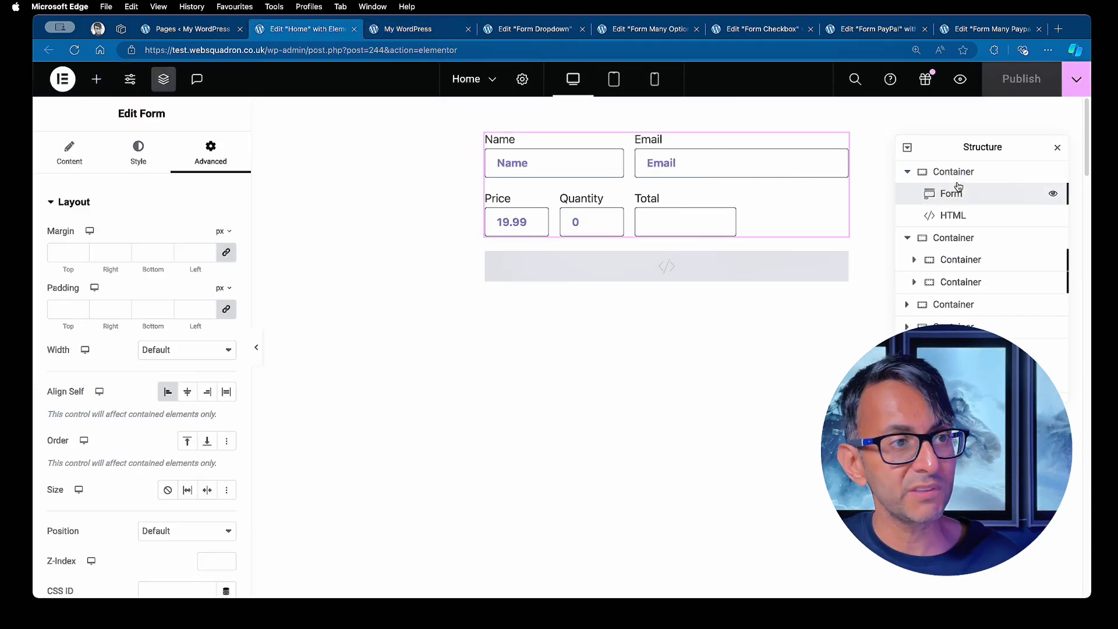
click(69, 152)
click(935, 227)
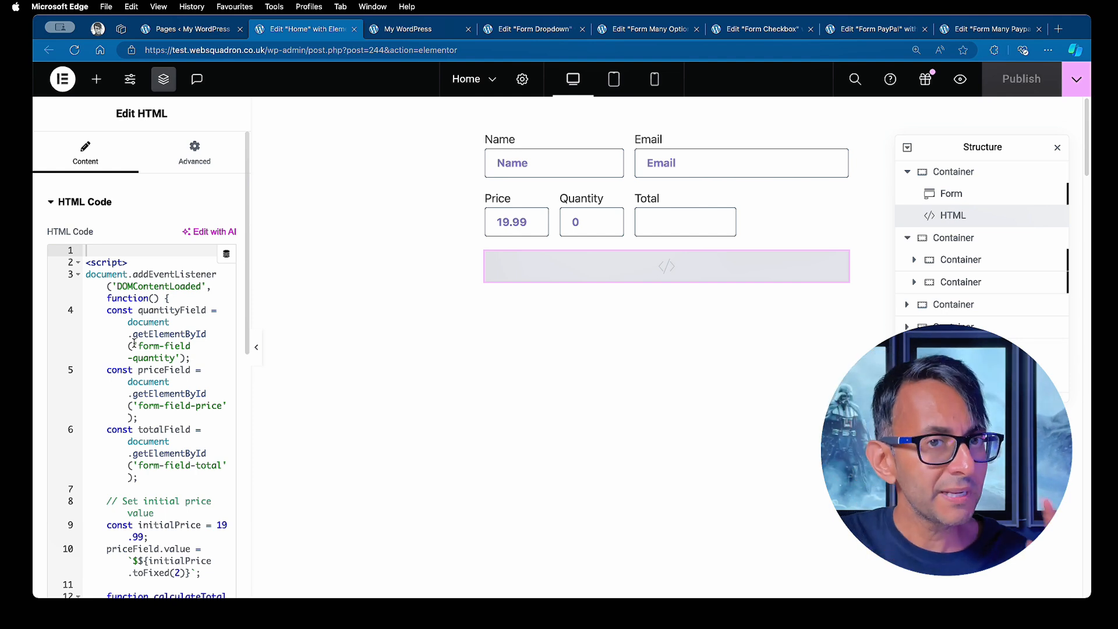
Examine the content settings of the form's Price field, including its type, placeholder and column width
click(950, 194)
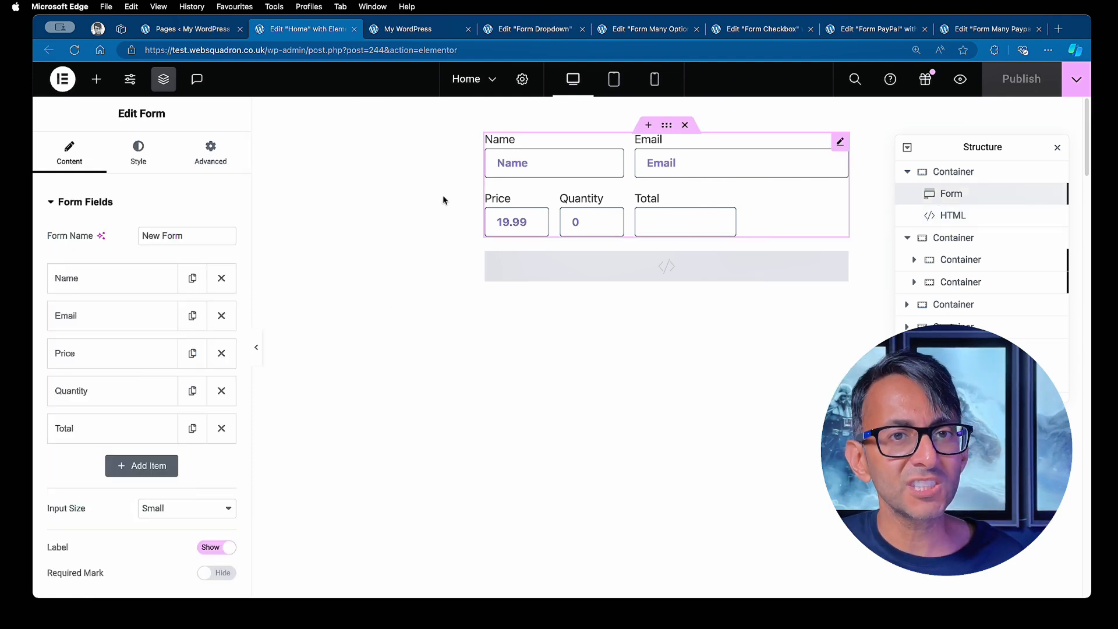
click(120, 359)
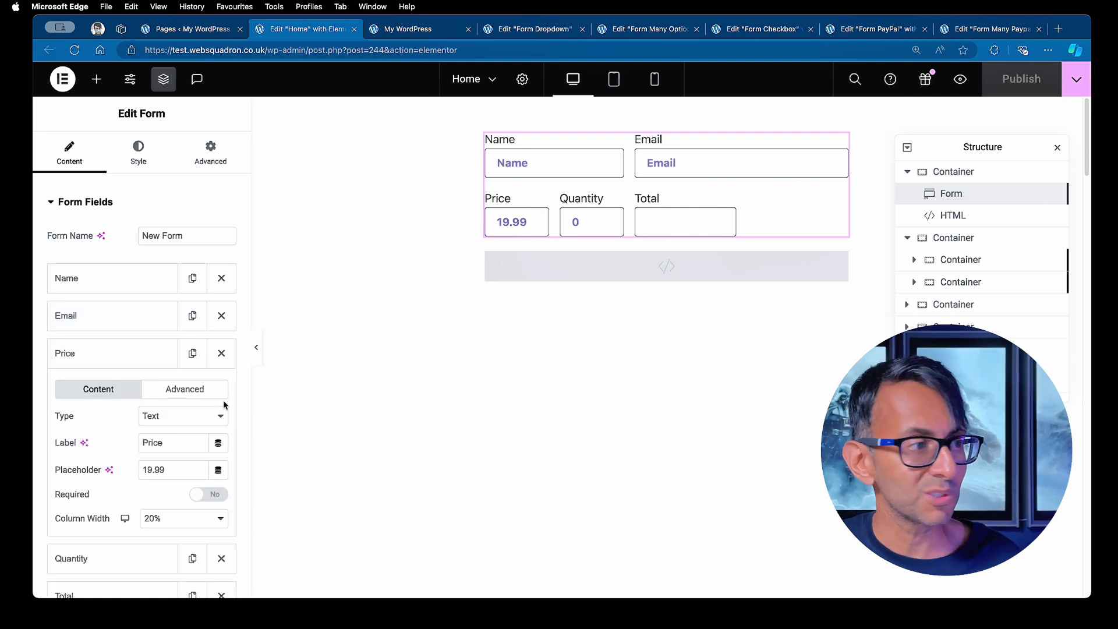
scroll(215, 396, down, 3)
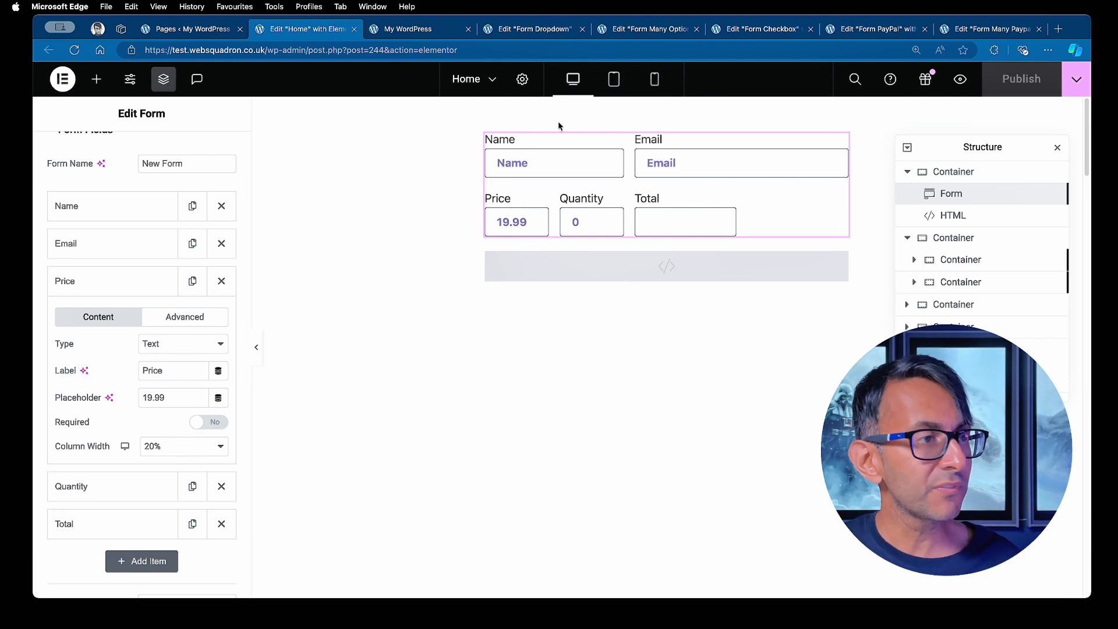
Preview the page and compare the displayed price with the Price field's placeholder in the editor
click(960, 79)
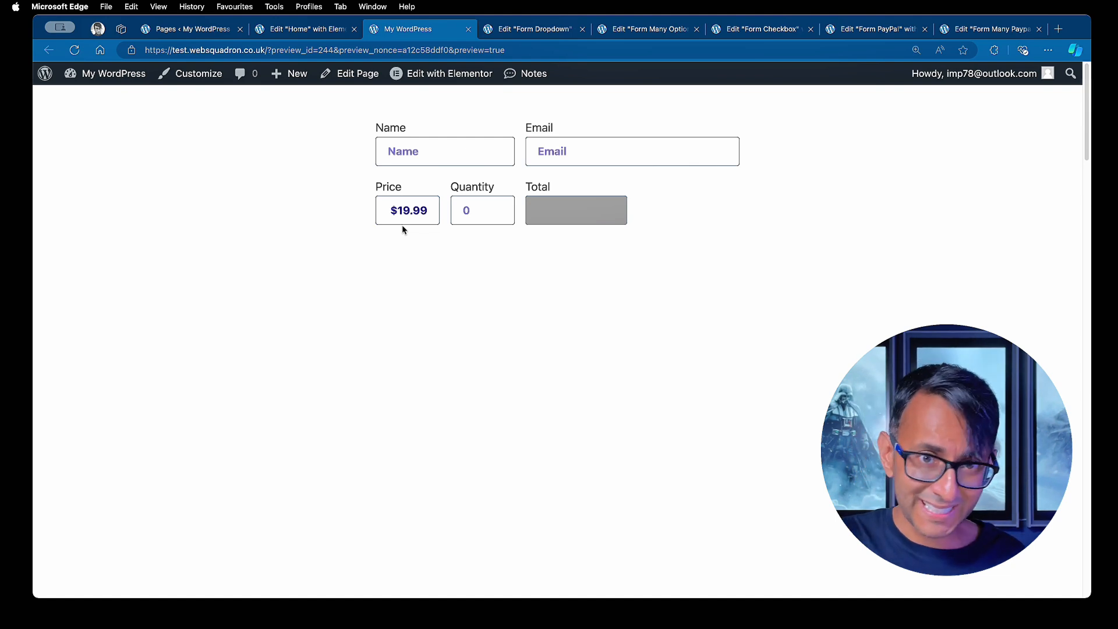
click(305, 28)
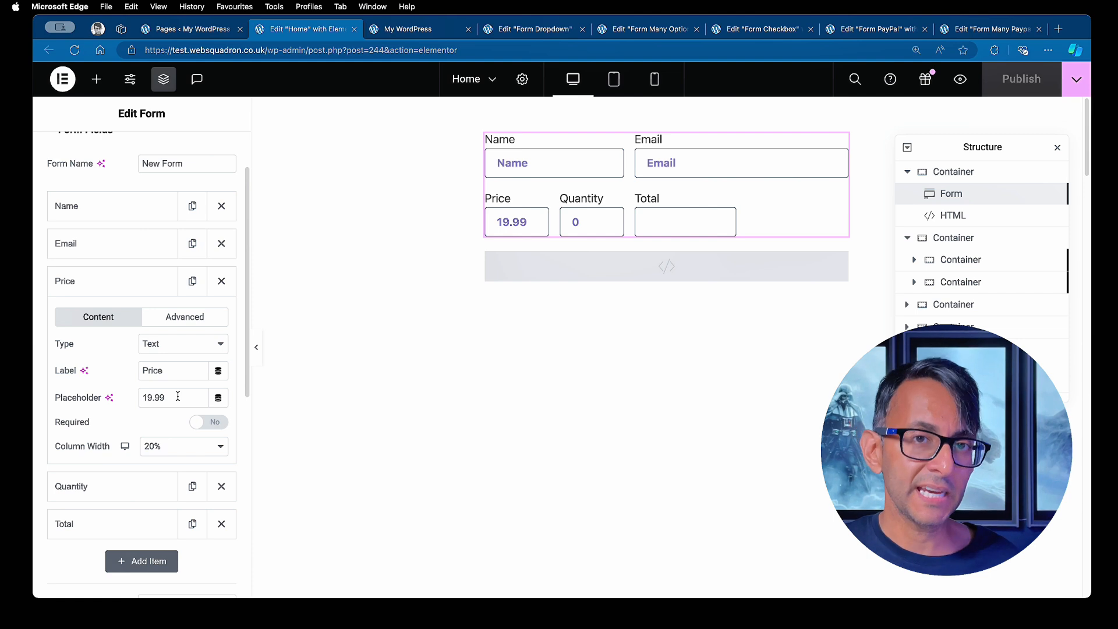
drag(178, 396, 148, 393)
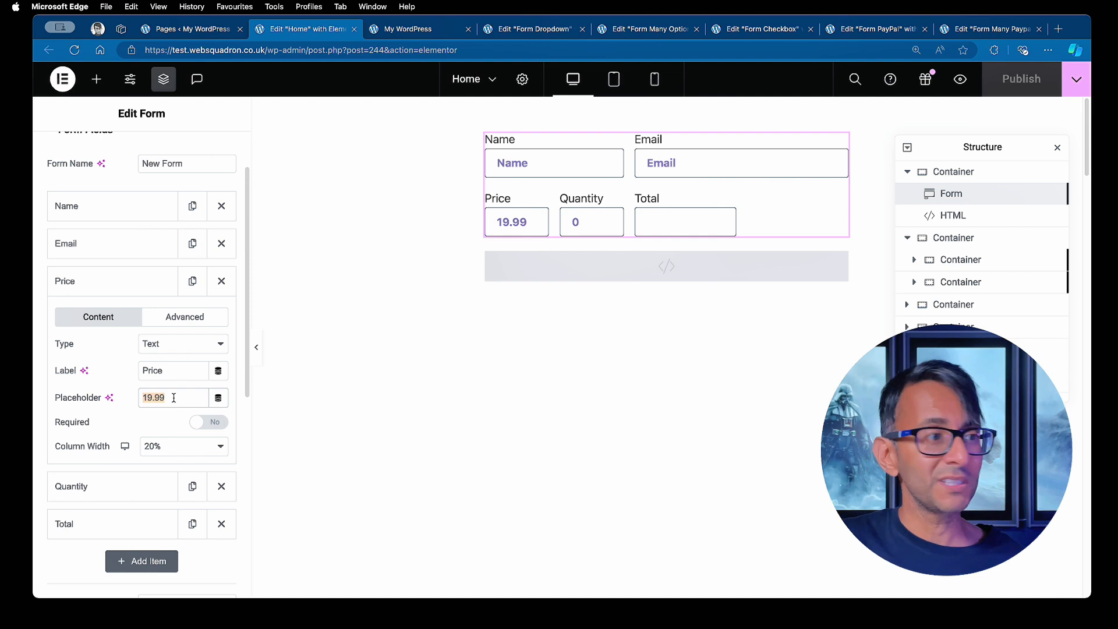
click(174, 398)
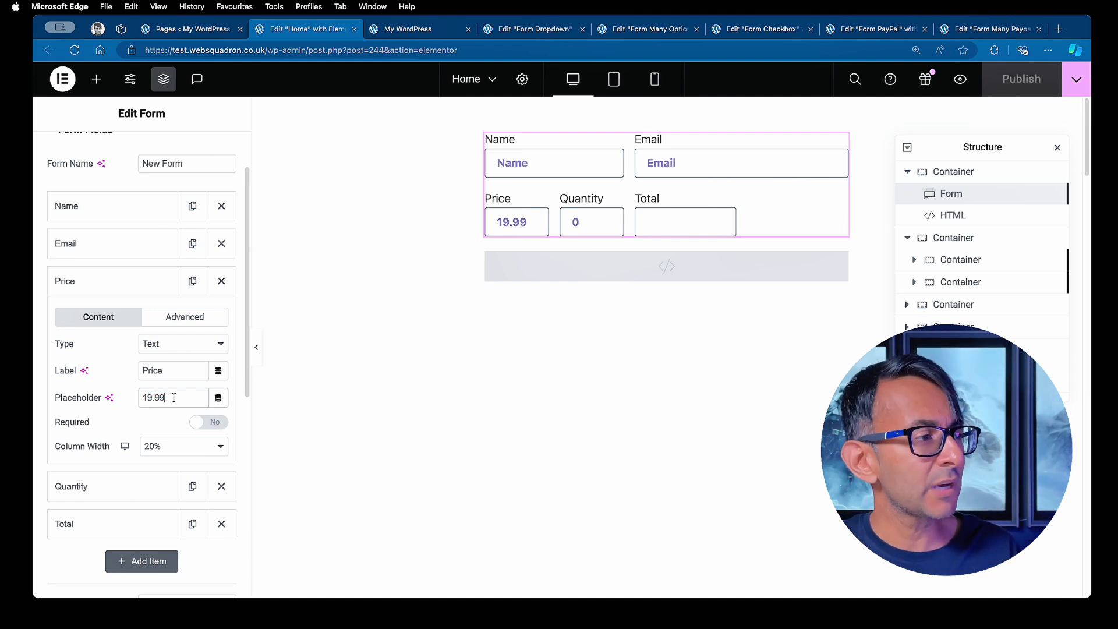
Check in the page preview whether the value in the Price field can be edited
click(430, 33)
double_click(409, 213)
double_click(410, 214)
double_click(409, 217)
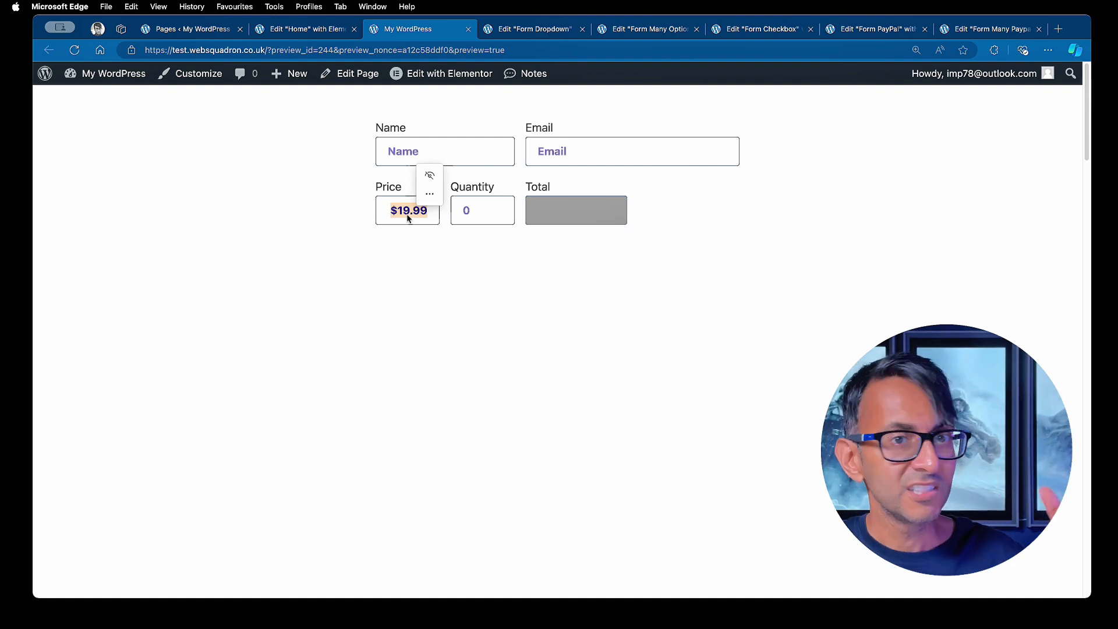
click(408, 218)
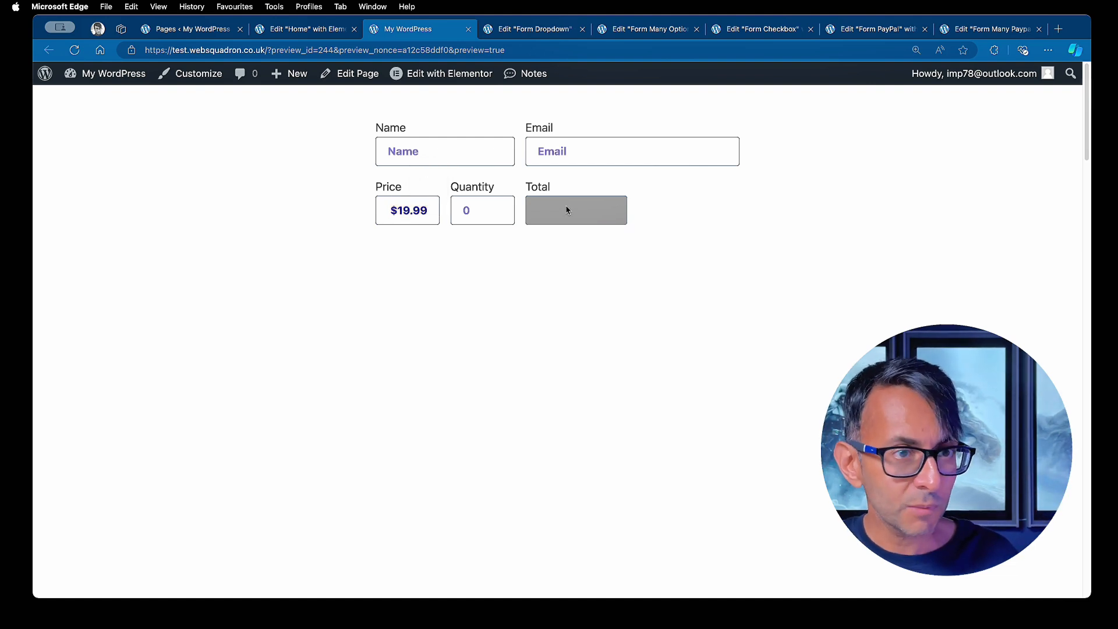
Set the Quantity to 3 in the previewed form and select the calculated value in the Total field
click(496, 208)
click(496, 207)
click(496, 208)
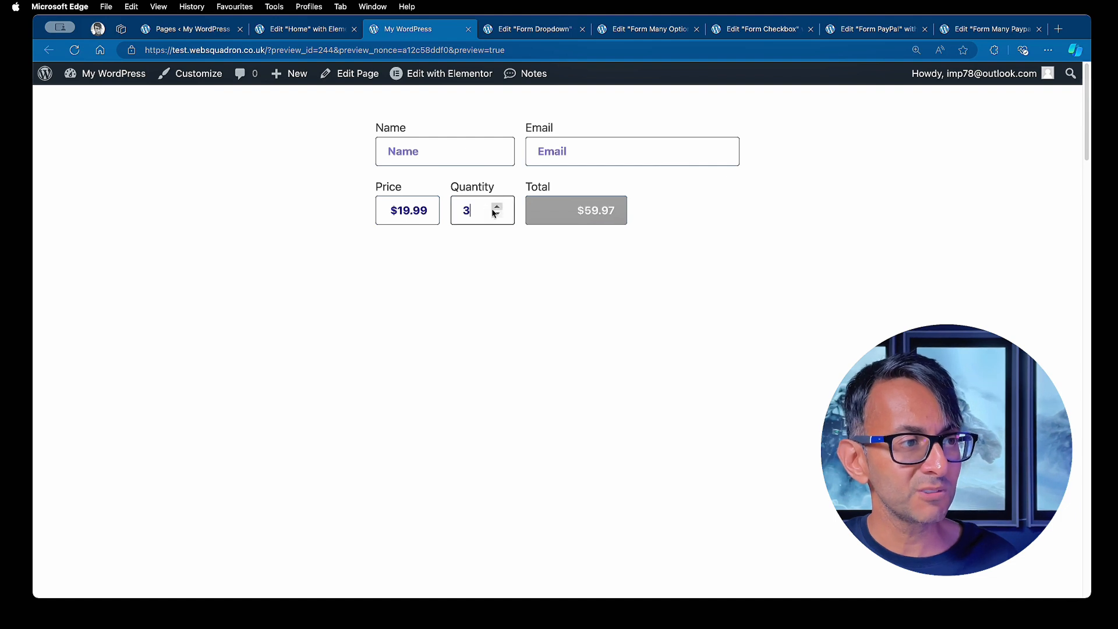
double_click(601, 213)
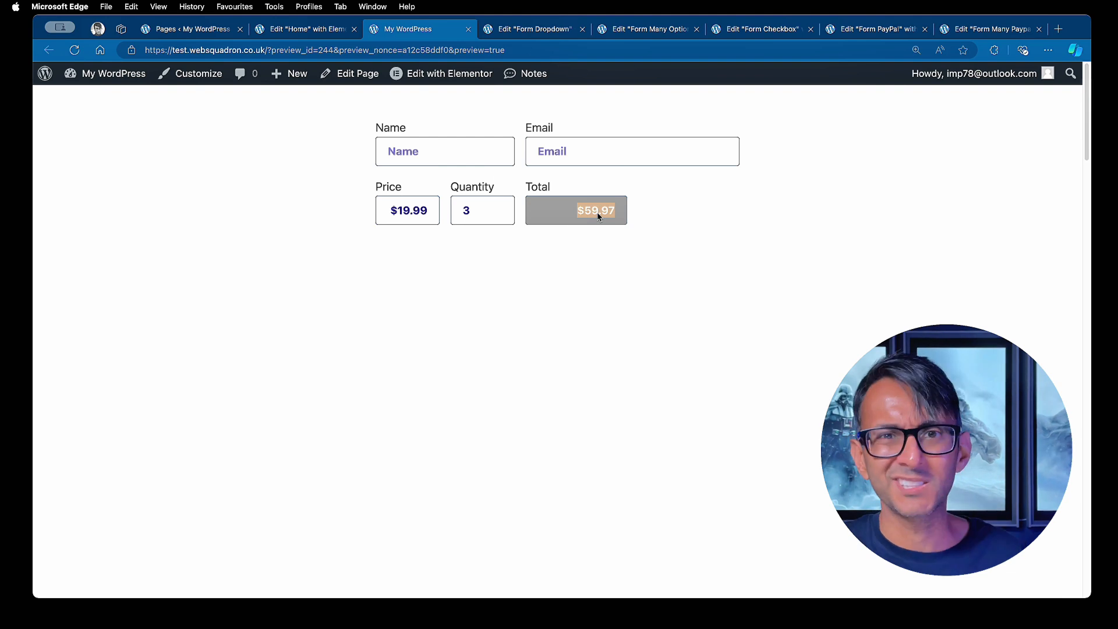
Return to the Home page editor and examine the Price field's advanced settings, including its ID
click(308, 29)
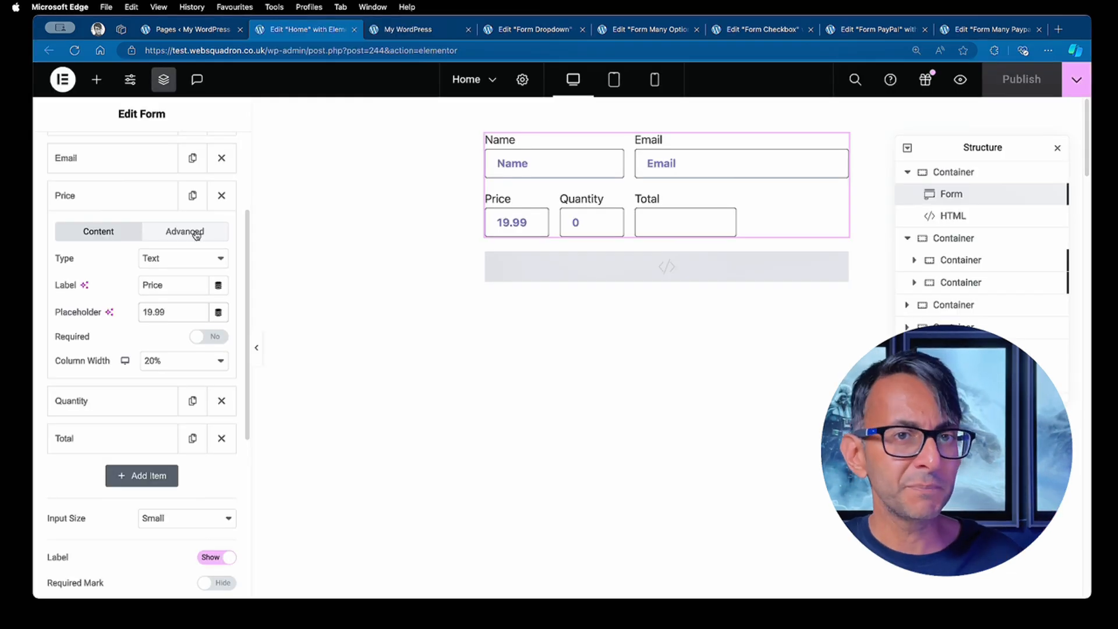
click(196, 233)
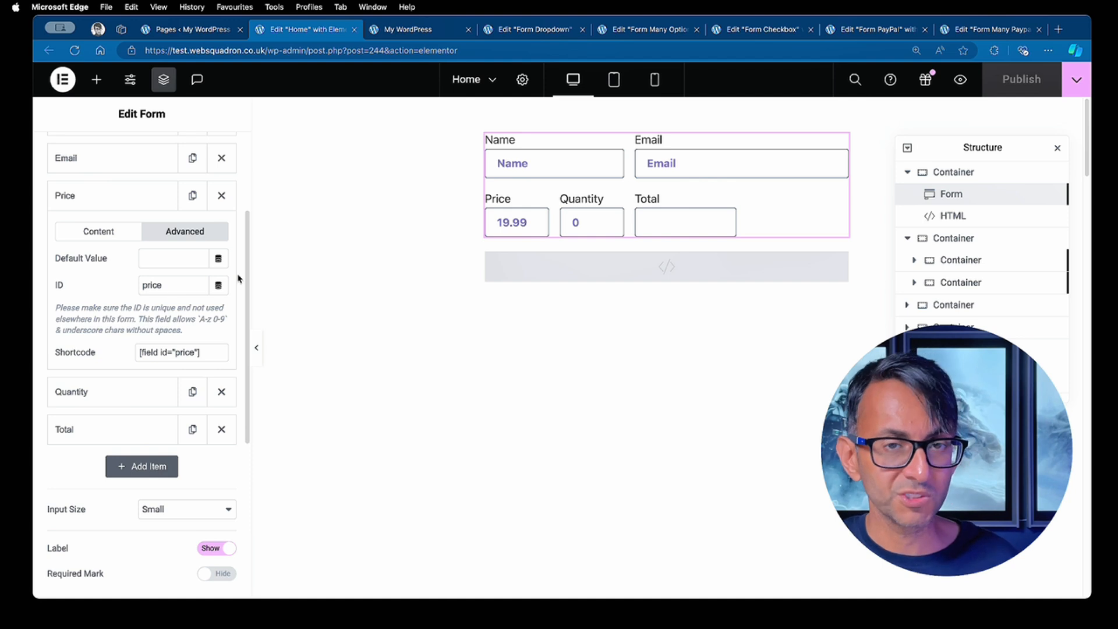
Examine the Quantity field's content settings and its ID in the advanced settings
click(112, 201)
click(106, 231)
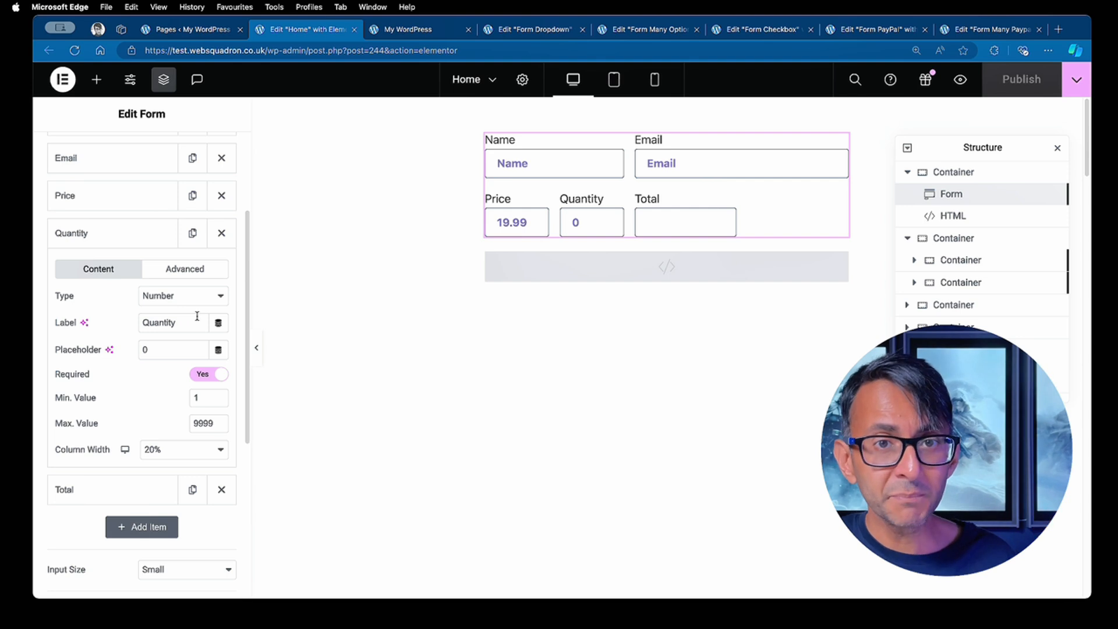
click(178, 269)
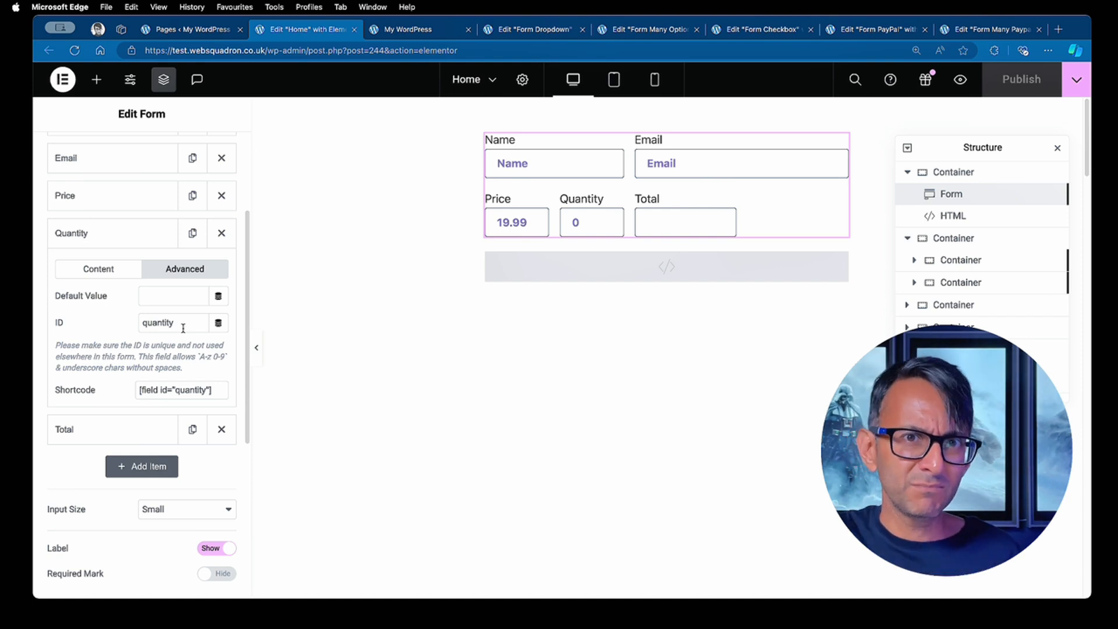
Examine the Total field's content settings and ID, comparing the field with its calculated value in the page preview
click(149, 243)
click(120, 278)
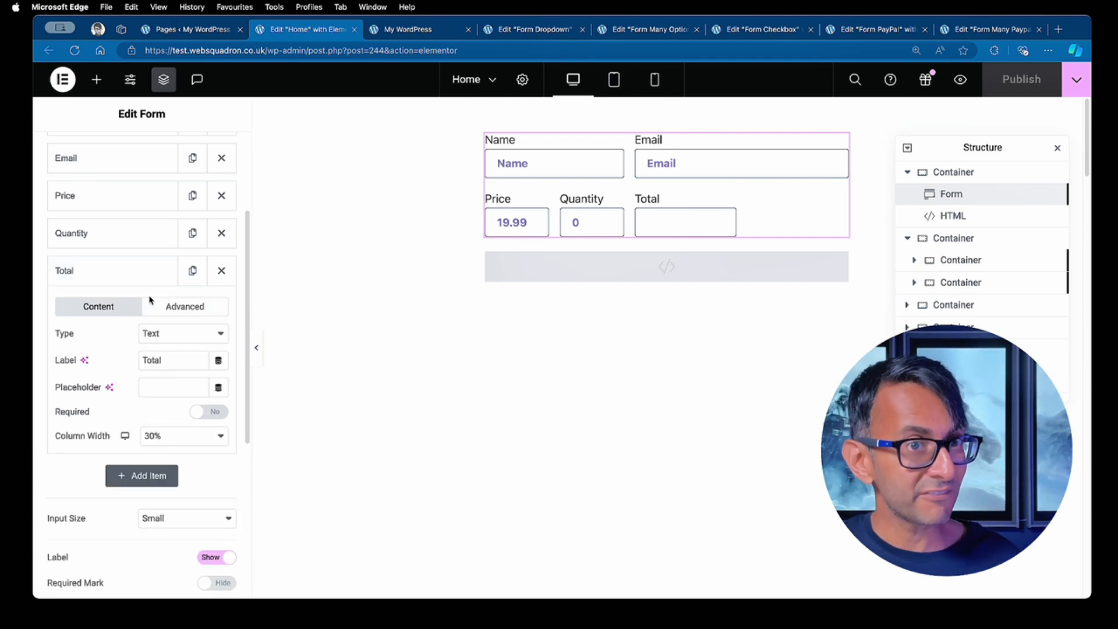
click(407, 29)
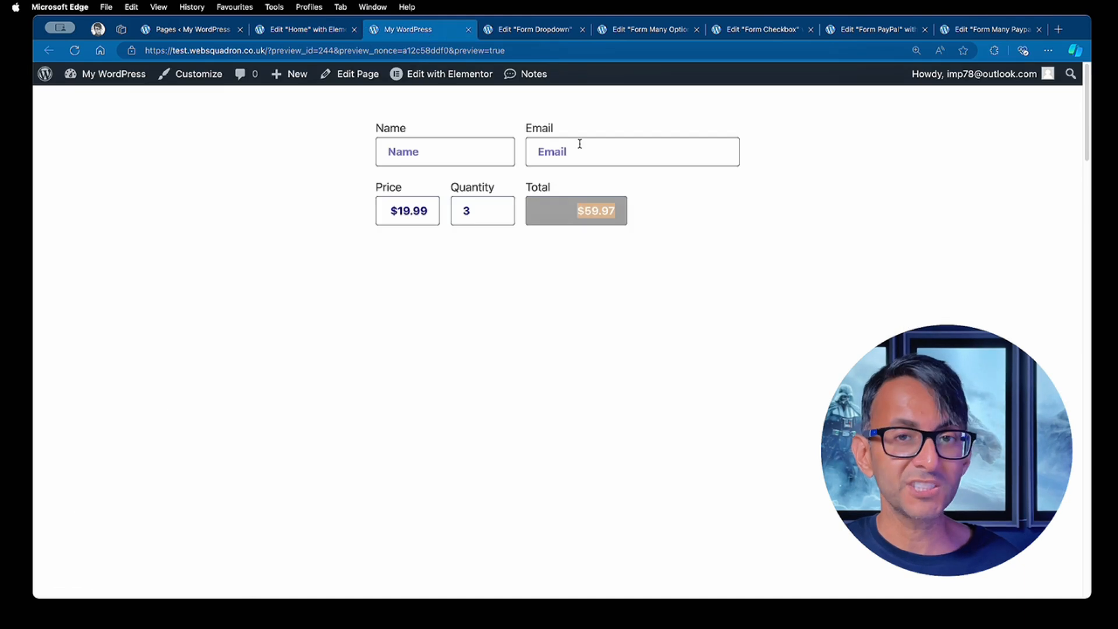
click(611, 227)
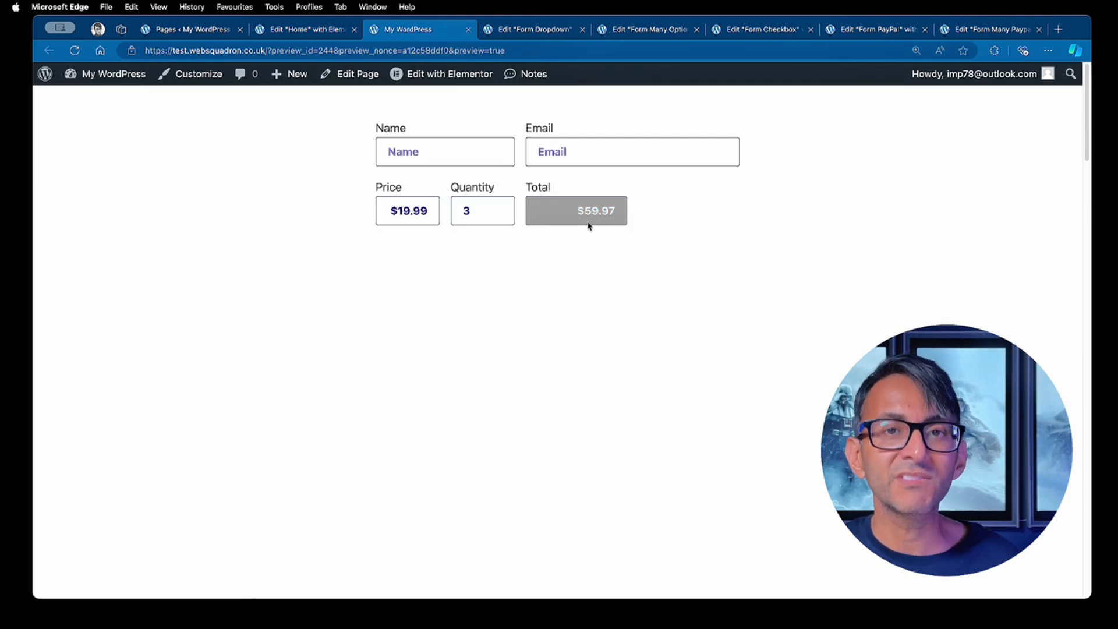
click(315, 31)
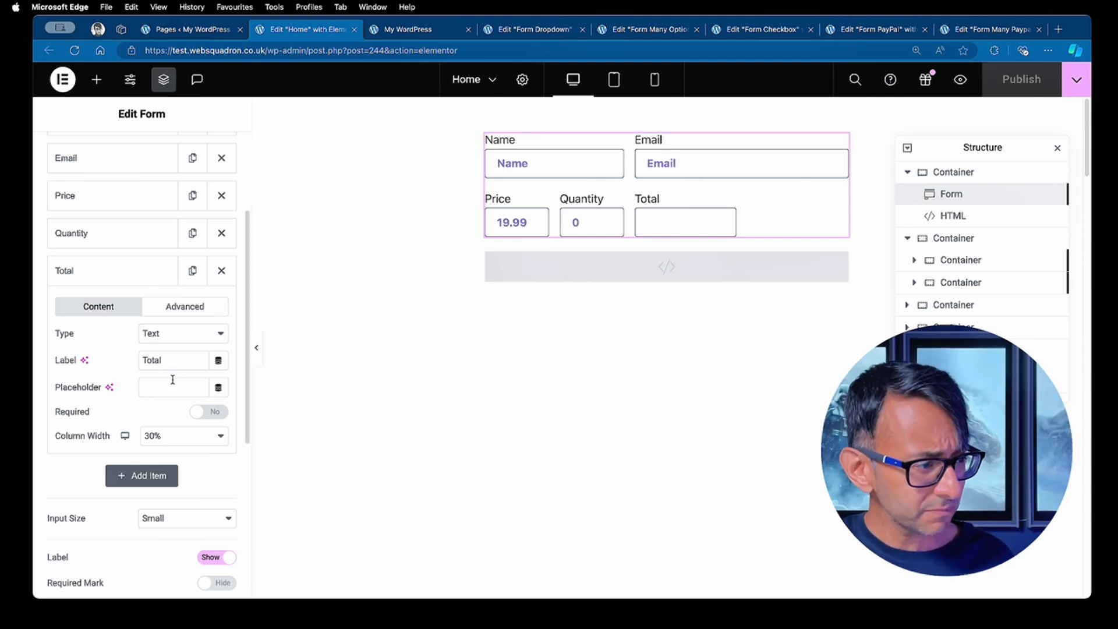
click(182, 307)
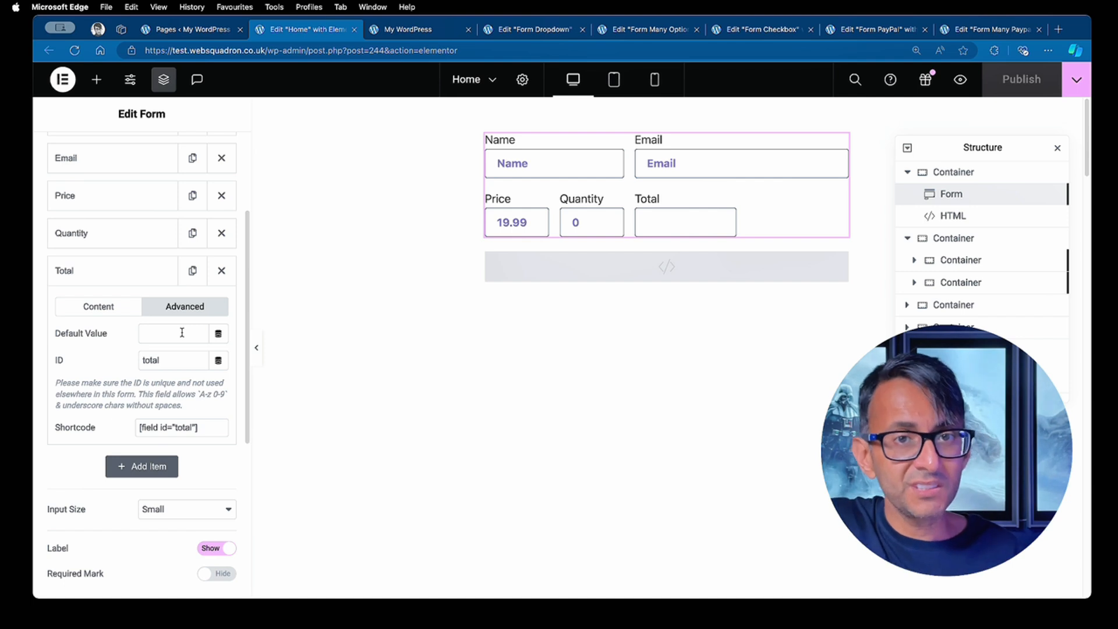
Open the HTML widget below the form, widen the editing panel and read through its script
scroll(189, 404, down, 3)
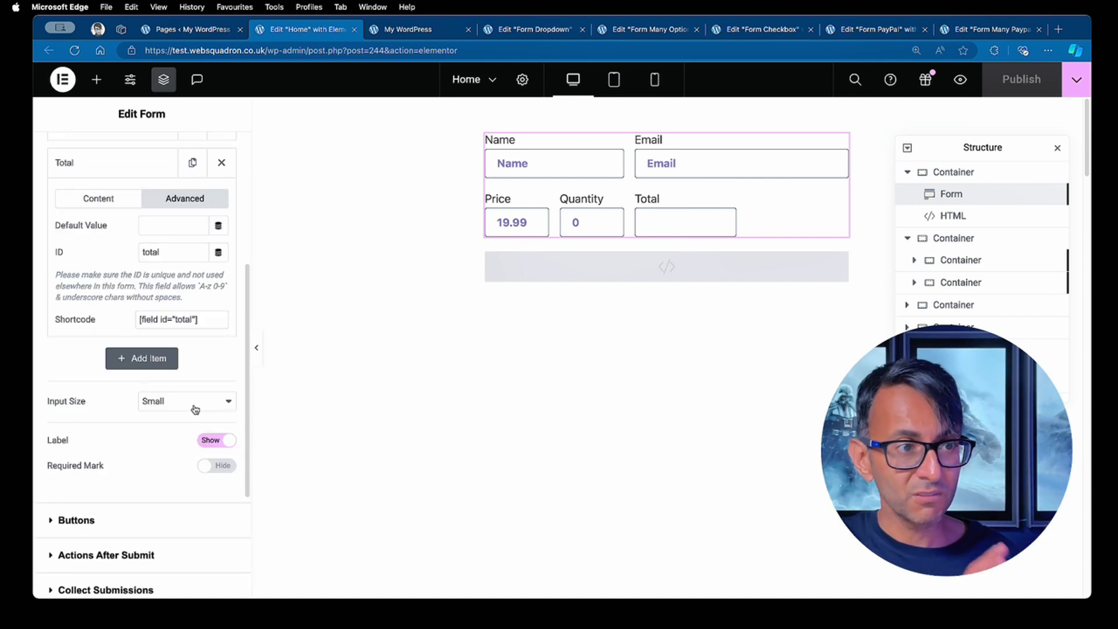
click(968, 222)
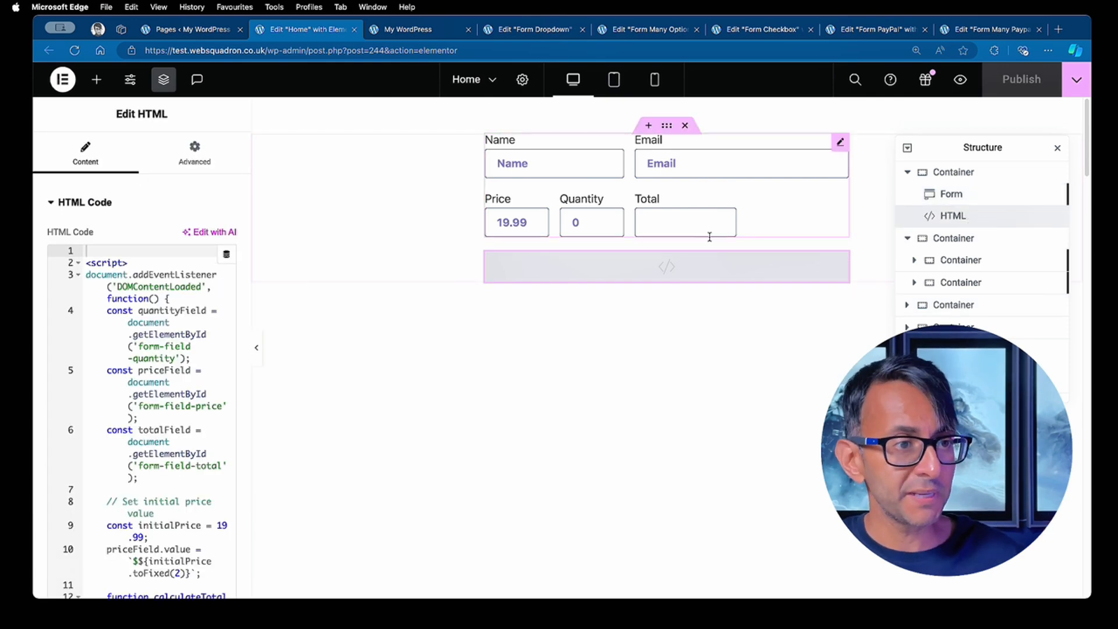
drag(251, 291, 453, 294)
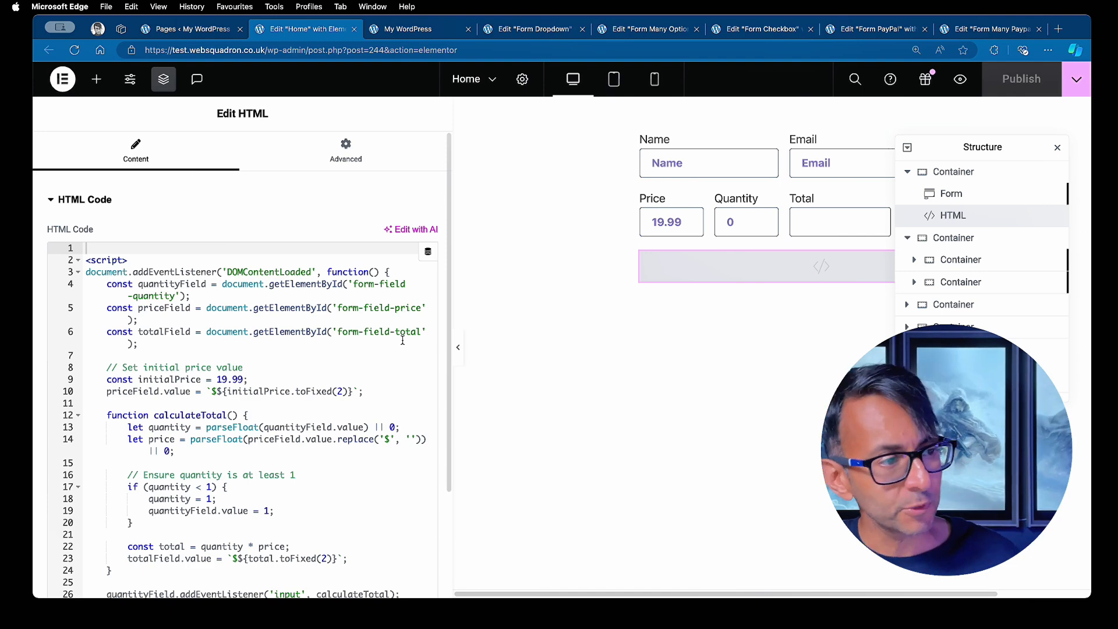
scroll(402, 340, down, 2)
scroll(402, 340, down, 2)
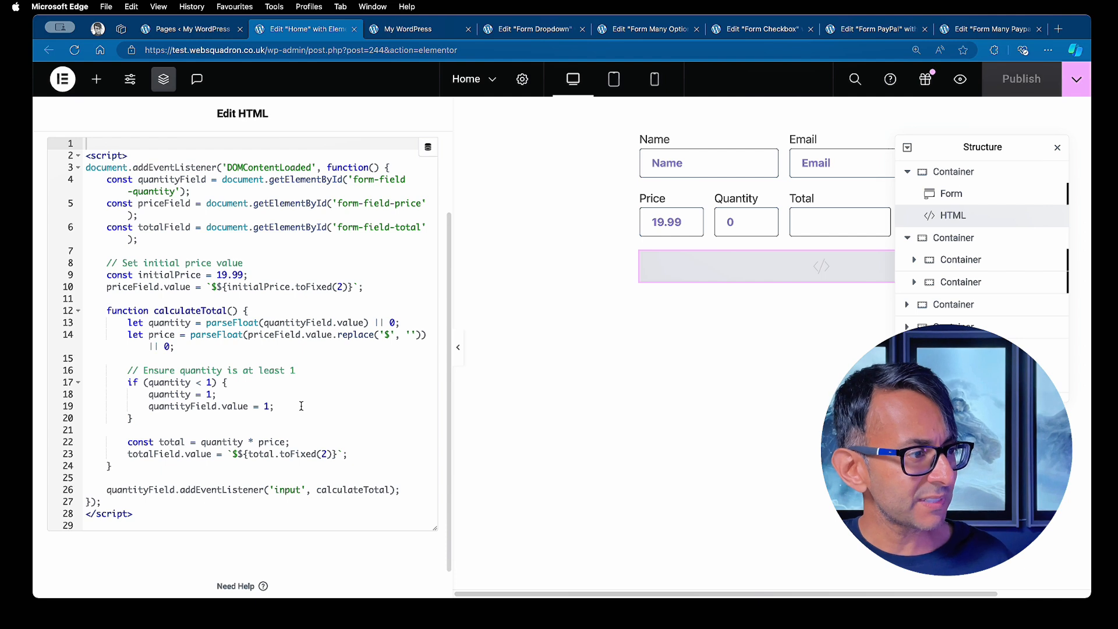
scroll(308, 371, down, 1)
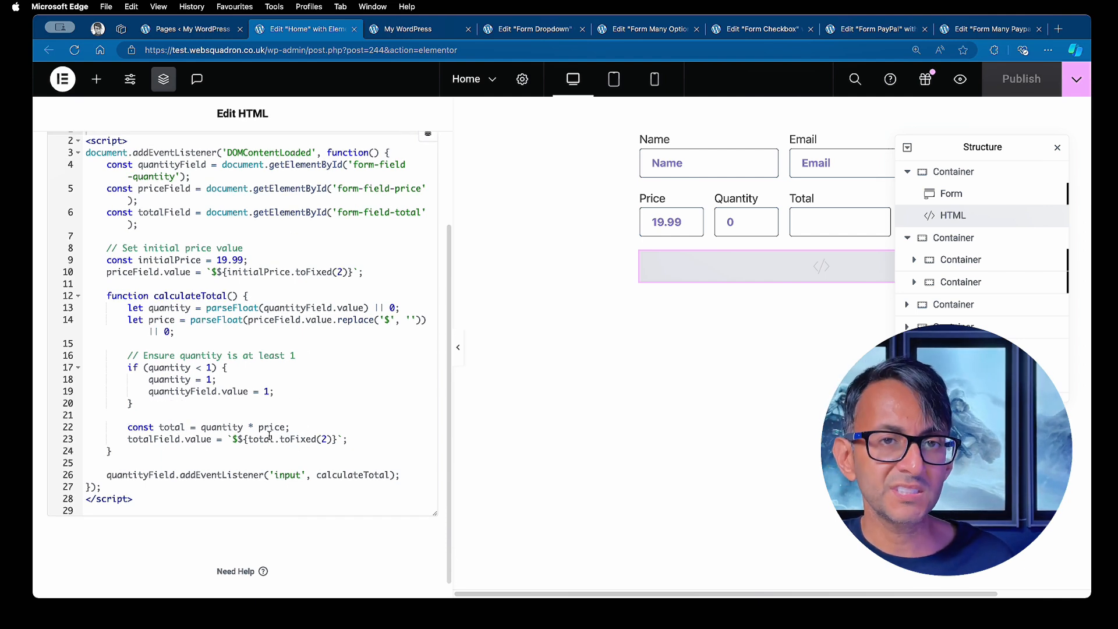
Highlight the initial price assignment in the script and examine the calculateTotal function with its minimum quantity check
drag(248, 259, 196, 260)
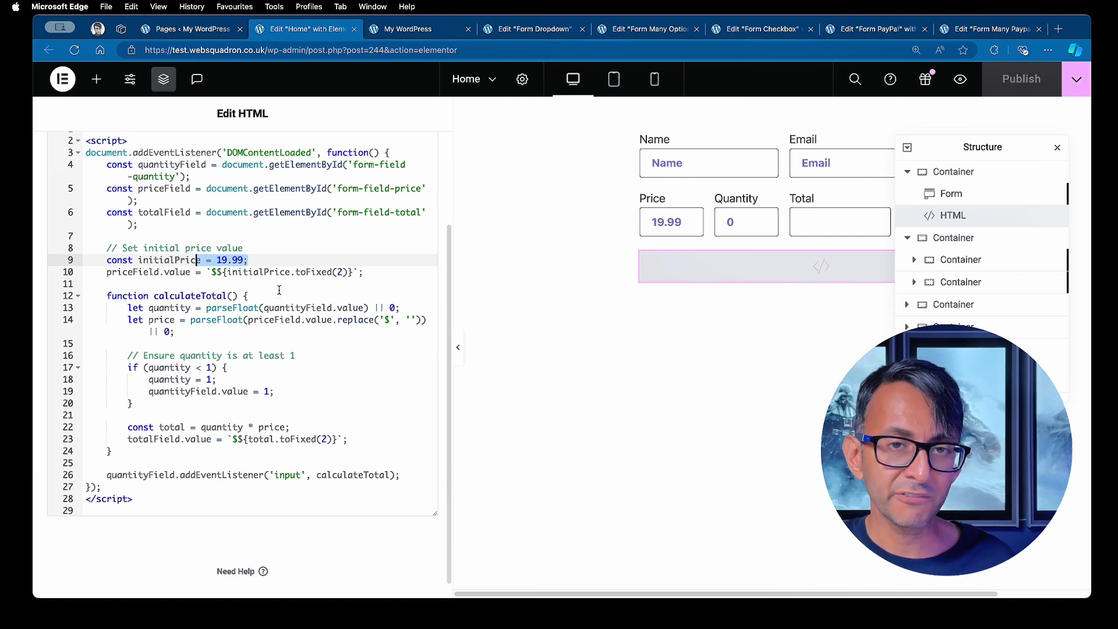
click(280, 290)
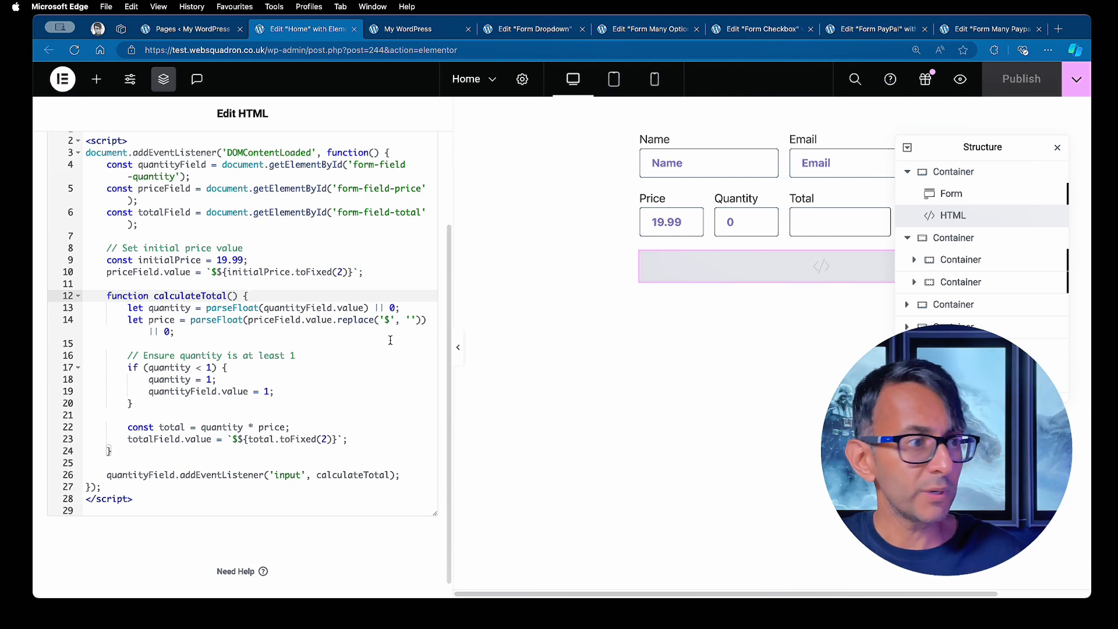
click(384, 376)
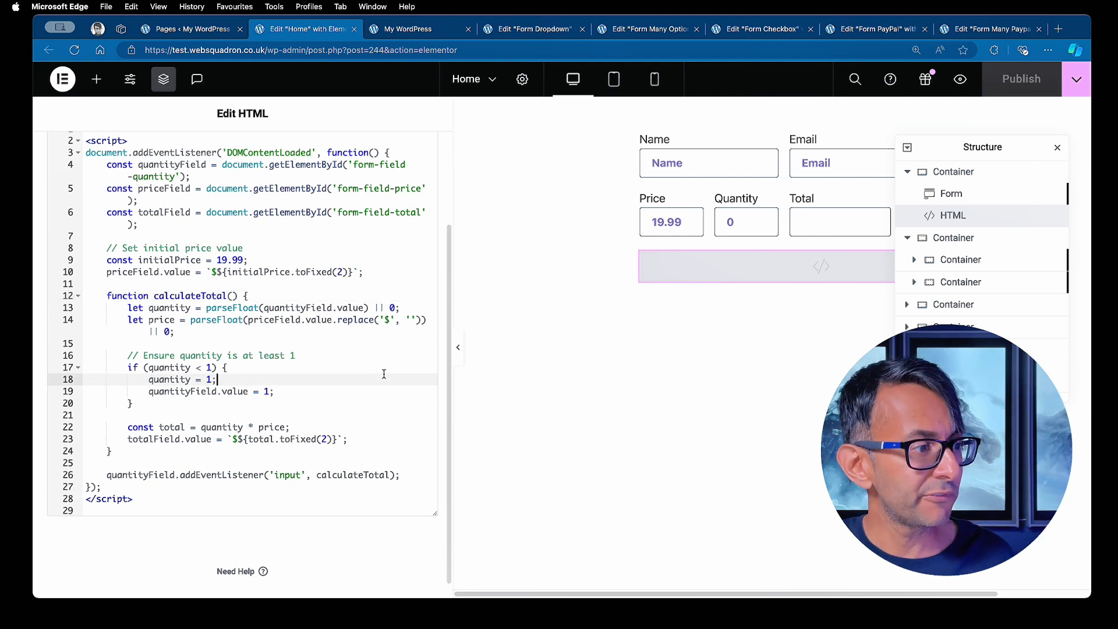
scroll(384, 374, up, 1)
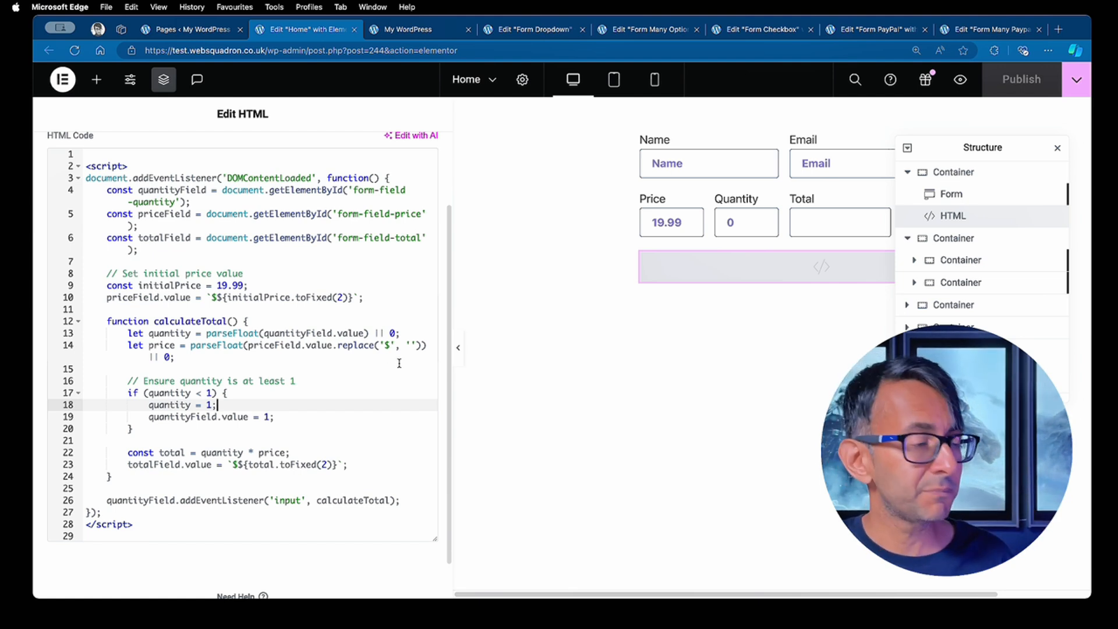
Open the form's custom CSS and examine the rule for the #form-field-total ID
click(969, 196)
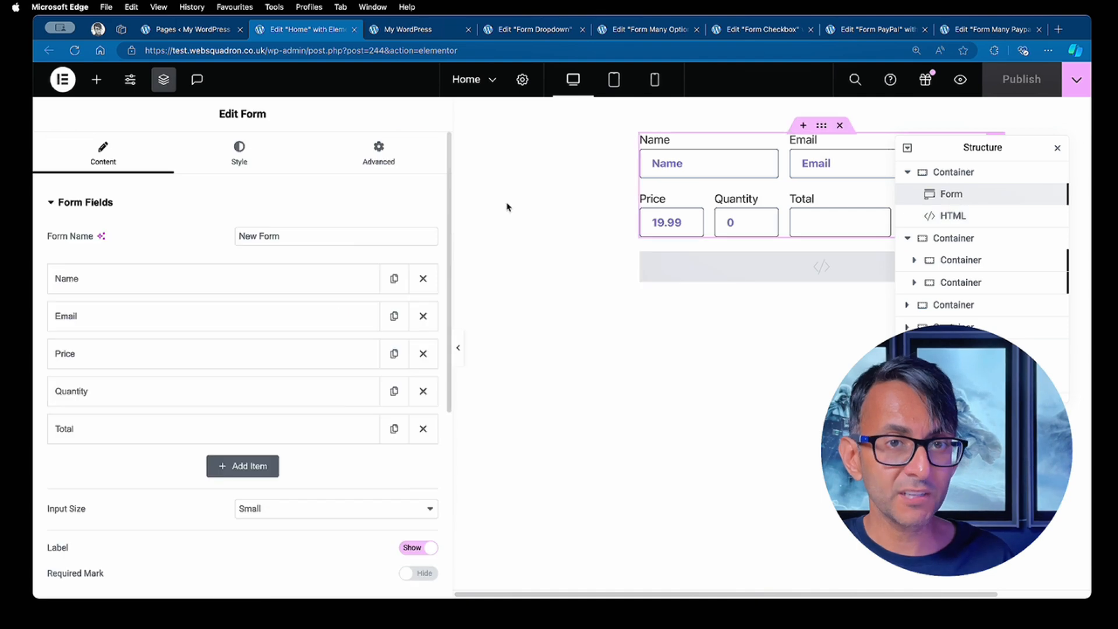
click(376, 153)
scroll(403, 252, down, 8)
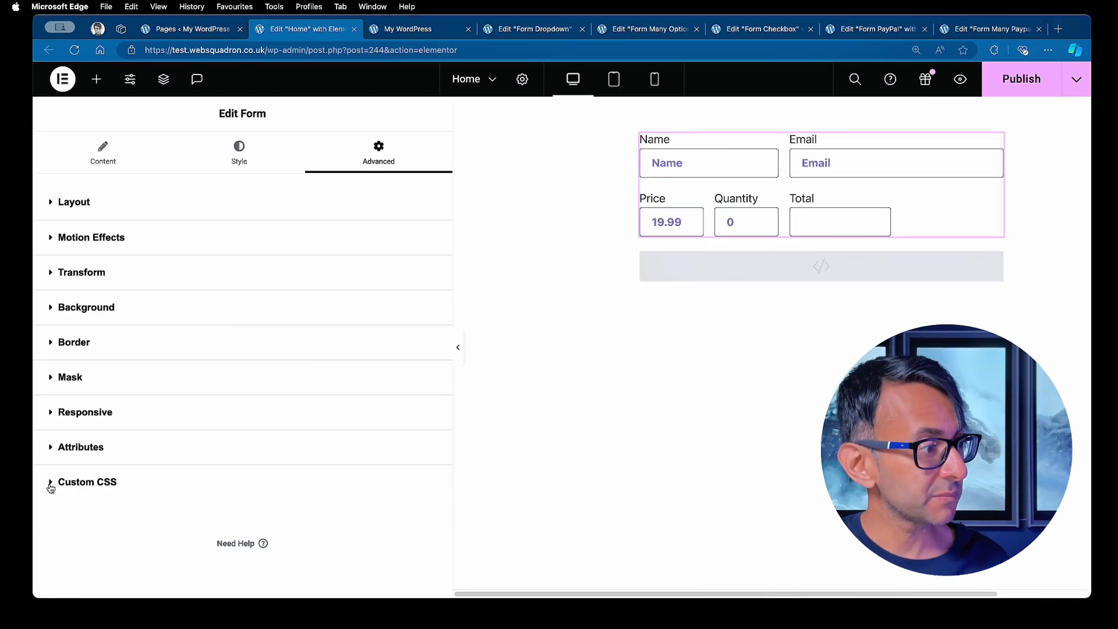
click(51, 483)
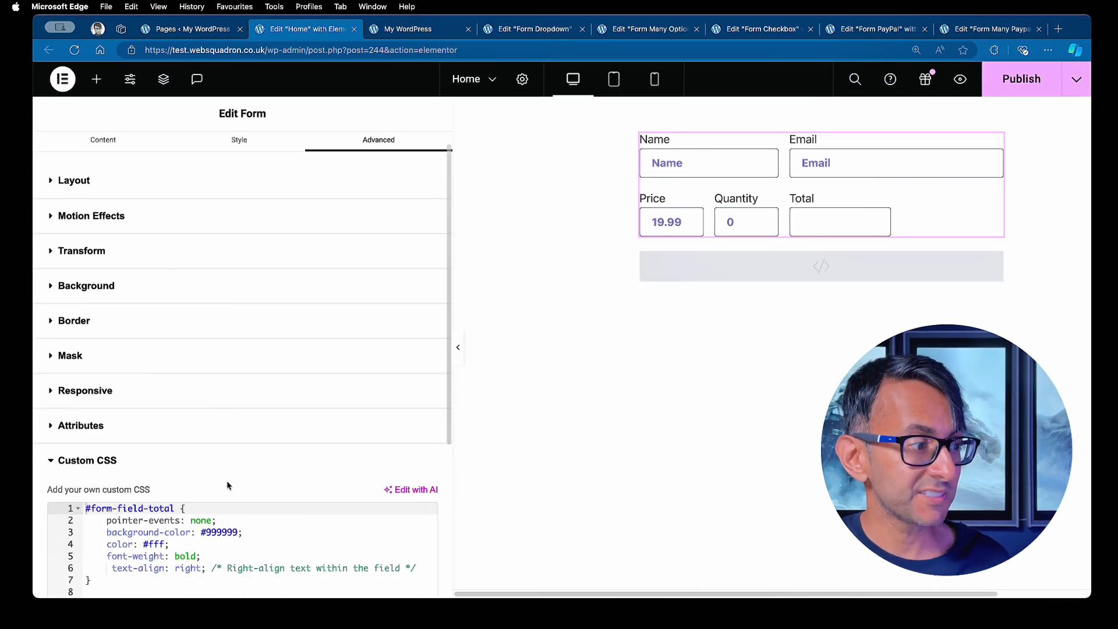
scroll(280, 443, down, 4)
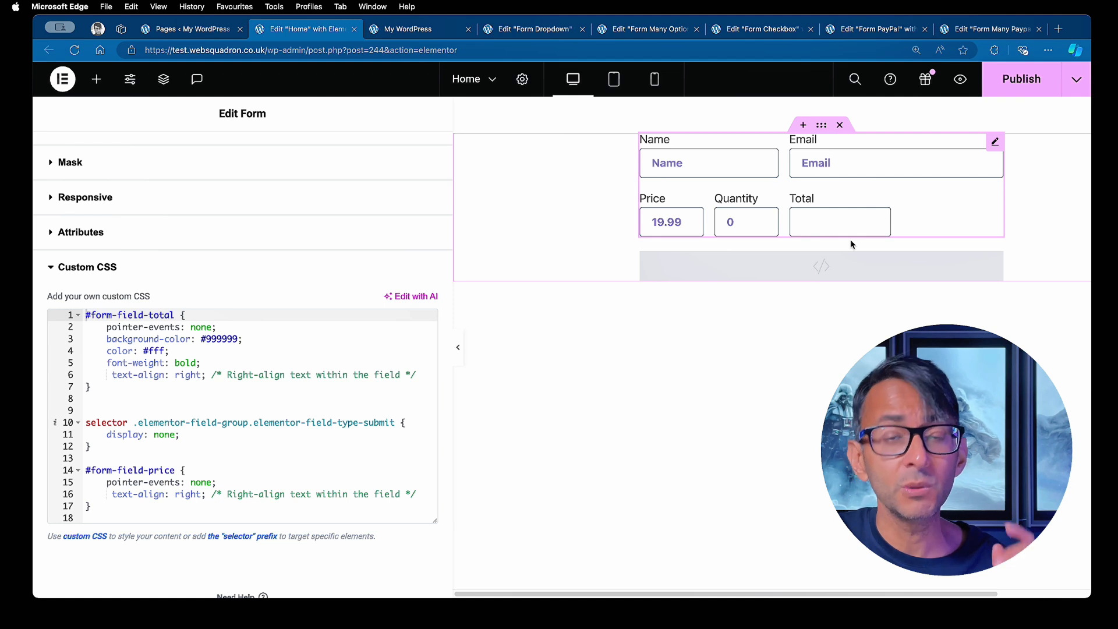
Copy and delete the CSS rule that hides the submit button, check the form, and paste the rule back
click(256, 450)
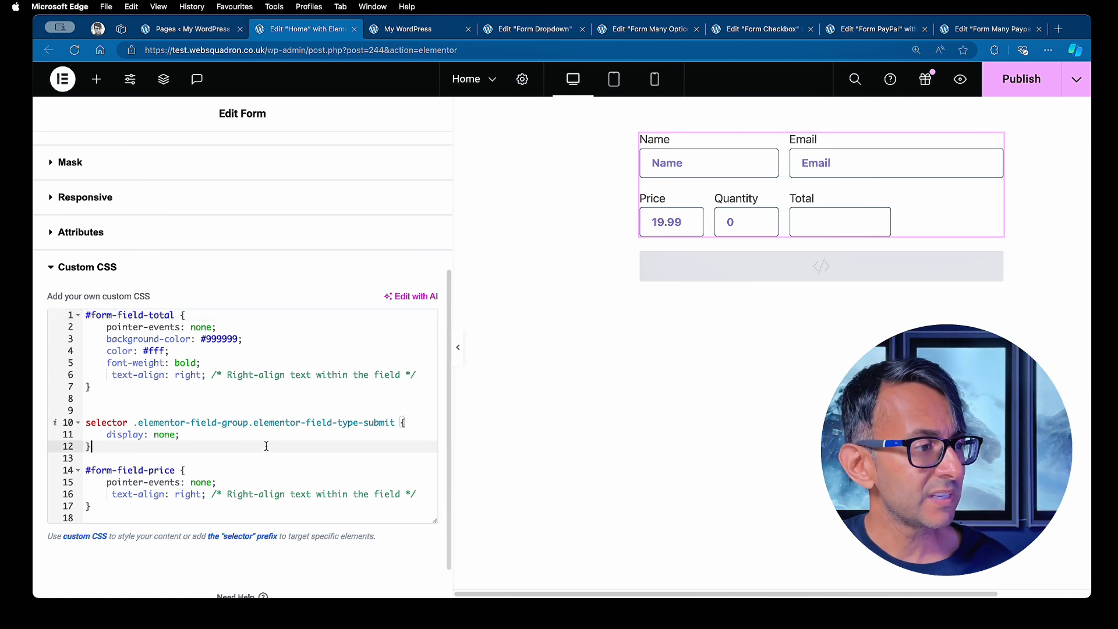
drag(396, 424, 309, 427)
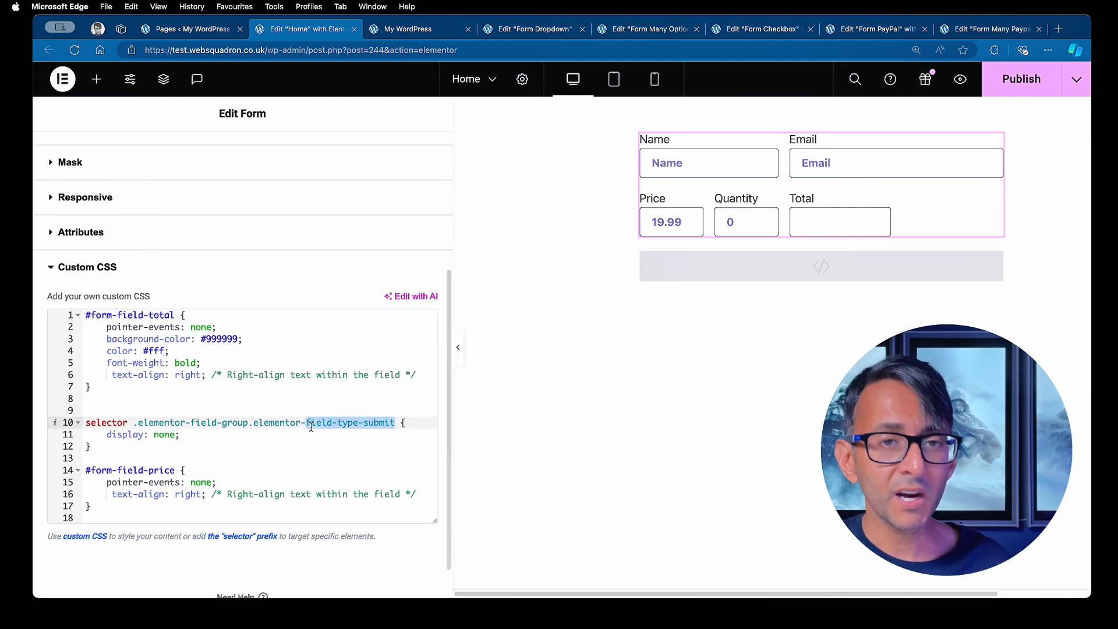
drag(92, 447, 77, 419)
key(super+c)
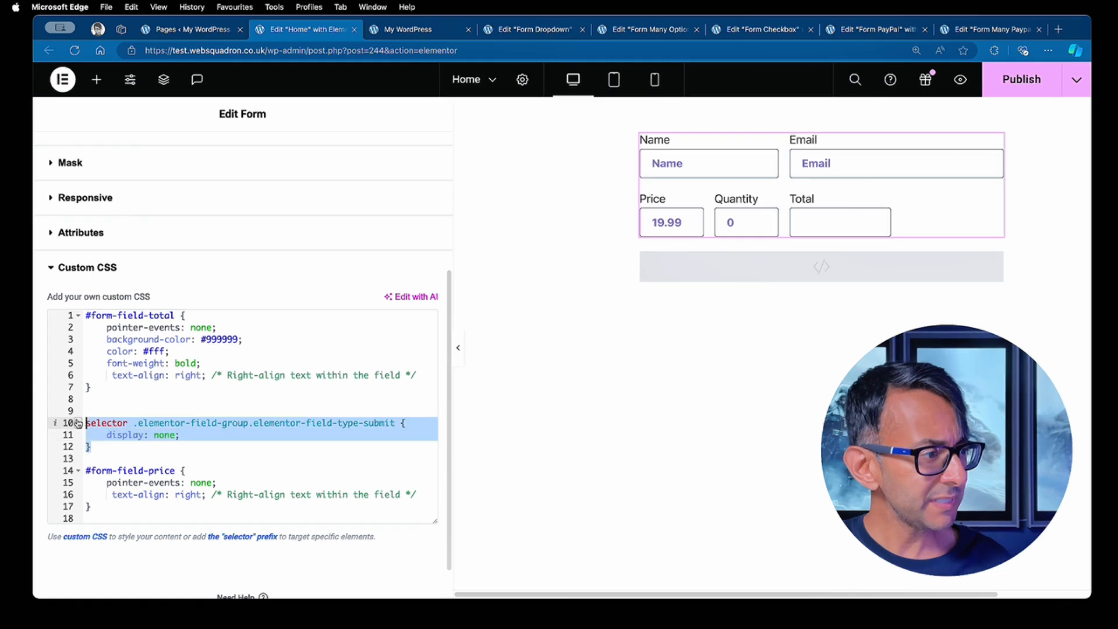
key(BackSpace)
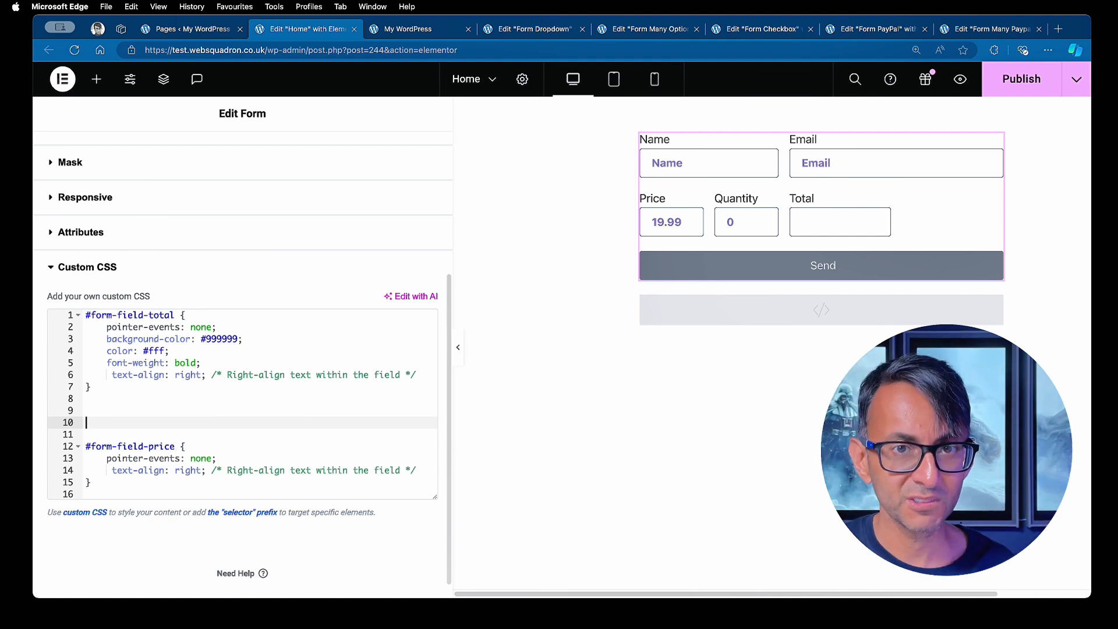
key(super+v)
click(242, 453)
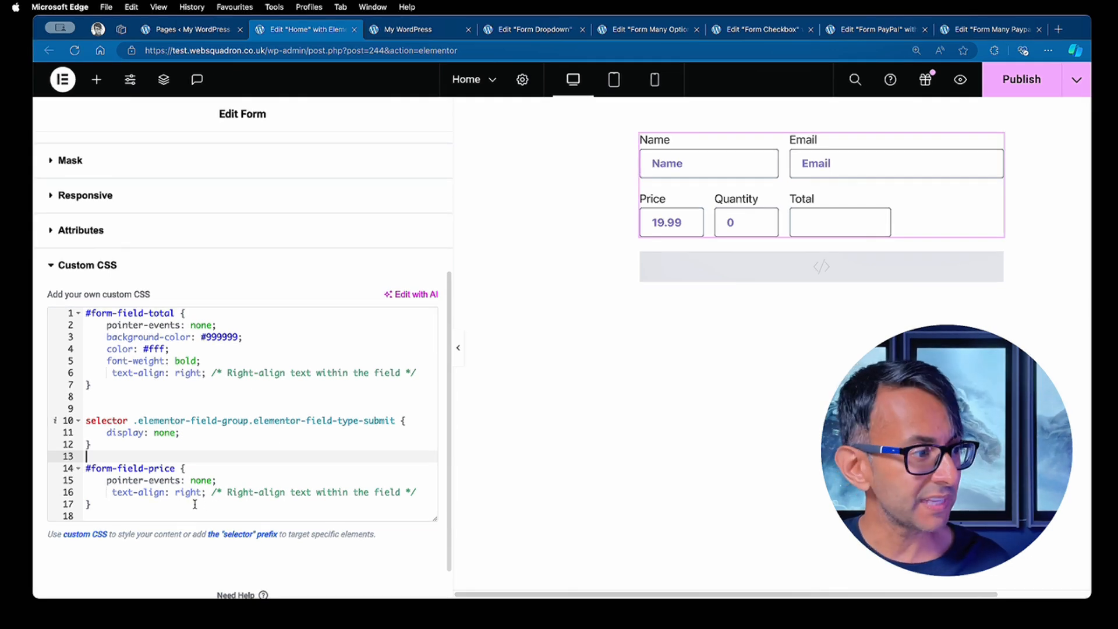
Examine the #form-field-price rule in the custom CSS against the Price field in the form
scroll(233, 475, down, 1)
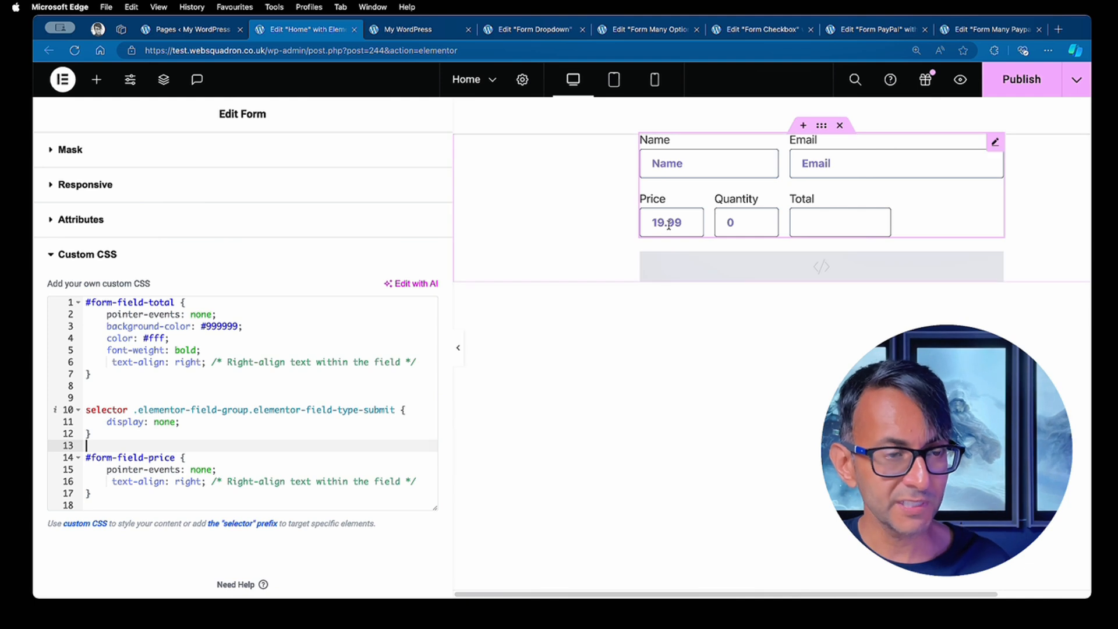
click(189, 504)
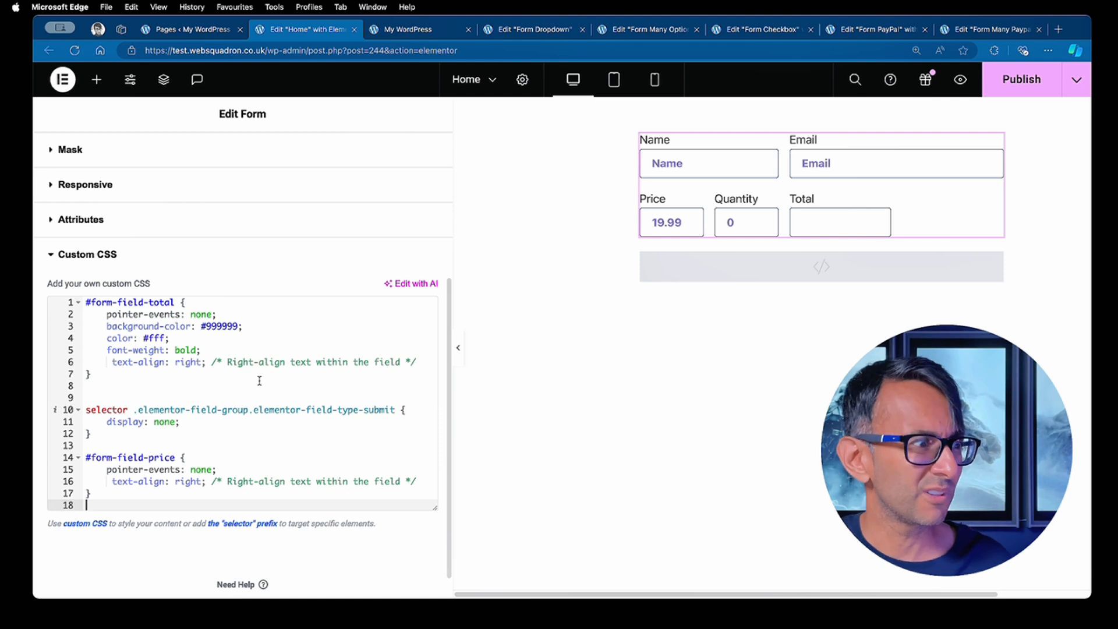
click(267, 443)
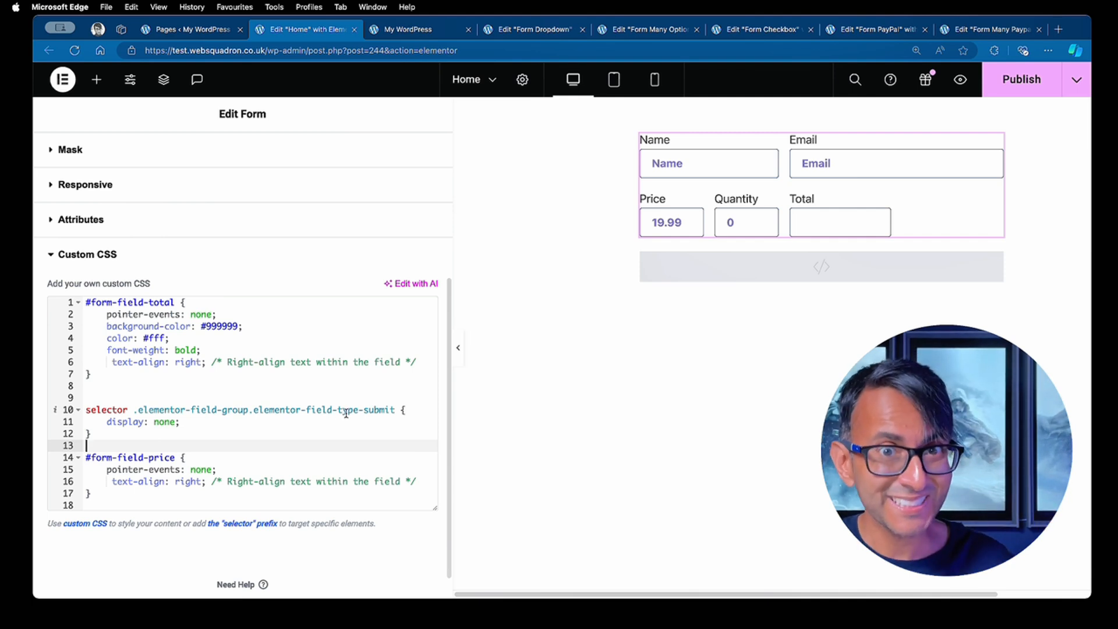
Publish the page and increase the Quantity in the previewed form to test the total calculation
click(1012, 86)
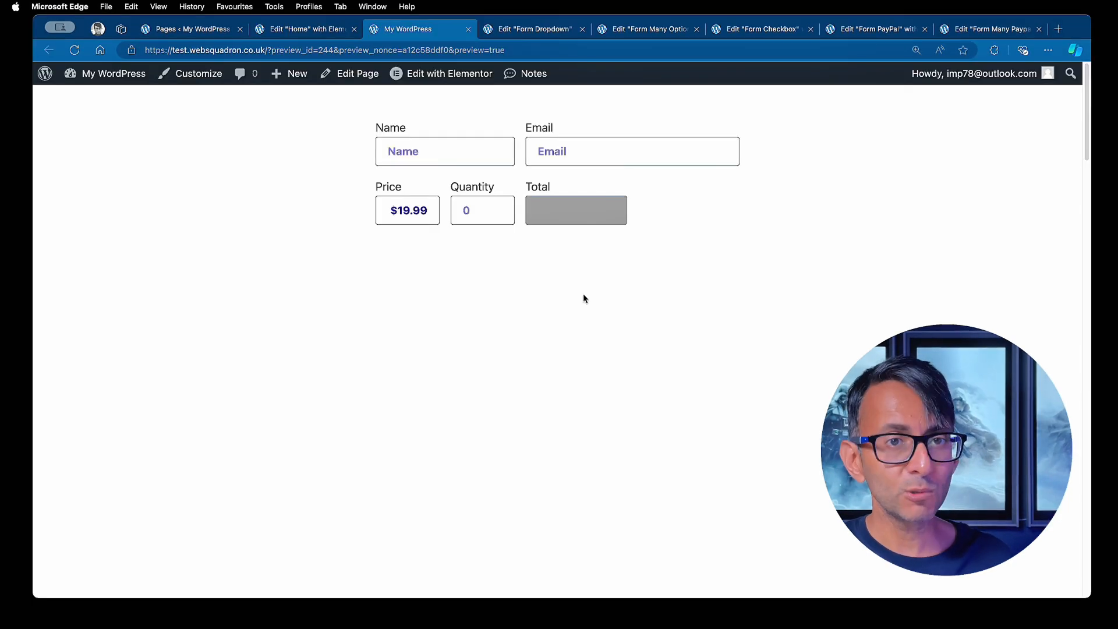
click(497, 207)
click(497, 206)
click(497, 207)
click(498, 207)
click(497, 207)
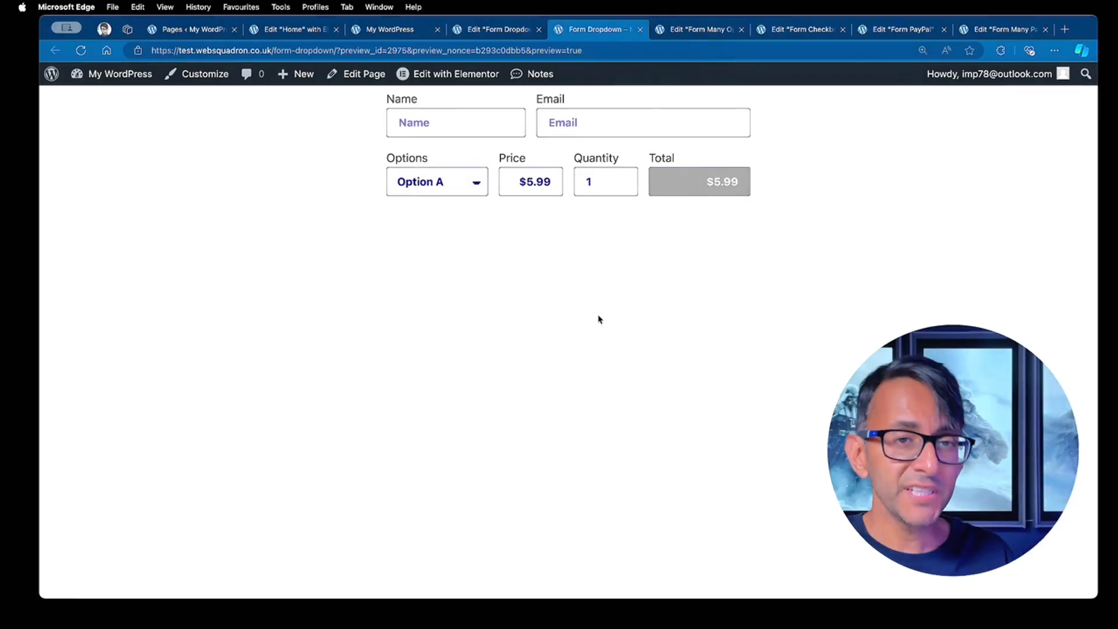
In the Form Dropdown preview, set the Quantity to 4 and change the selected option to Option C
click(449, 189)
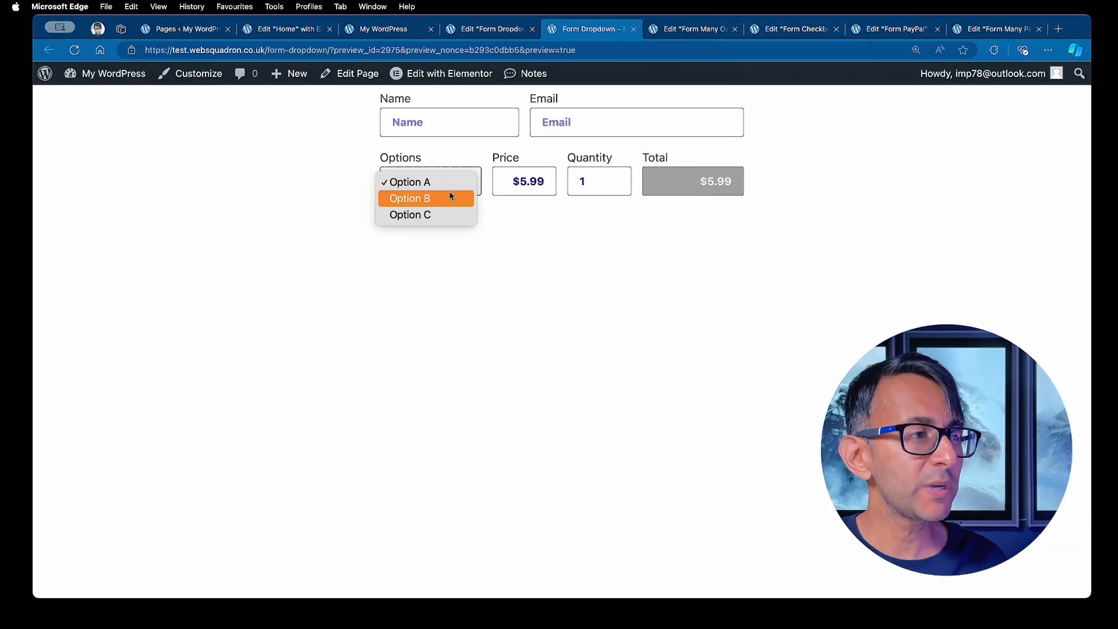
click(450, 189)
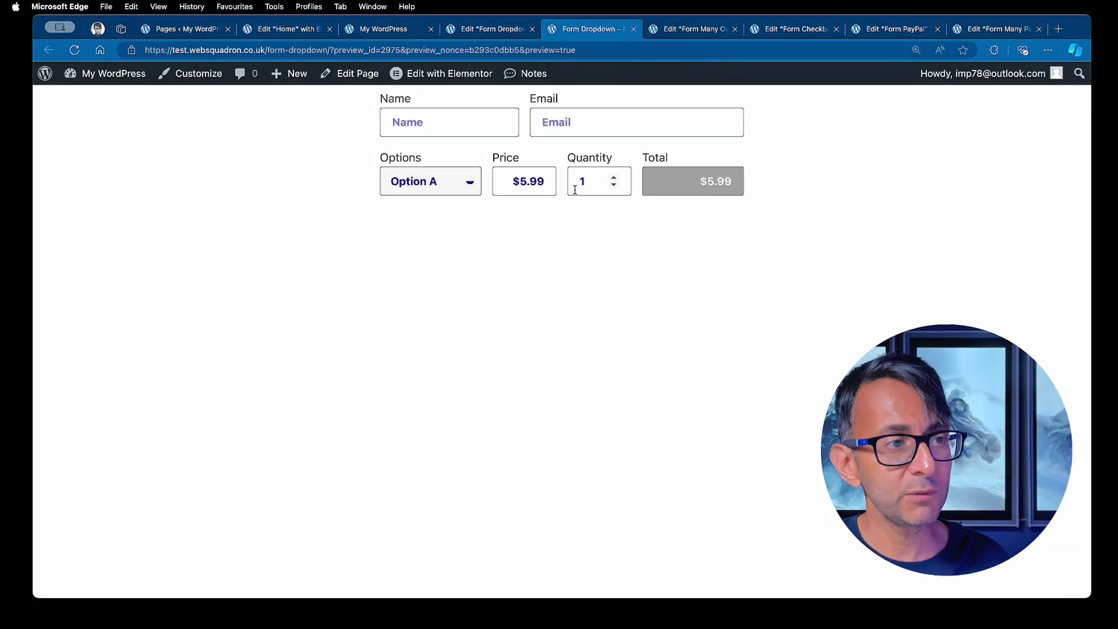
click(616, 178)
click(616, 177)
click(615, 177)
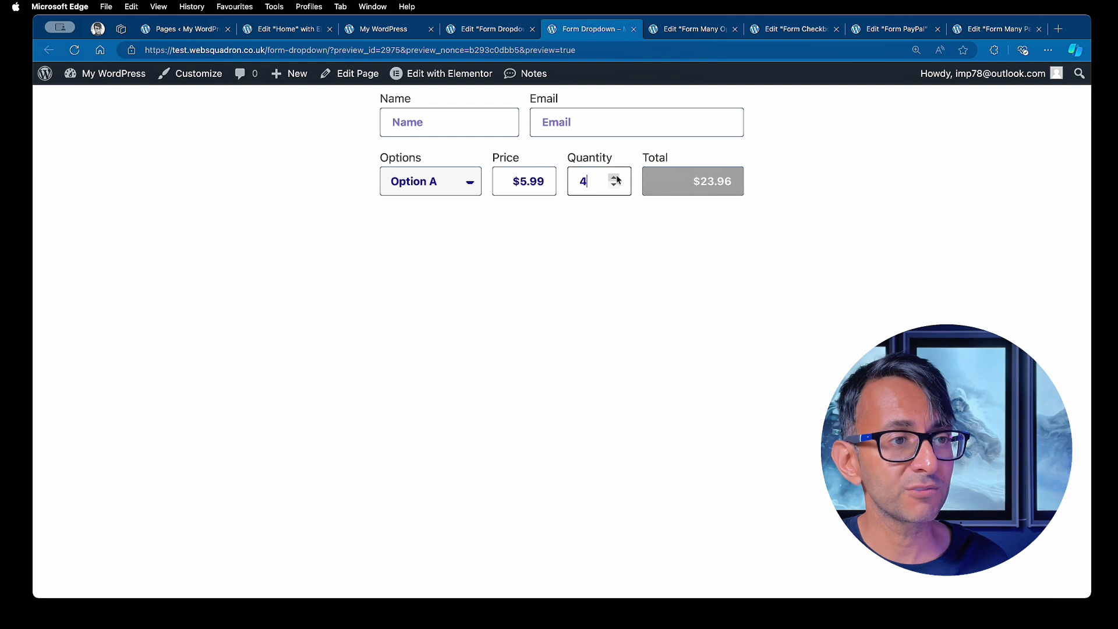
click(474, 187)
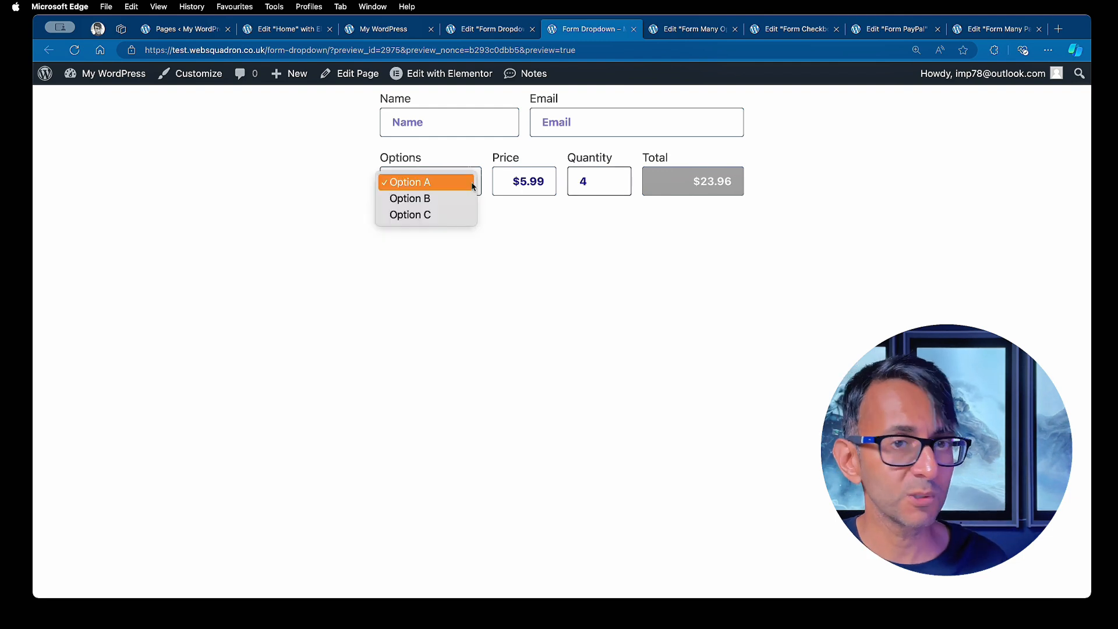
click(448, 215)
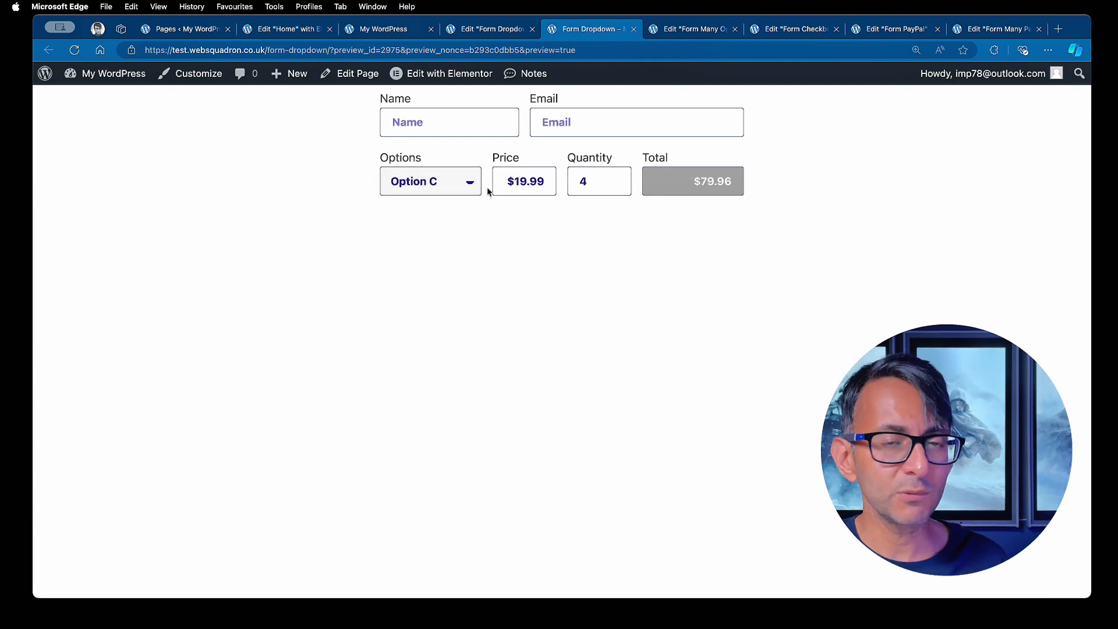
In the Form Dropdown preview, lower the Quantity to 2 and change the selected option to Option B
click(614, 185)
click(614, 186)
click(614, 185)
click(614, 178)
click(453, 193)
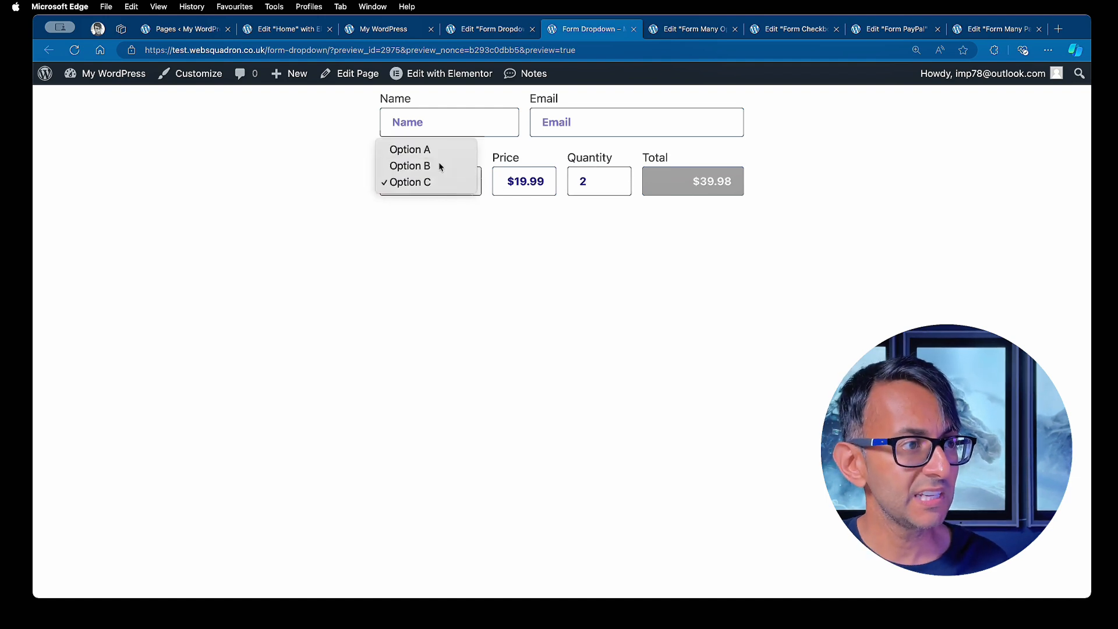
click(441, 167)
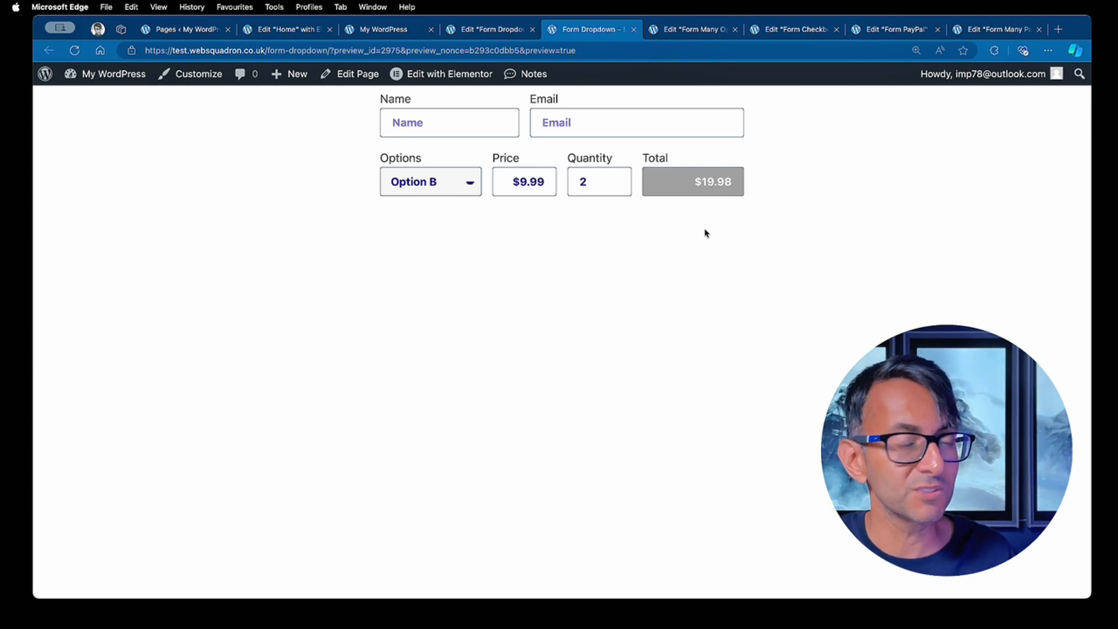
Return to the Form Dropdown editor and examine the Options field's type, option list and ID
click(483, 29)
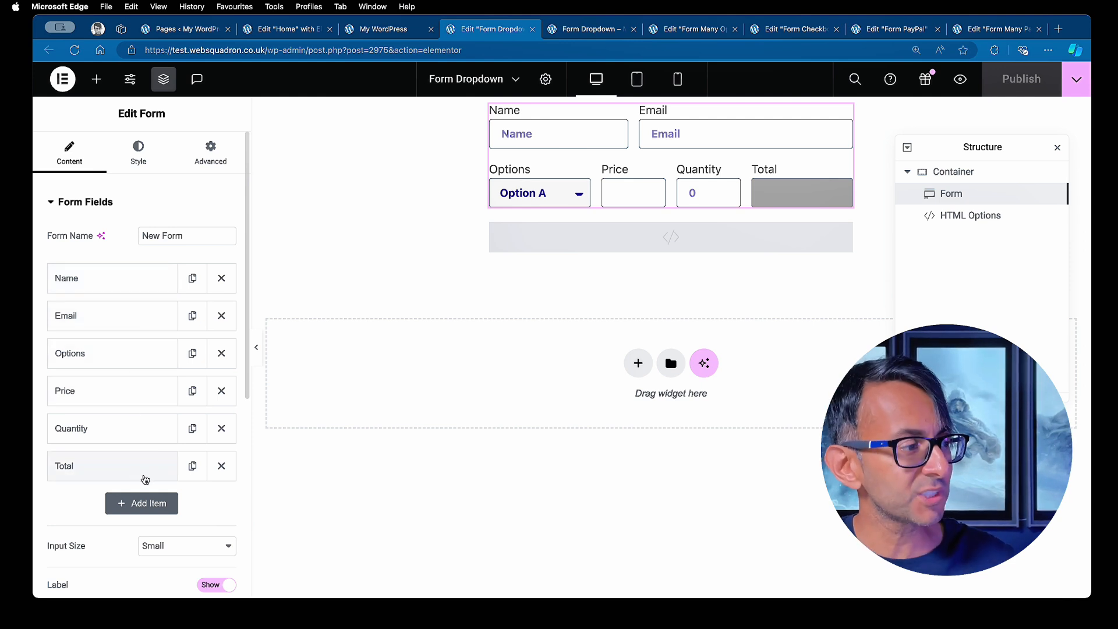
click(108, 358)
scroll(199, 387, down, 2)
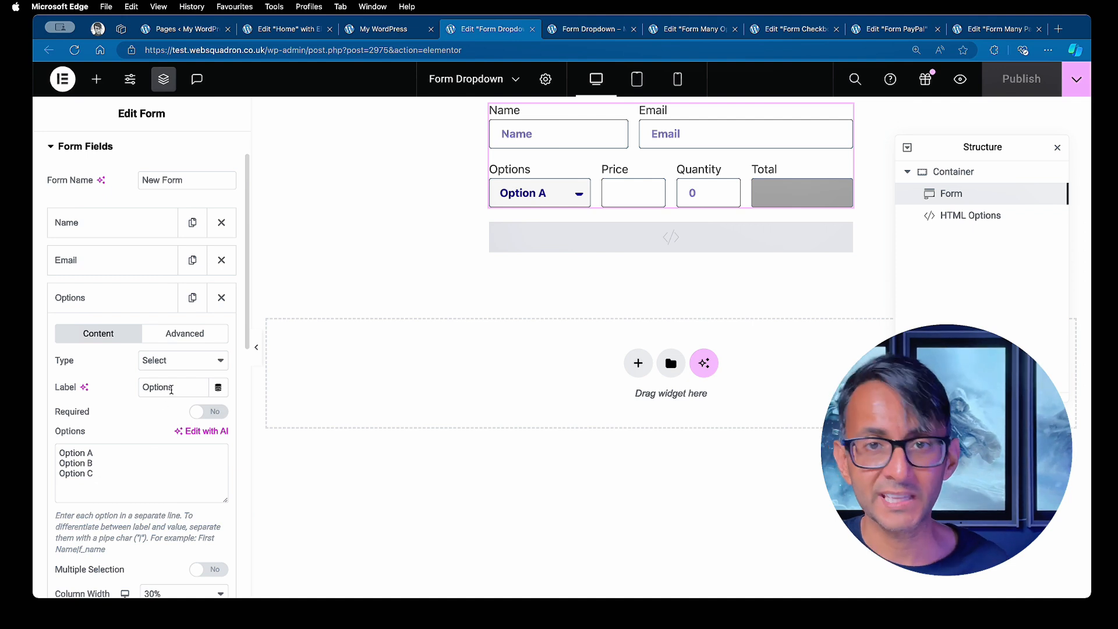
click(185, 337)
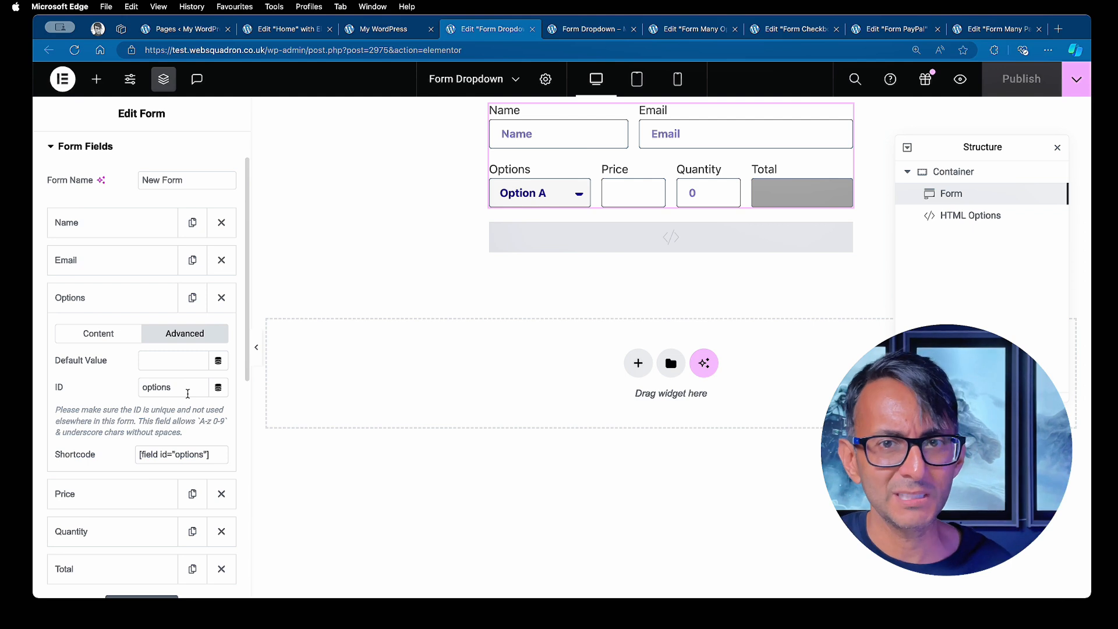
click(88, 312)
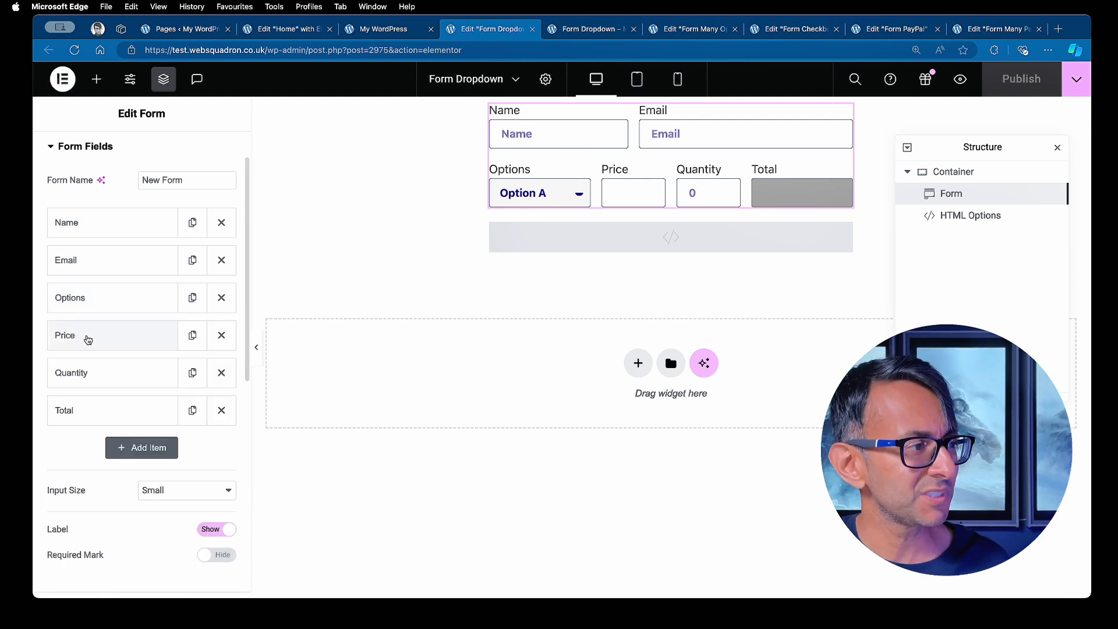
Examine the Price field's content settings and its ID in the form
click(88, 340)
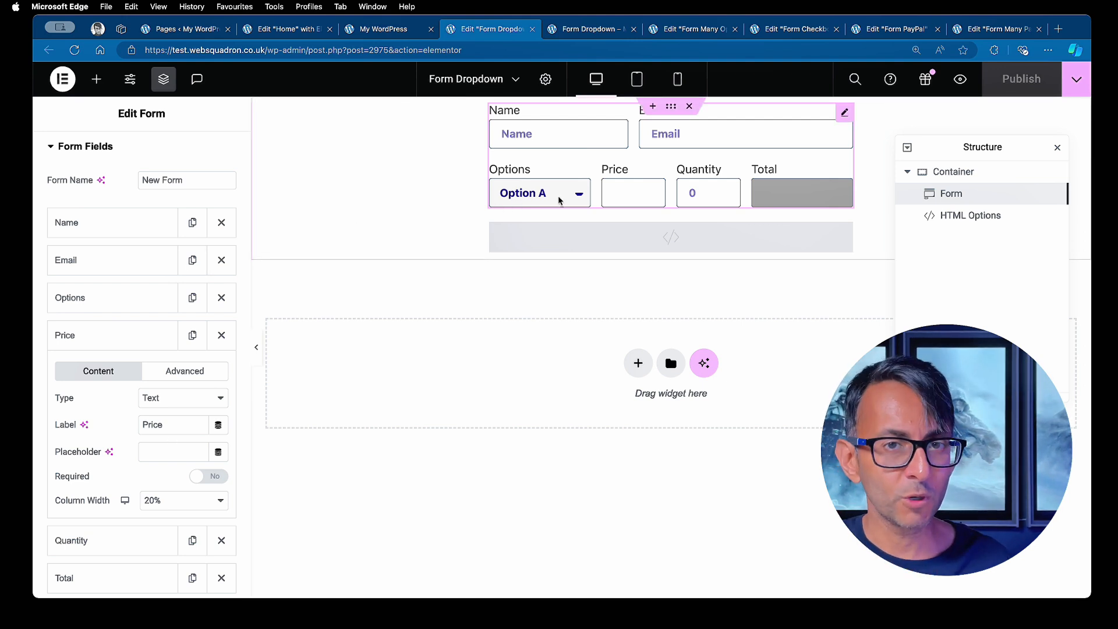
click(184, 373)
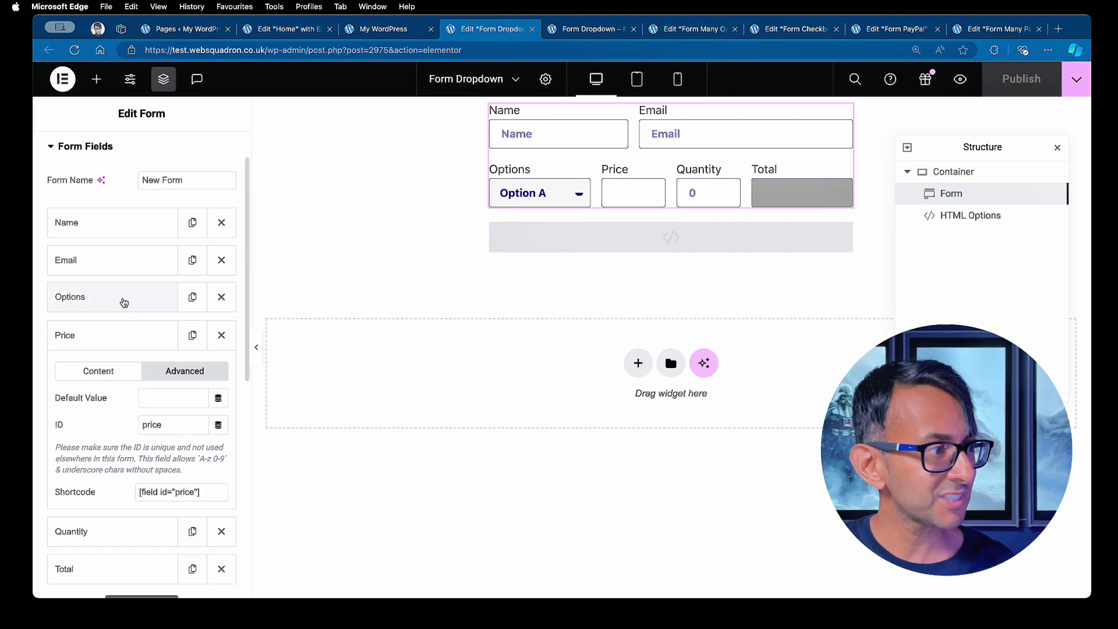
click(129, 343)
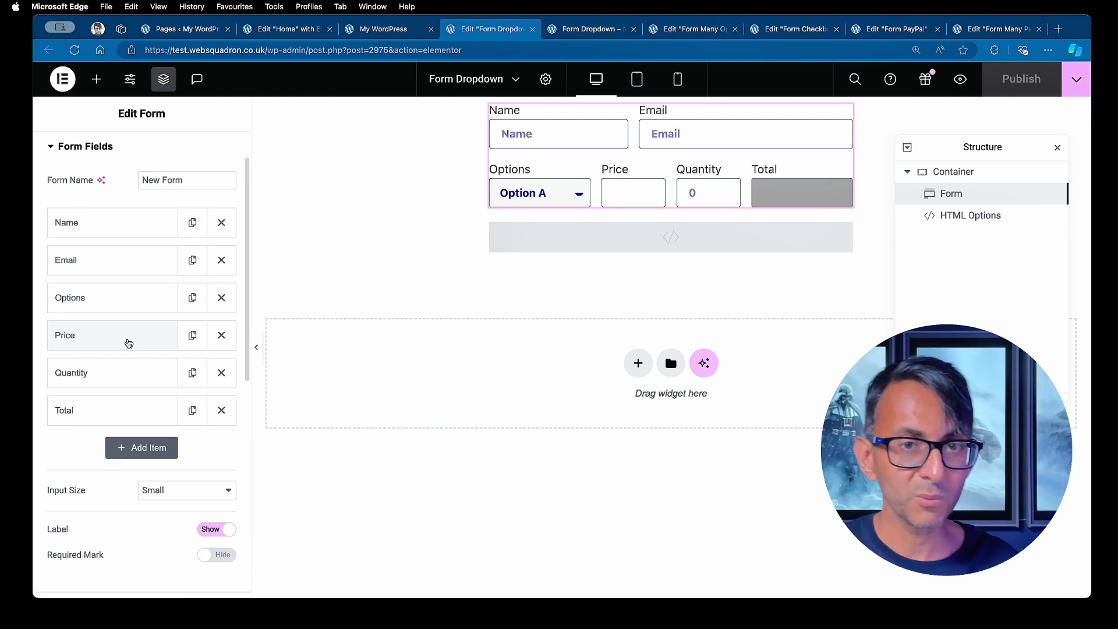
Examine the Quantity field's number type, minimum and maximum values, and ID
click(122, 377)
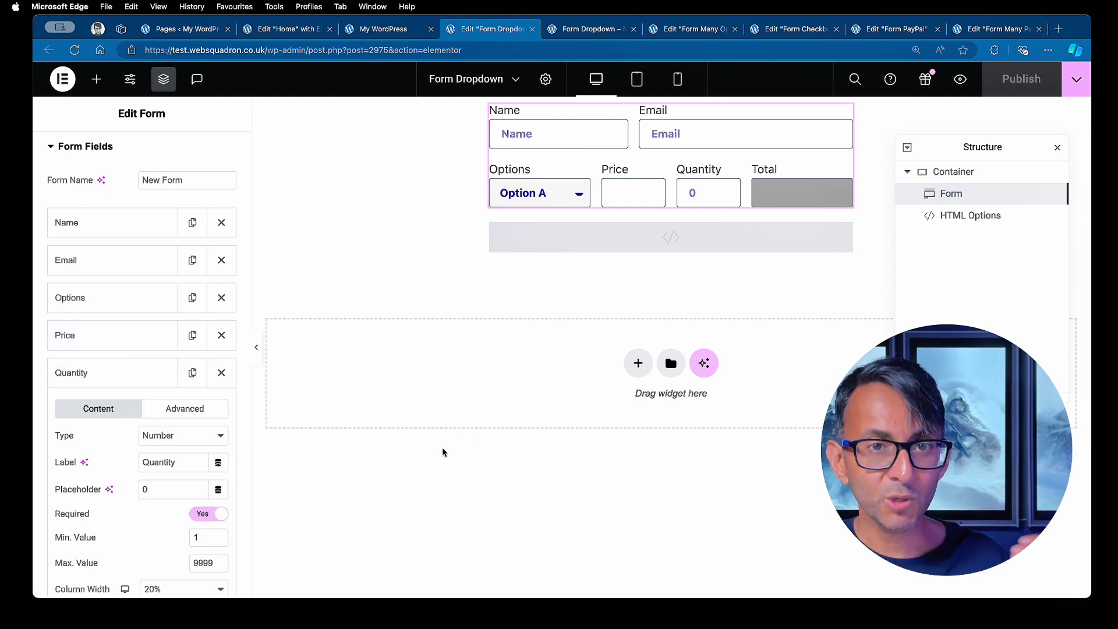
scroll(198, 440, down, 3)
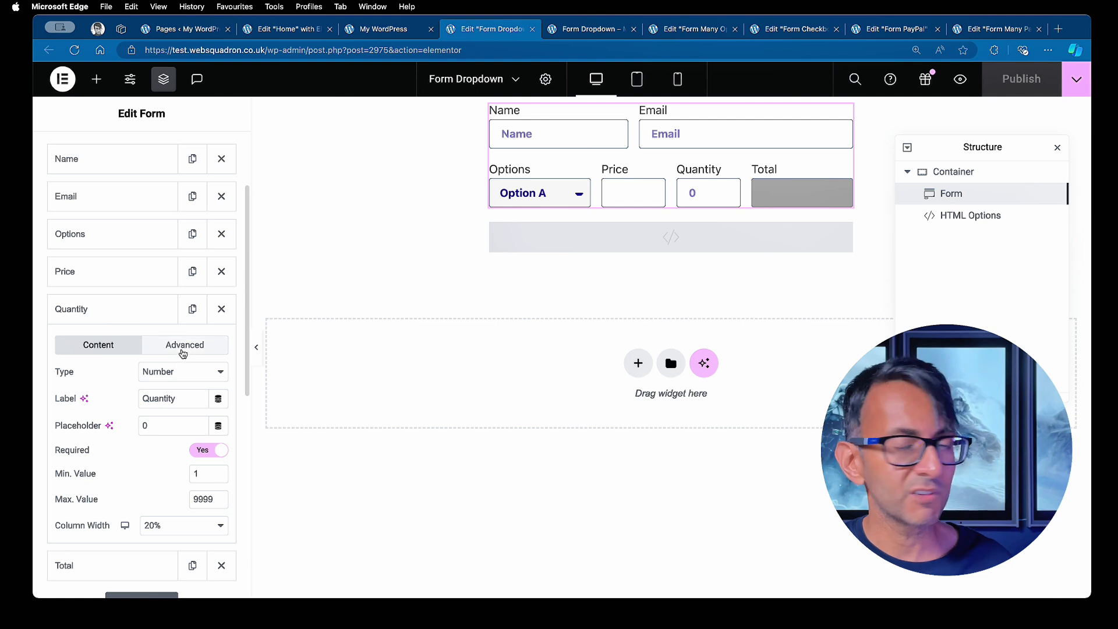
click(184, 346)
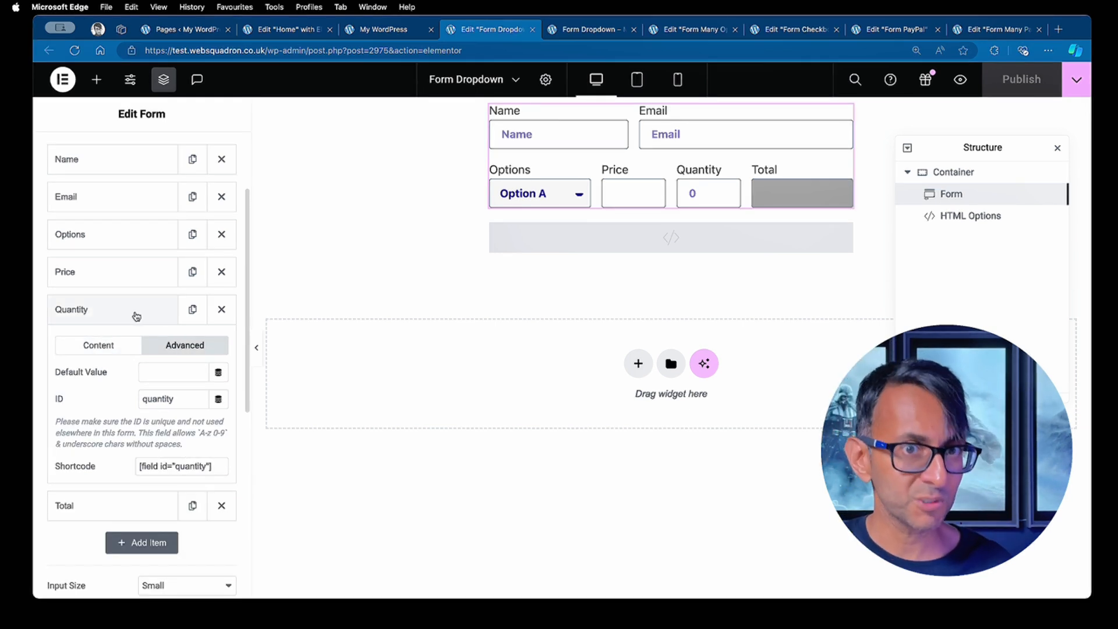
click(110, 311)
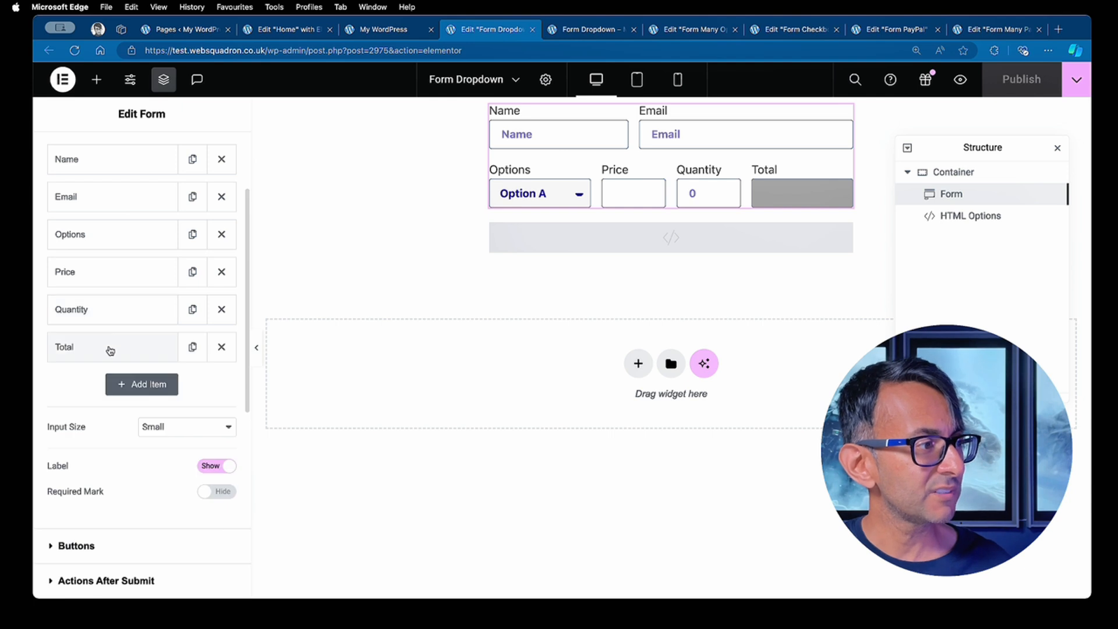
Examine the Total field's content settings and its ID in the form
click(110, 348)
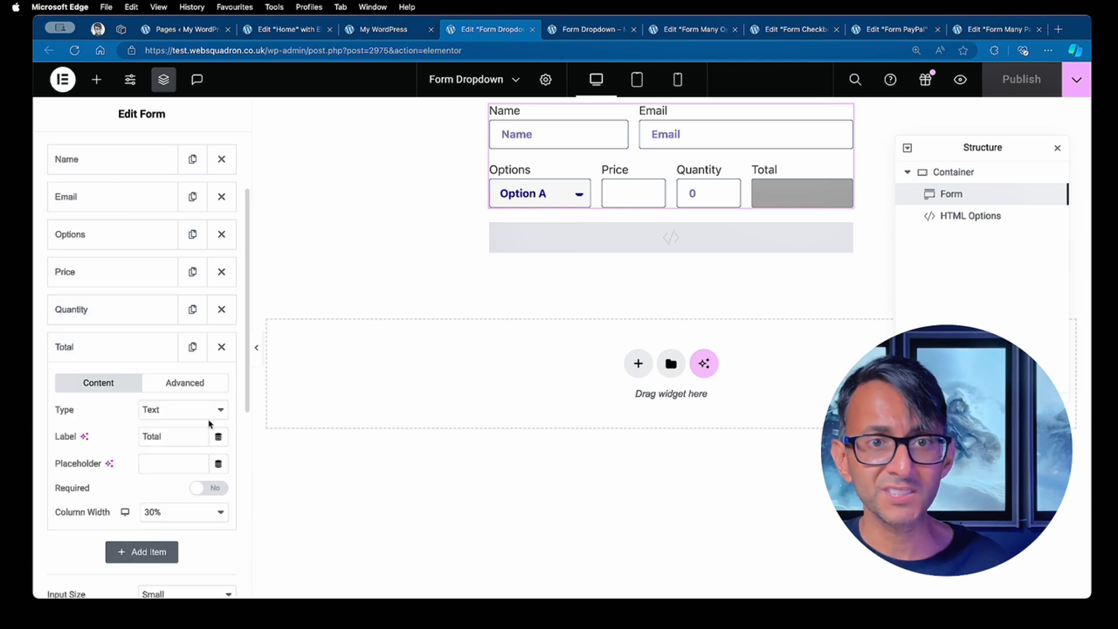
scroll(210, 424, down, 2)
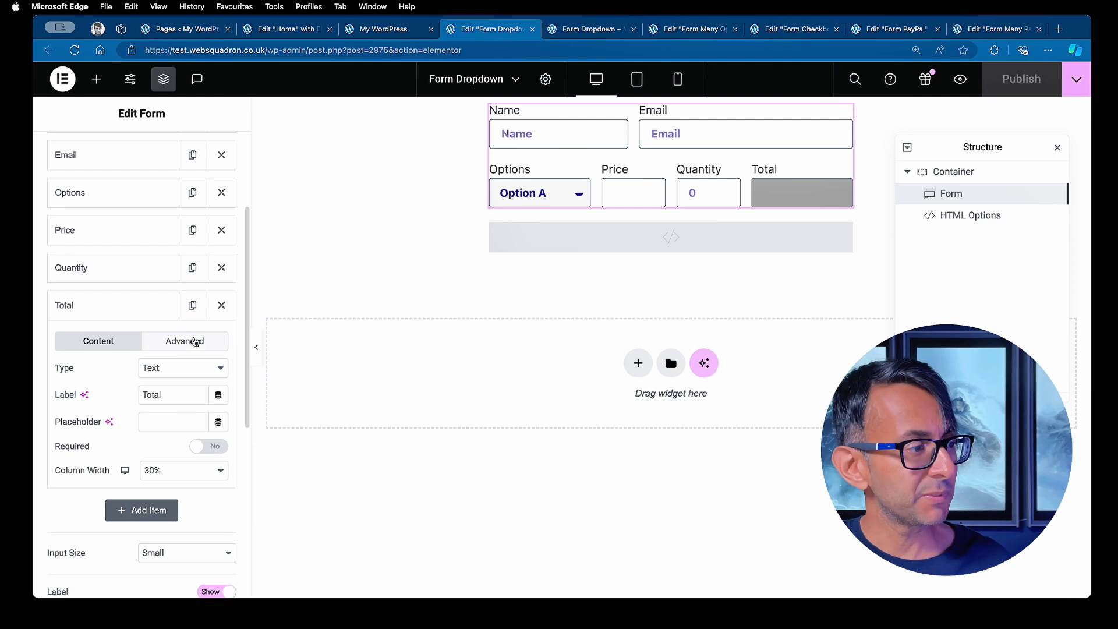
click(196, 343)
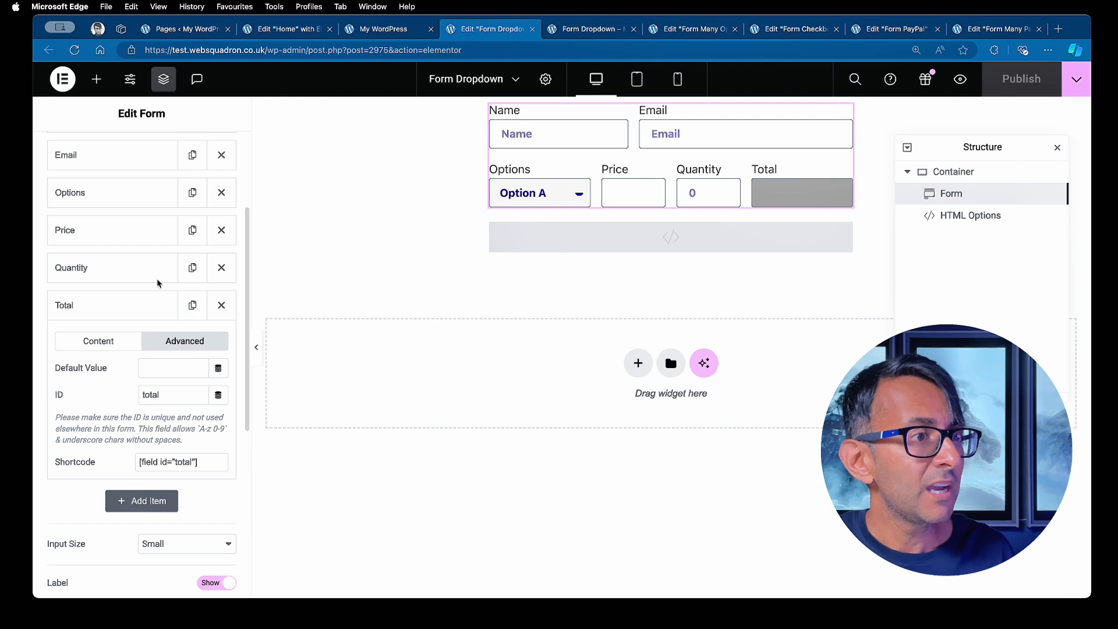
scroll(175, 297, up, 3)
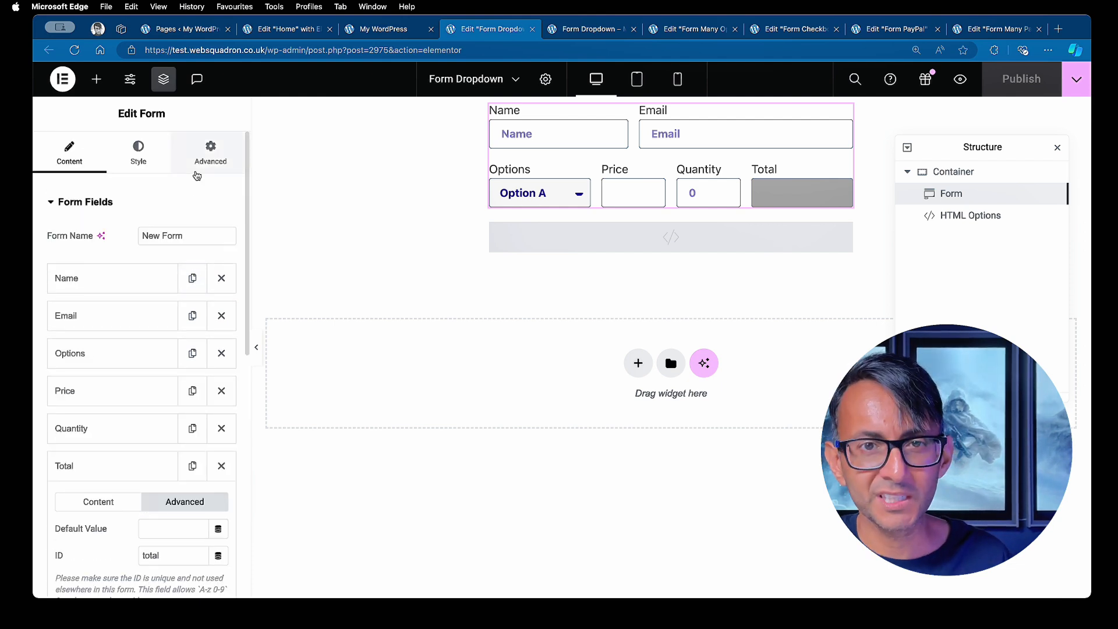
scroll(180, 248, down, 4)
scroll(179, 248, up, 2)
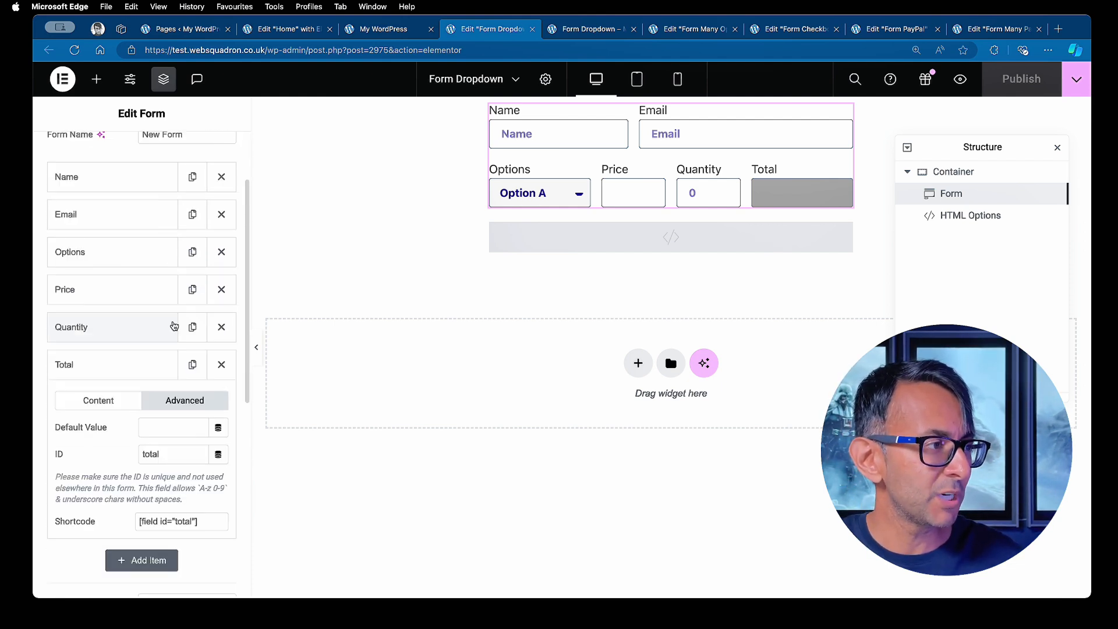
Open the HTML Options widget, widen its code area, and review how the script assigns a price to each option
click(574, 194)
click(527, 193)
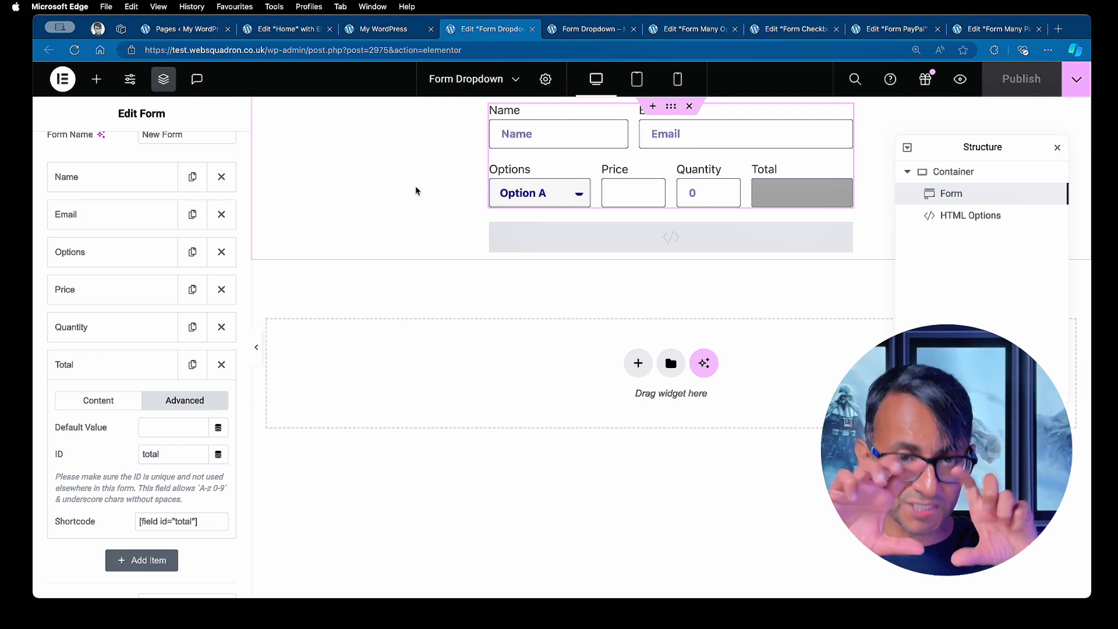
click(979, 217)
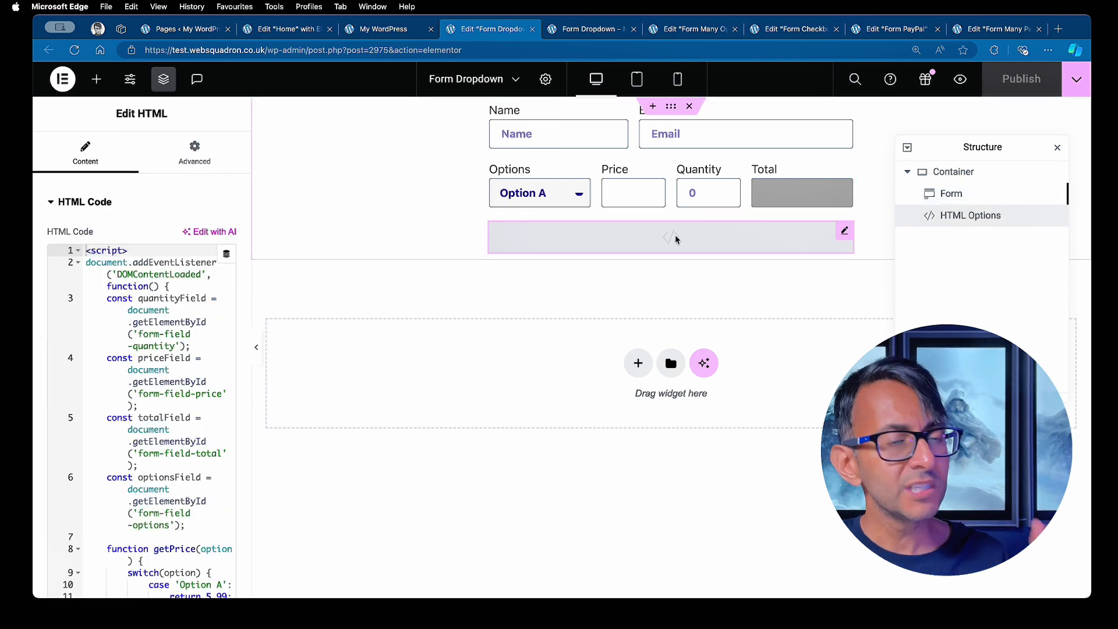
drag(251, 250, 389, 350)
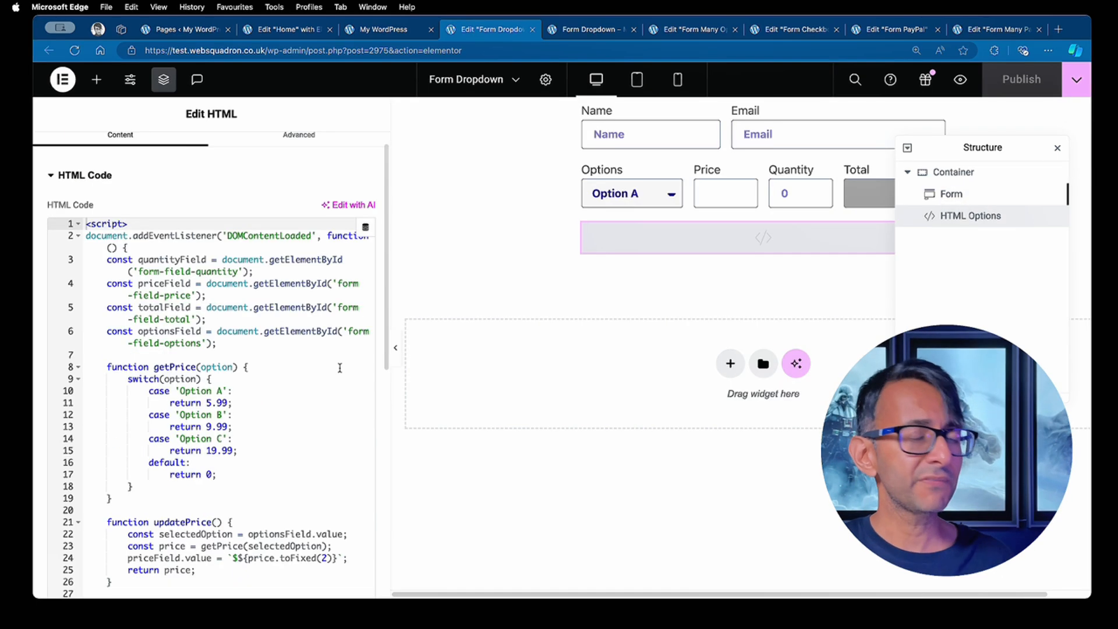
scroll(340, 367, down, 5)
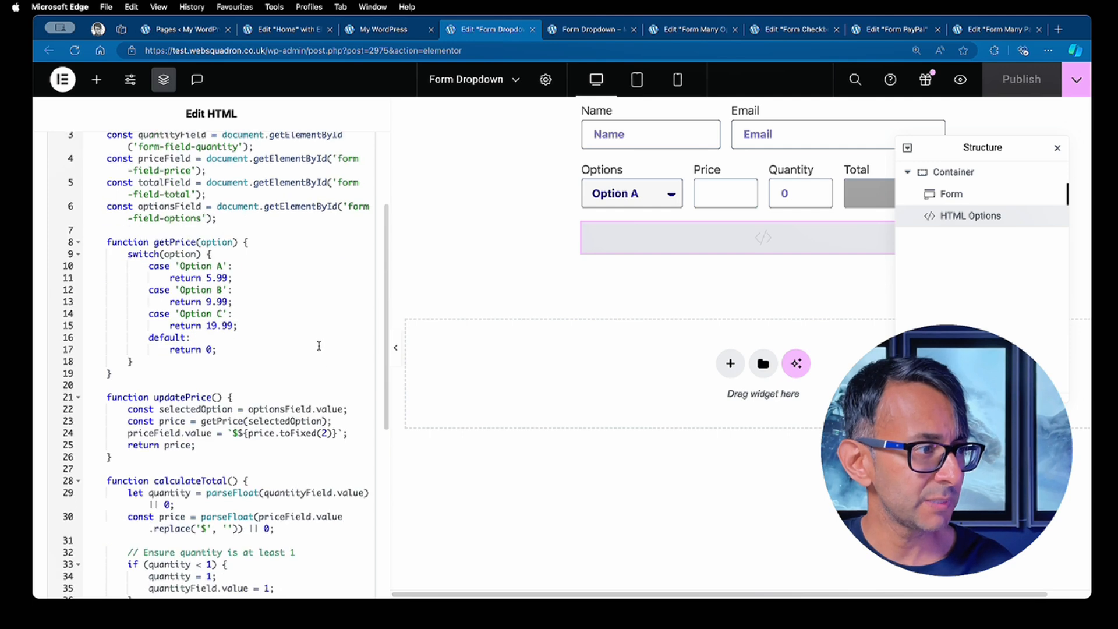
scroll(319, 346, up, 2)
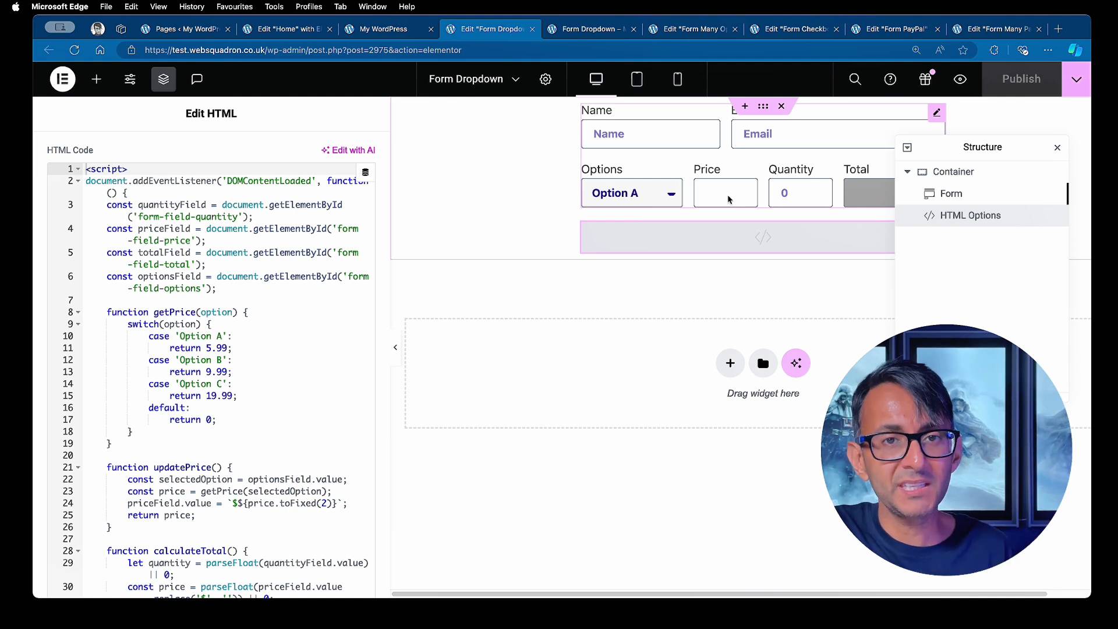
Try adding "Red" to the Option A case label in the script's getPrice function, and remove the added text
click(237, 348)
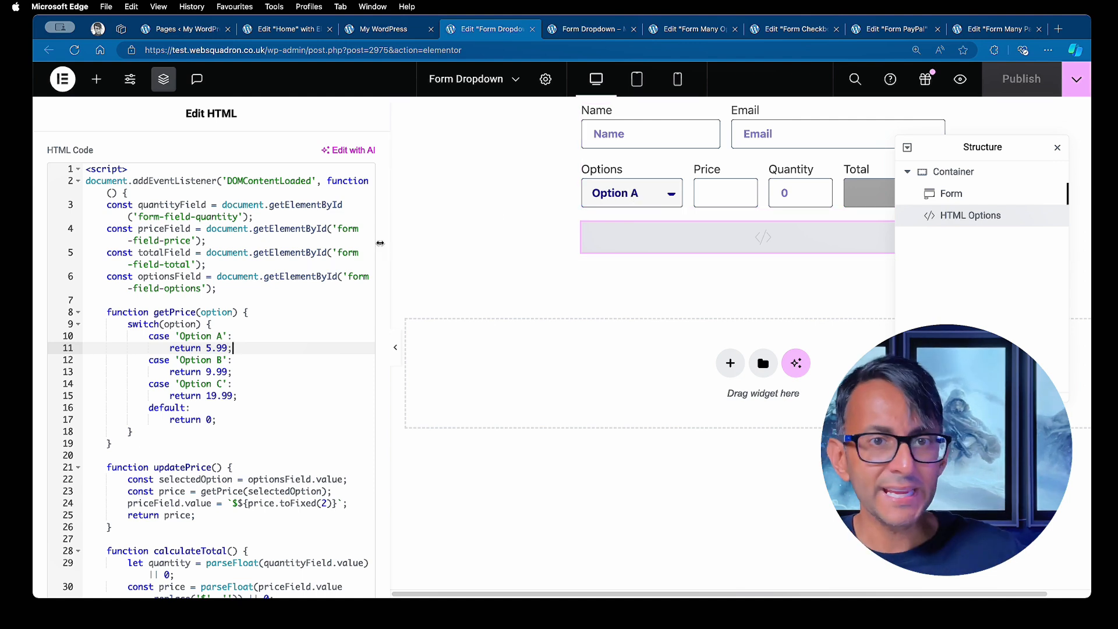
click(223, 336)
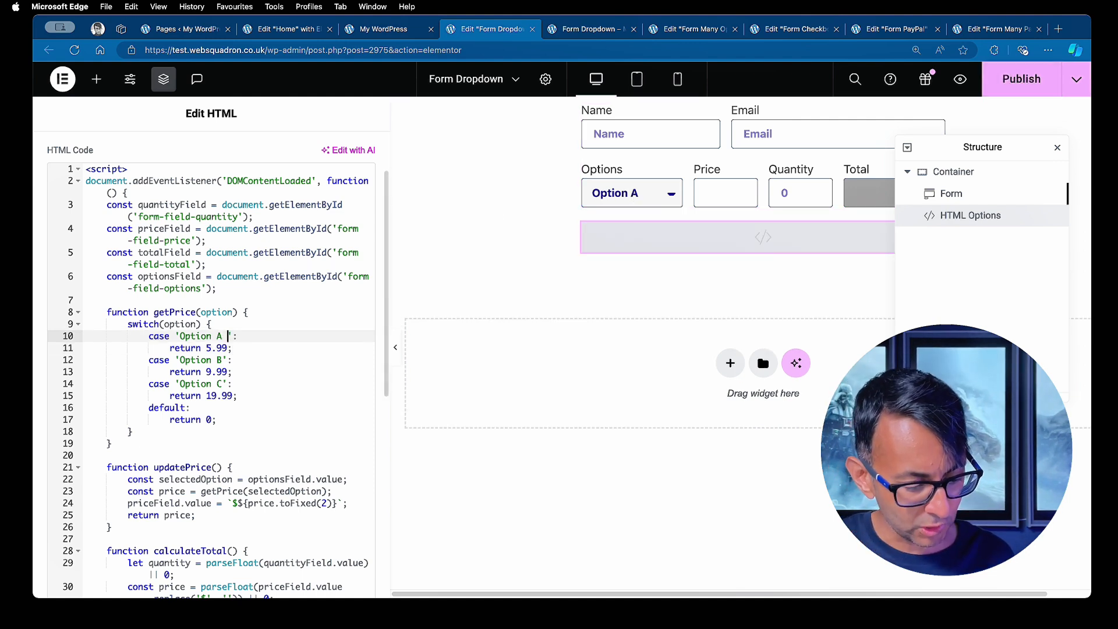
text(Red)
key(BackSpace)
key(BackSpace)
key(BackSpace)
key(BackSpace)
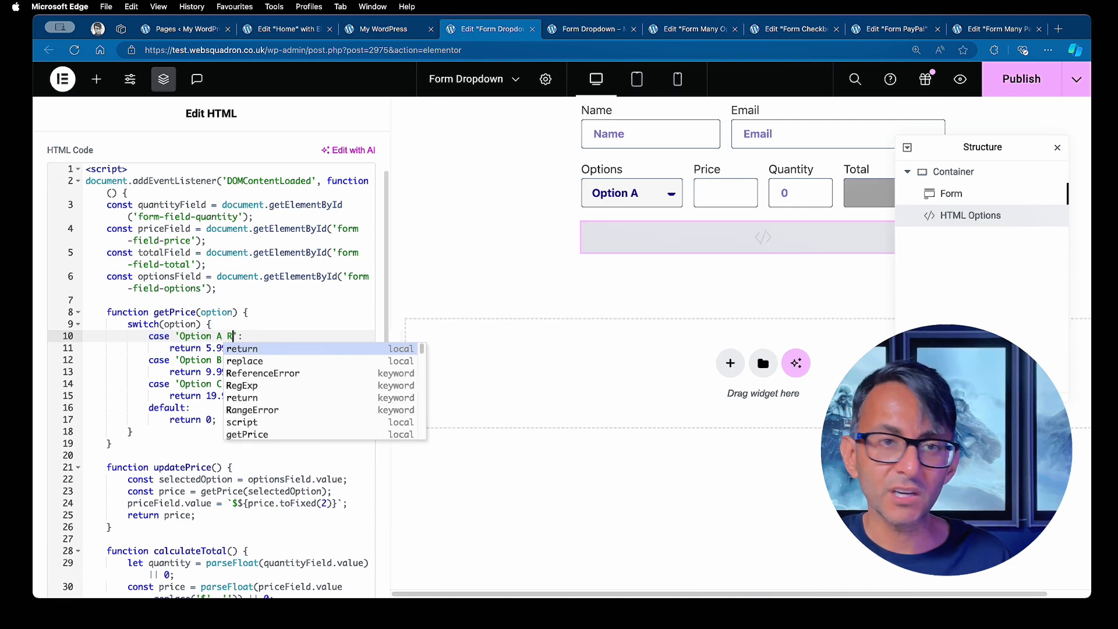
click(297, 364)
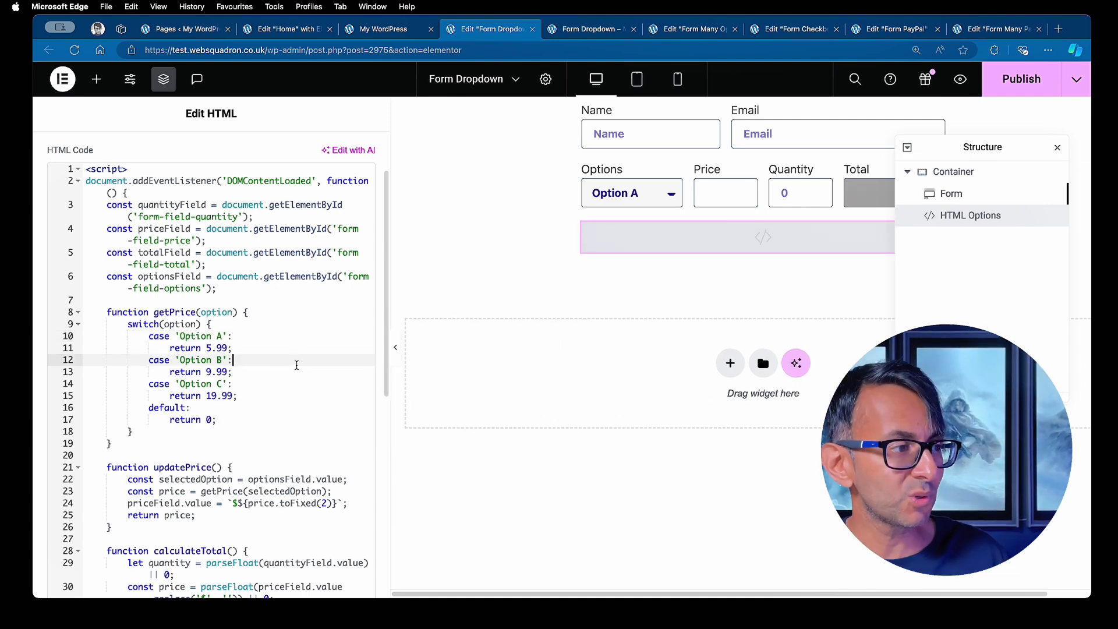
key(Up)
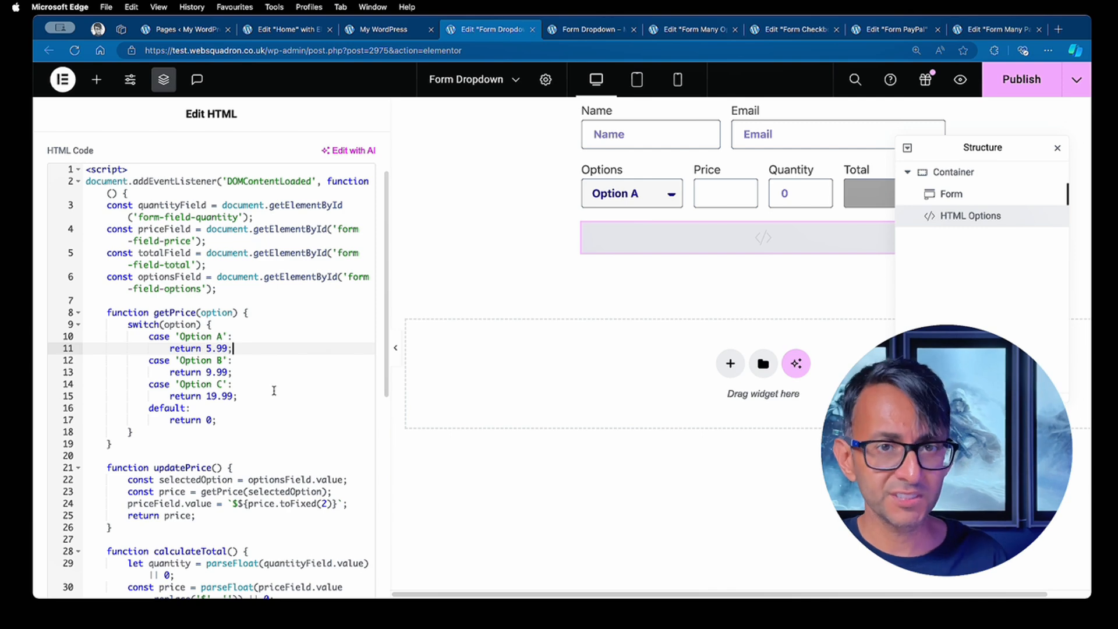
Examine the calculateTotal function in the script, especially the check that keeps the quantity at 1 or more
scroll(275, 392, down, 5)
scroll(297, 303, down, 3)
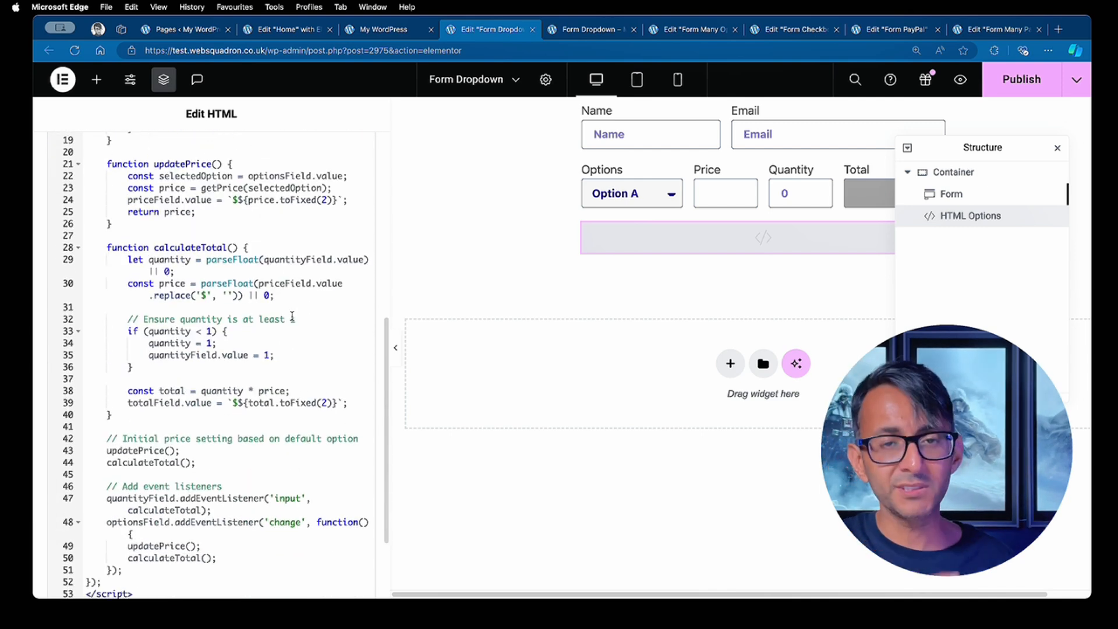
drag(308, 364, 200, 307)
click(313, 365)
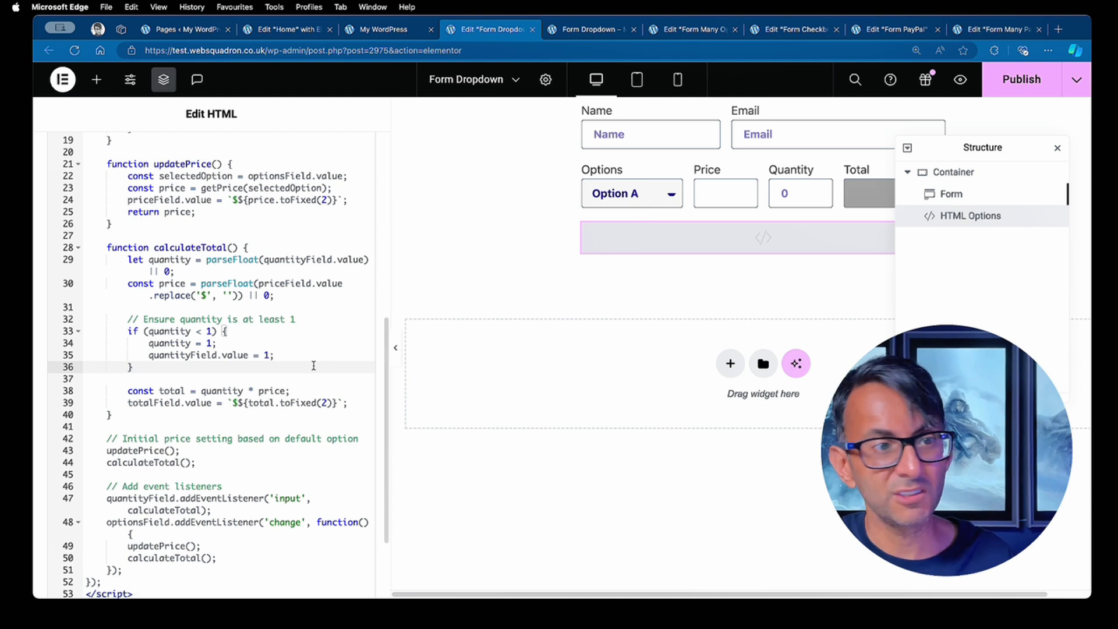
click(310, 344)
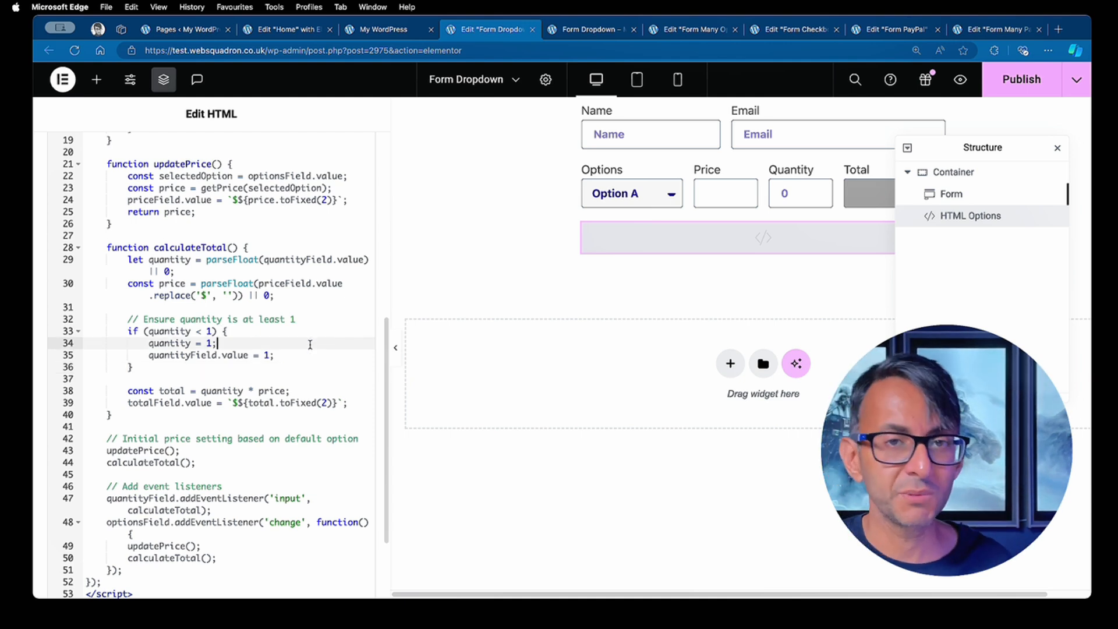
Open the Form's custom CSS and examine its rules, highlighting the one that hides the submit button
click(950, 200)
click(319, 155)
scroll(319, 391, down, 5)
click(215, 488)
scroll(270, 439, down, 5)
scroll(274, 431, up, 1)
click(300, 339)
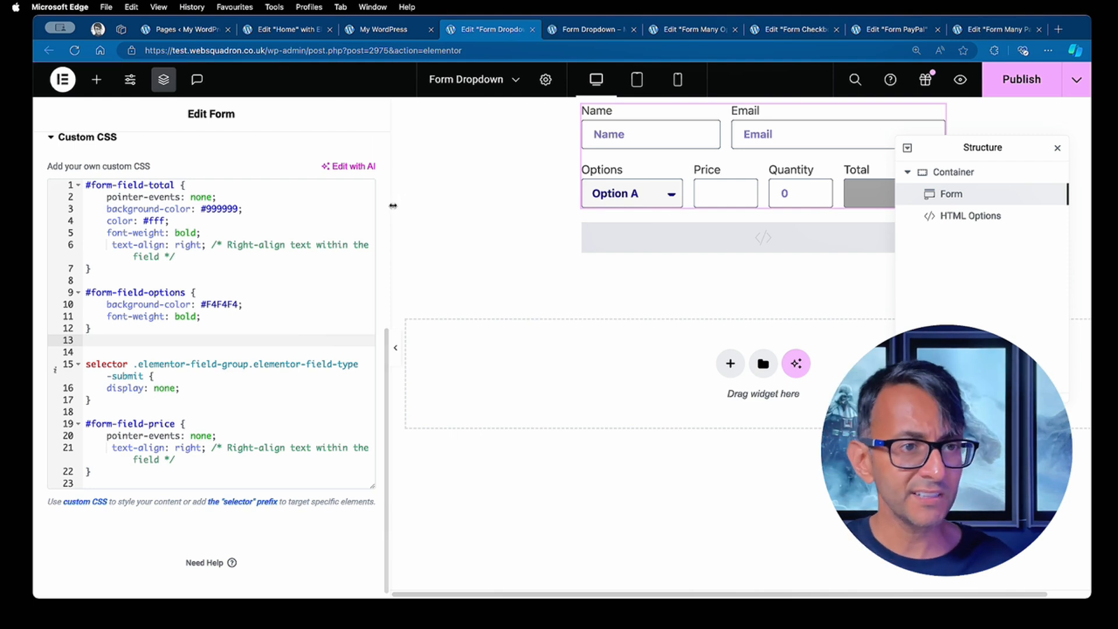
drag(195, 388, 78, 366)
click(96, 399)
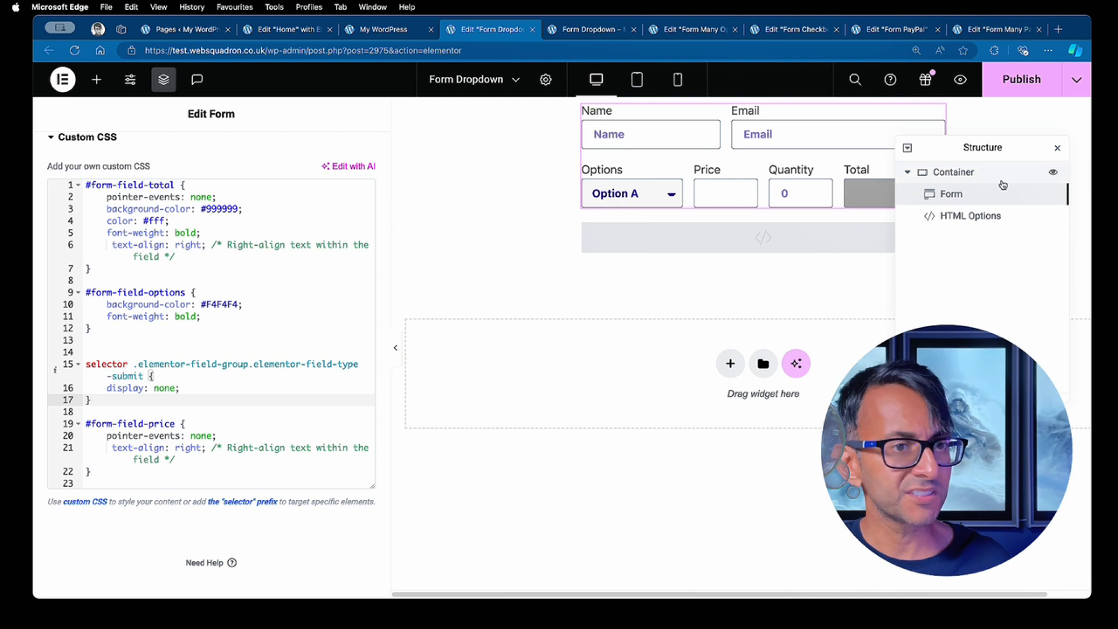
Close the page structure view and delete the submit button's display: none rule from the form's custom CSS
click(1058, 148)
drag(169, 400, 56, 353)
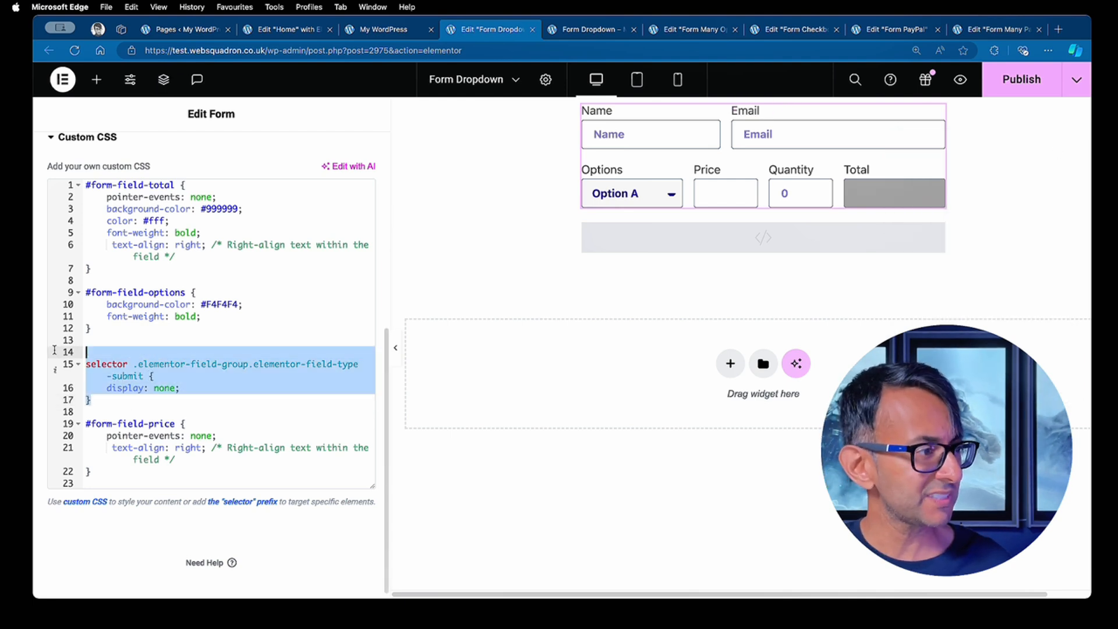
key(BackSpace)
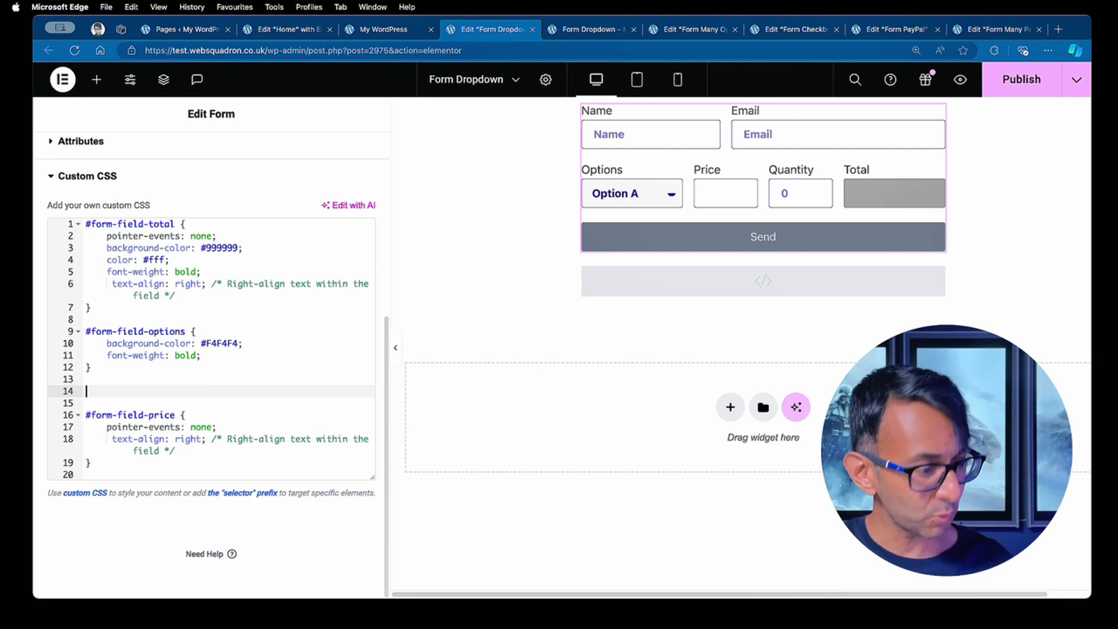
Undo the deletion of the submit button's display: none rule and highlight the #form-field-price rule in the custom CSS
key(super+z)
click(281, 356)
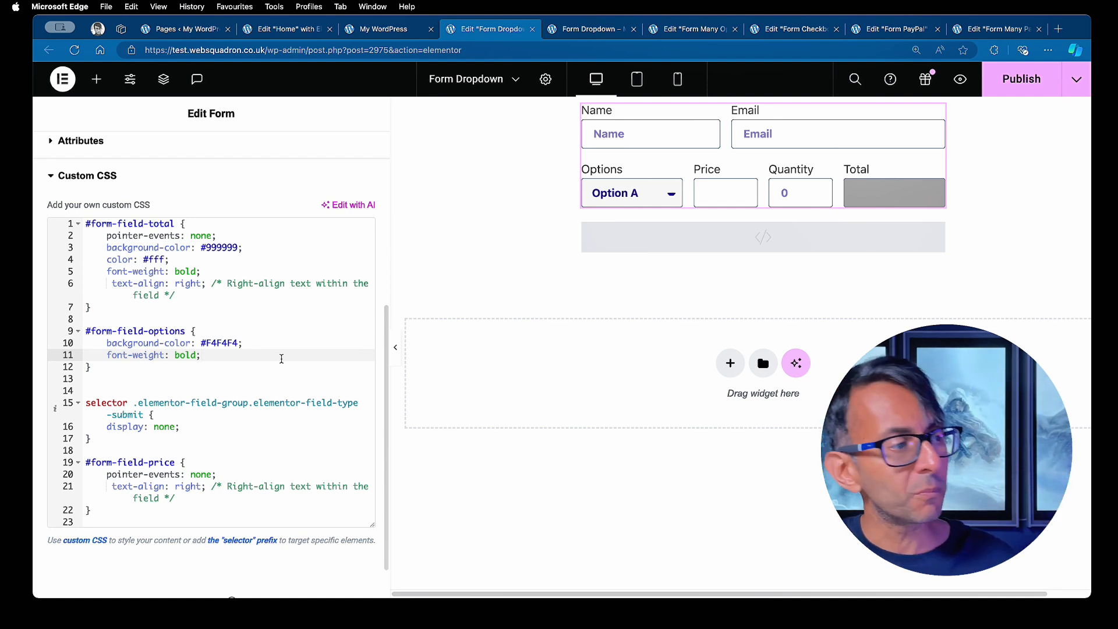
click(117, 449)
click(109, 442)
scroll(186, 454, down, 1)
drag(92, 496, 86, 448)
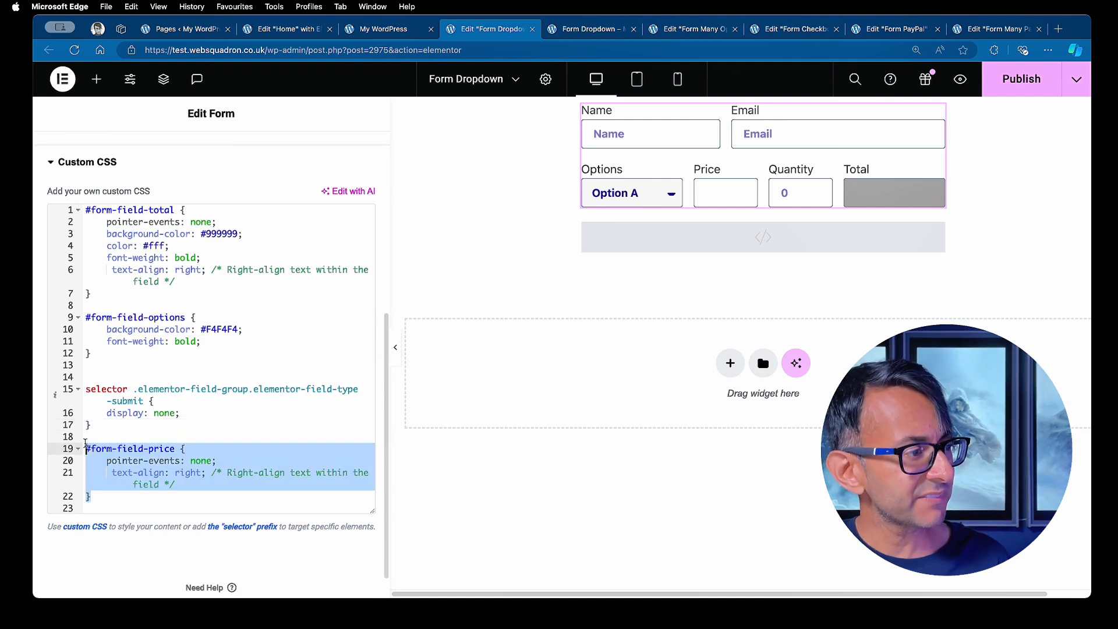
click(235, 425)
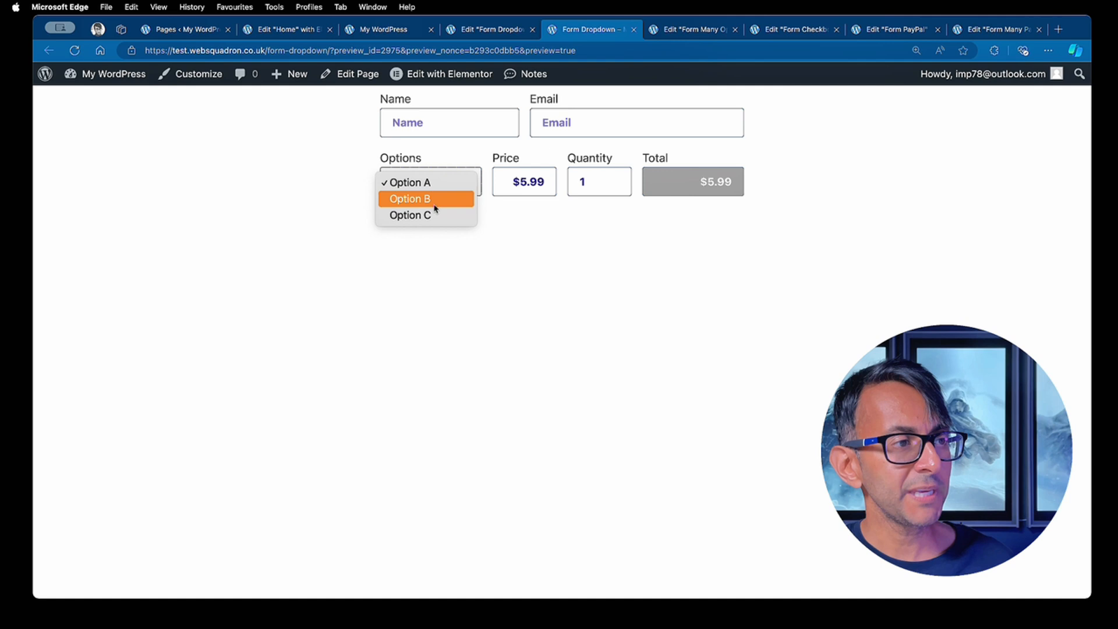
In the Form Dropdown preview, choose Option B, raise the quantity to 5 and highlight the calculated total
click(425, 198)
click(614, 179)
click(615, 179)
click(614, 180)
click(614, 179)
double_click(702, 182)
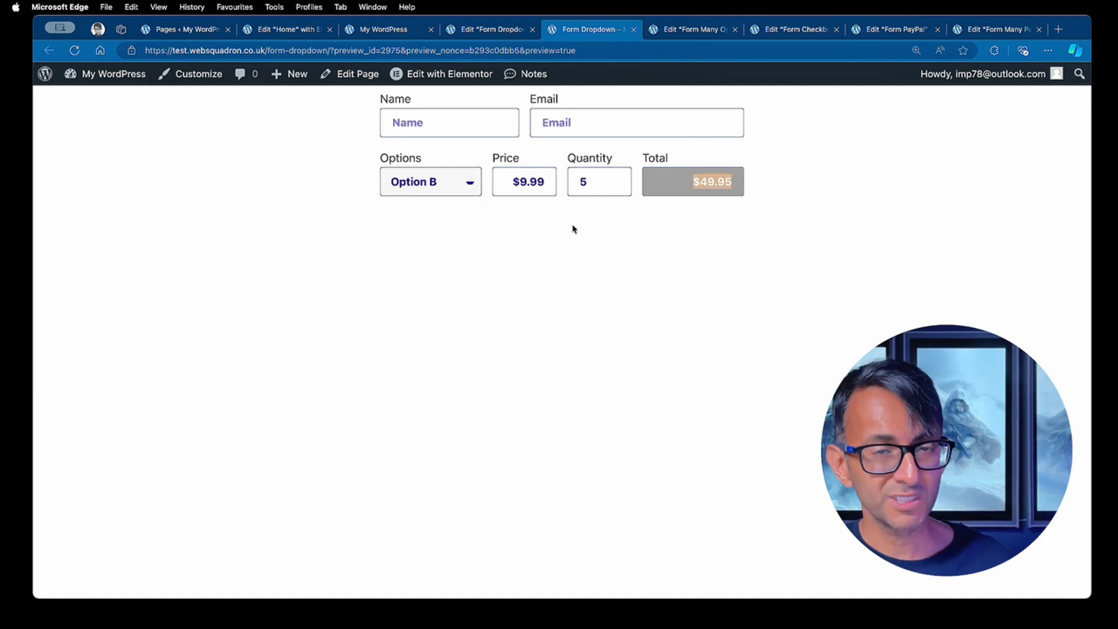
Try to select and edit the Price field's value in the Form Dropdown preview
click(540, 255)
double_click(527, 187)
click(527, 186)
double_click(528, 186)
click(528, 186)
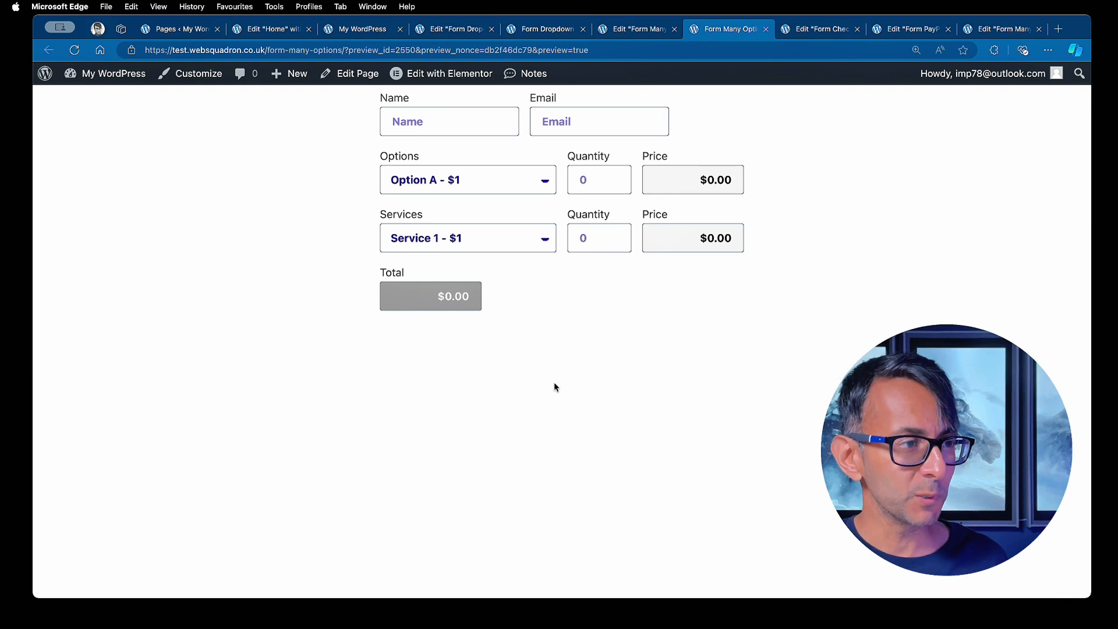
In the Form Many Options preview, choose "Option B - $1" and set its quantity to 5
click(546, 184)
click(507, 199)
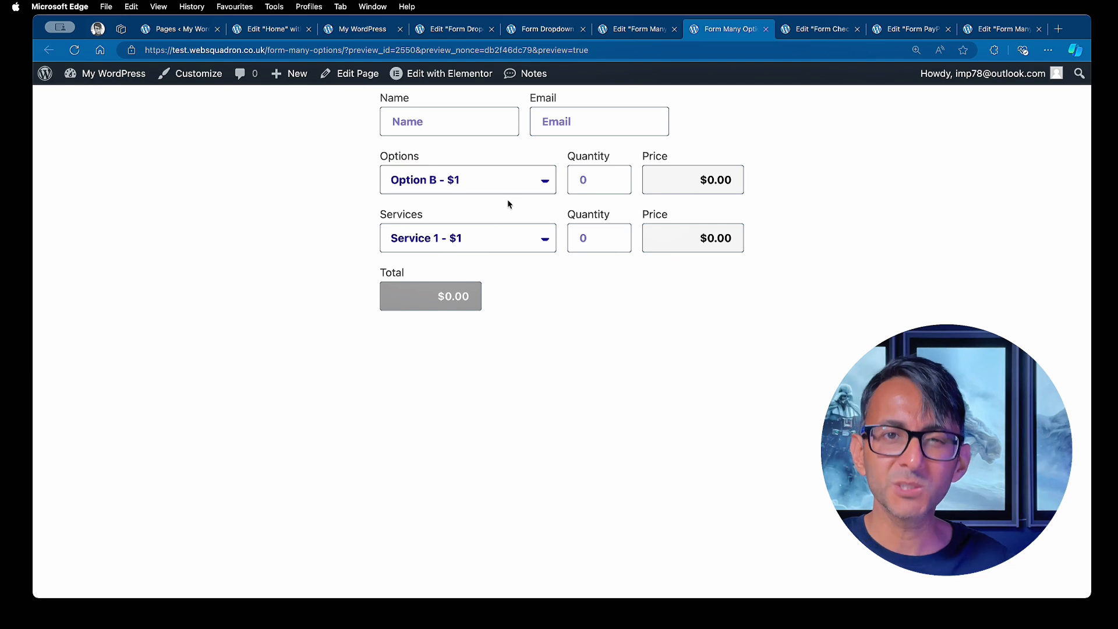
click(612, 177)
click(612, 176)
click(612, 176)
click(612, 176)
click(612, 177)
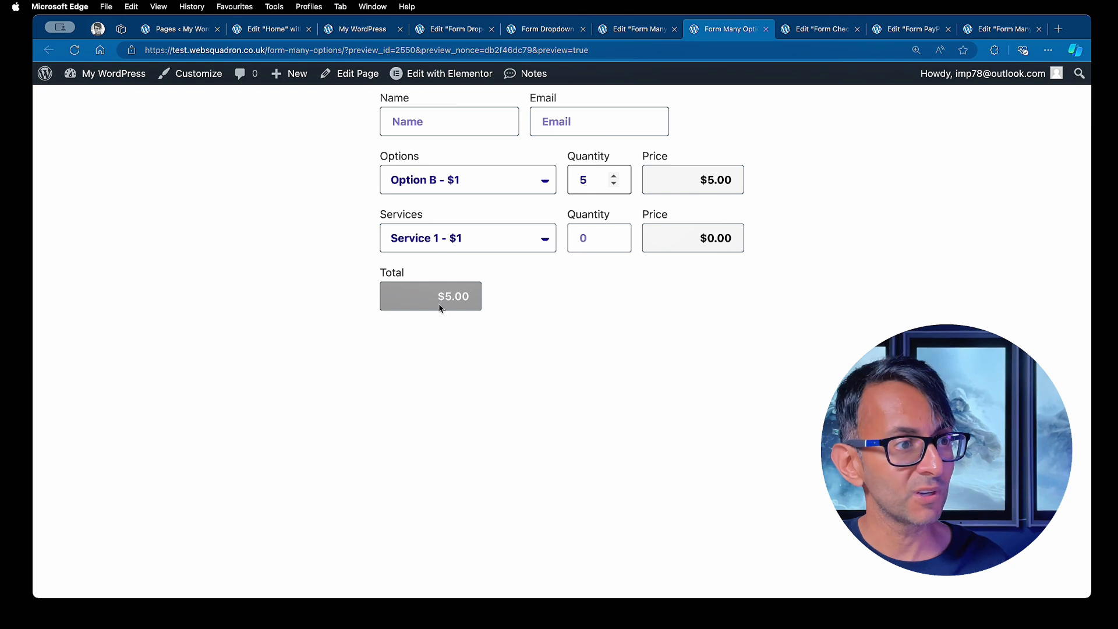
Choose "Service 3 - $1" for the services row and set its quantity to 2
click(550, 240)
click(512, 271)
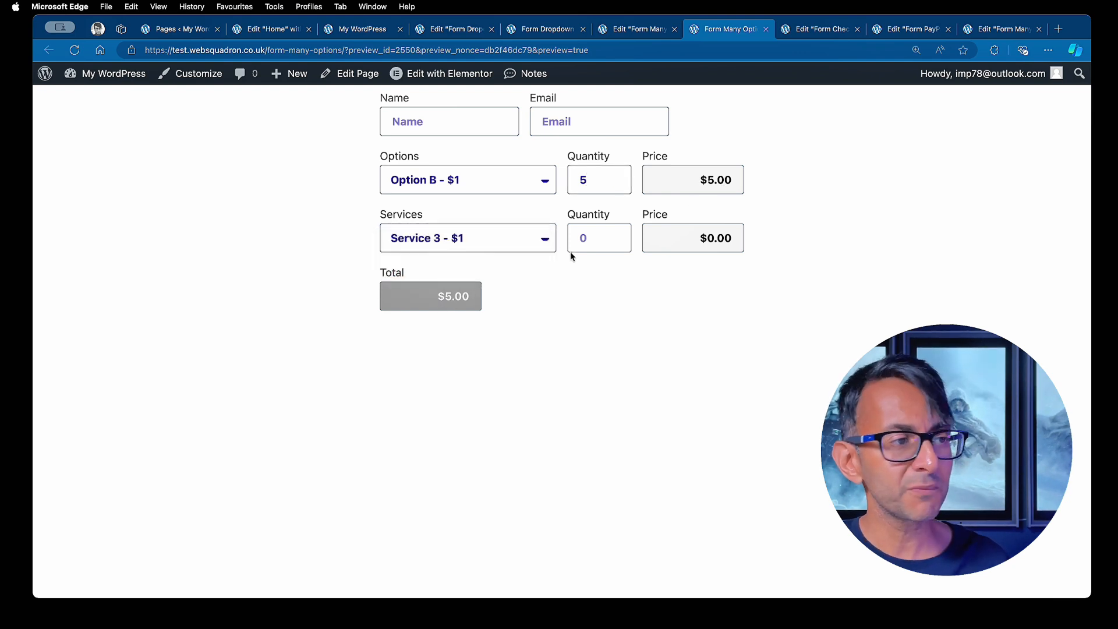
click(614, 234)
click(613, 234)
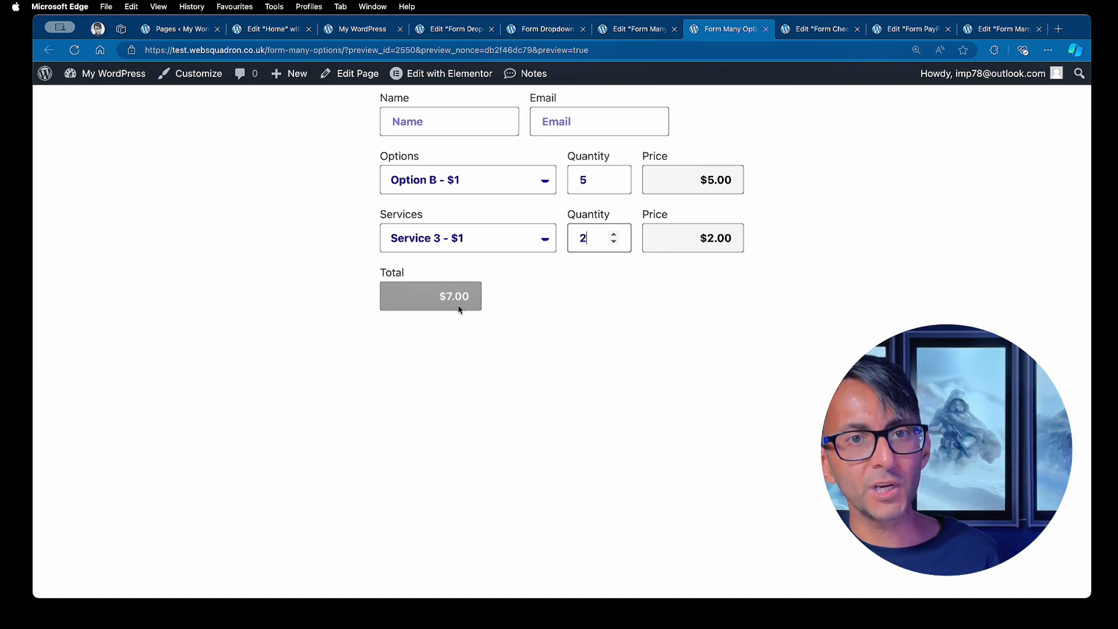
Open the Form Many Options page's Form for editing and examine the Options field's type, choices and ID
click(637, 29)
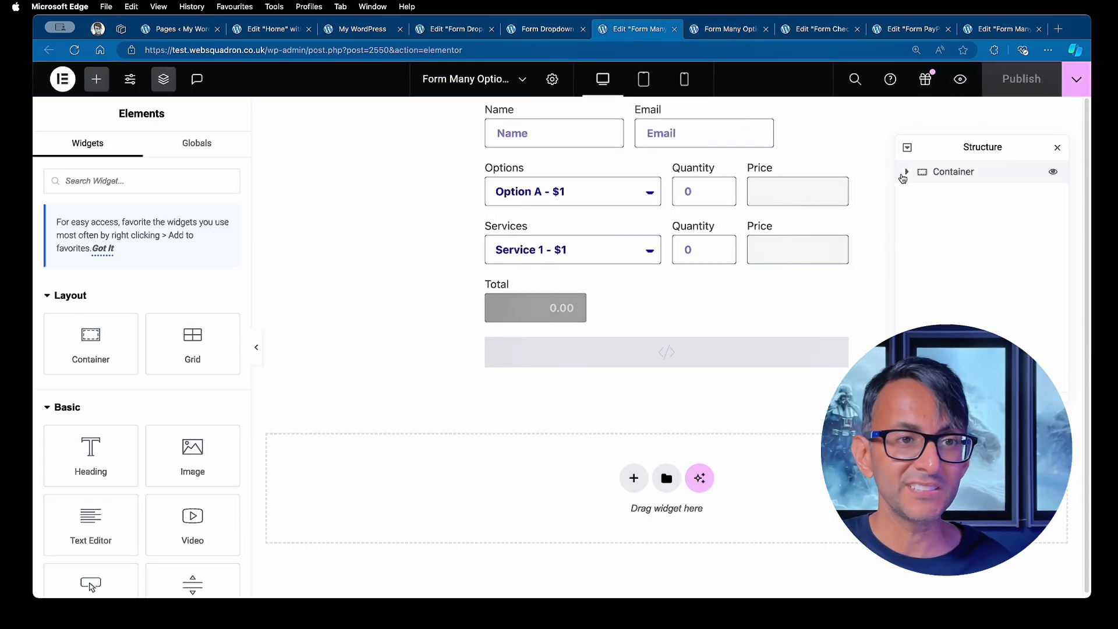
click(907, 172)
click(951, 194)
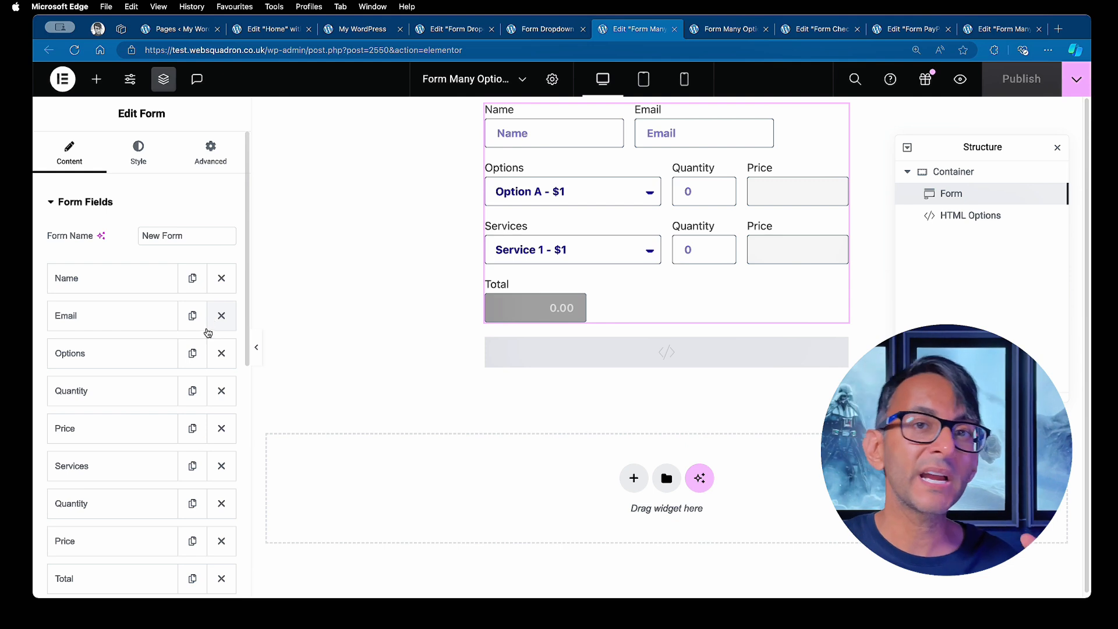
scroll(209, 335, down, 1)
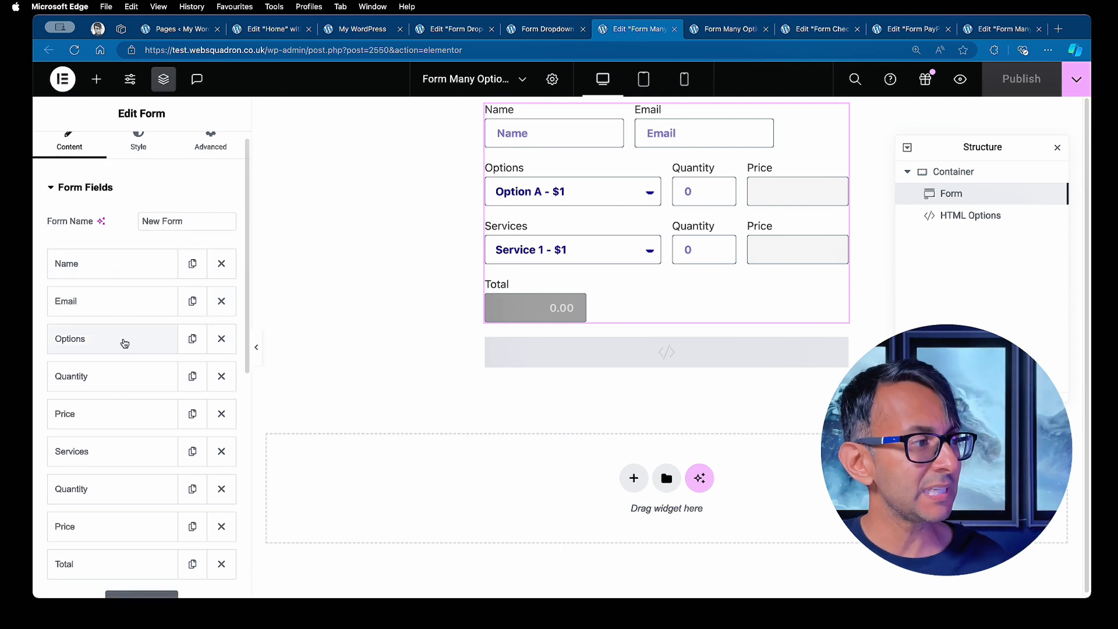
click(122, 342)
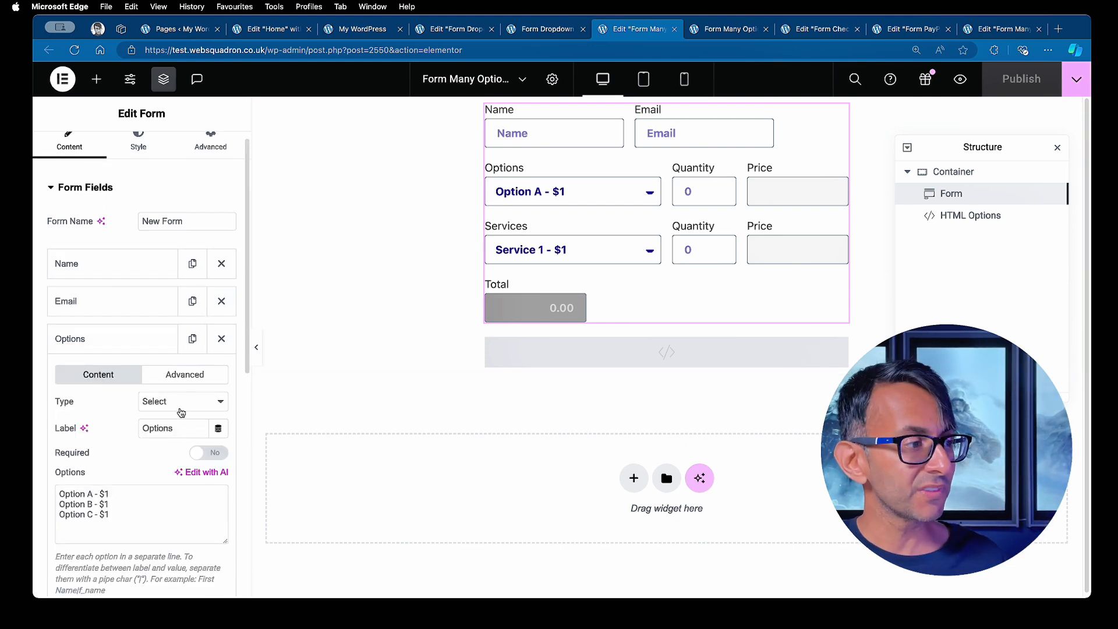
scroll(139, 499, down, 1)
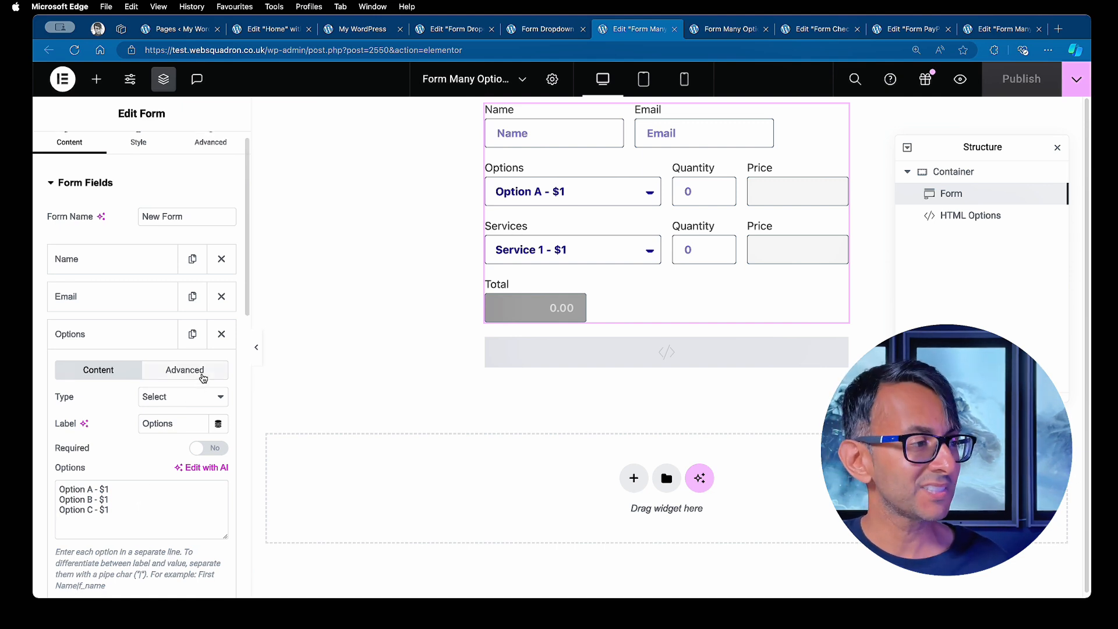
click(191, 372)
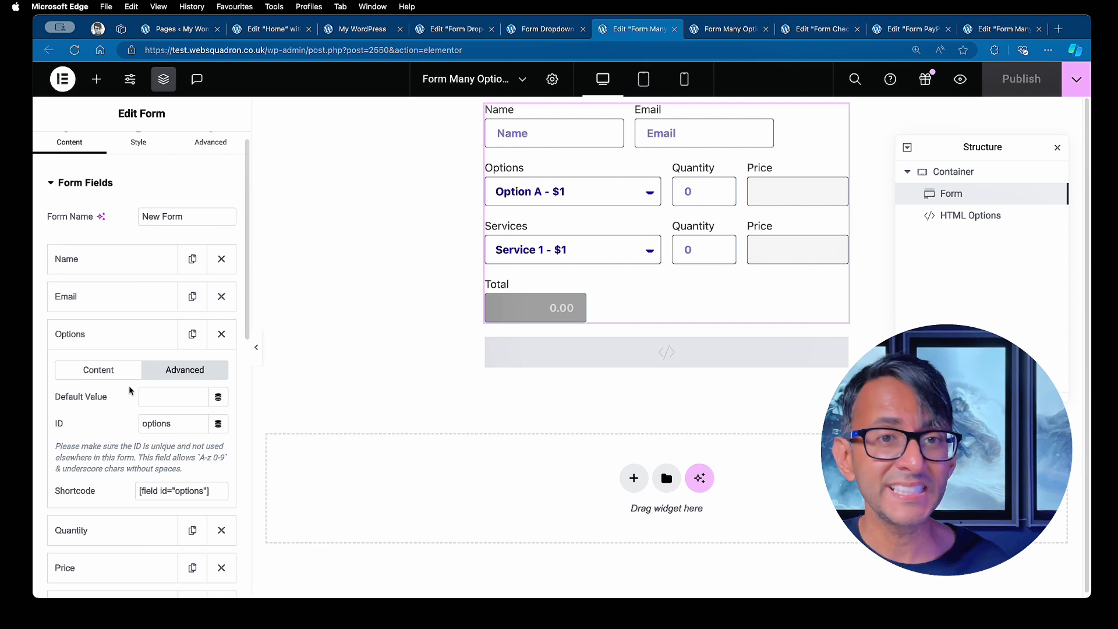
click(115, 373)
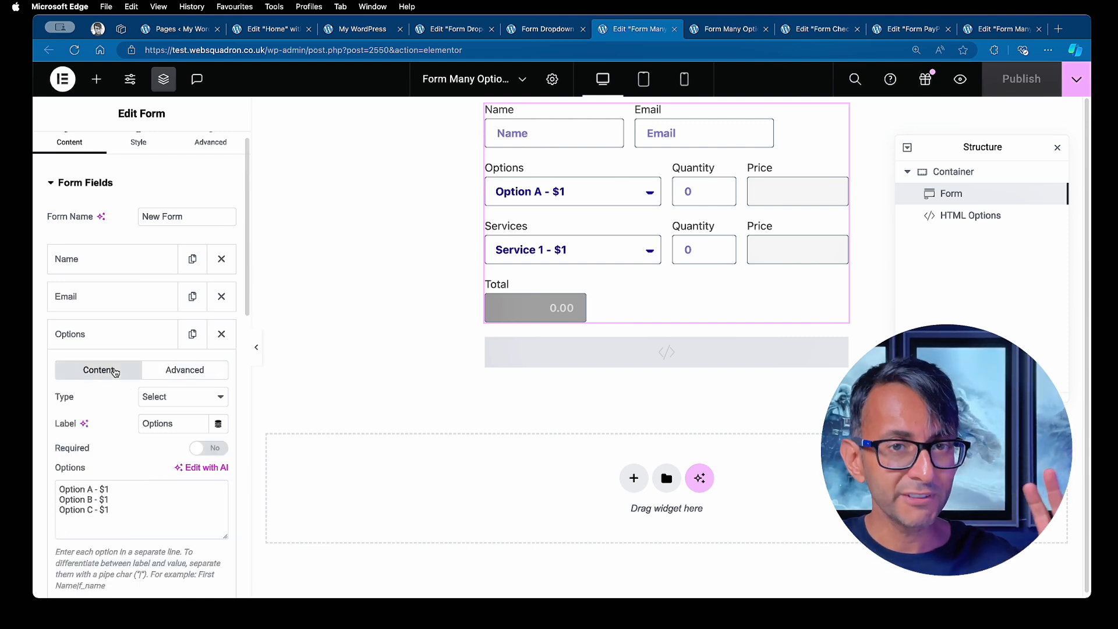
click(111, 344)
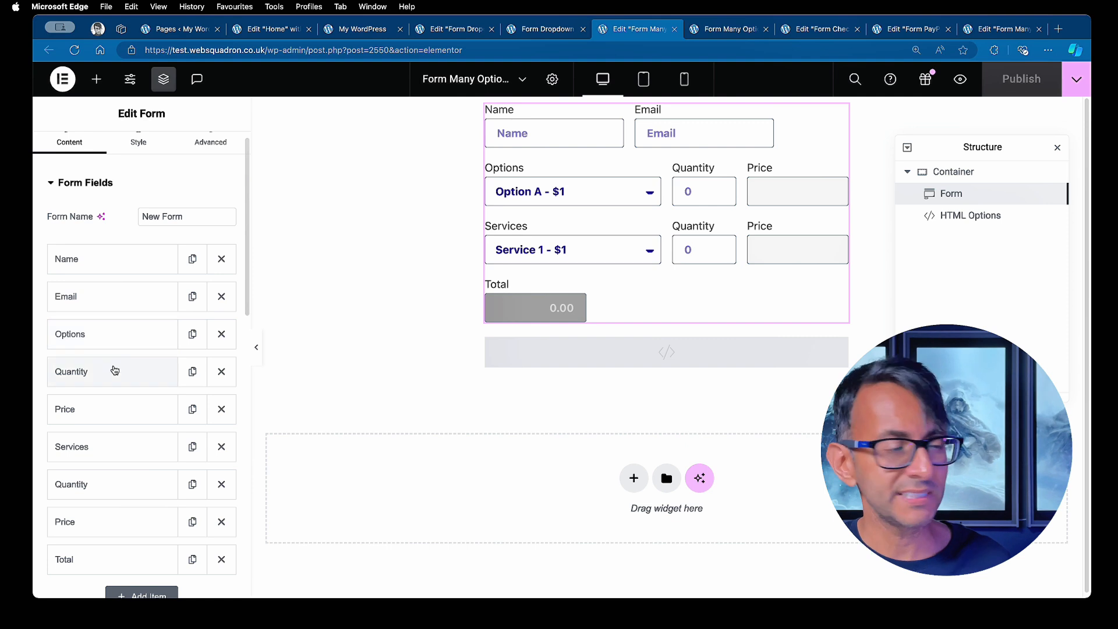
Examine the number limits and ID of the Quantity field belonging to Options, widening the settings area to read the full ID
click(114, 370)
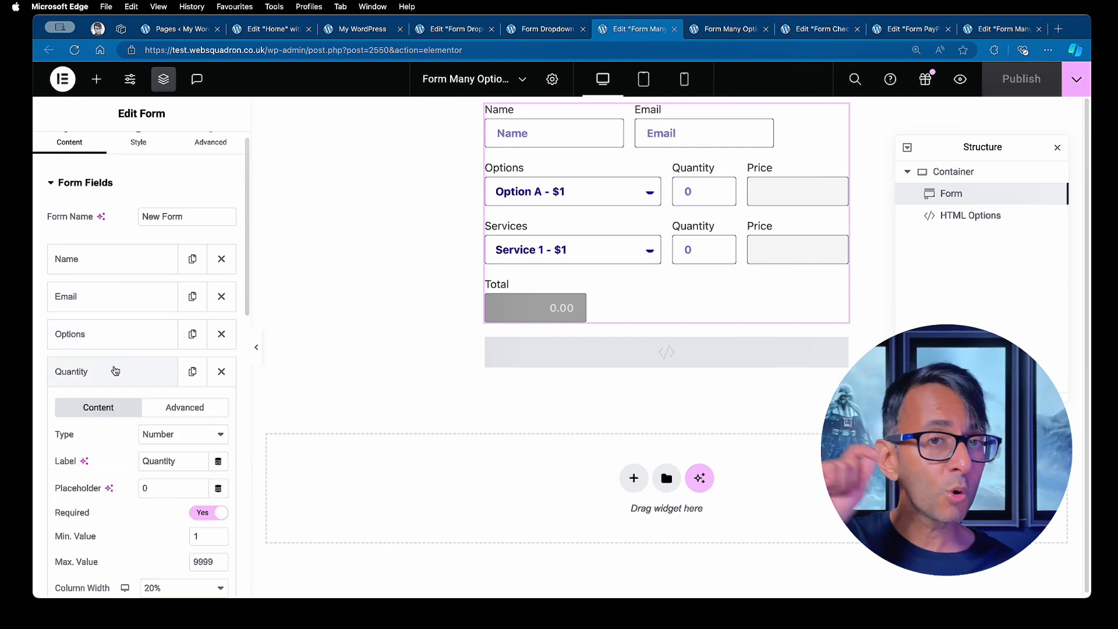
scroll(190, 468, down, 2)
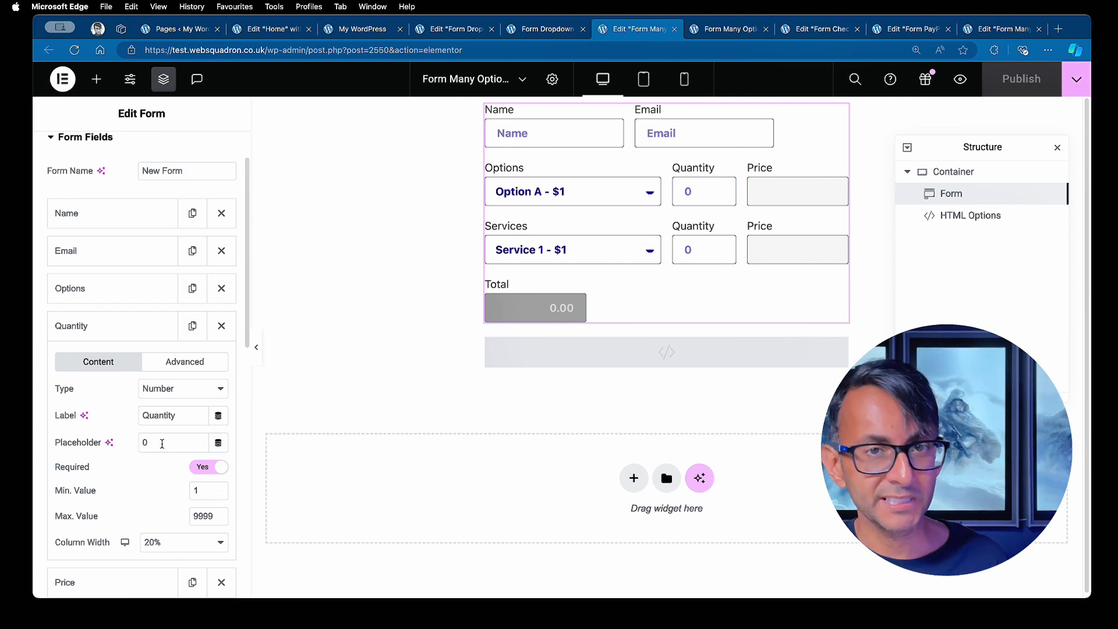
click(186, 363)
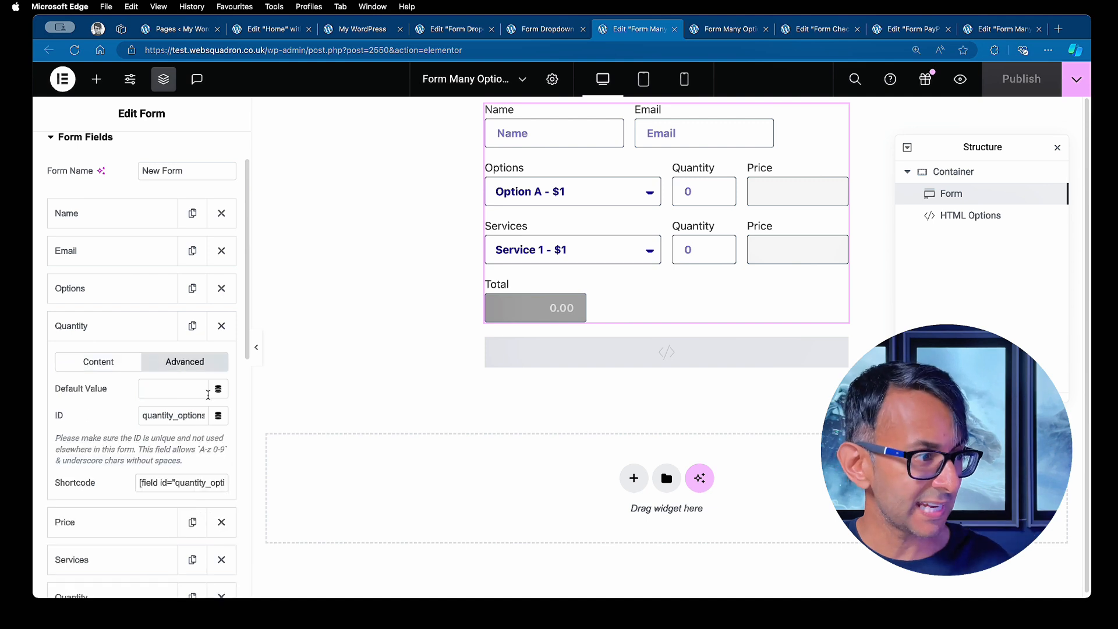
drag(251, 407, 279, 407)
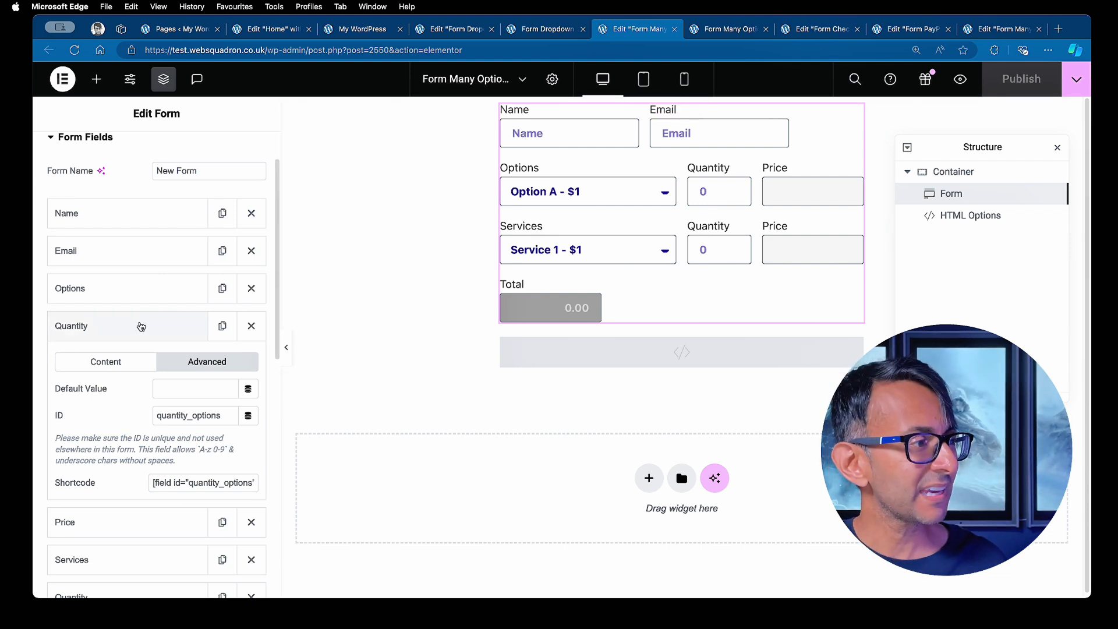
click(139, 326)
Examine the content settings and ID of the Price field that belongs to Options
click(109, 364)
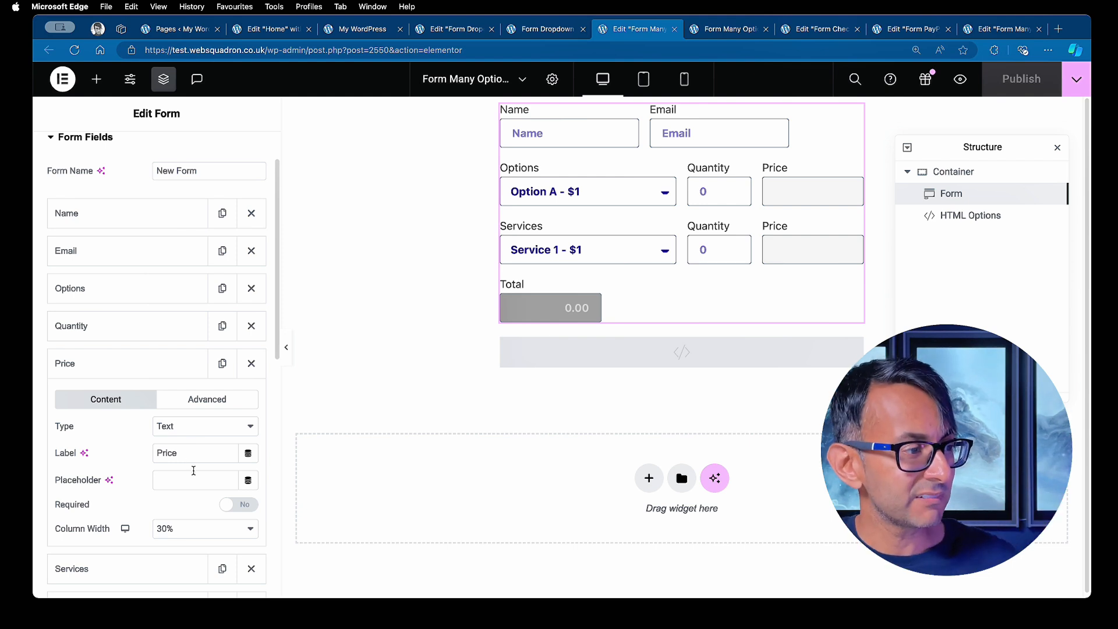
click(224, 403)
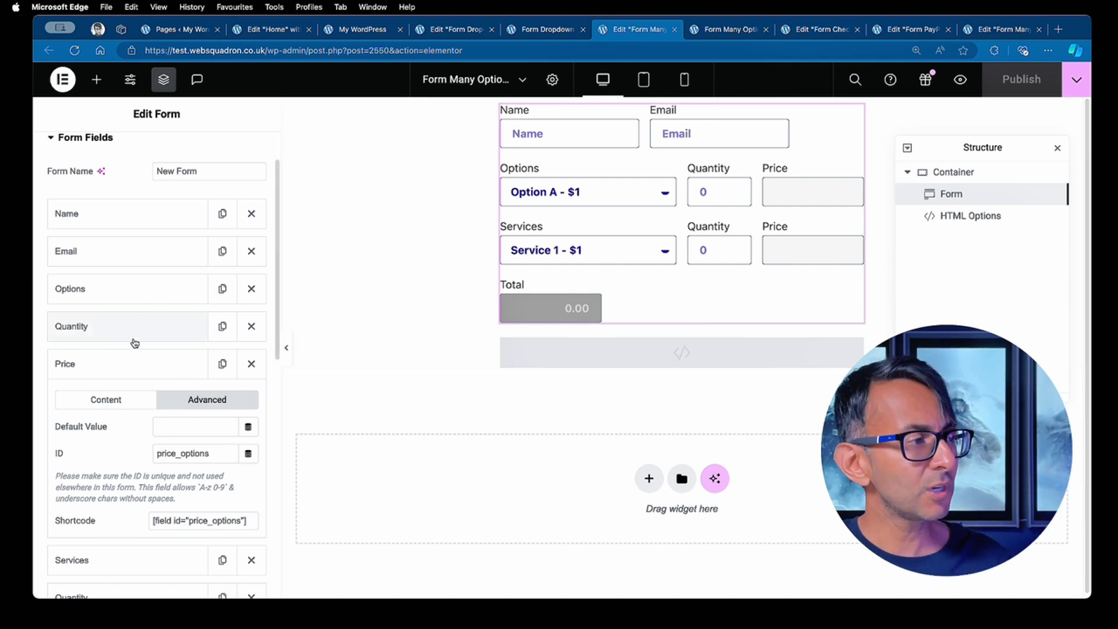
click(133, 364)
Examine the Services field's list of choices, its dropdown on the form, and its ID
click(118, 407)
scroll(220, 409, down, 2)
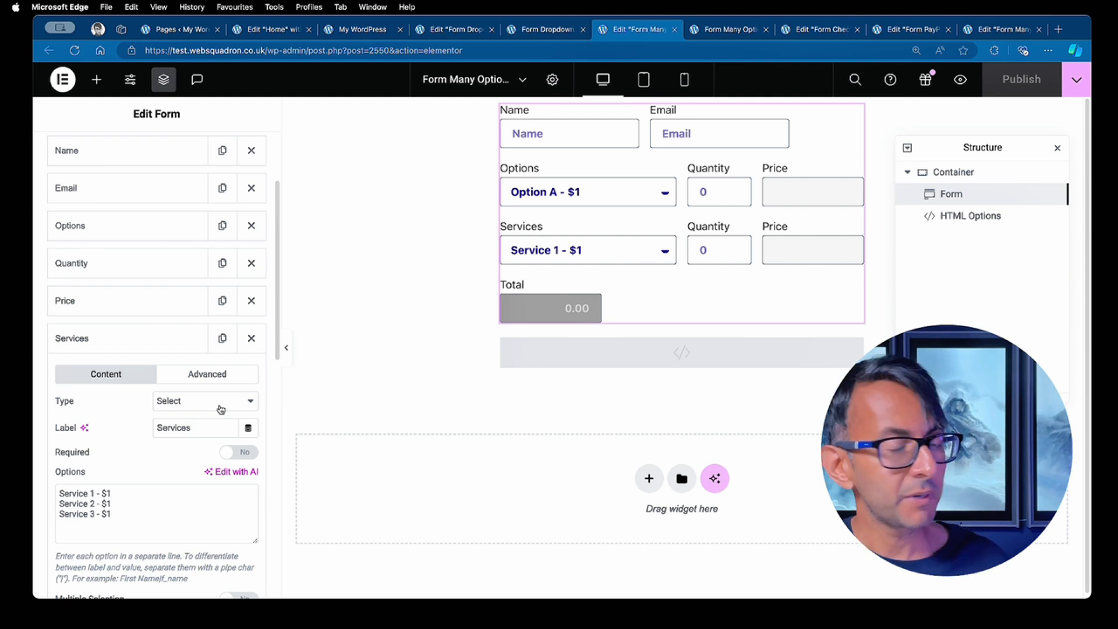
click(127, 511)
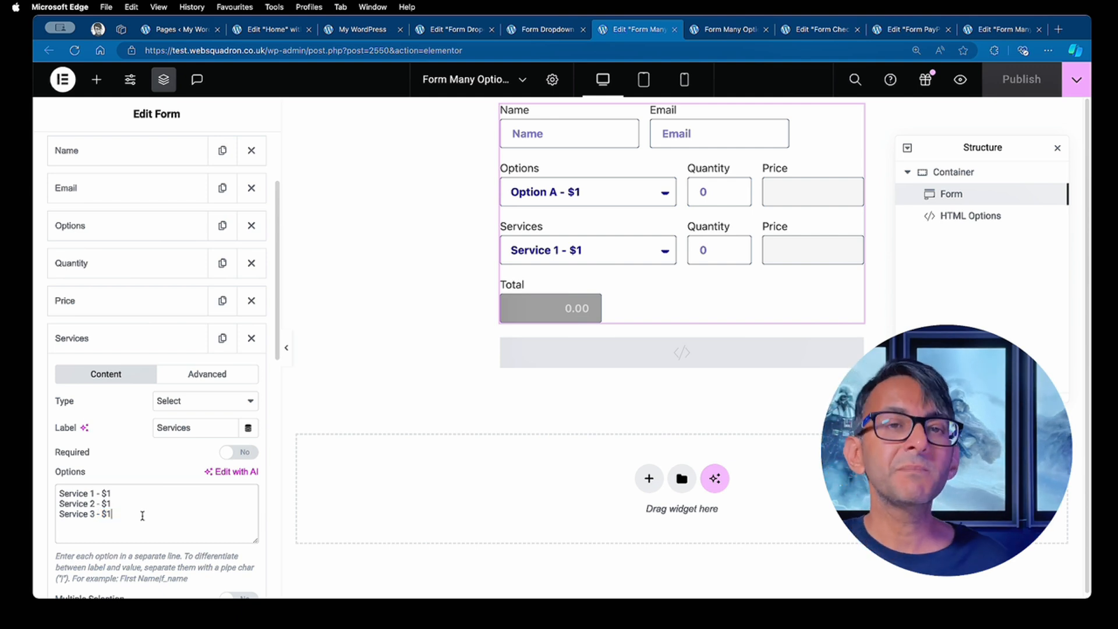
click(642, 260)
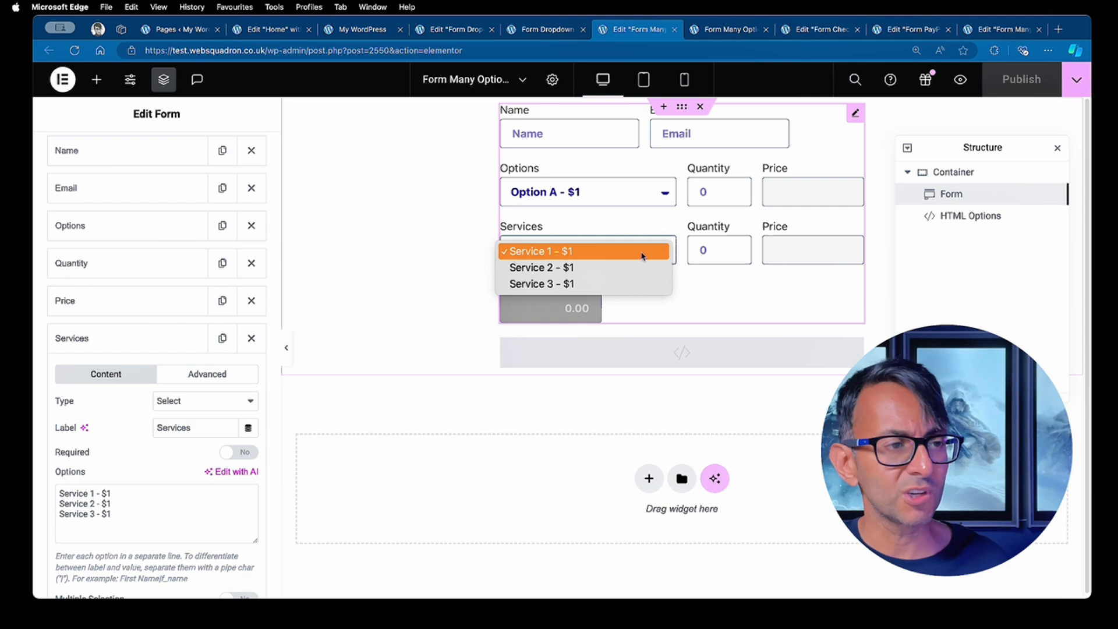
click(643, 256)
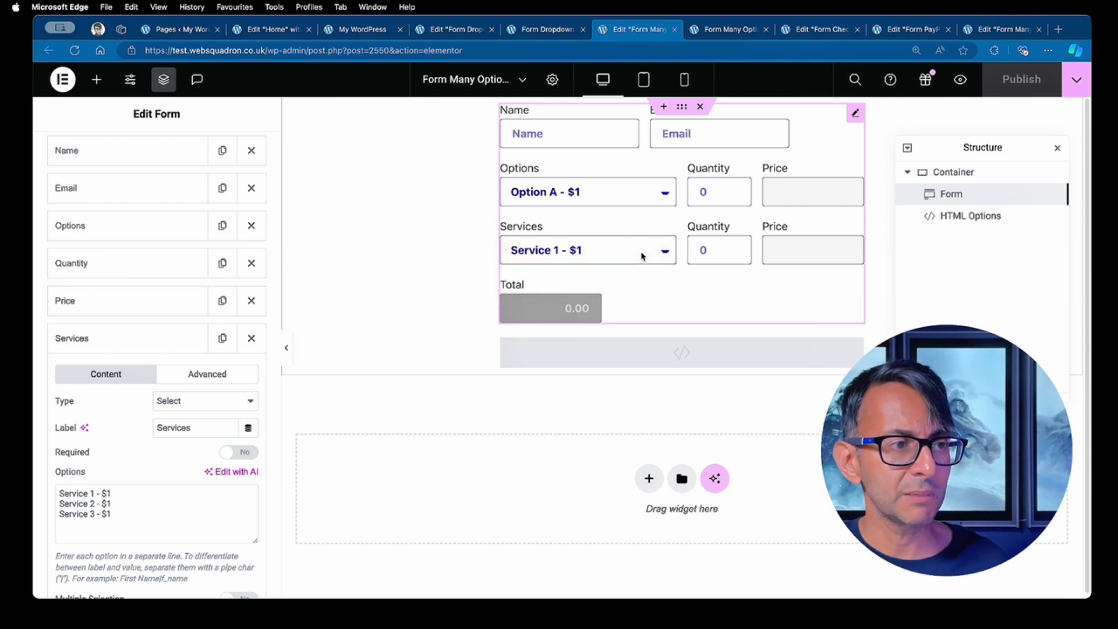
click(204, 374)
scroll(233, 412, down, 1)
scroll(233, 412, down, 2)
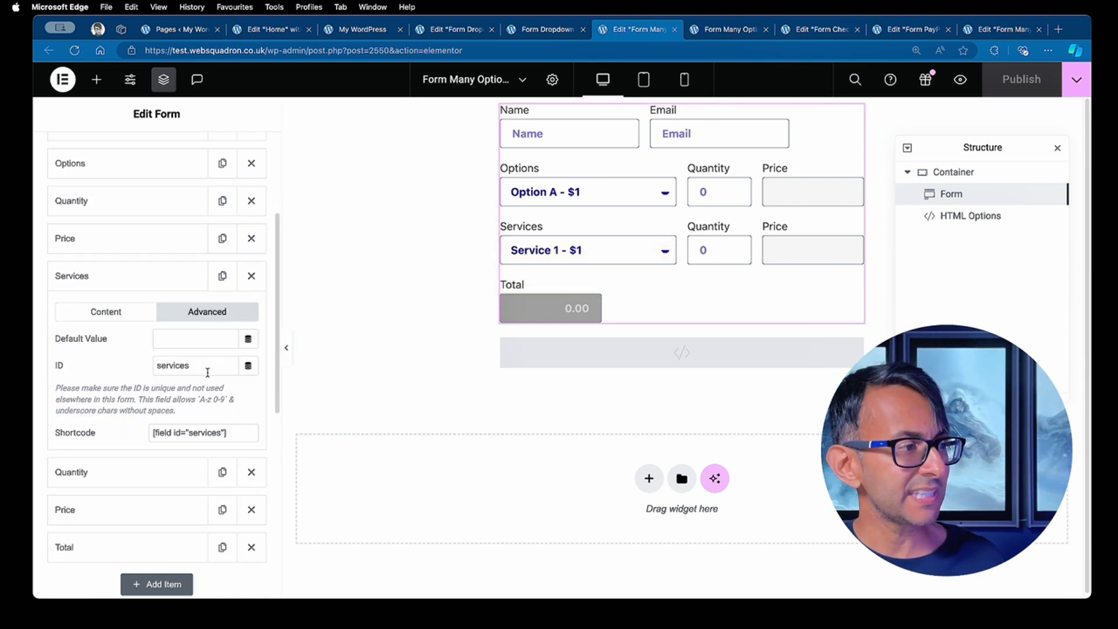
Examine the number settings and ID of the Quantity field that belongs to Services
click(150, 479)
scroll(216, 469, down, 3)
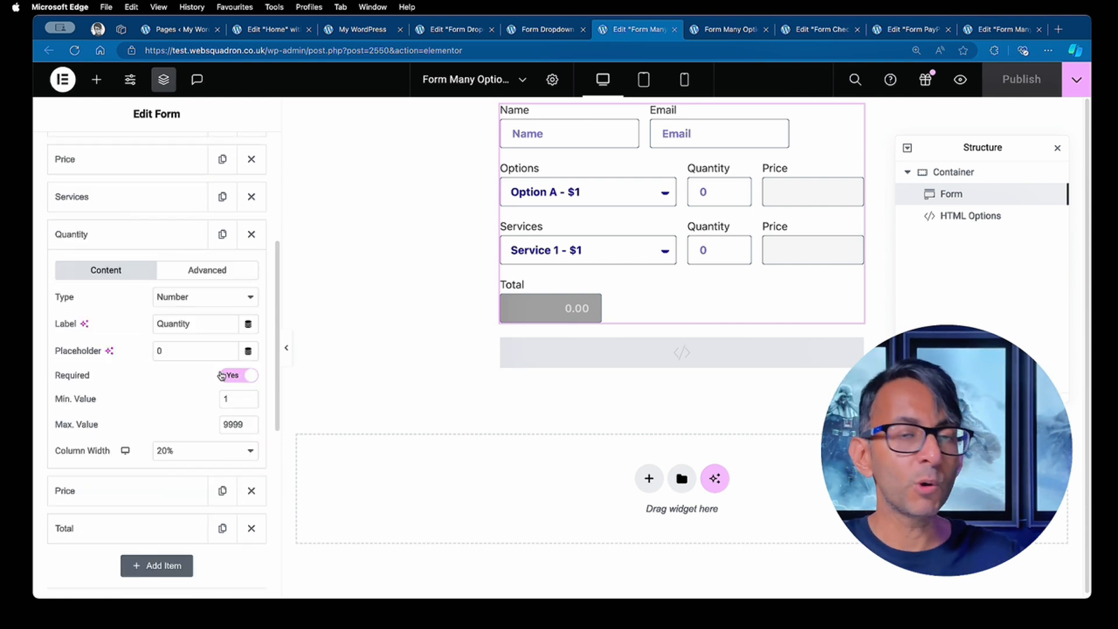
click(223, 272)
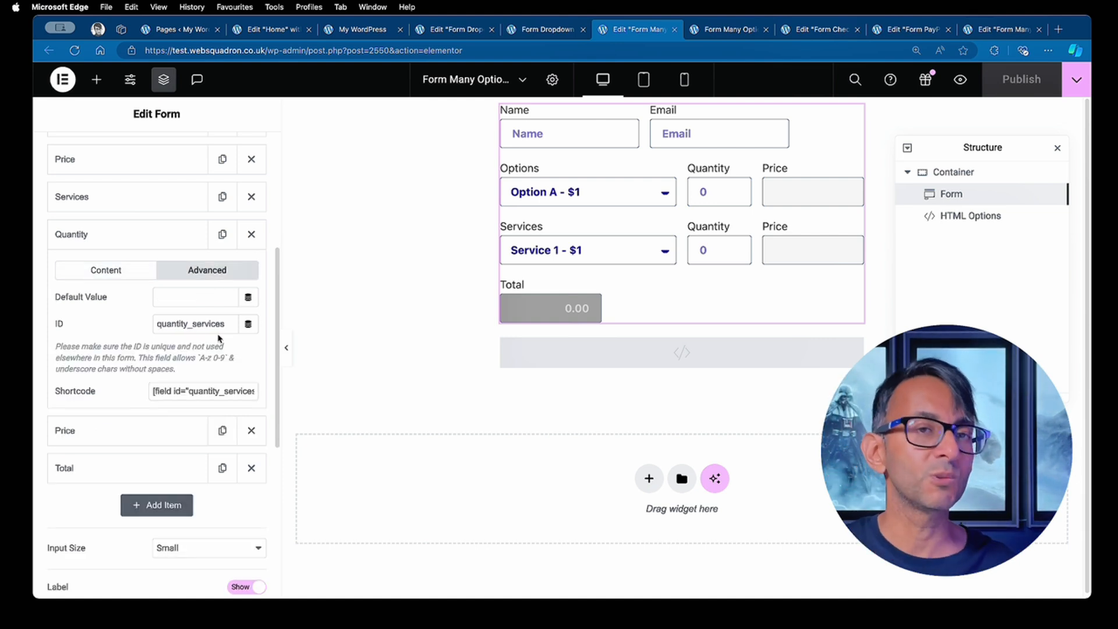
click(163, 241)
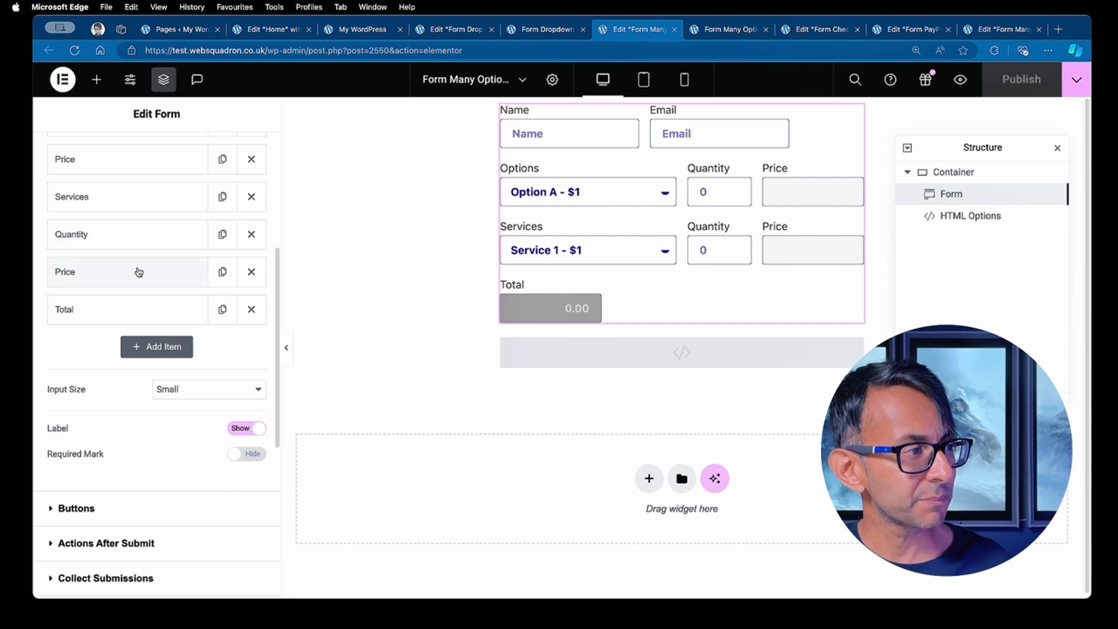
Examine the content settings and ID of the Price field that belongs to Services
click(139, 272)
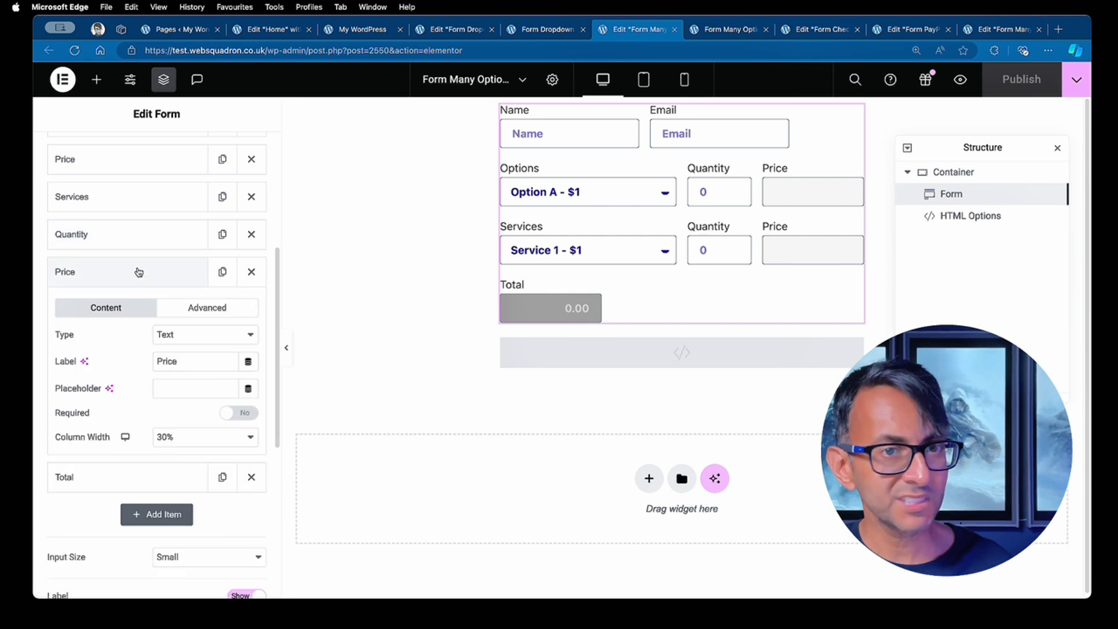
click(220, 309)
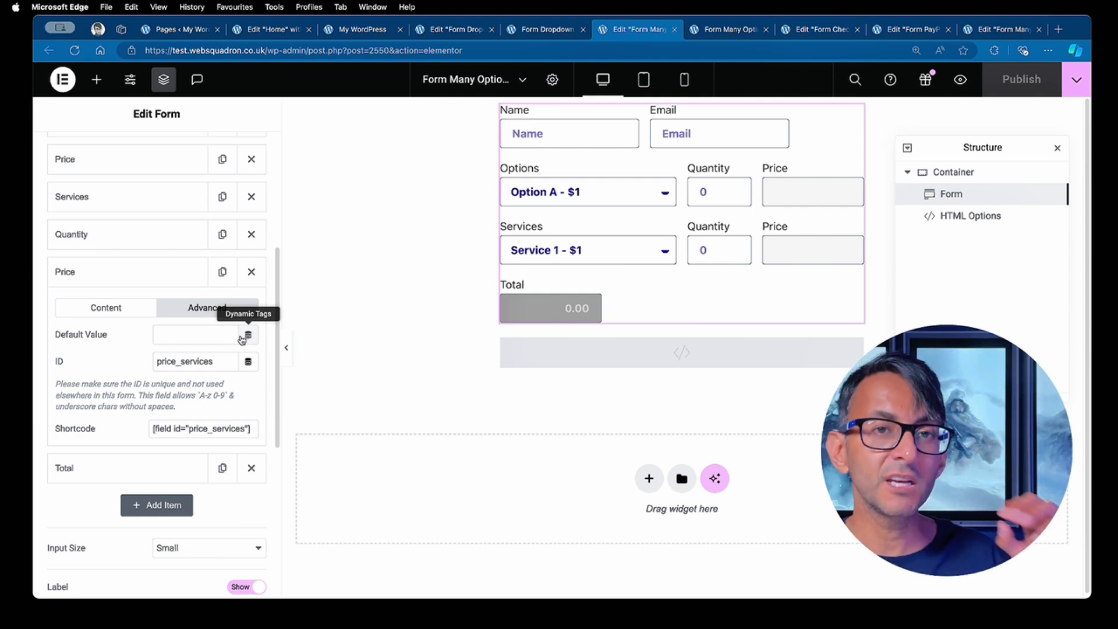
click(140, 279)
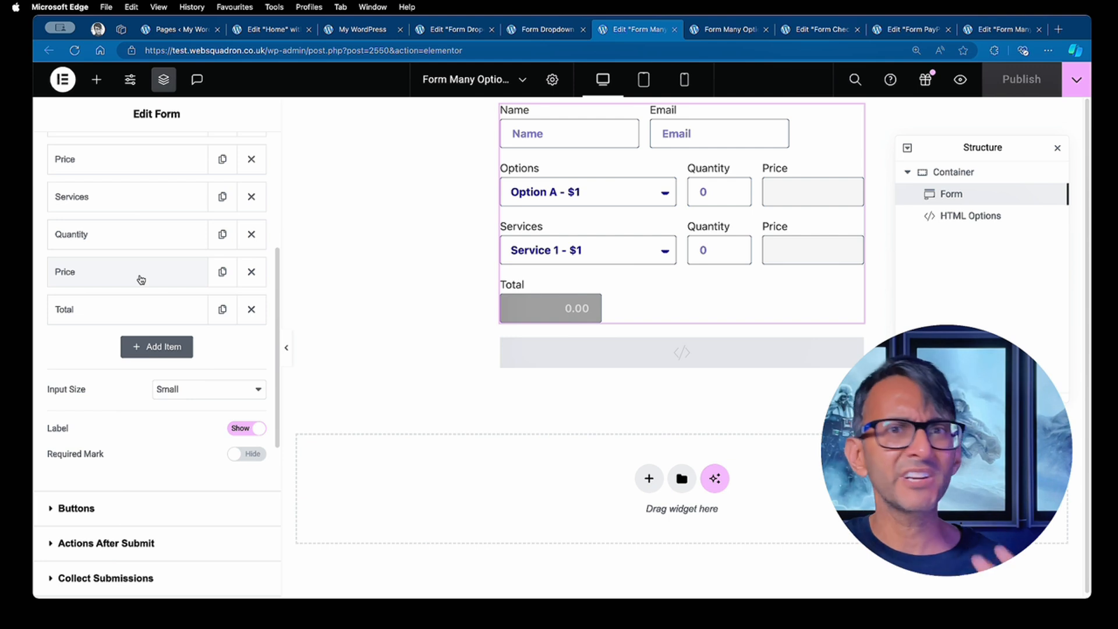
scroll(182, 362, down, 2)
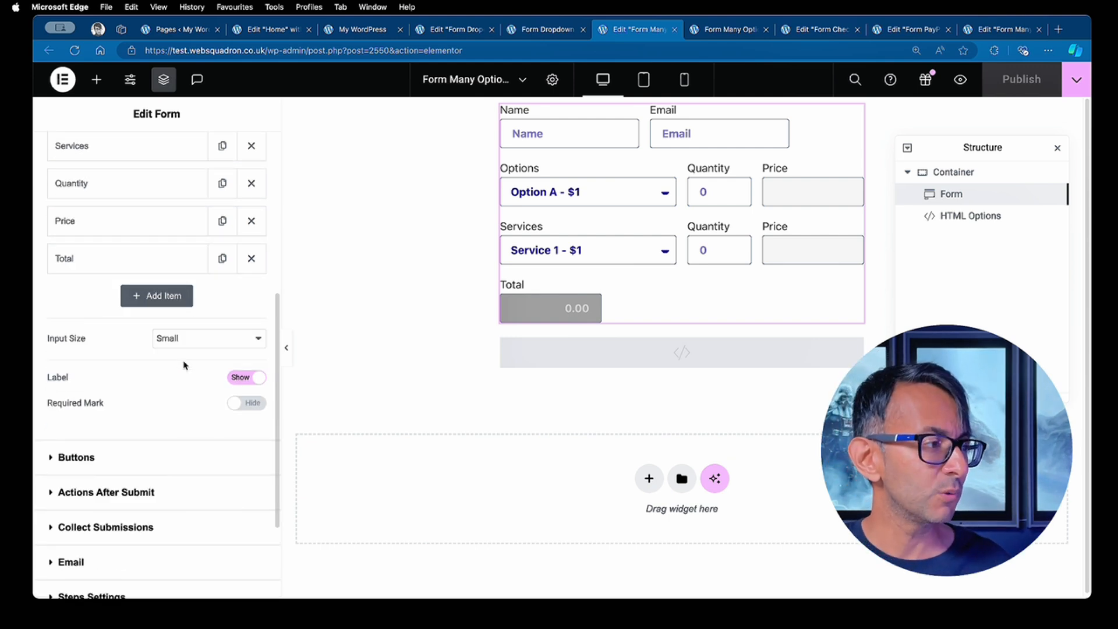
Examine the content settings and ID of the form's Total field
click(142, 260)
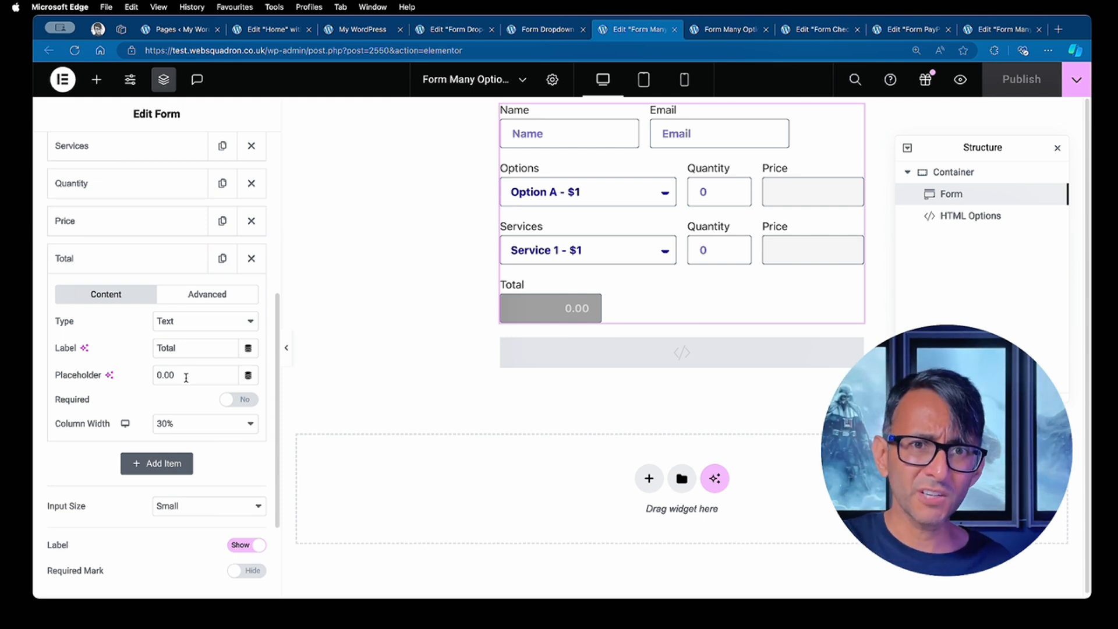
click(193, 295)
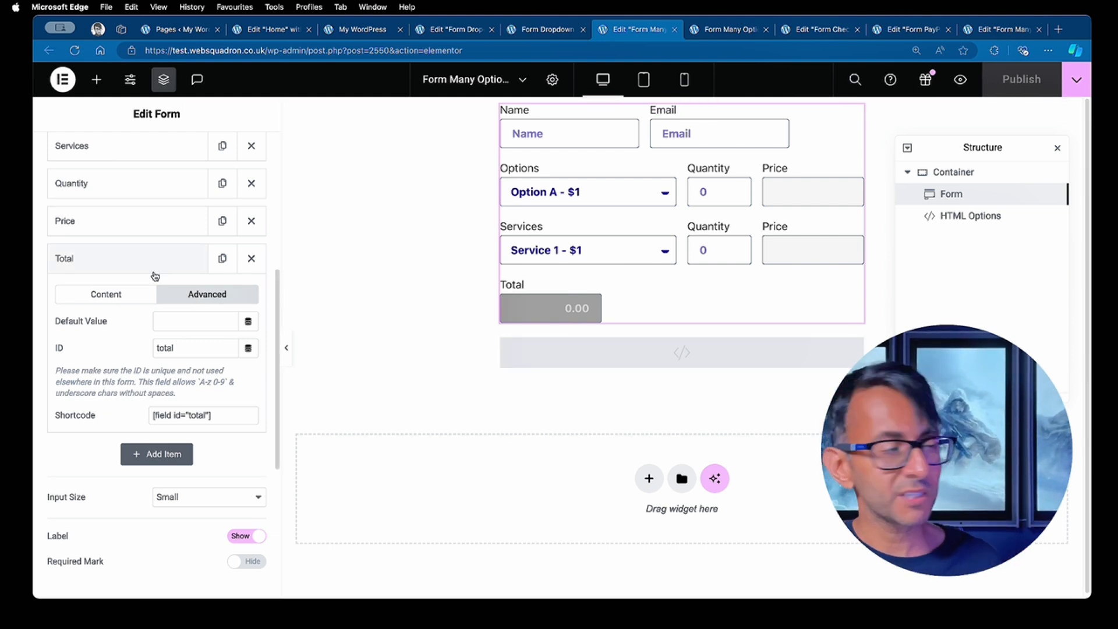
Open the form's custom CSS and examine the rules that style the Total field and hide the Send button
scroll(209, 233, up, 5)
click(236, 156)
scroll(240, 230, down, 10)
click(158, 547)
scroll(217, 445, down, 3)
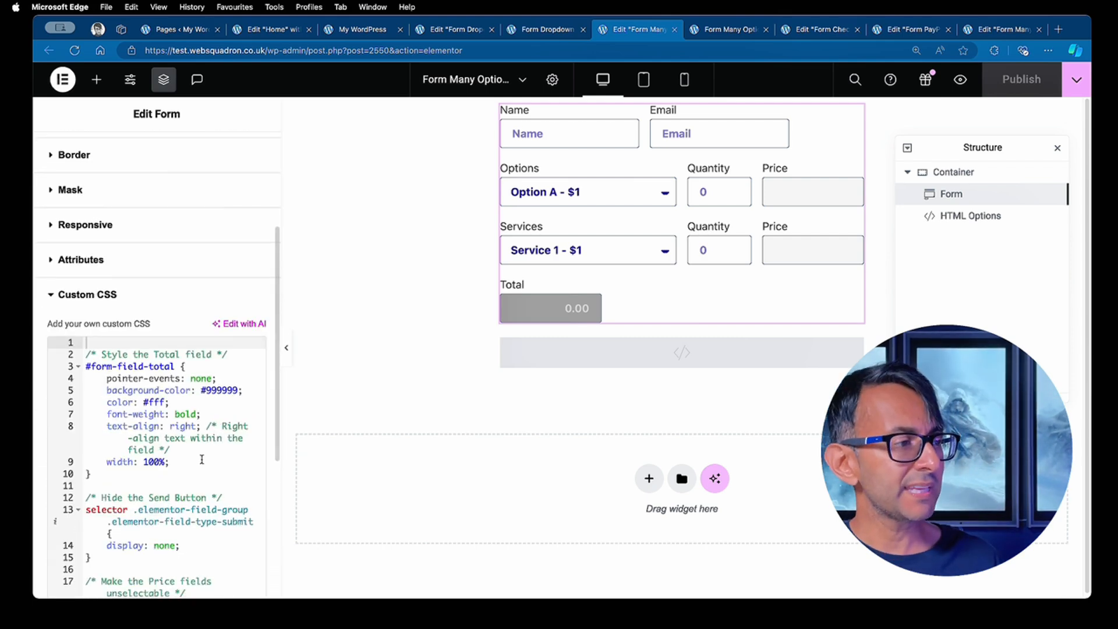
scroll(198, 425, down, 1)
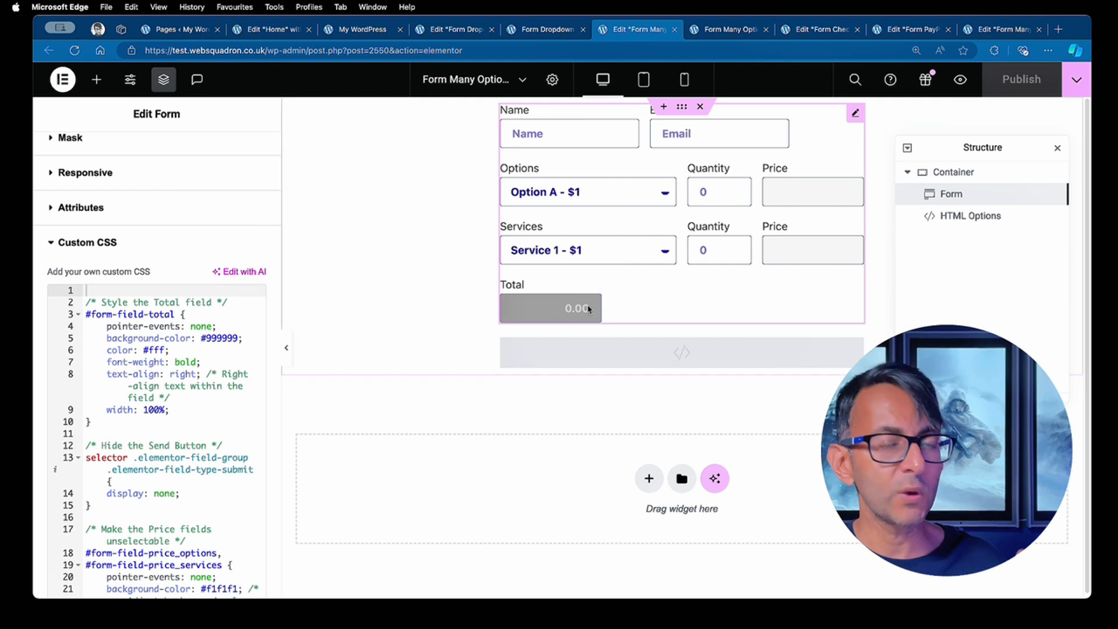
scroll(193, 414, down, 3)
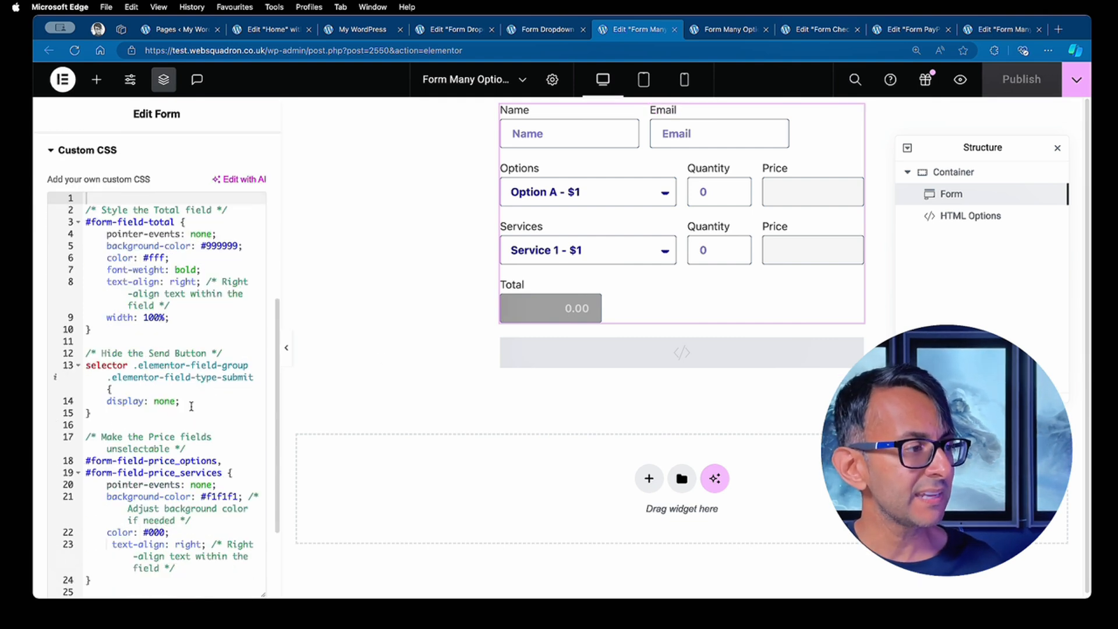
Try deleting the rule that hides the Send button from the form's custom CSS and undo the deletion
drag(113, 420, 71, 366)
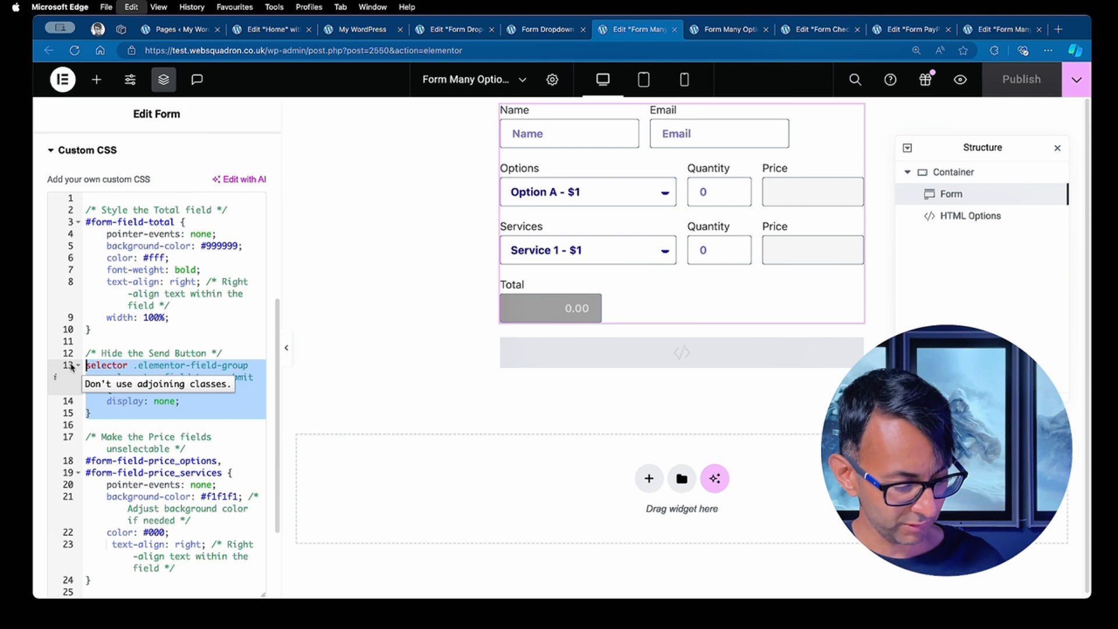
key(BackSpace)
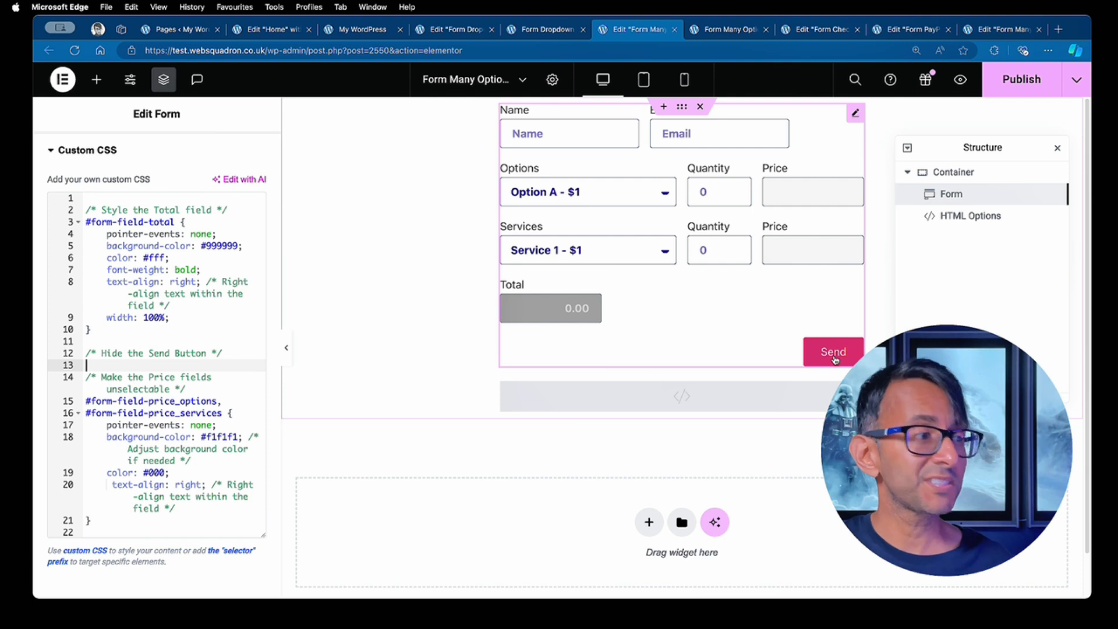
key(super+z)
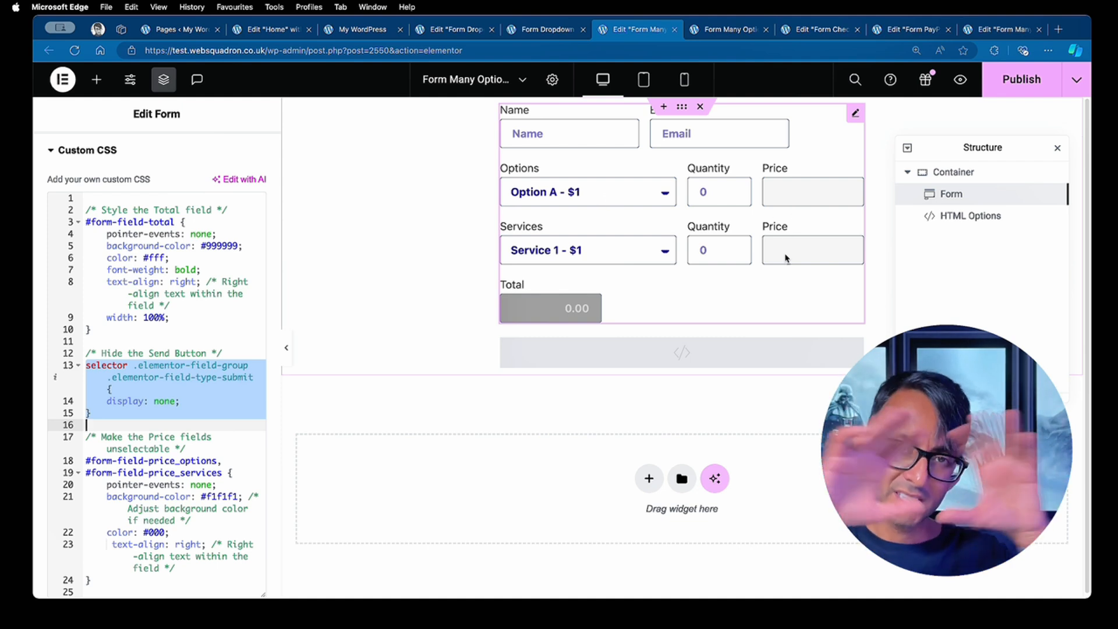
Examine the custom CSS rule that makes the two Price fields unselectable
scroll(198, 407, down, 5)
click(198, 445)
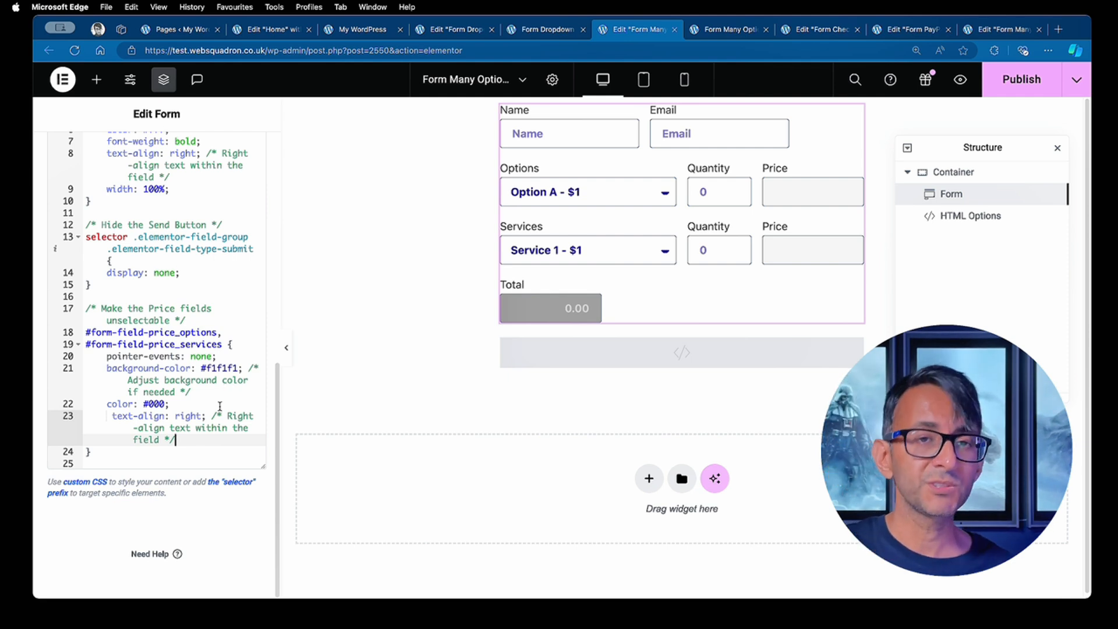
Open the HTML Options script with a wider editing area and examine its field constants, getPrice and getServicePrice functions
click(958, 217)
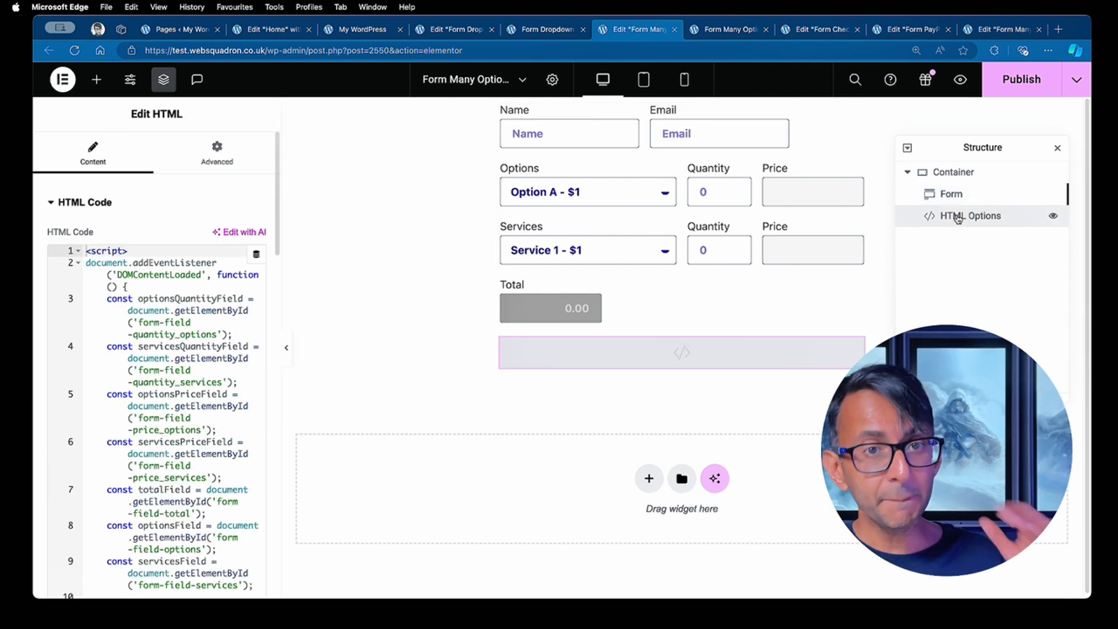
drag(281, 284, 402, 278)
scroll(310, 345, down, 5)
scroll(329, 355, up, 1)
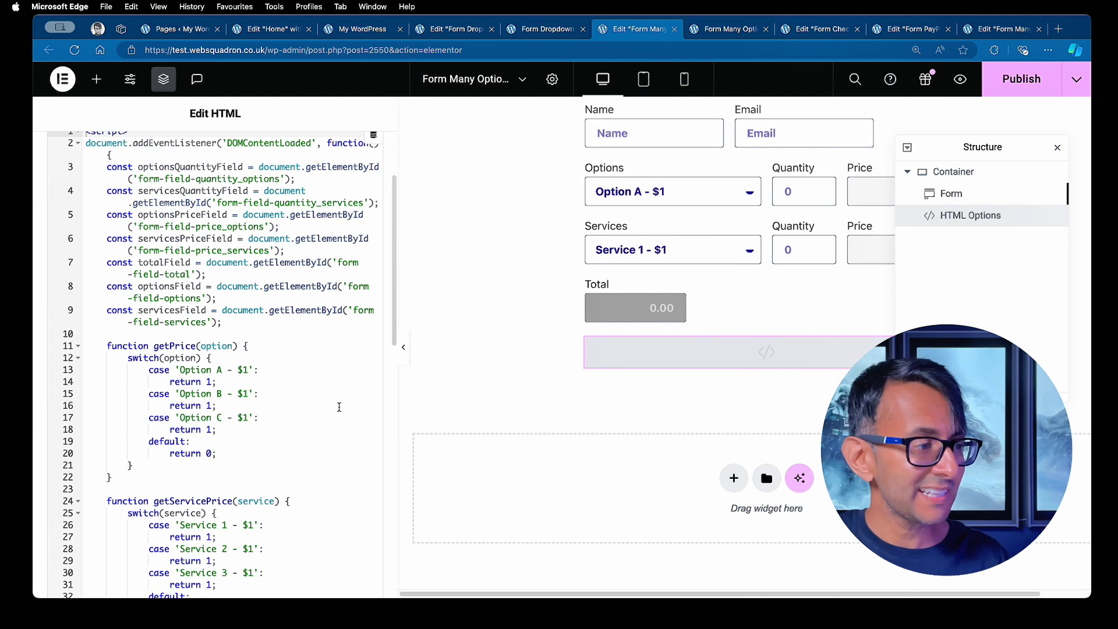
scroll(339, 407, down, 3)
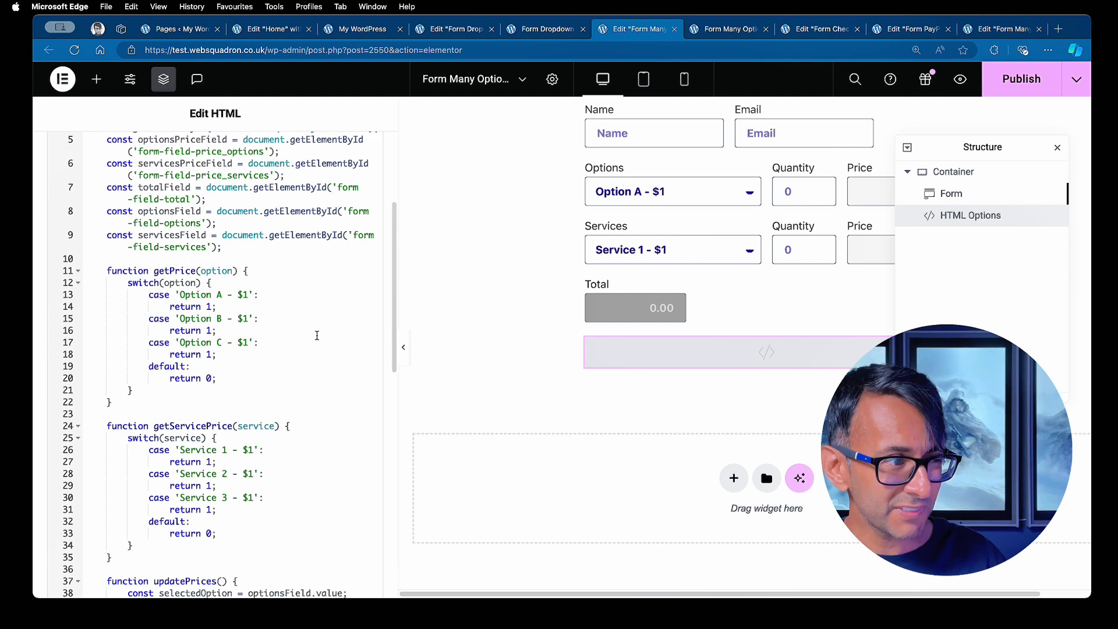
drag(227, 401, 102, 271)
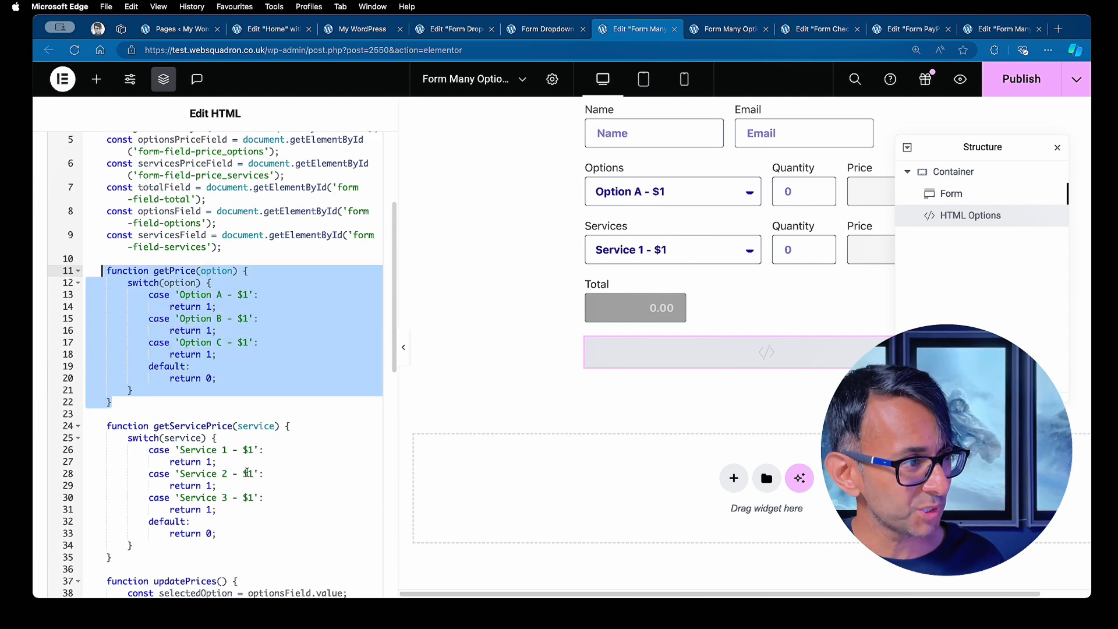
click(277, 510)
drag(112, 557, 108, 426)
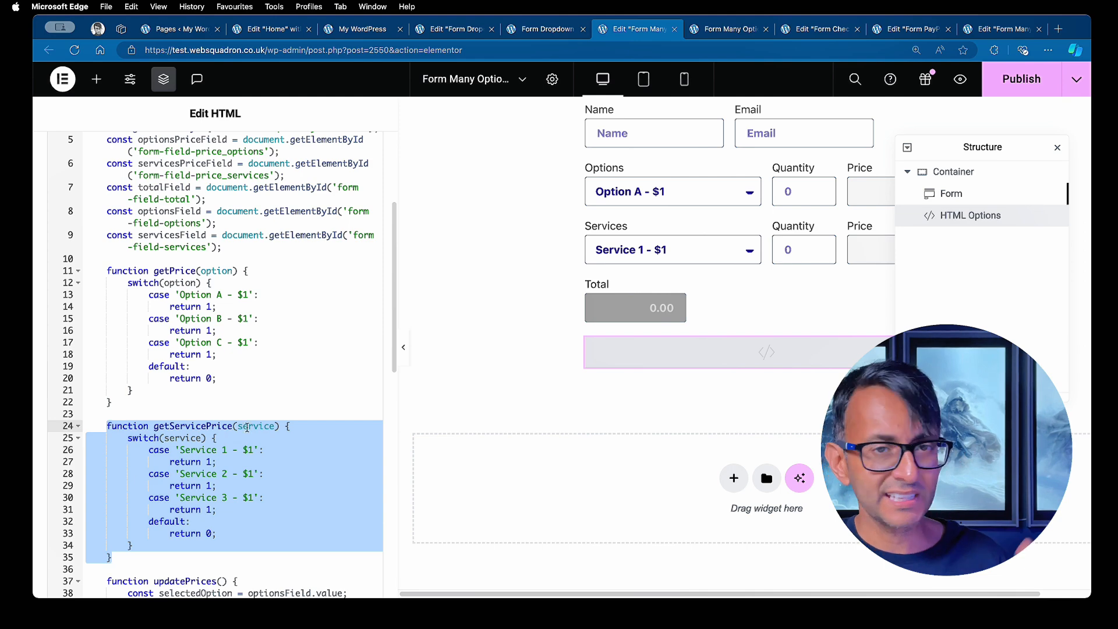
click(270, 404)
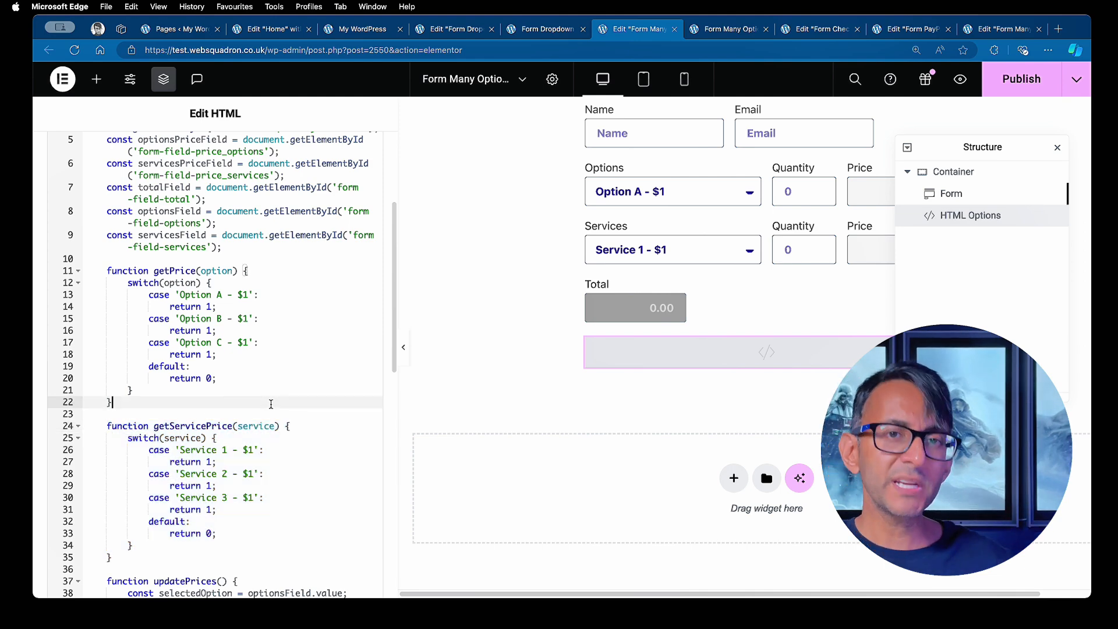
Examine the script's updatePrices and calculateTotal functions and its event listeners
scroll(271, 404, down, 5)
scroll(183, 338, down, 3)
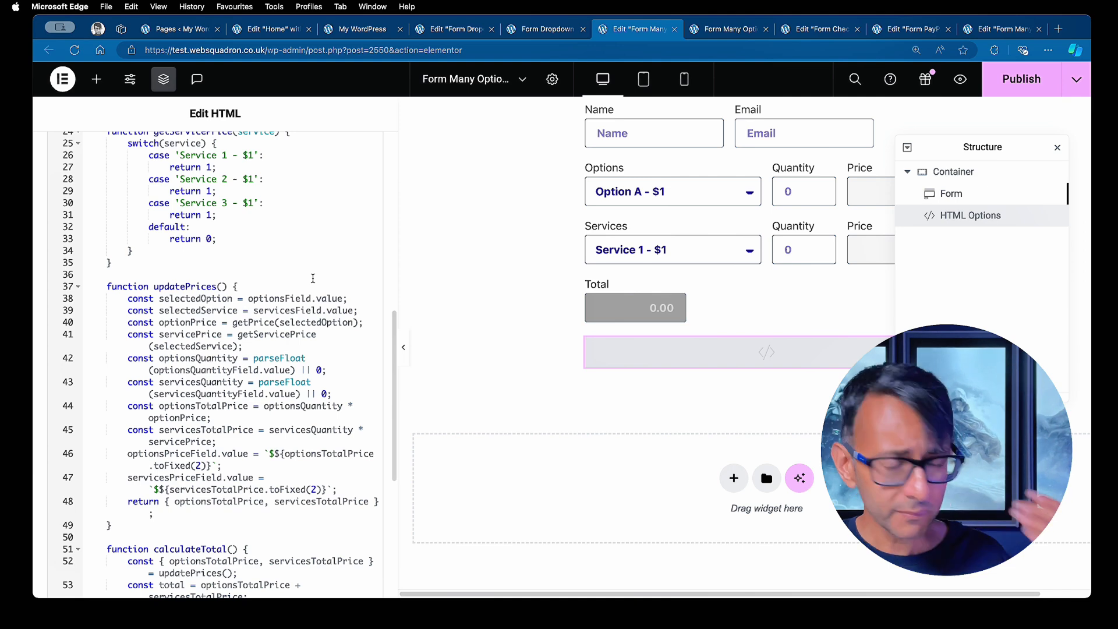
scroll(314, 279, down, 5)
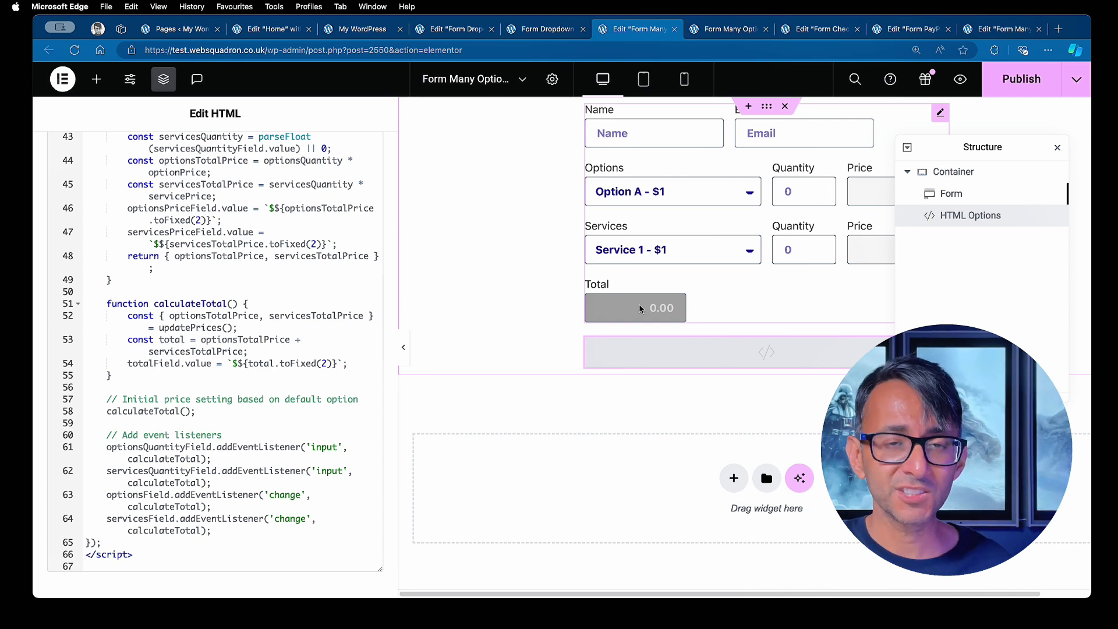
In the Form Many Options preview, choose Option B - $1 and set its quantity to 5
click(728, 29)
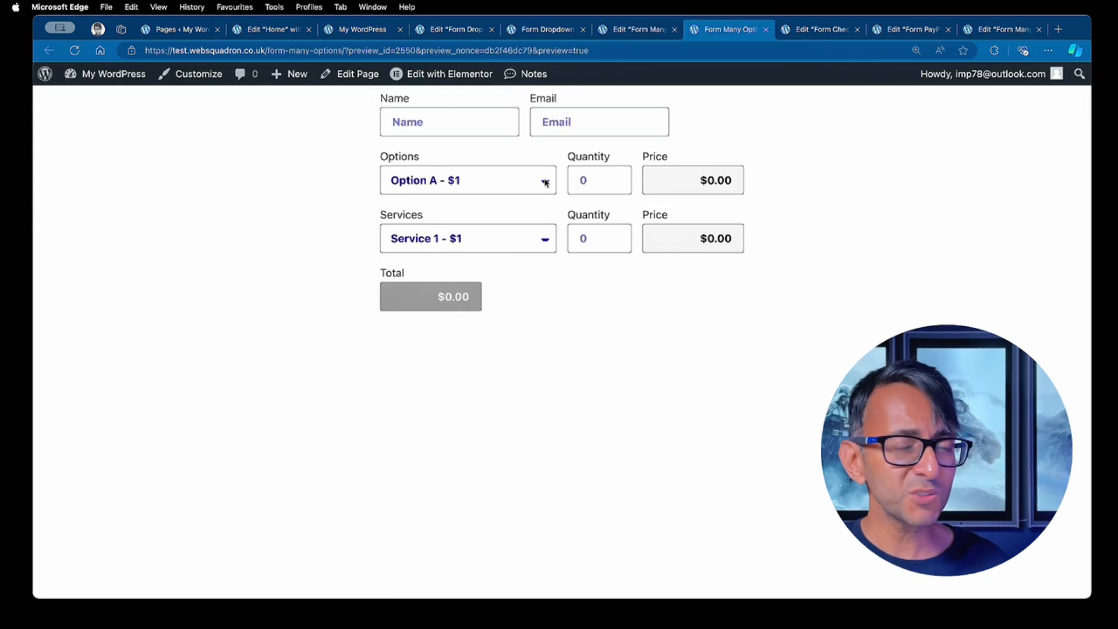
click(542, 181)
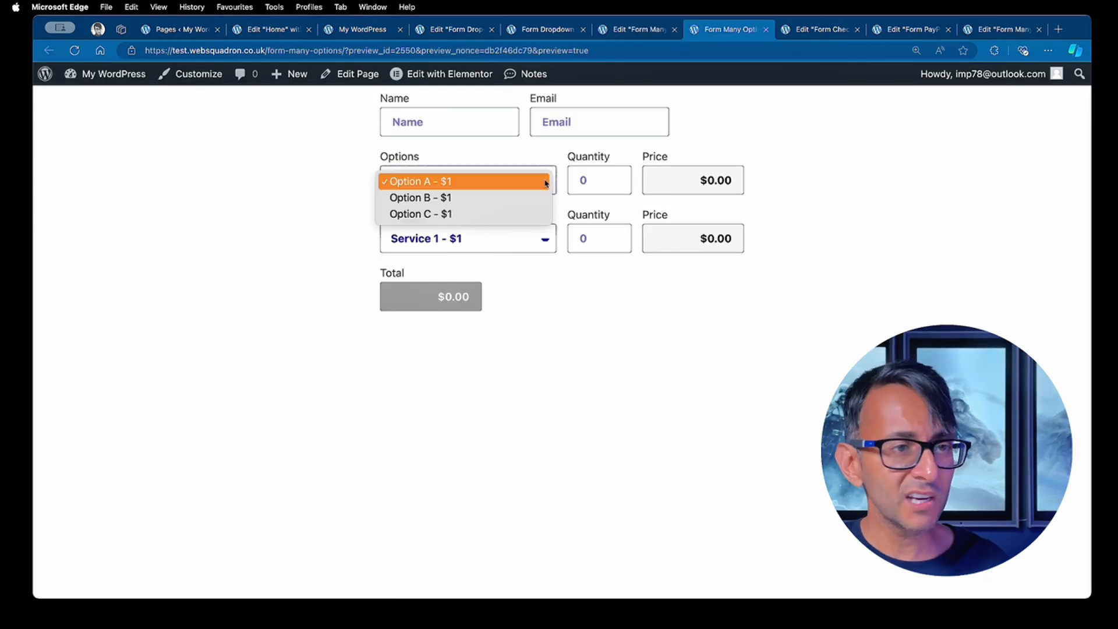
click(471, 201)
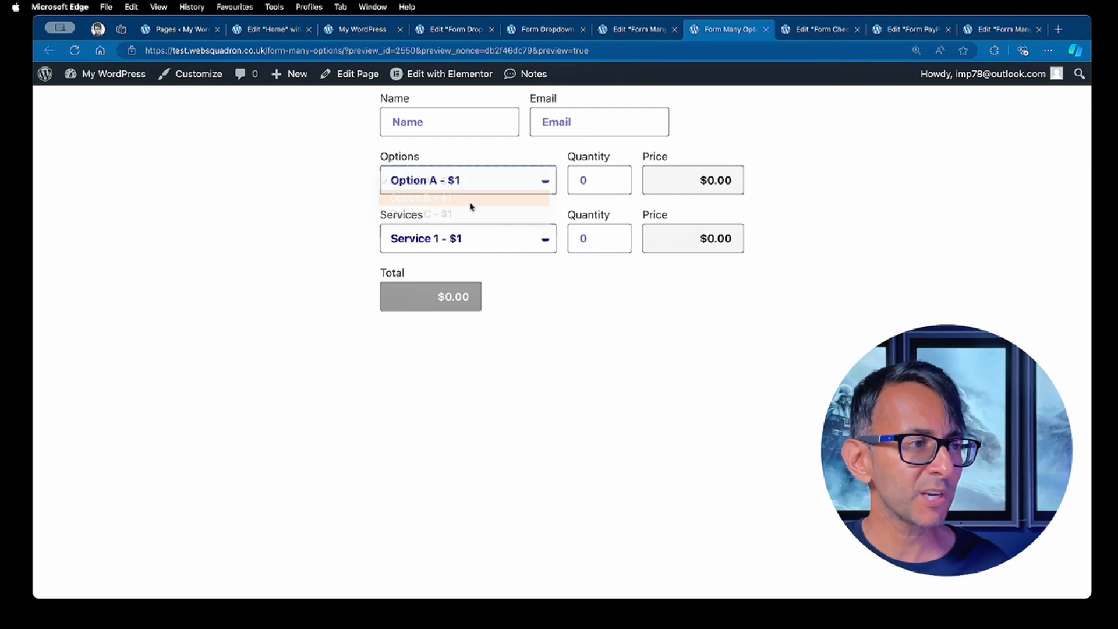
click(613, 175)
click(613, 176)
click(613, 176)
click(613, 176)
click(613, 176)
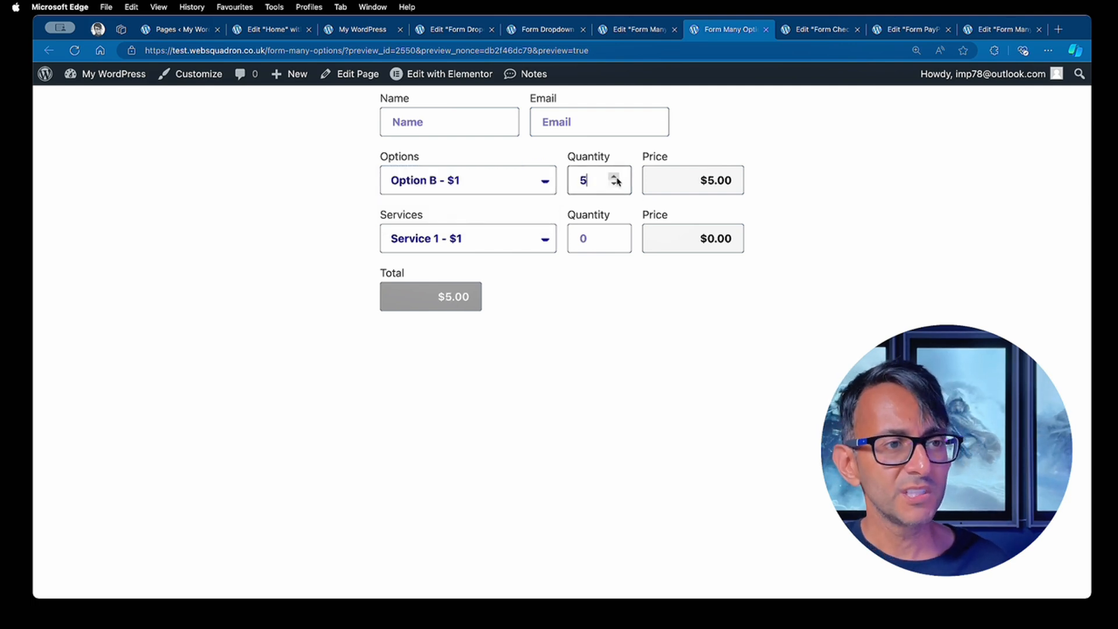
Keep Service 1 - $1 chosen, set the Services quantity to 999, and try to select the Options price
click(532, 239)
click(532, 240)
click(615, 235)
click(615, 236)
click(615, 235)
click(614, 235)
click(614, 235)
click(614, 235)
click(614, 236)
click(614, 235)
click(614, 235)
click(614, 235)
click(614, 236)
text(999)
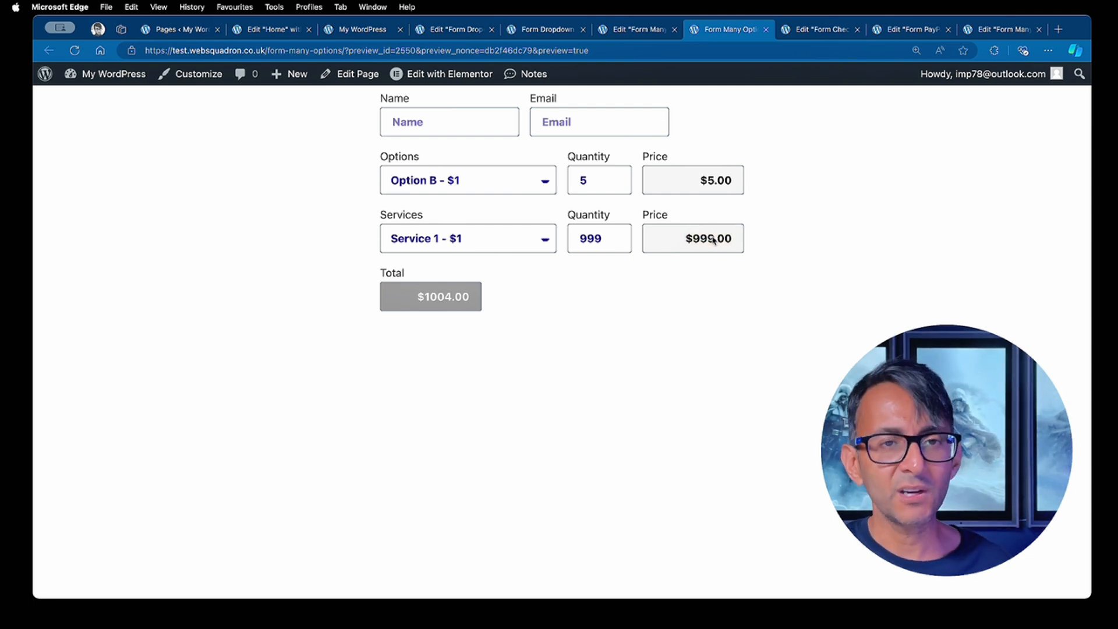
double_click(716, 180)
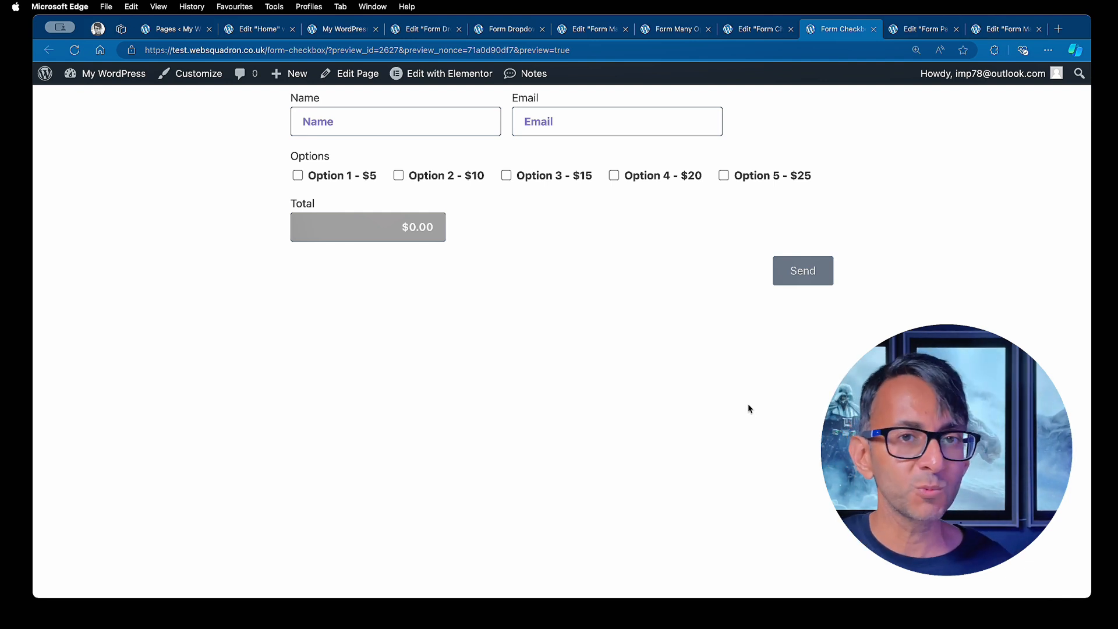
In the Form Checkbox preview, tick Option 4 - $20, Option 1 - $5 and Option 5 - $25, and try to send the form
click(613, 176)
click(298, 176)
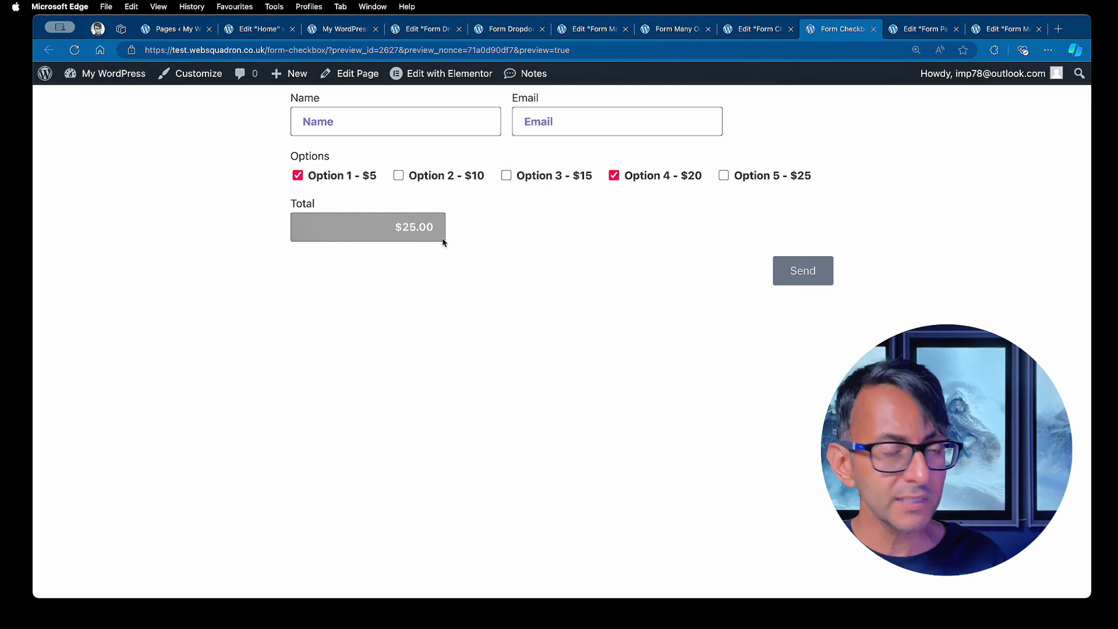
click(724, 176)
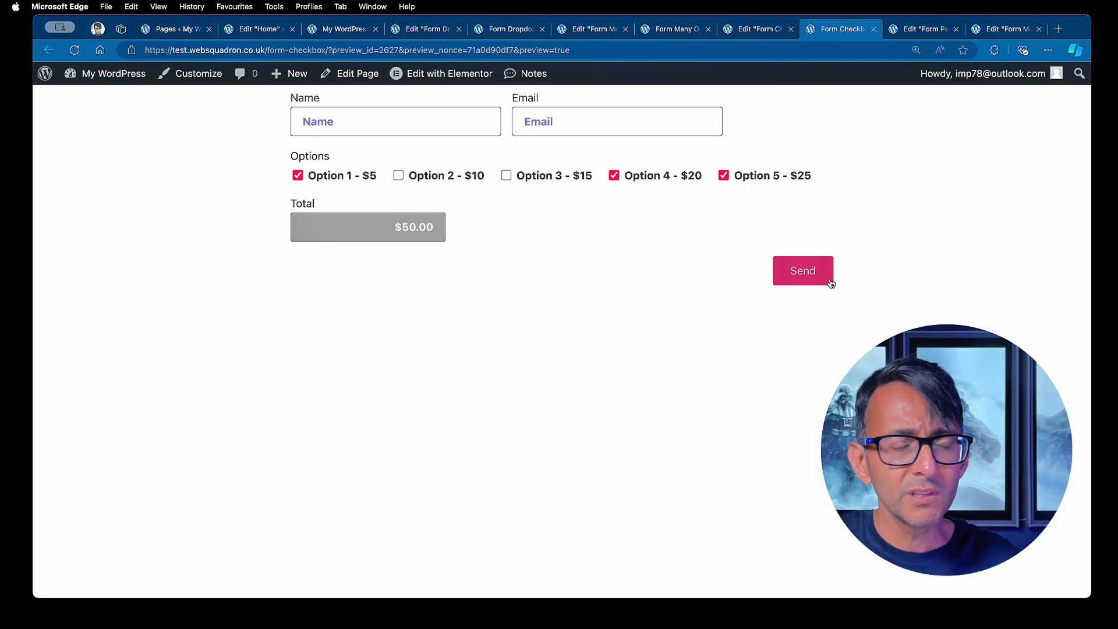
click(831, 284)
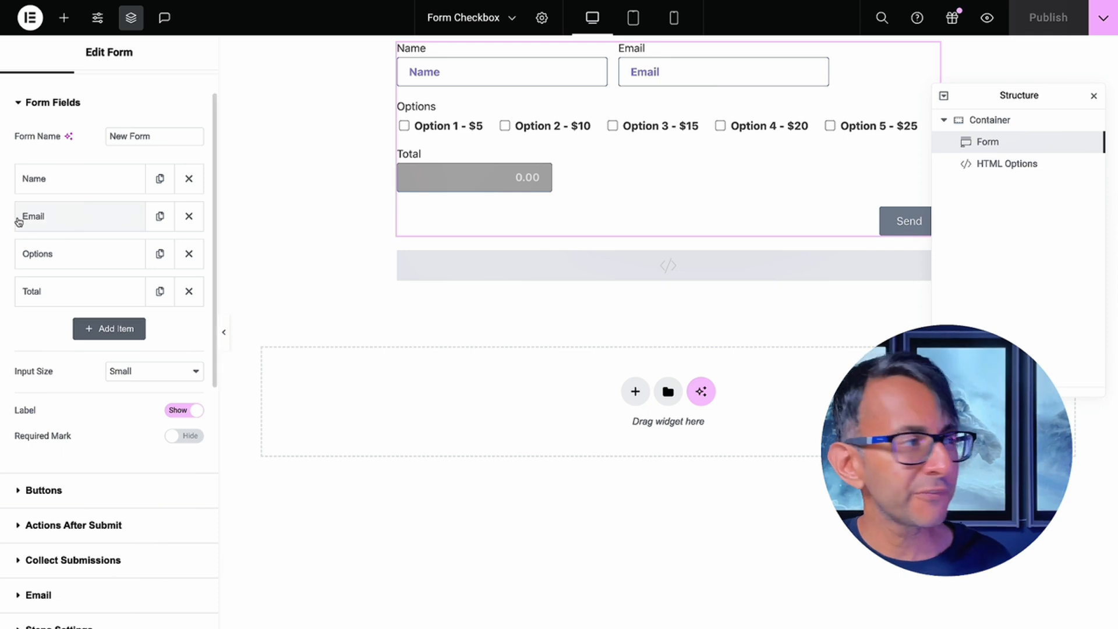
Examine the checkbox form's Options field: its list of choices, Inline List switched off and on again, and its ID
click(78, 253)
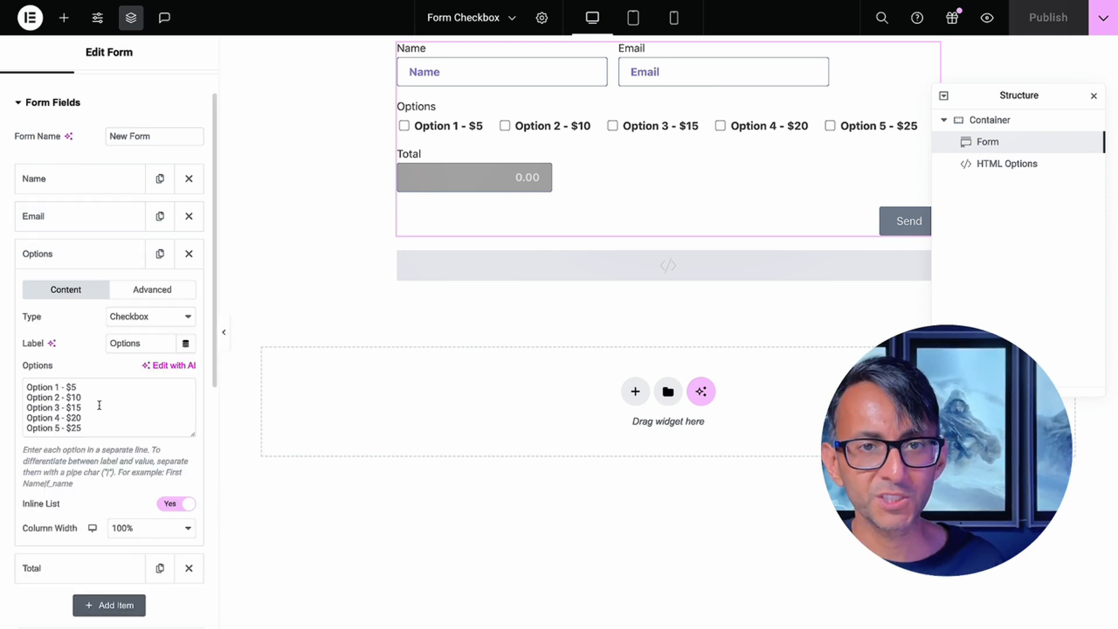
click(168, 503)
click(175, 504)
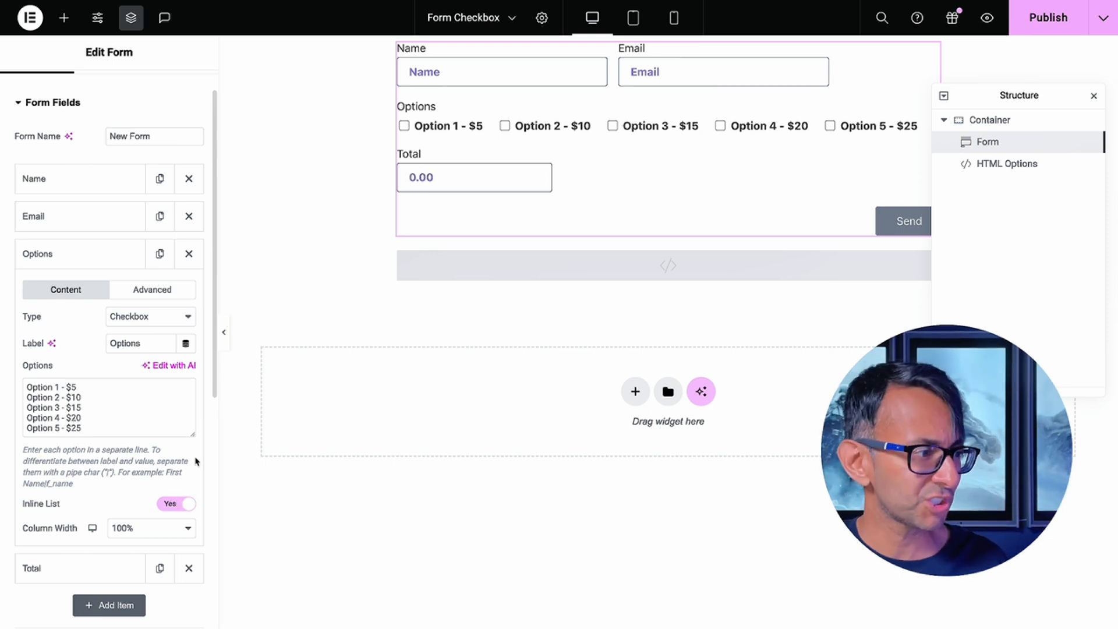
click(148, 294)
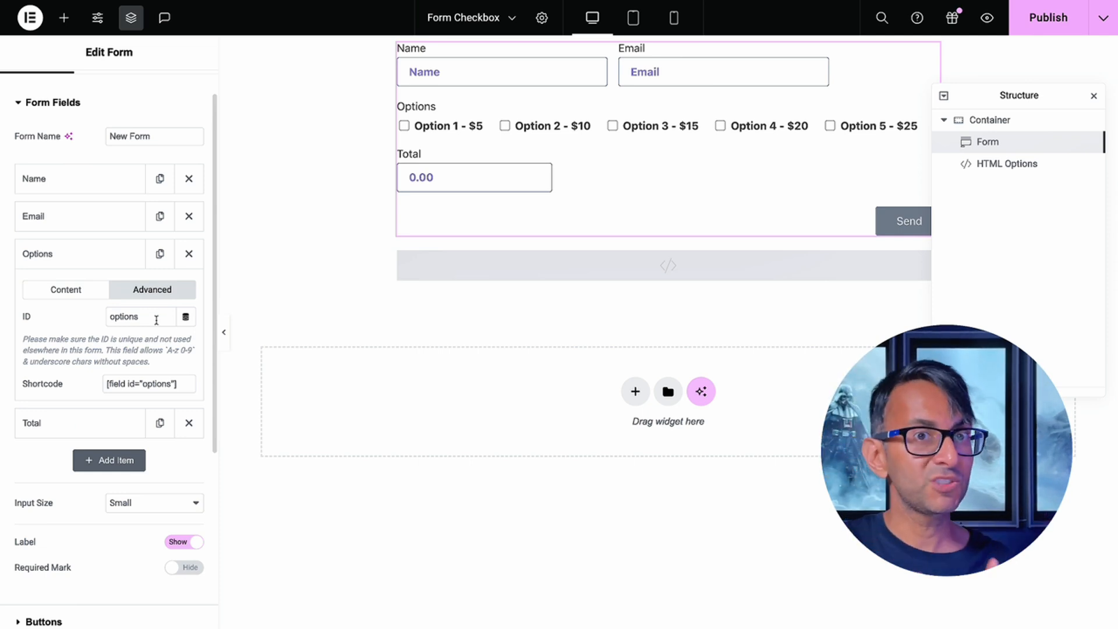
click(54, 259)
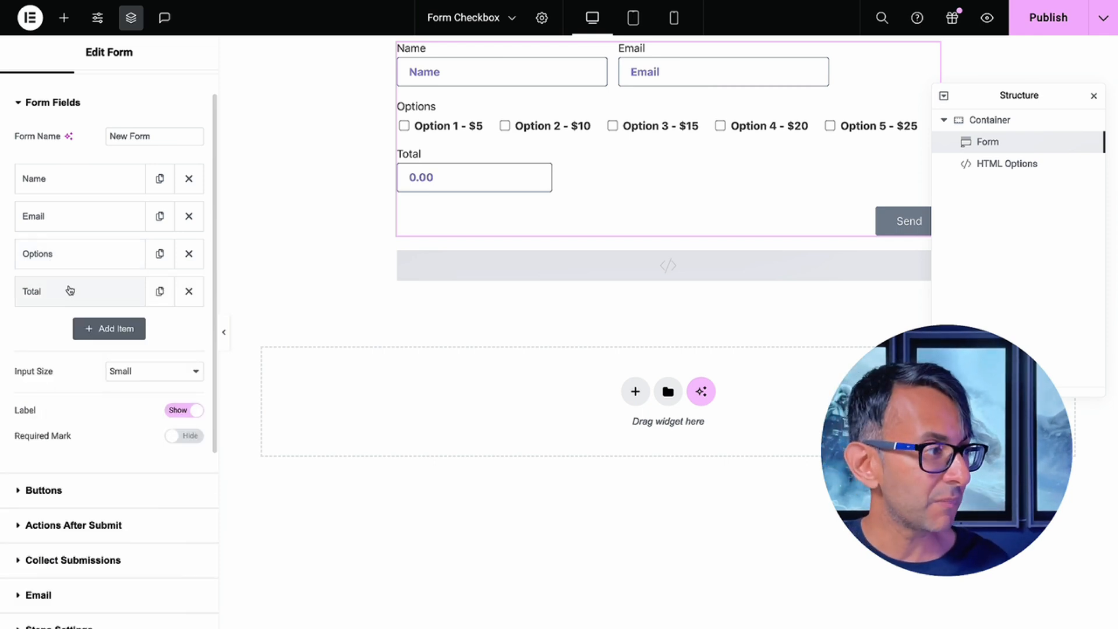
Examine the content settings and ID of the checkbox form's Total field
click(76, 298)
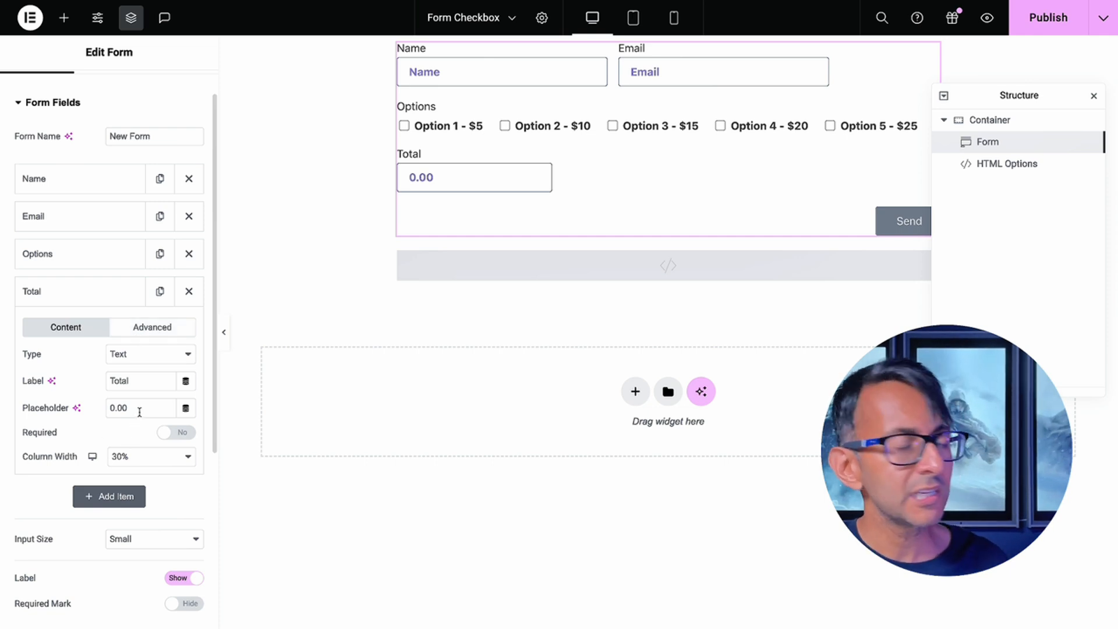
click(152, 331)
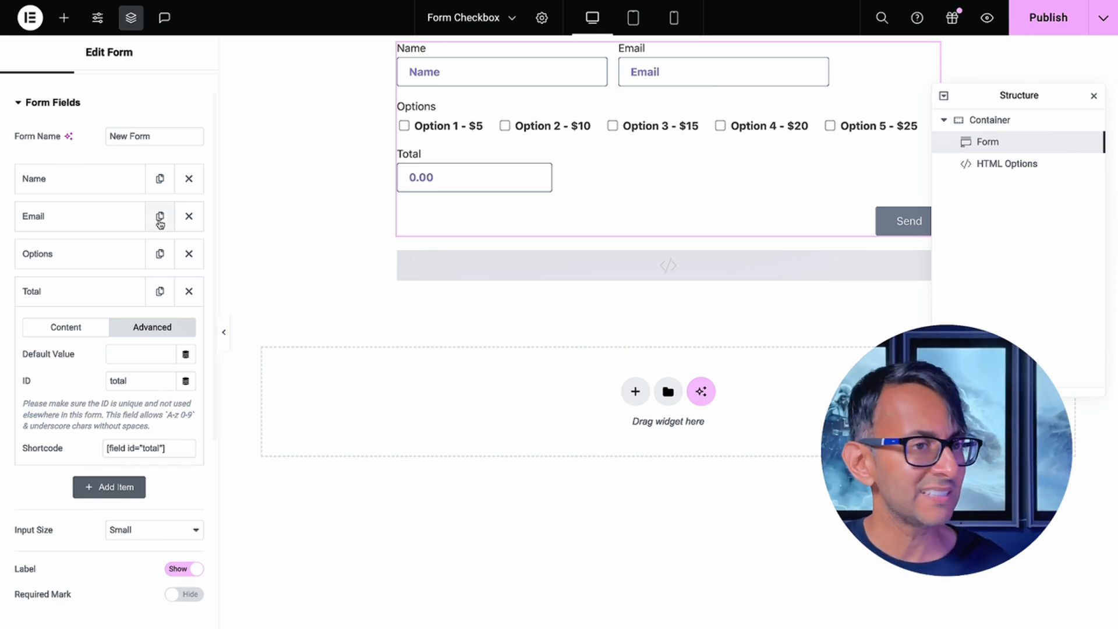
Open the checkbox form's custom CSS and examine the rules that style the Total field and the checkbox options
scroll(163, 137, up, 1)
click(178, 93)
scroll(143, 466, down, 10)
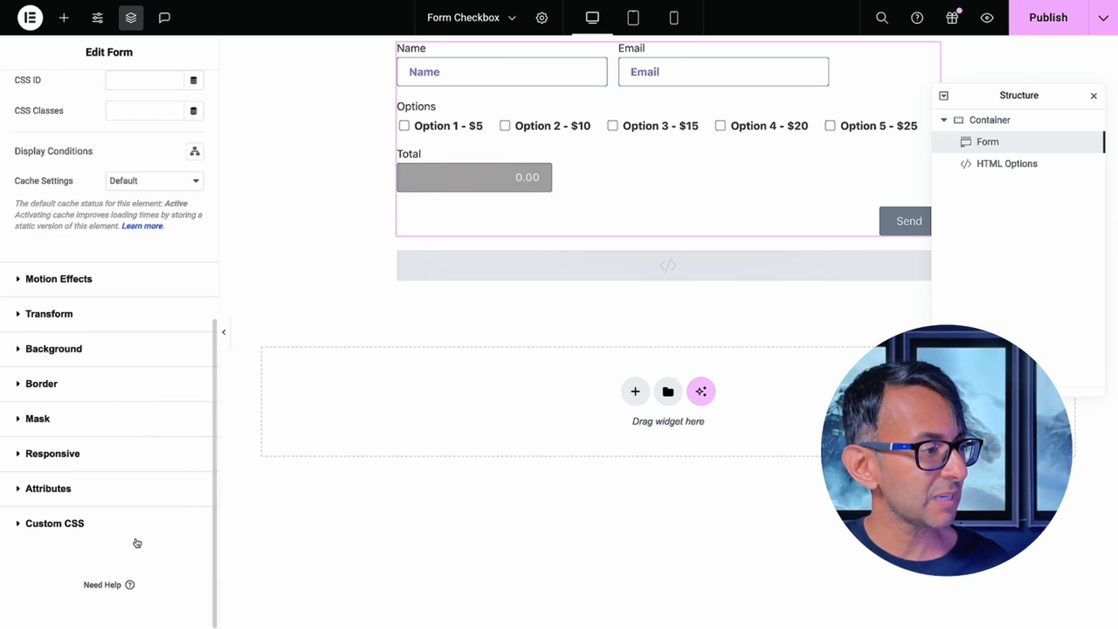
click(132, 523)
scroll(155, 402, down, 4)
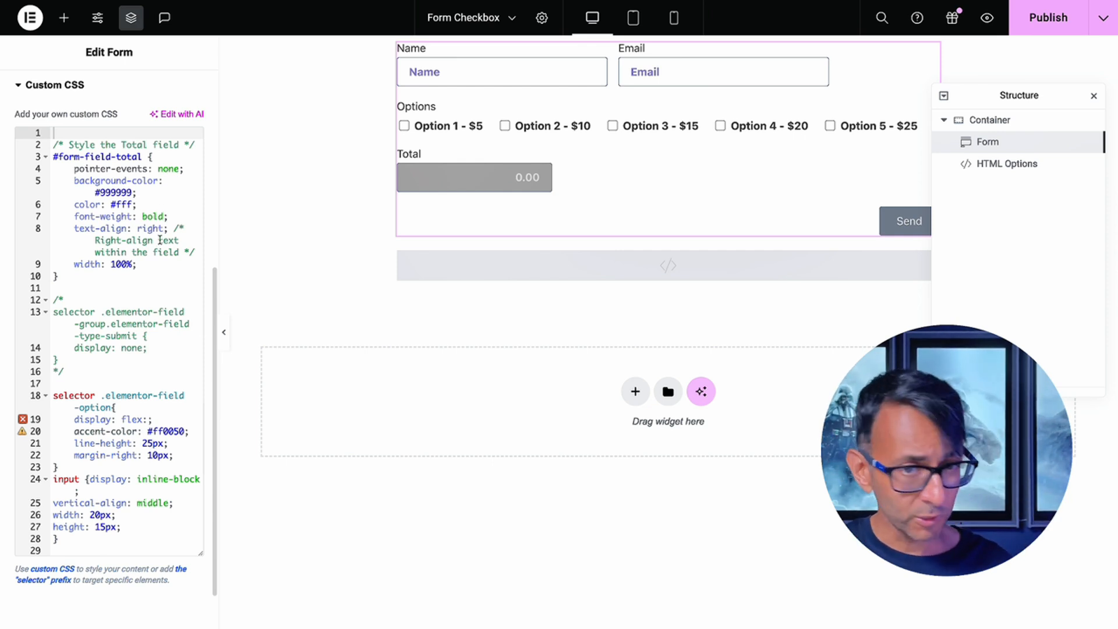
drag(58, 538, 54, 393)
click(105, 369)
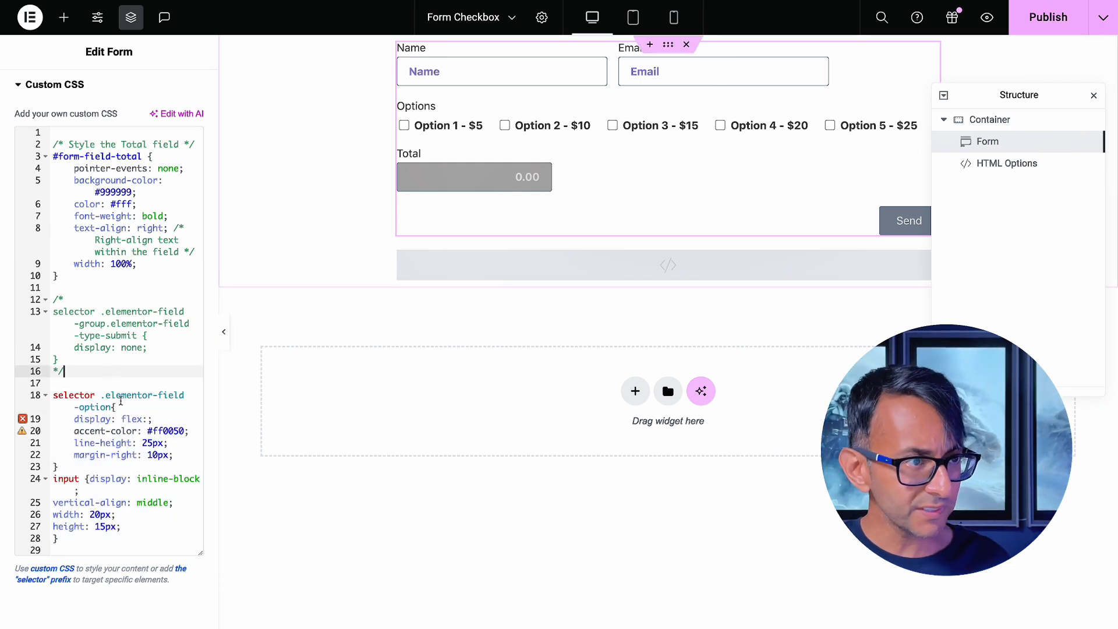
Try the checkbox form without its option and input CSS rules by deleting them, and undo the deletion
drag(59, 549, 36, 403)
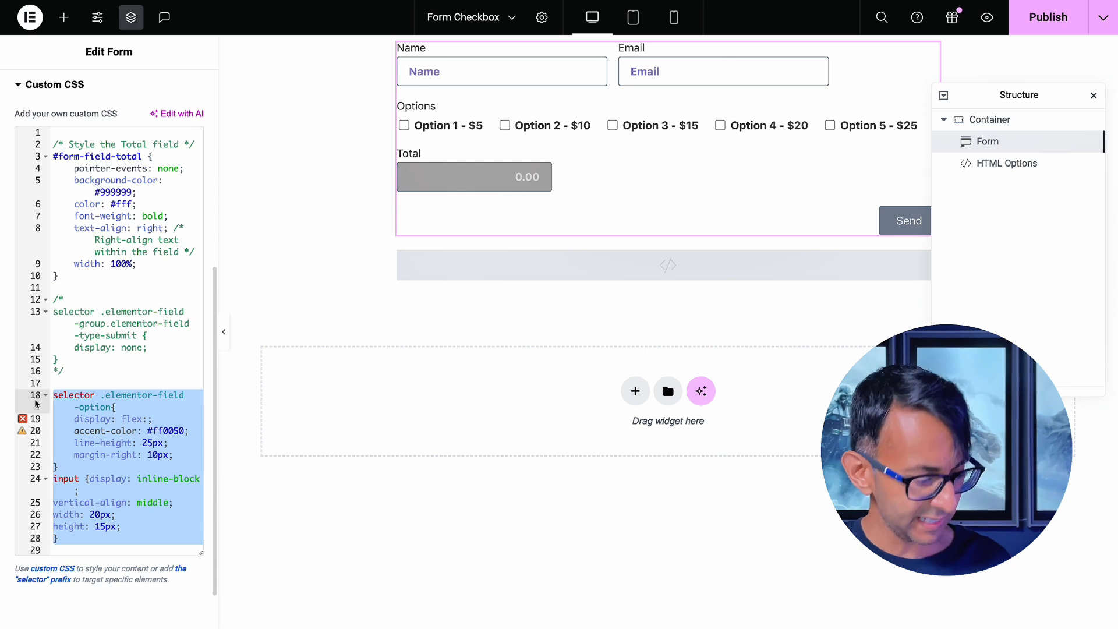
key(BackSpace)
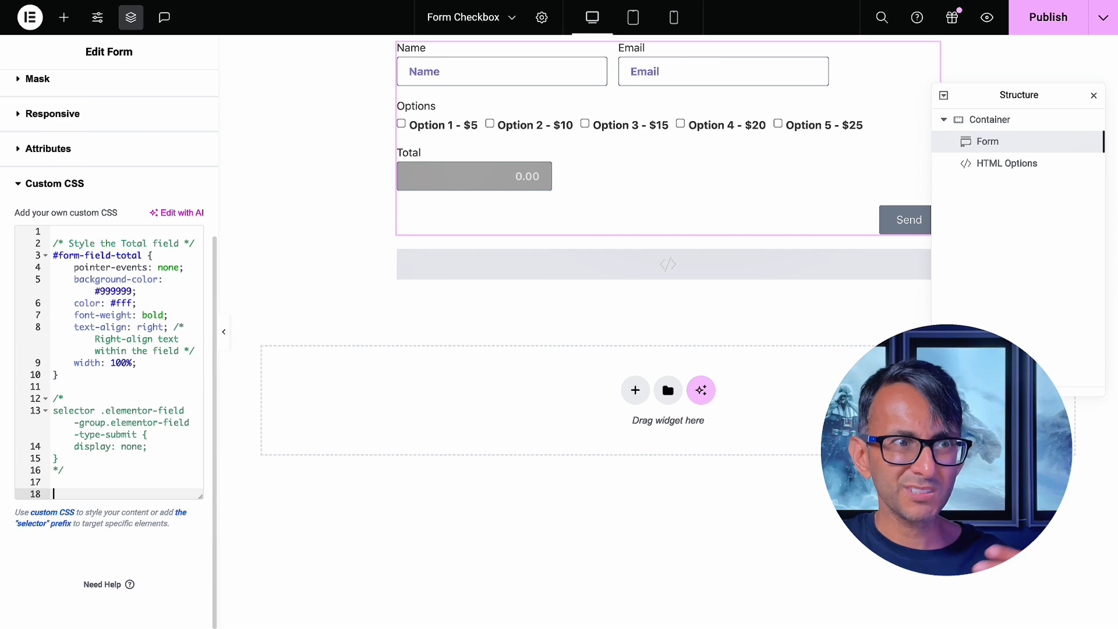
key(ctrl+z)
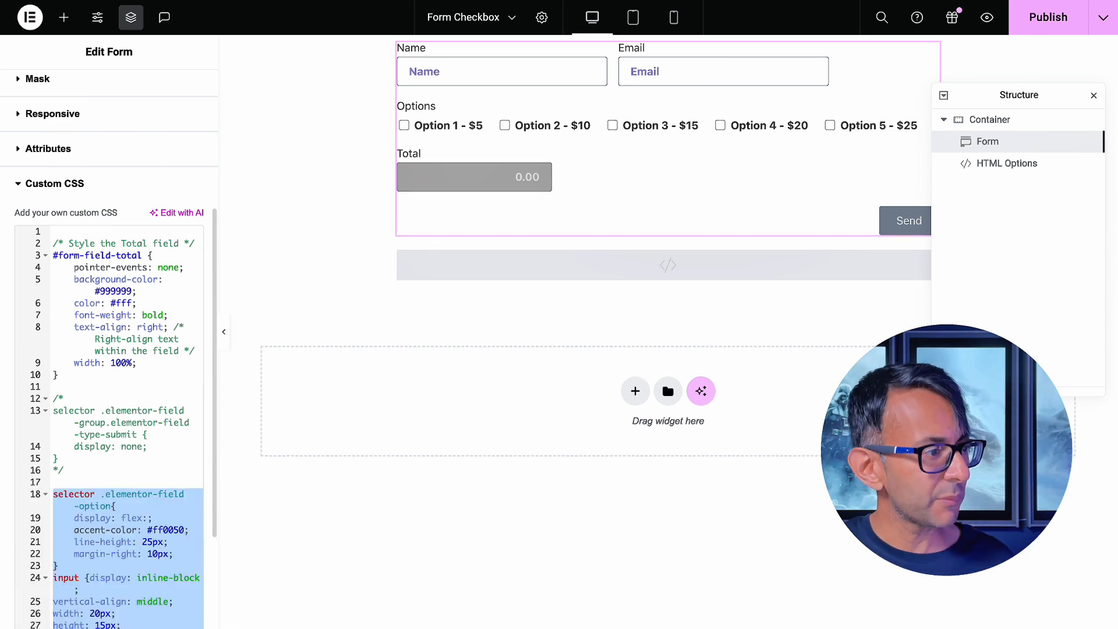
click(404, 126)
click(404, 126)
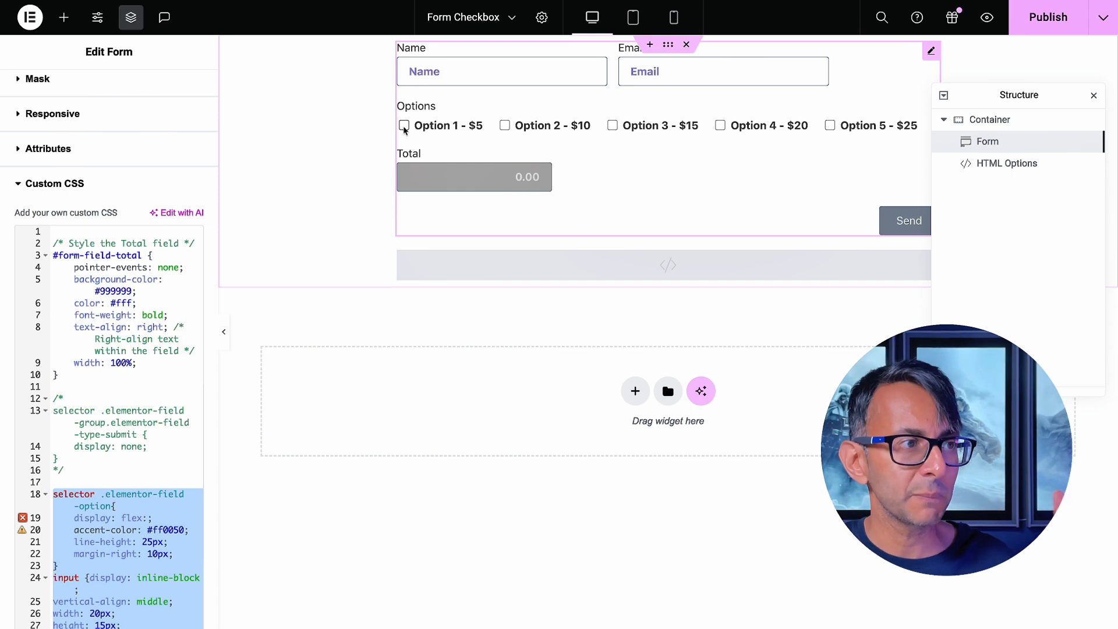
click(109, 469)
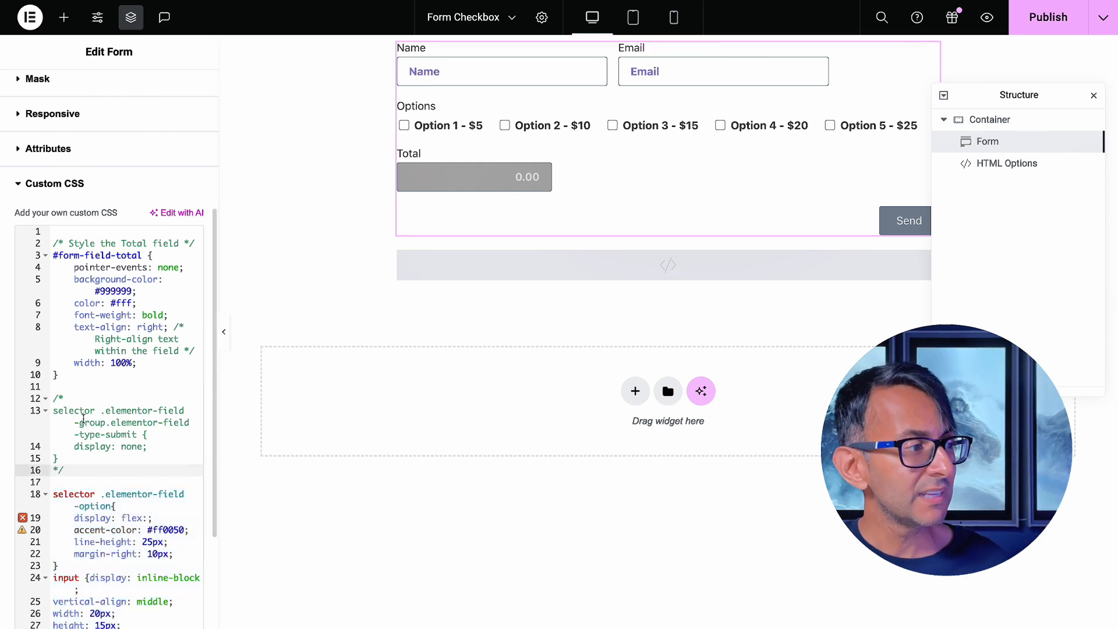
Try activating the CSS rule that hides the submit button by removing its comment marks, and undo the change
drag(82, 473, 67, 401)
click(78, 398)
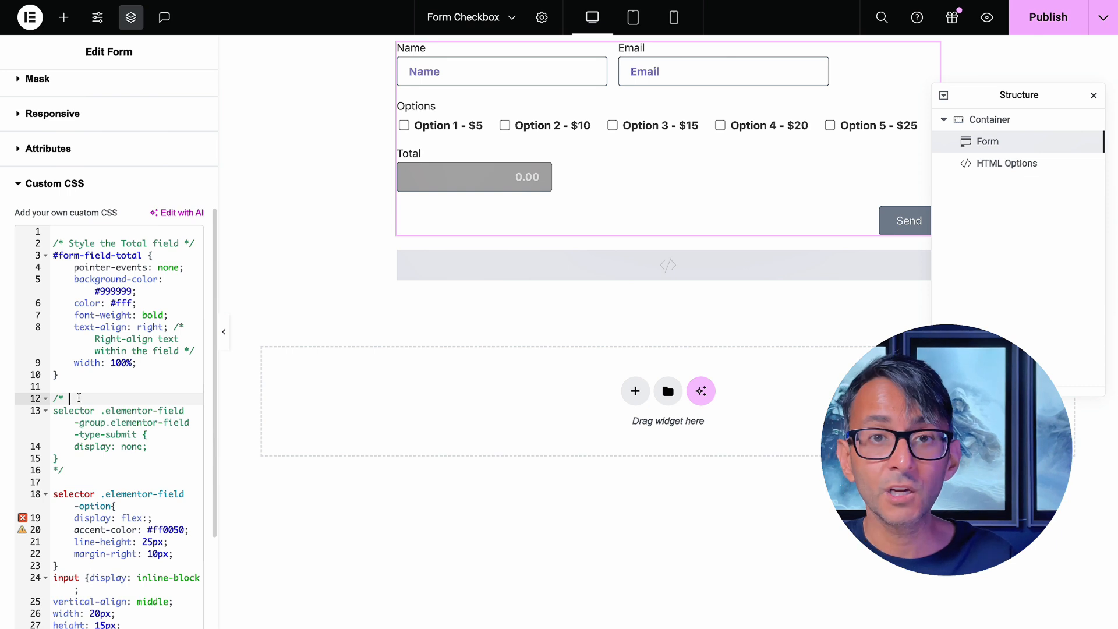
key(BackSpace)
key(BackSpace)
click(64, 470)
key(BackSpace)
key(BackSpace)
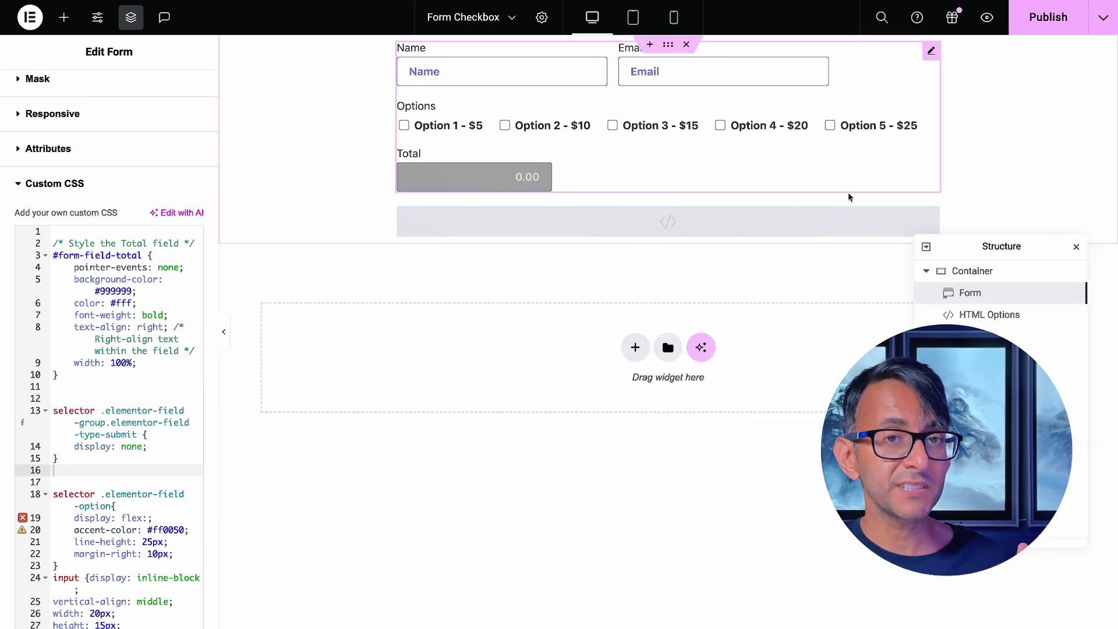
key(ctrl+z)
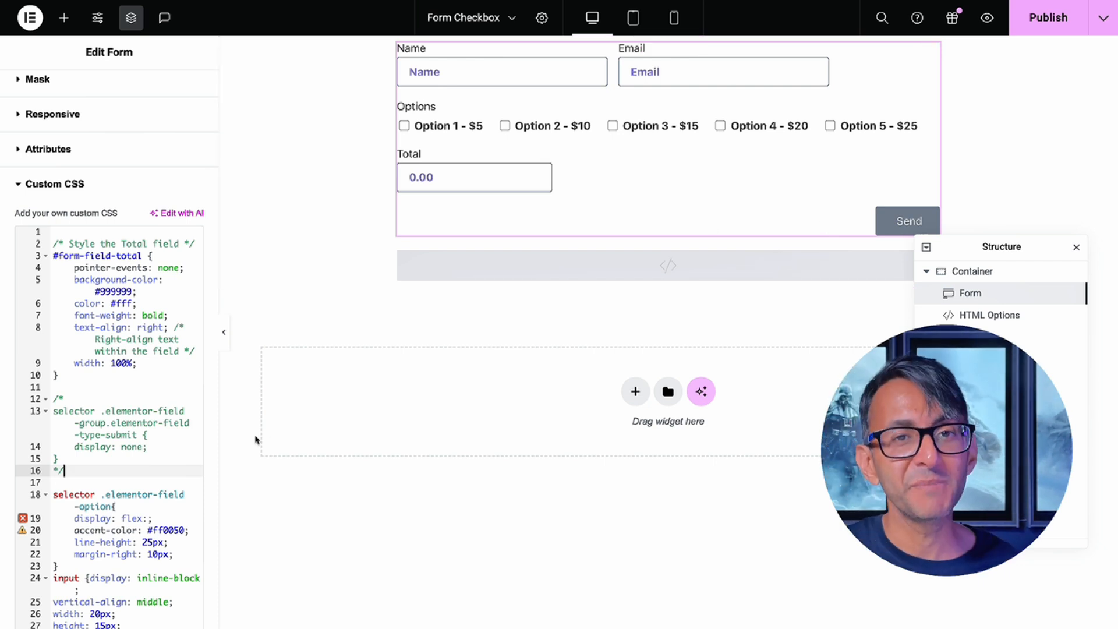
Open the HTML Options code of the checkbox form and examine its script in a widened editing area
click(993, 315)
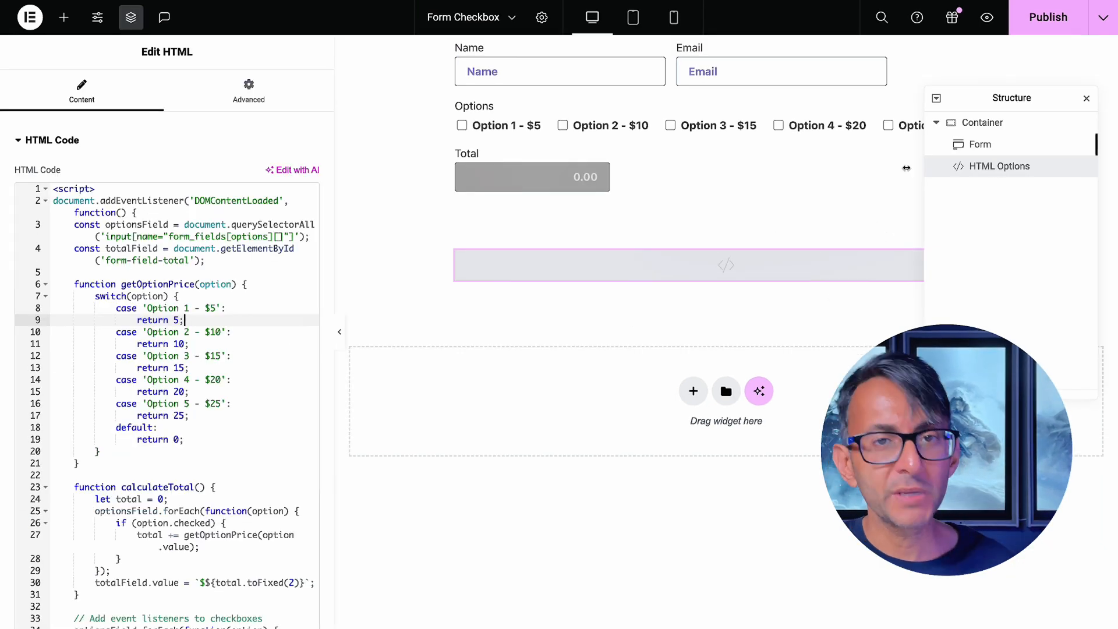
drag(338, 201, 402, 200)
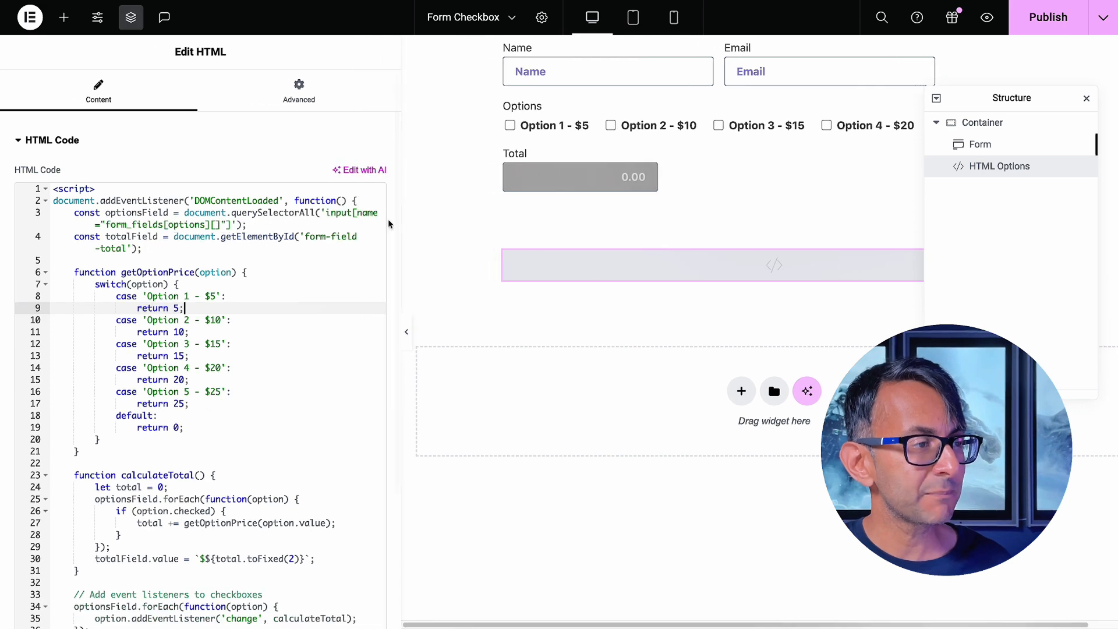
click(285, 379)
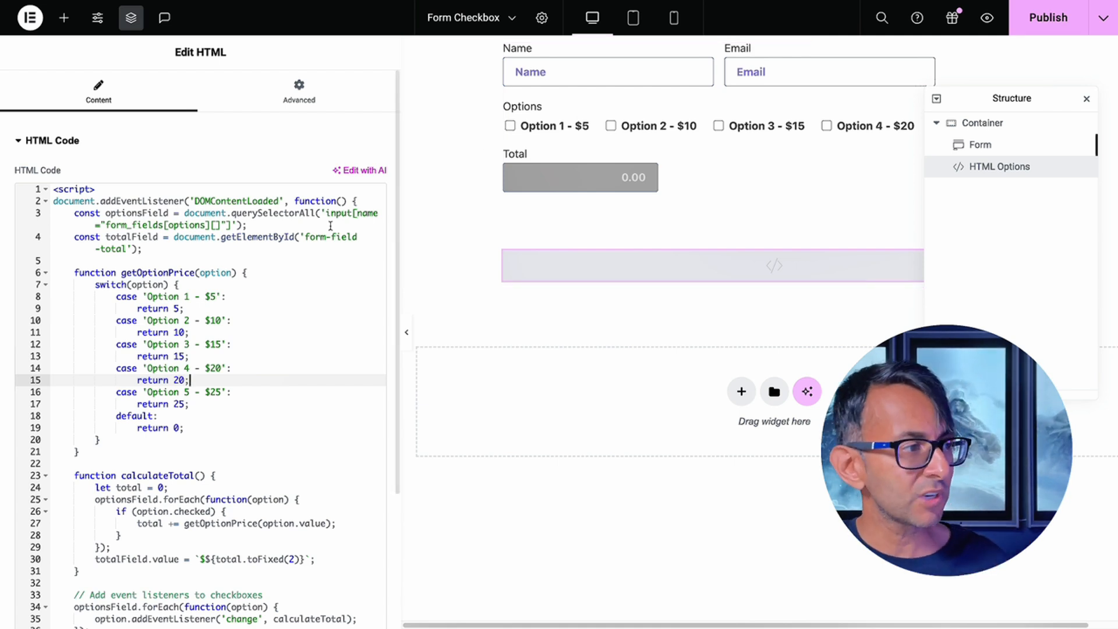
Try changing the first case label in the script to 'Option 1 - $55', and restore it to $5
drag(216, 297, 137, 297)
click(216, 297)
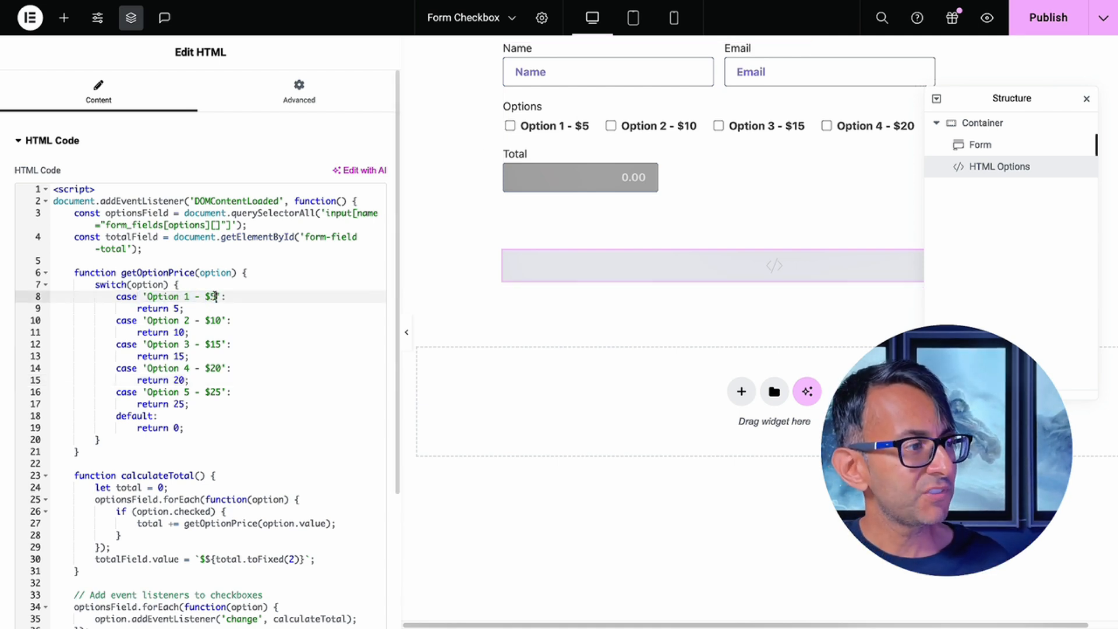
text(5)
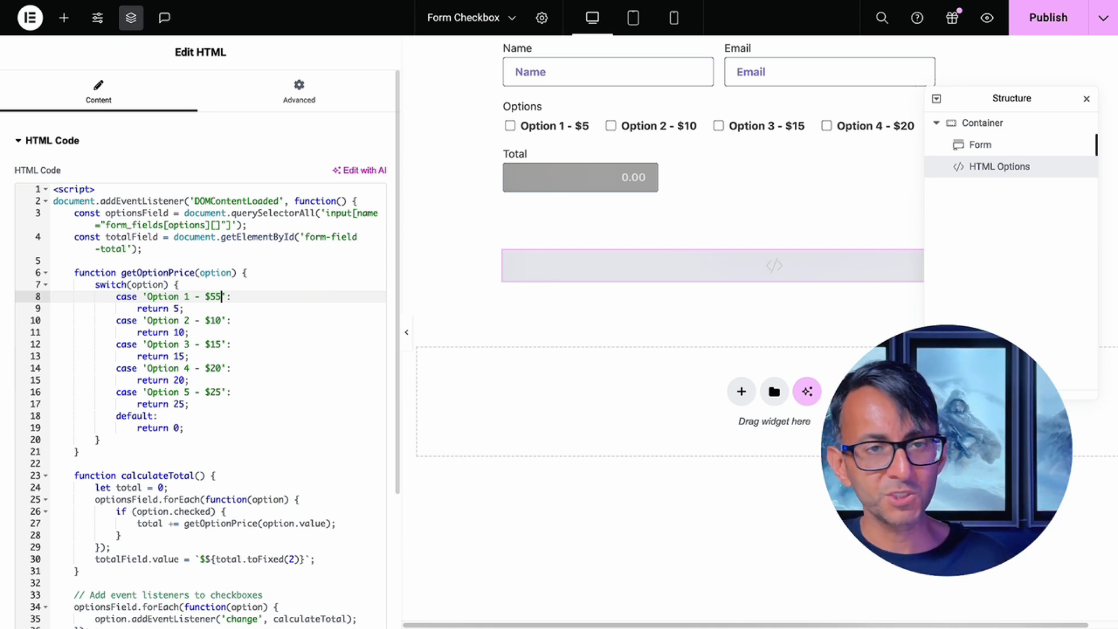
key(BackSpace)
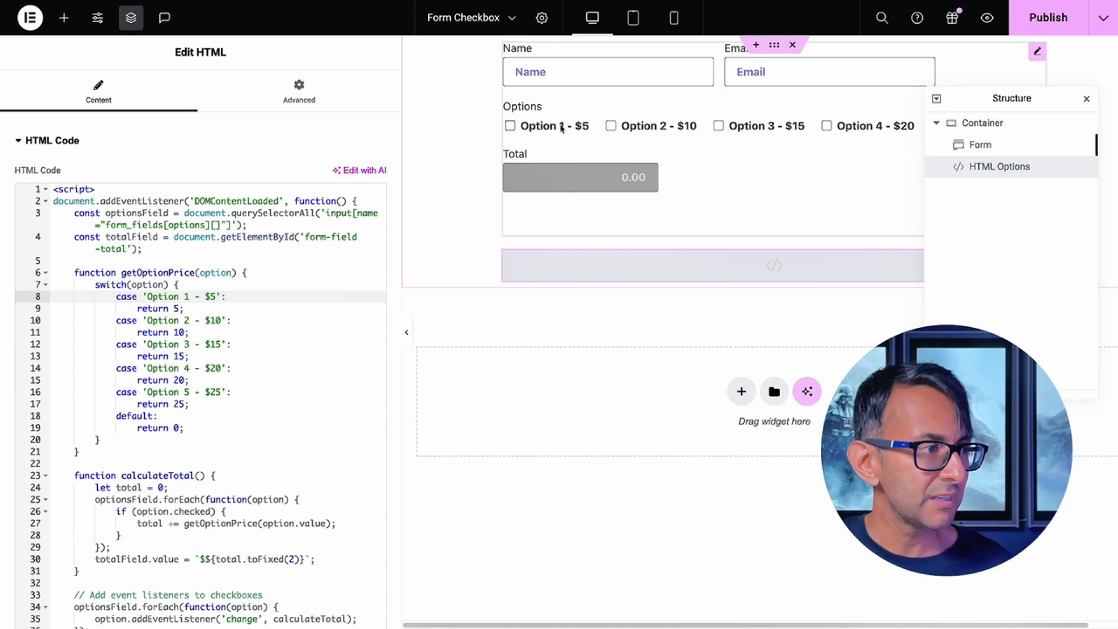
Try changing the price returned for Option 1 in the script to 555555, and restore it to 5
click(177, 308)
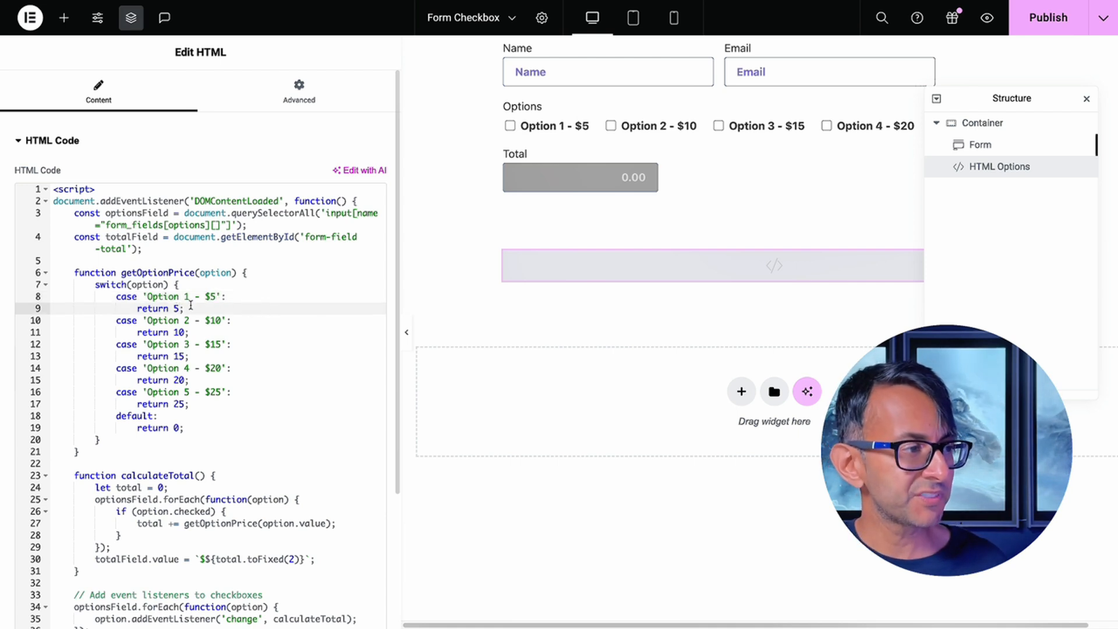
text(55555)
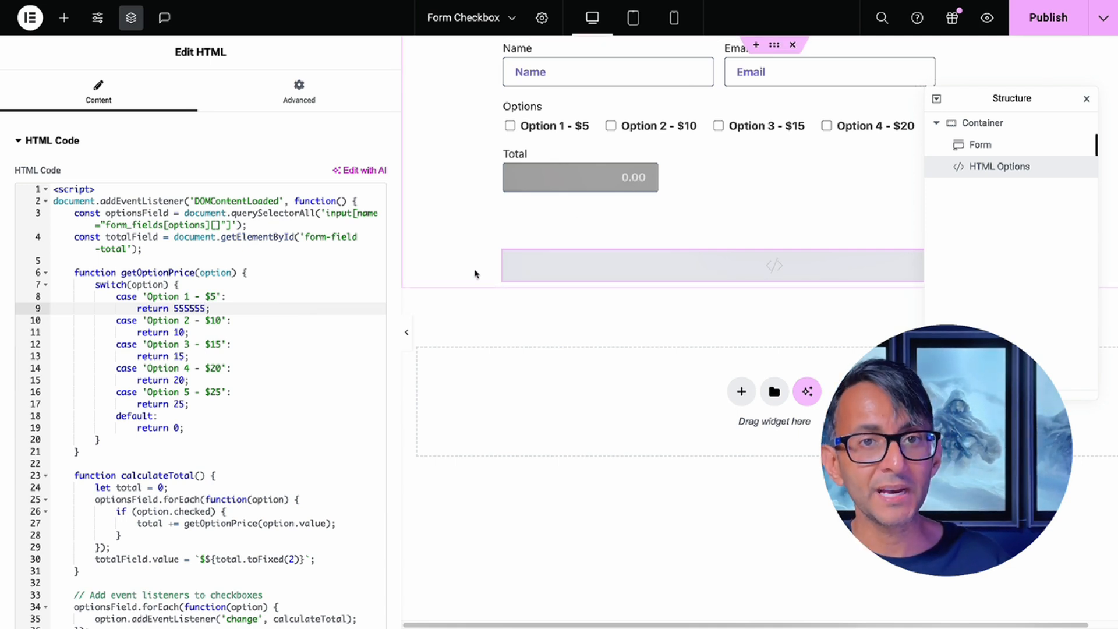
key(BackSpace)
key(BackSpace)
key(BackSpace)
key(BackSpace)
key(BackSpace)
click(296, 353)
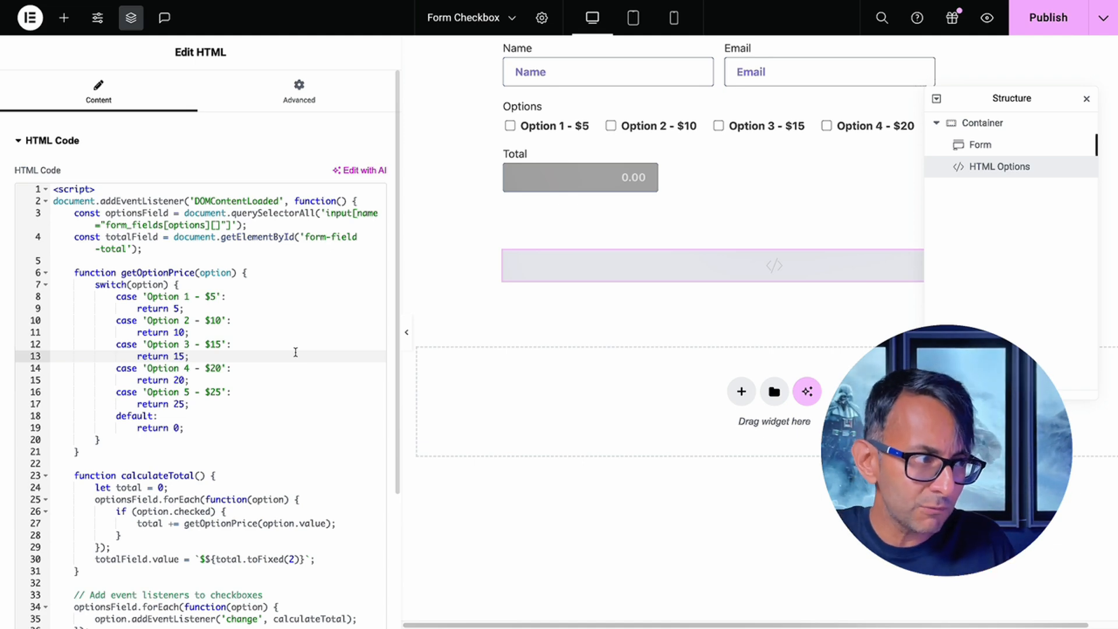
scroll(296, 352, down, 3)
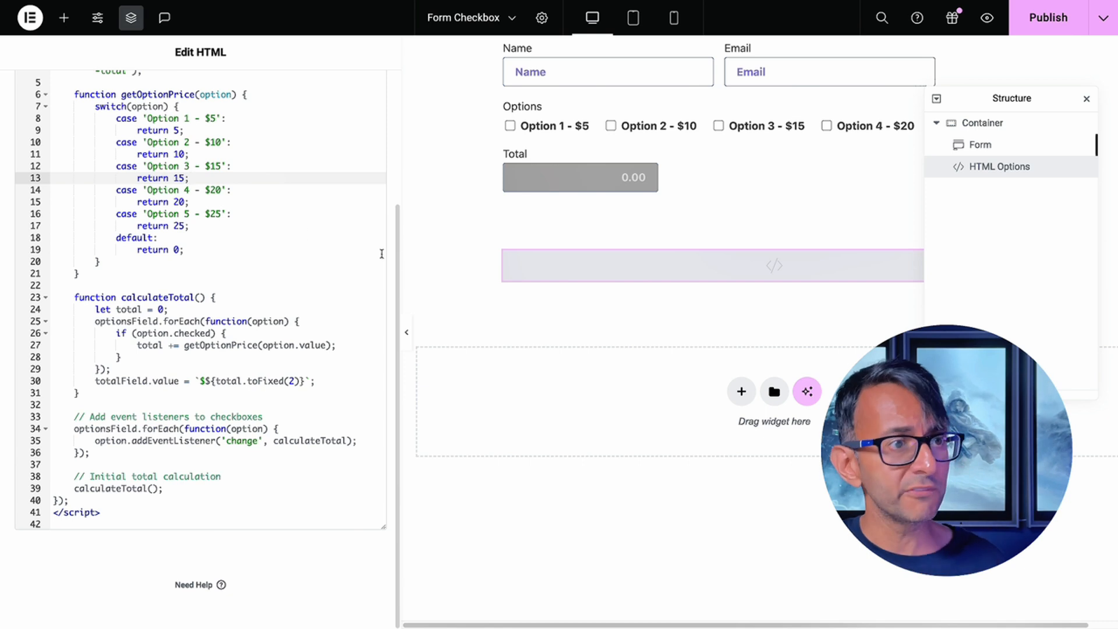
On the live checkbox form page, tick all five options from Option 1 - $5 to Option 5 - $25
click(295, 113)
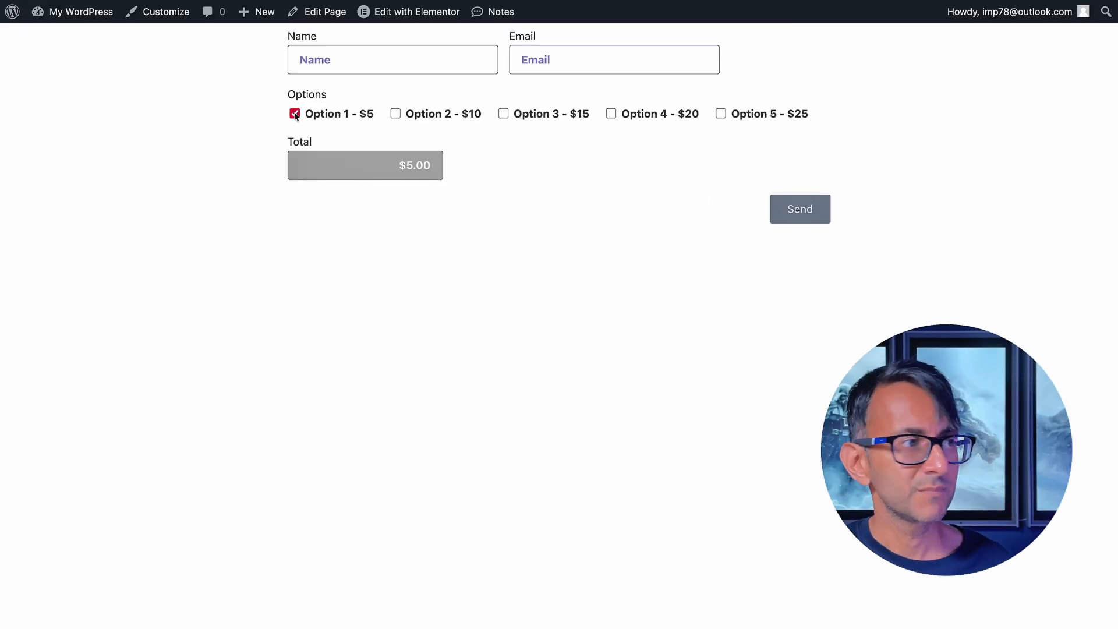
click(396, 114)
click(503, 114)
click(611, 113)
click(720, 114)
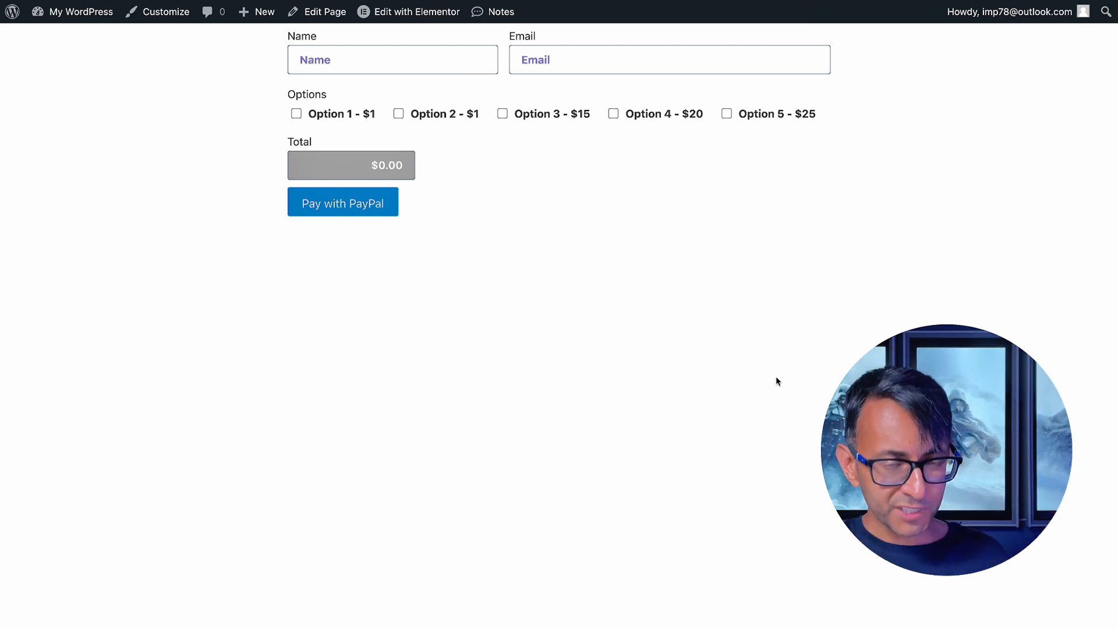
On the PayPal form page, tick Option 1 - $1 and Option 3 - $15, enter the customer's name and e-mail, and pay with PayPal
click(295, 115)
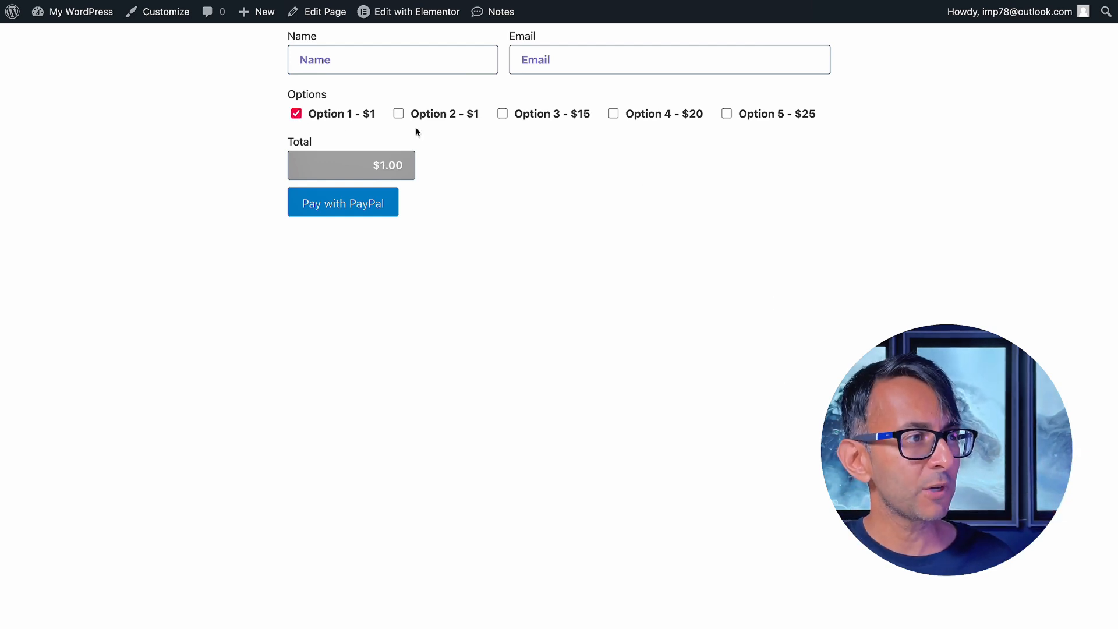
click(502, 114)
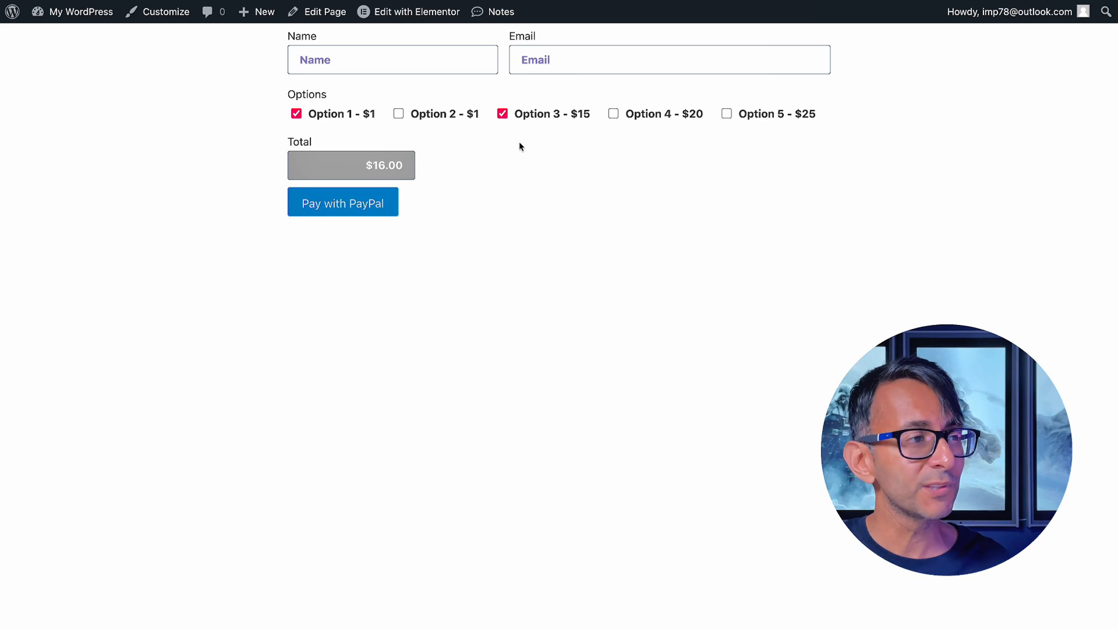
click(377, 61)
text(Imran)
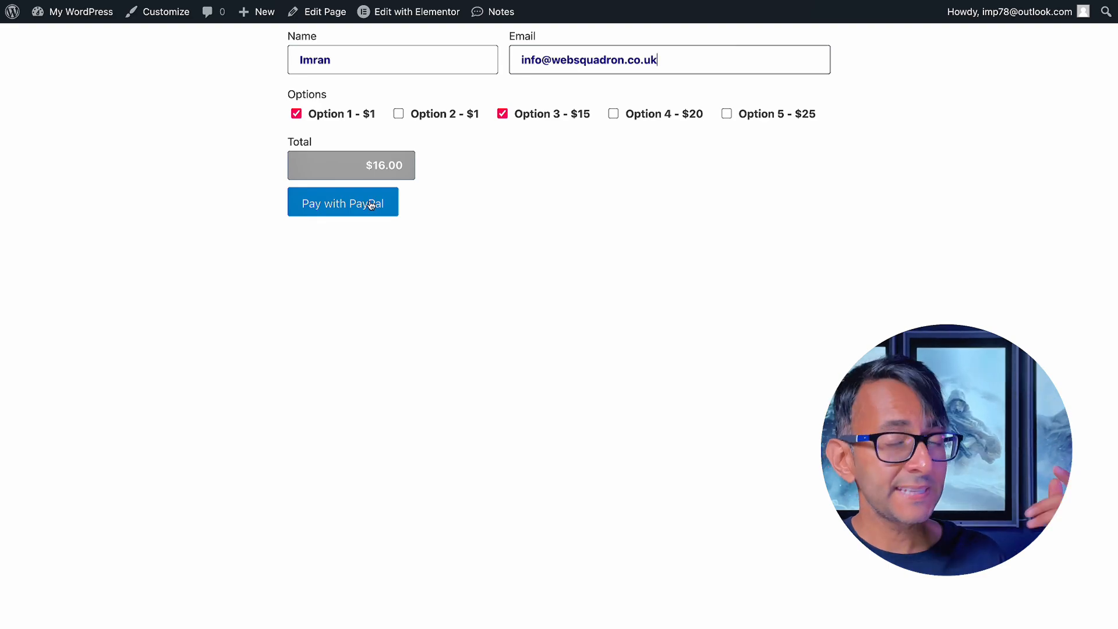
click(369, 203)
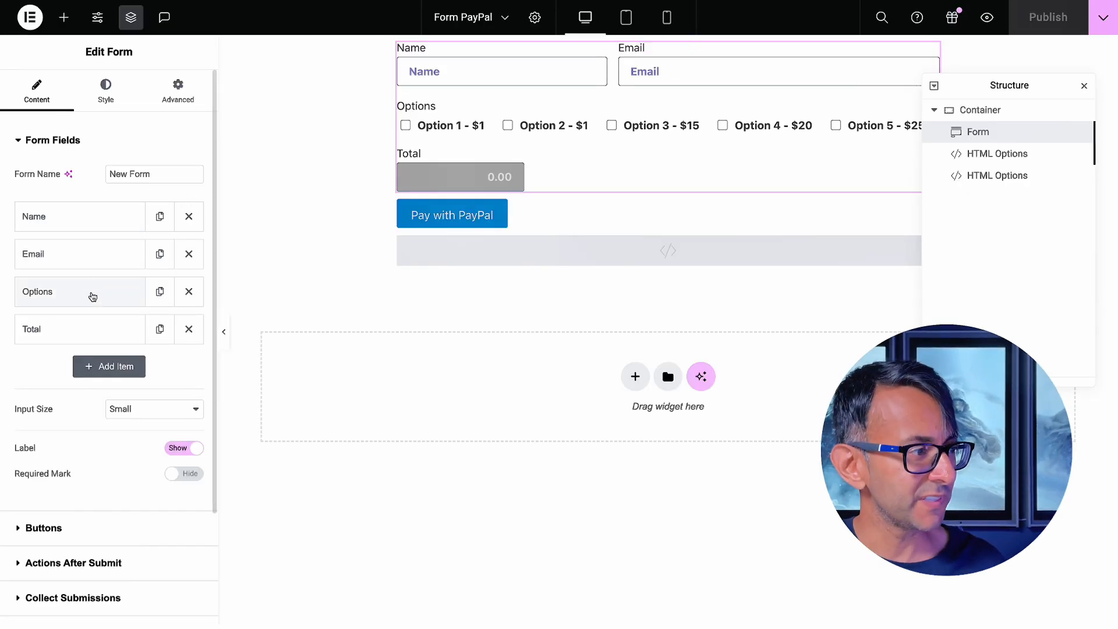
In the Form PayPal editor, examine the Options field's type, its list of priced choices and its ID
click(90, 304)
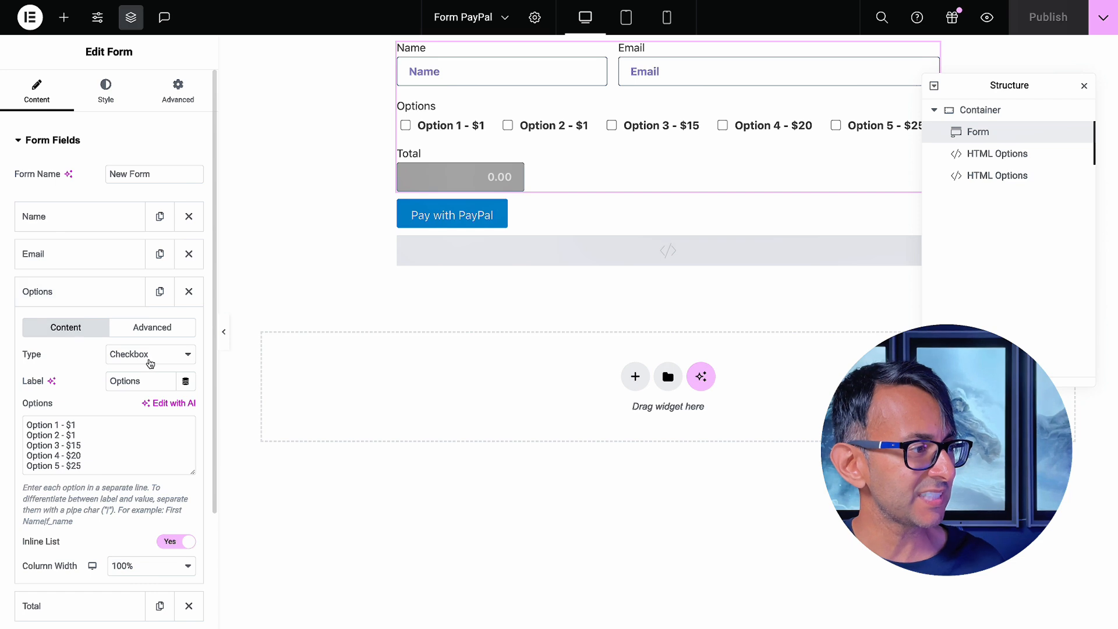
scroll(151, 362, down, 1)
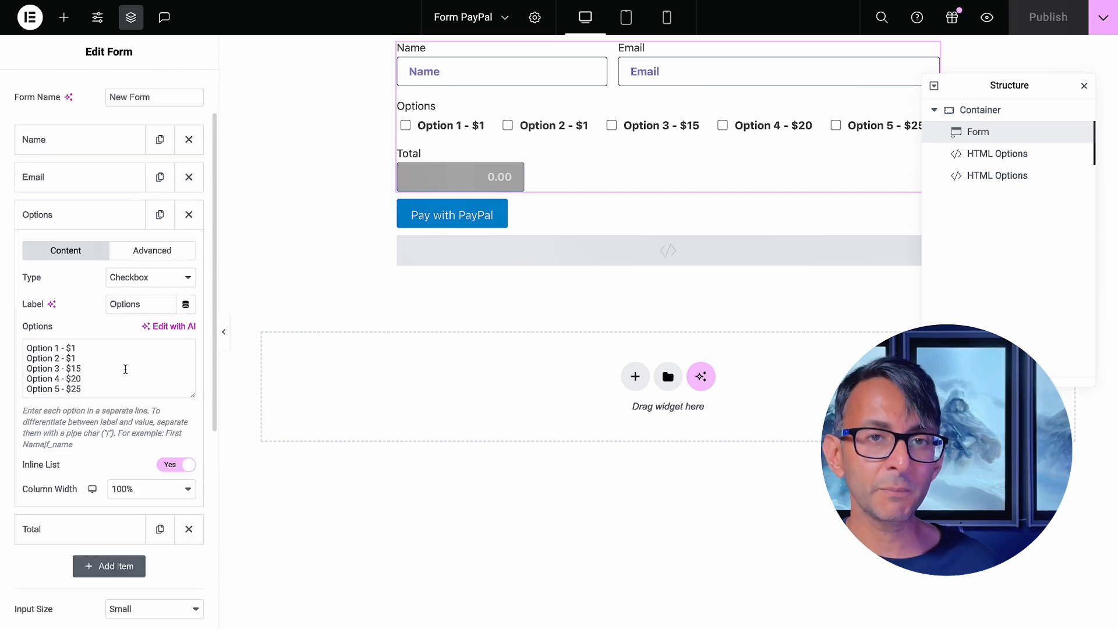
drag(25, 346, 78, 358)
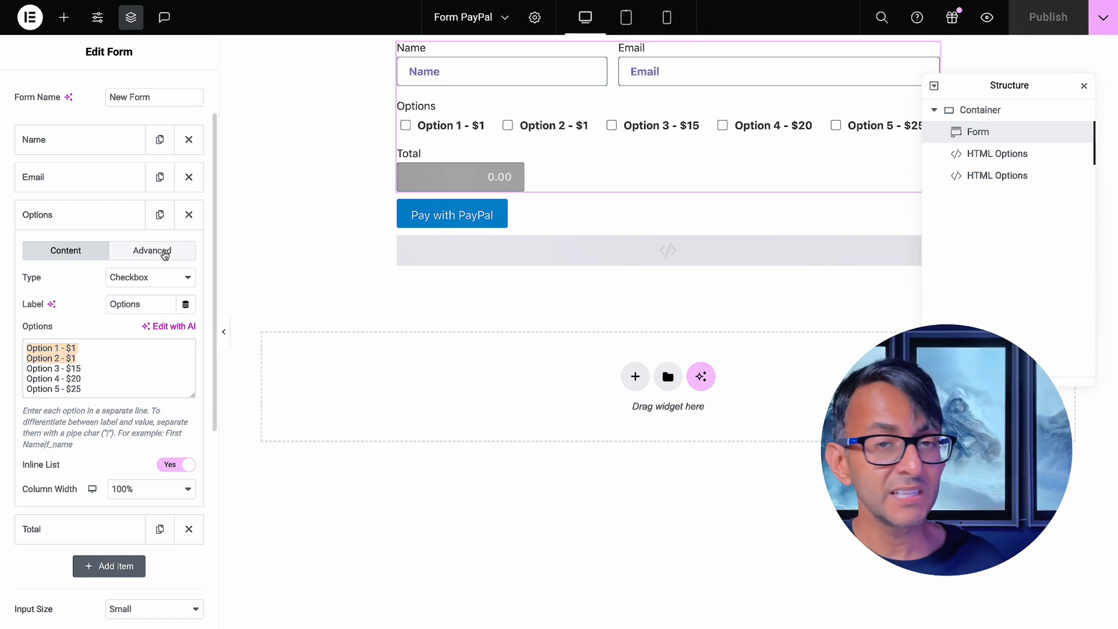
click(165, 254)
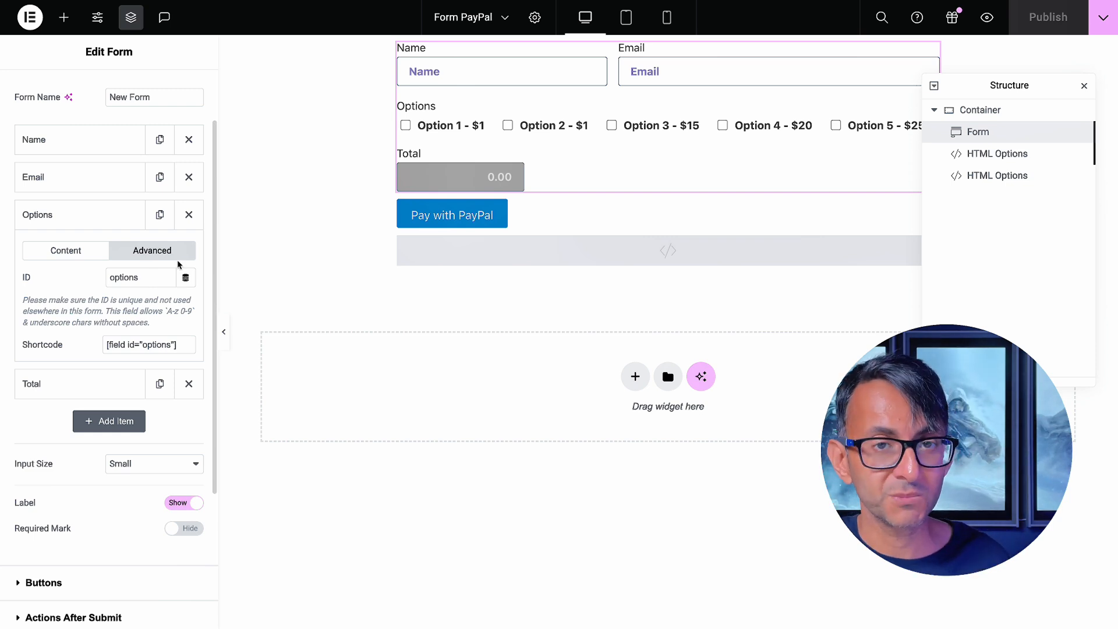
Examine the content settings and ID of the PayPal form's Total field
click(41, 222)
click(61, 251)
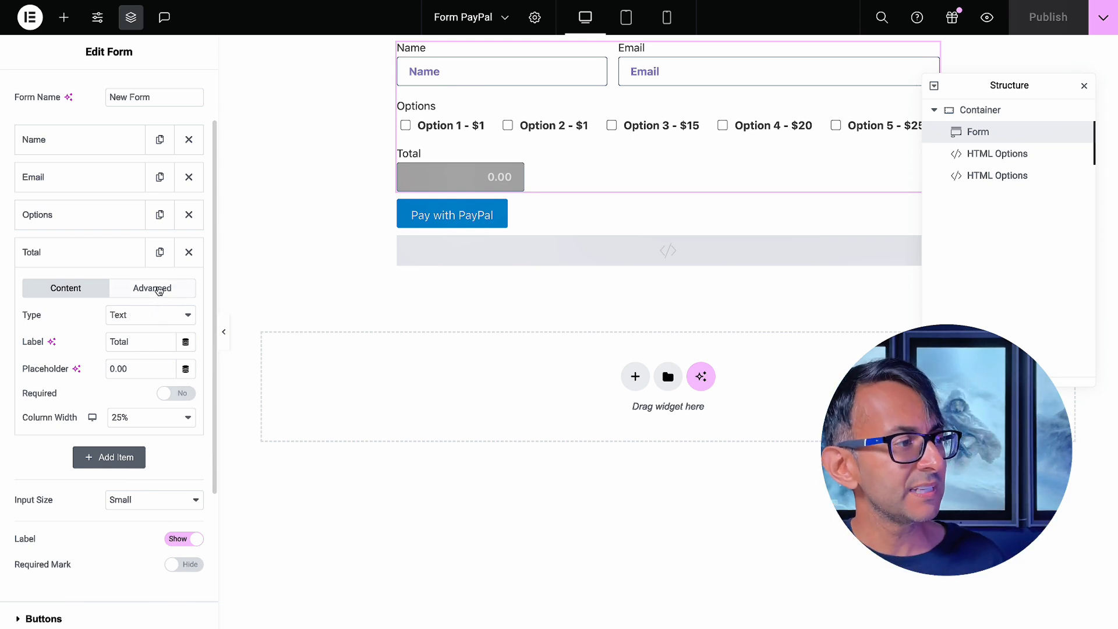
click(159, 285)
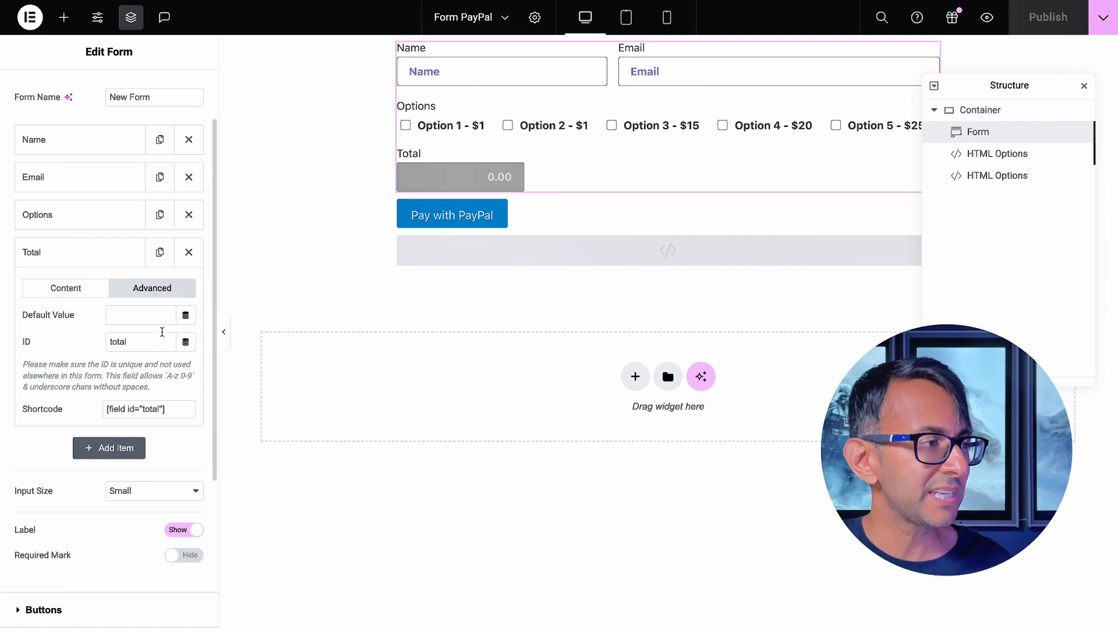
click(104, 259)
Open the PayPal form's custom CSS and examine the rules, highlighting the one that styles the Total field
scroll(105, 260, up, 3)
click(186, 90)
scroll(134, 346, down, 6)
scroll(135, 346, down, 2)
click(114, 520)
scroll(166, 420, down, 6)
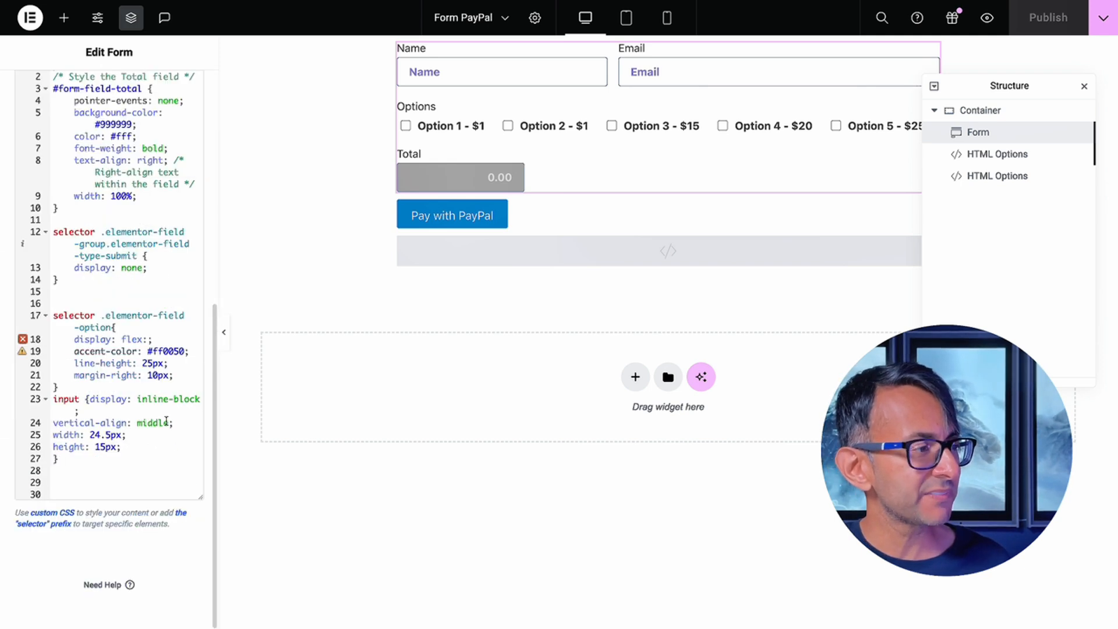
scroll(166, 421, up, 2)
scroll(163, 357, up, 1)
drag(140, 252, 53, 132)
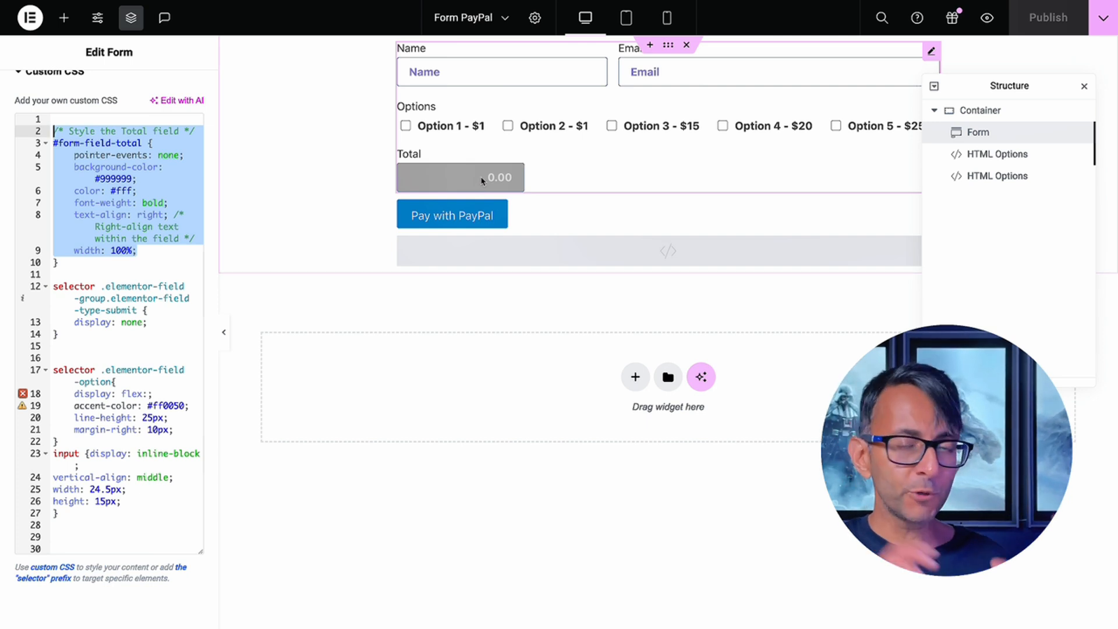
click(164, 183)
Cut the rule that hides the submit button from the form's custom CSS and paste it back in the same place
drag(120, 338, 39, 291)
key(ctrl+c)
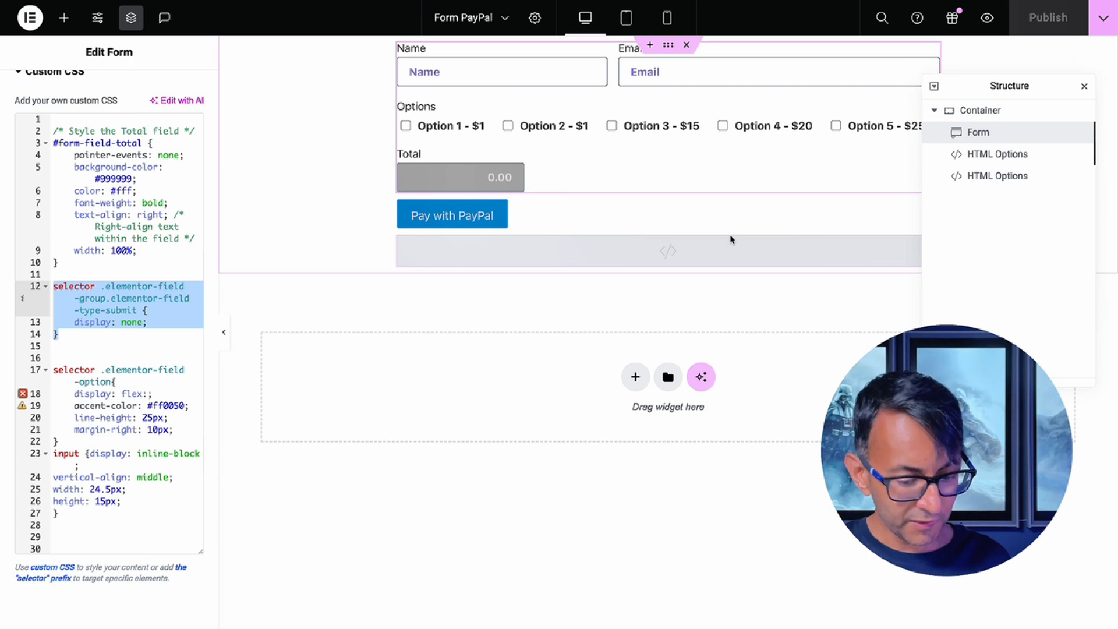
key(BackSpace)
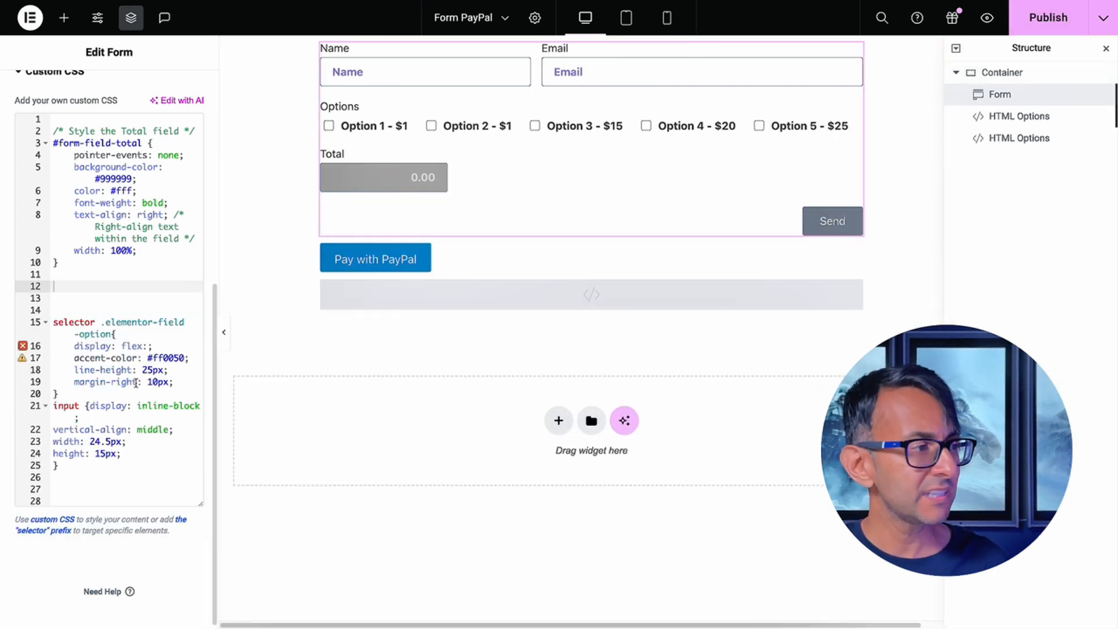
click(99, 298)
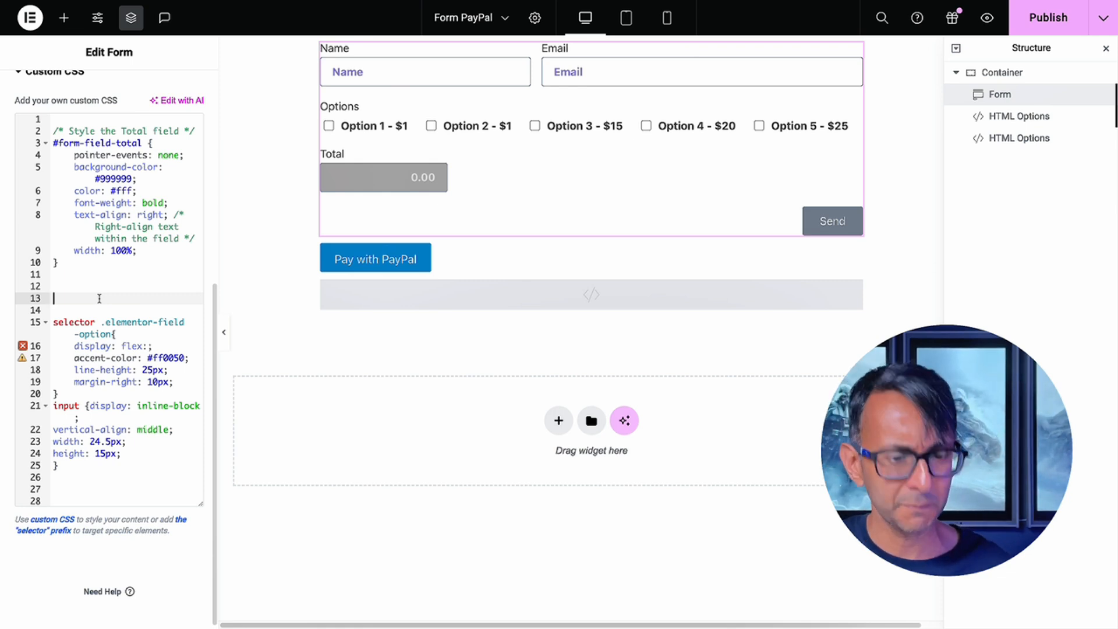
key(ctrl+v)
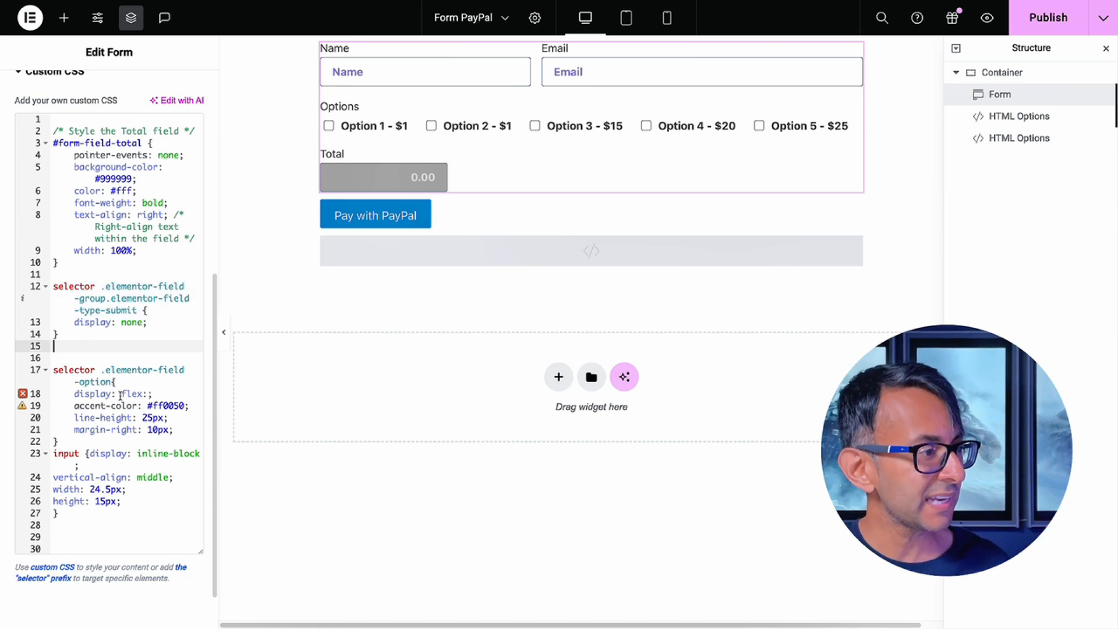
Try deleting the .elementor-field-option and input rules that style the checkboxes from the custom CSS, and undo the deletion
drag(89, 361, 172, 512)
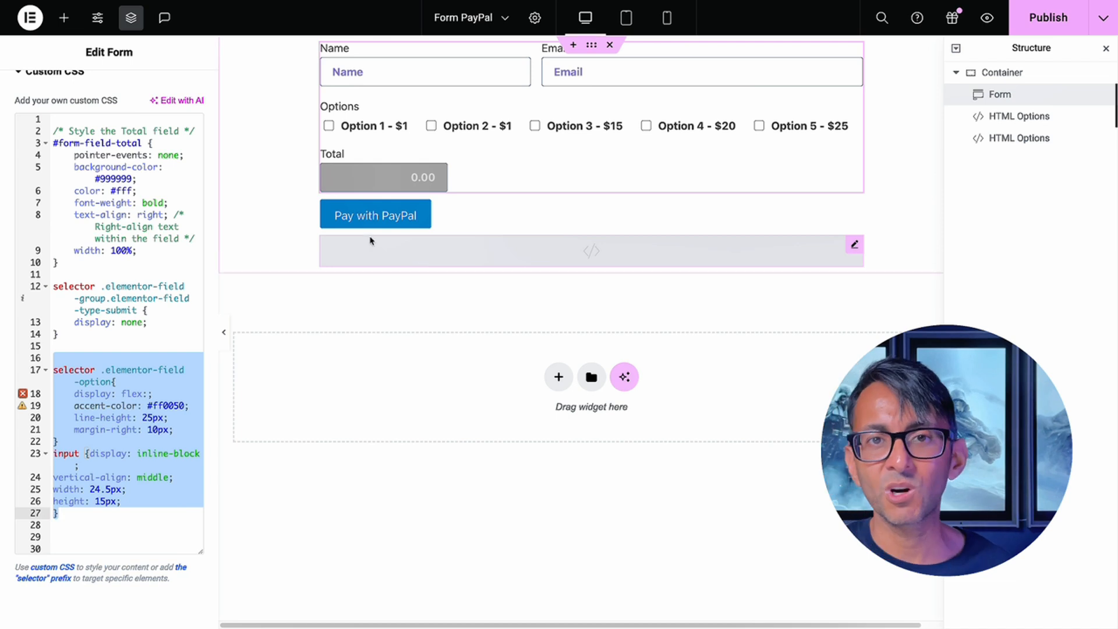
click(328, 126)
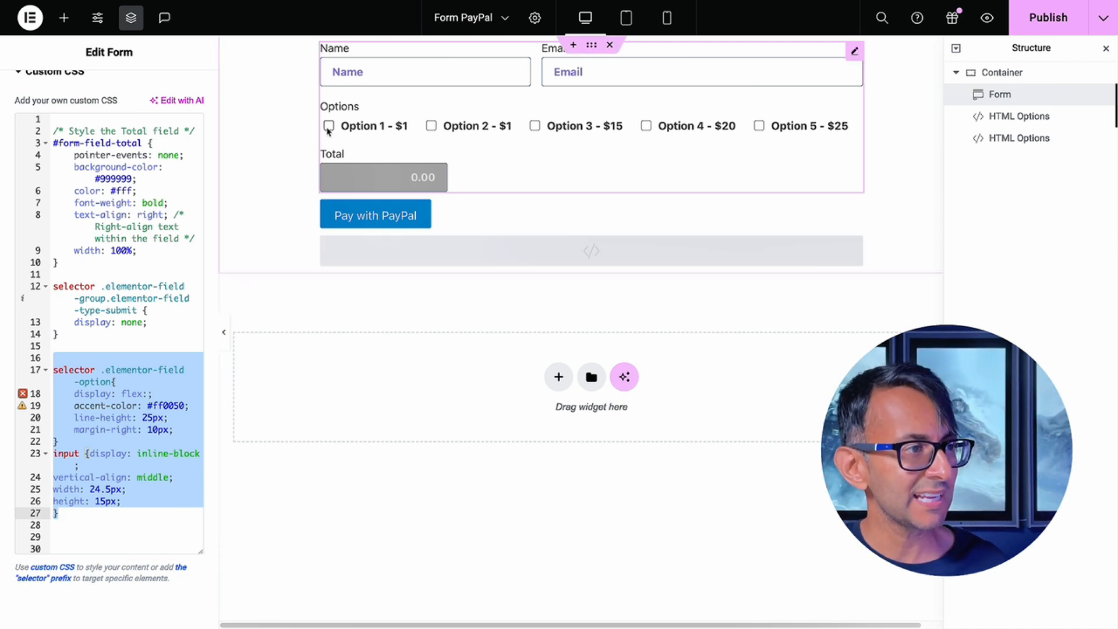
click(328, 125)
drag(58, 524, 50, 371)
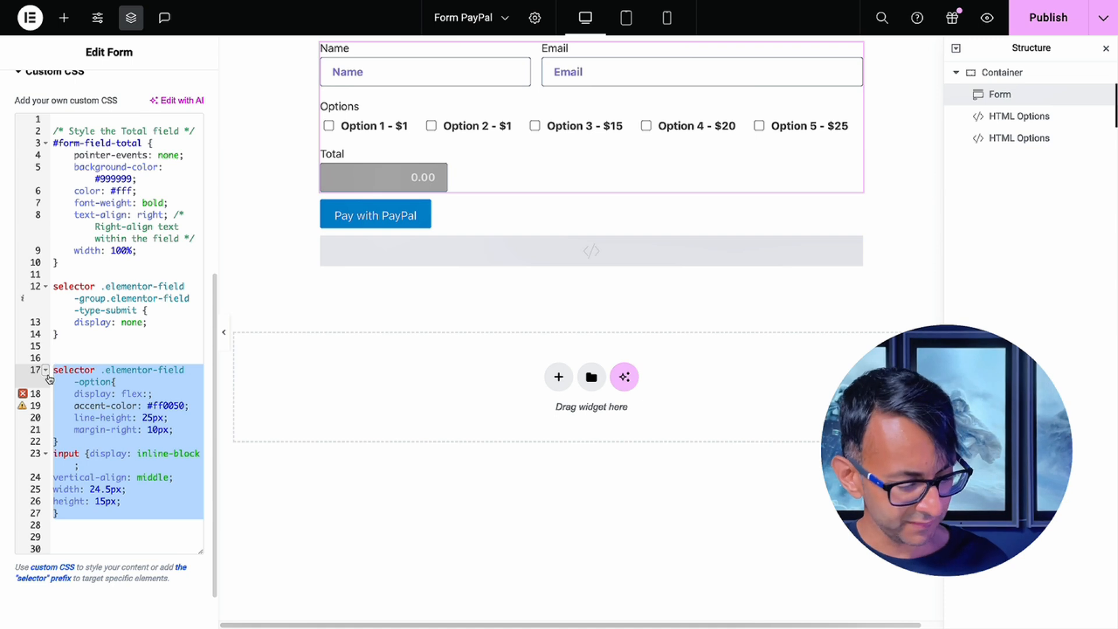
key(BackSpace)
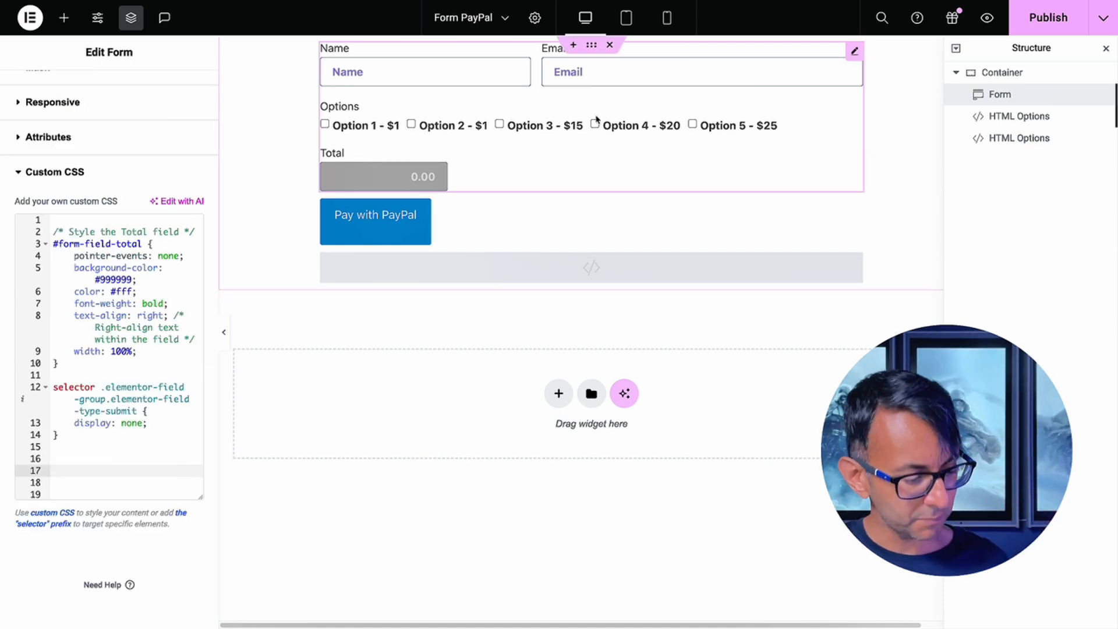
key(ctrl+z)
click(132, 444)
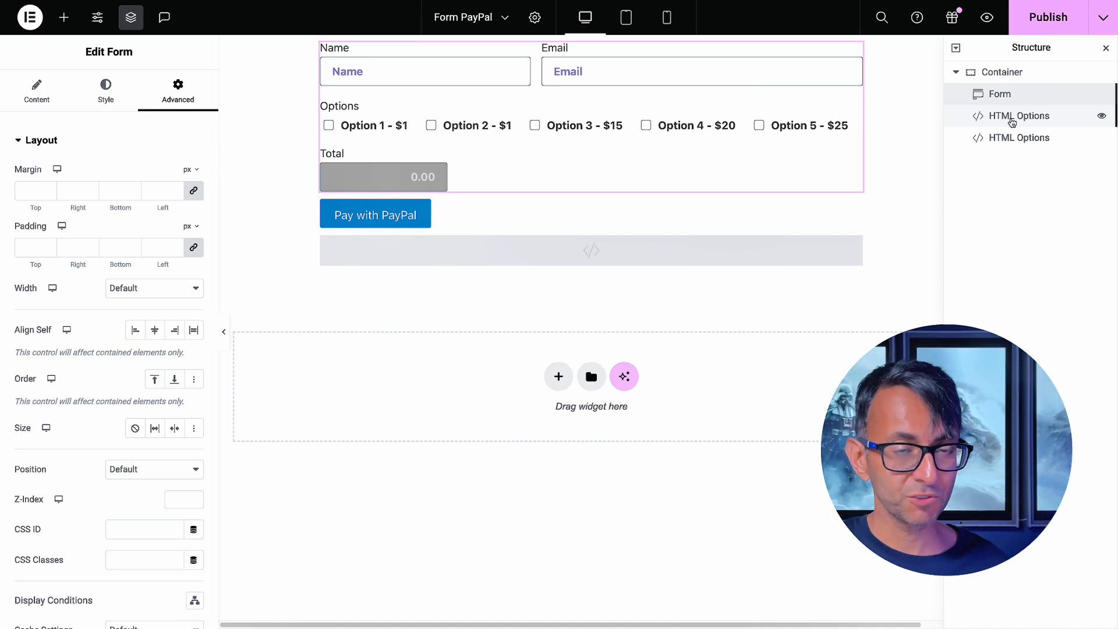
Open the HTML widget holding the PayPal button with a wider editing panel and examine its hidden form inputs and field-checking script
click(1012, 119)
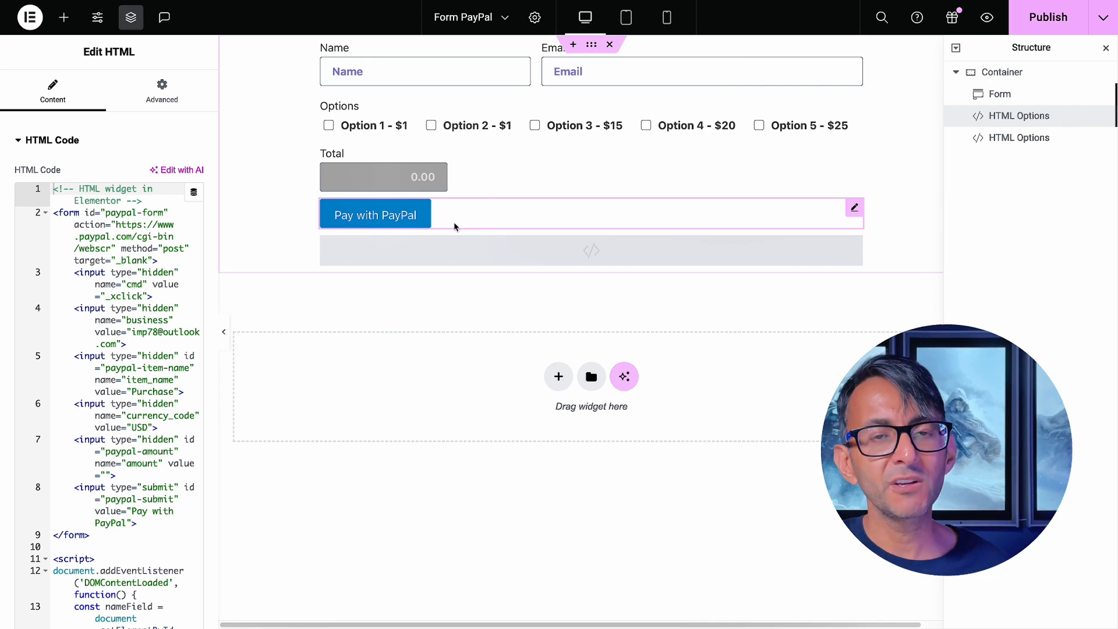
drag(214, 231, 305, 236)
click(369, 215)
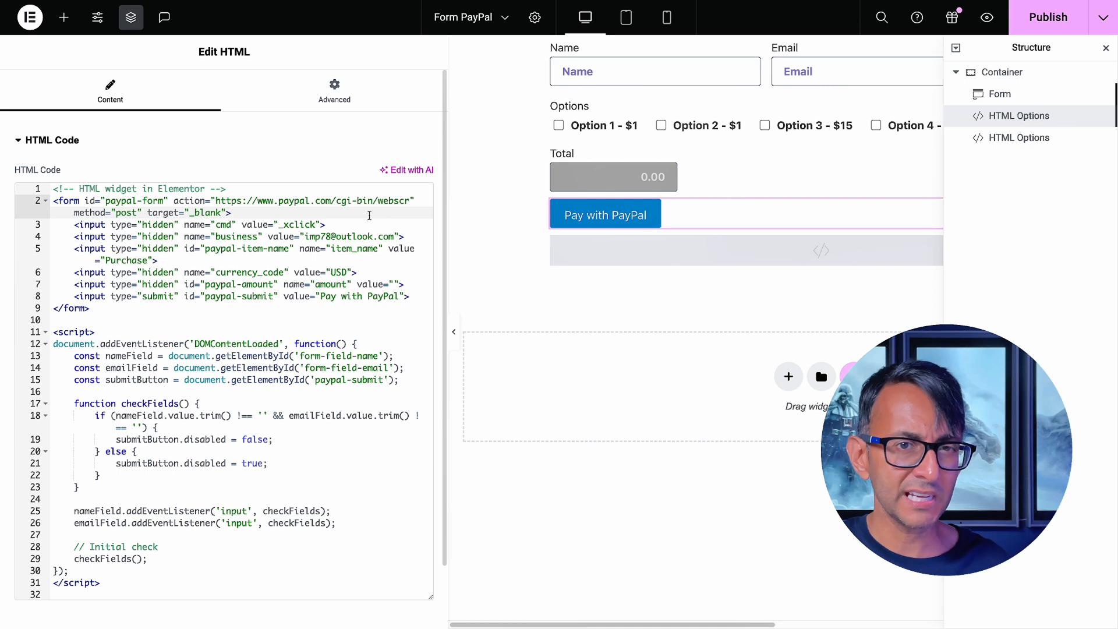
click(386, 267)
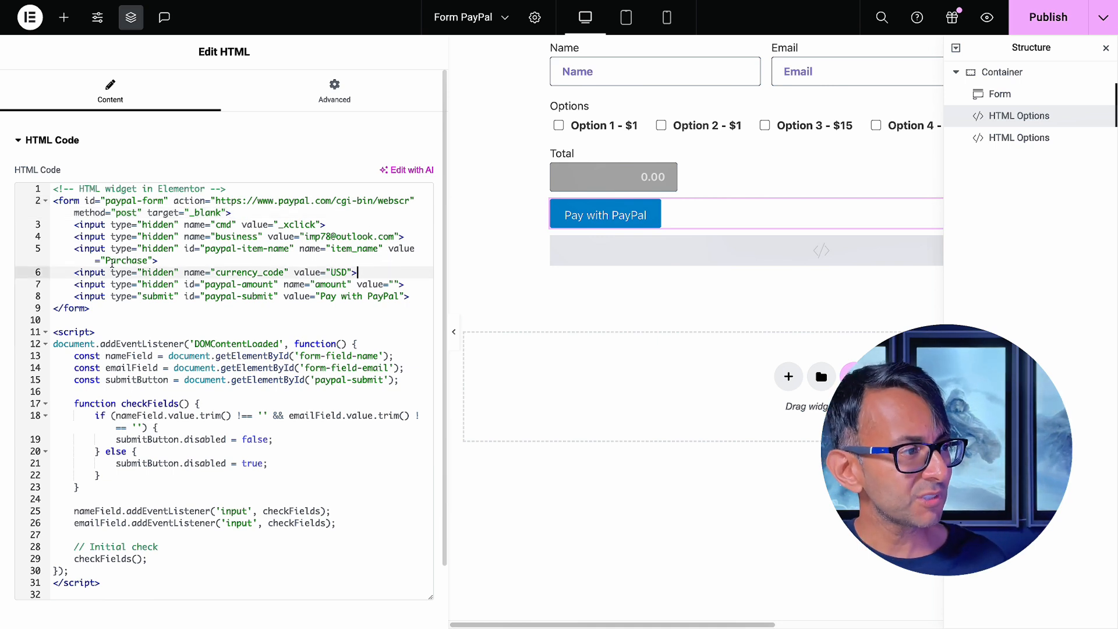
click(106, 260)
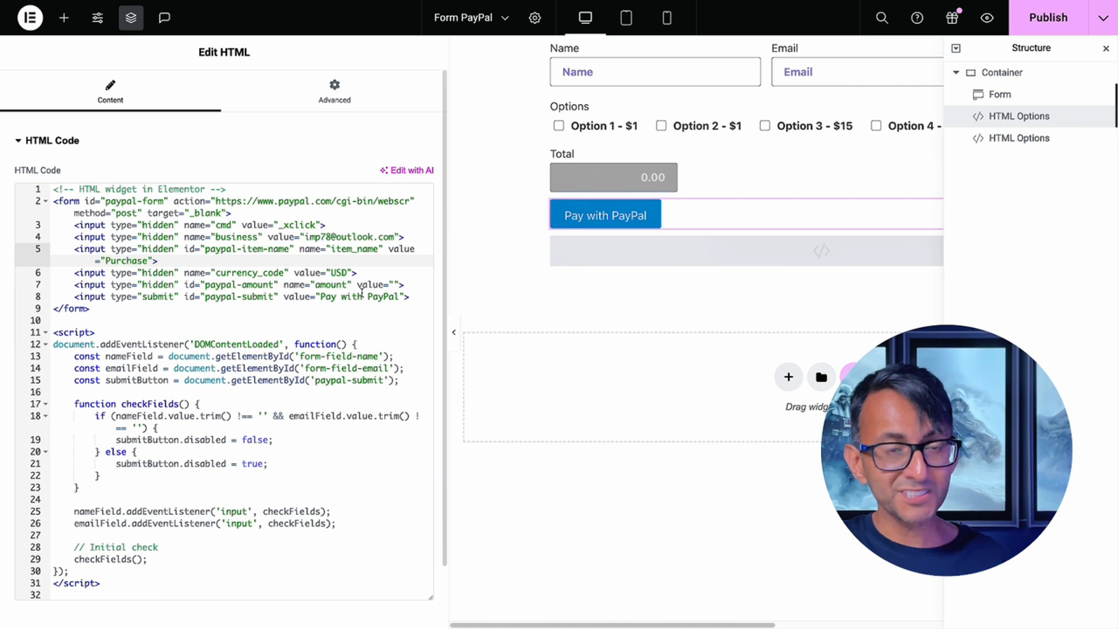
click(338, 438)
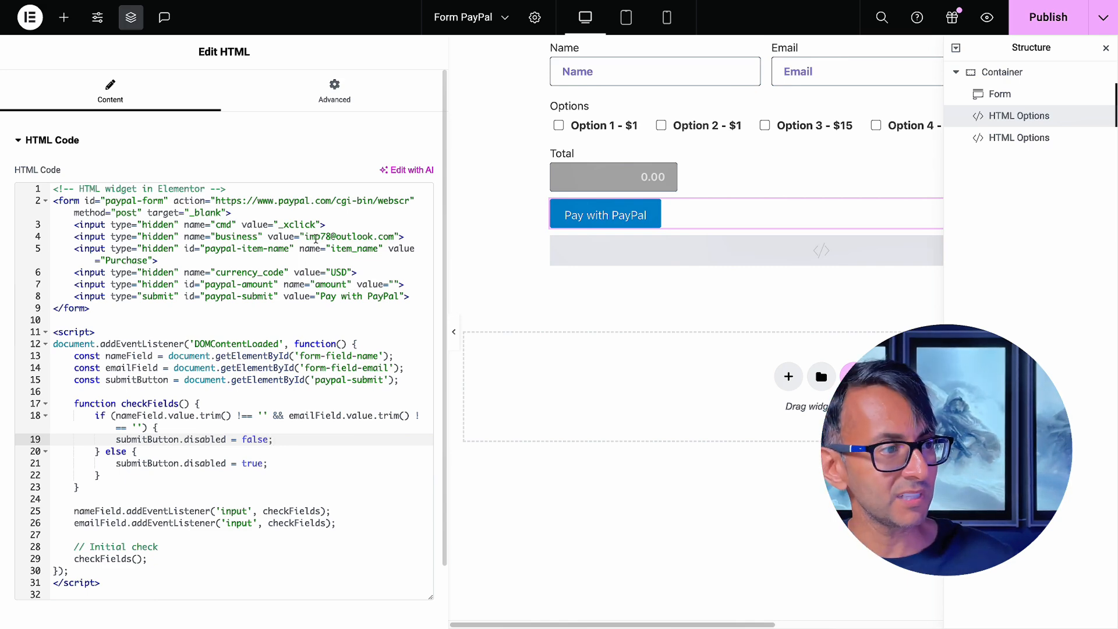
Open the second HTML widget's script and examine its field IDs and option price cases, highlighting the Option 1 label
click(998, 137)
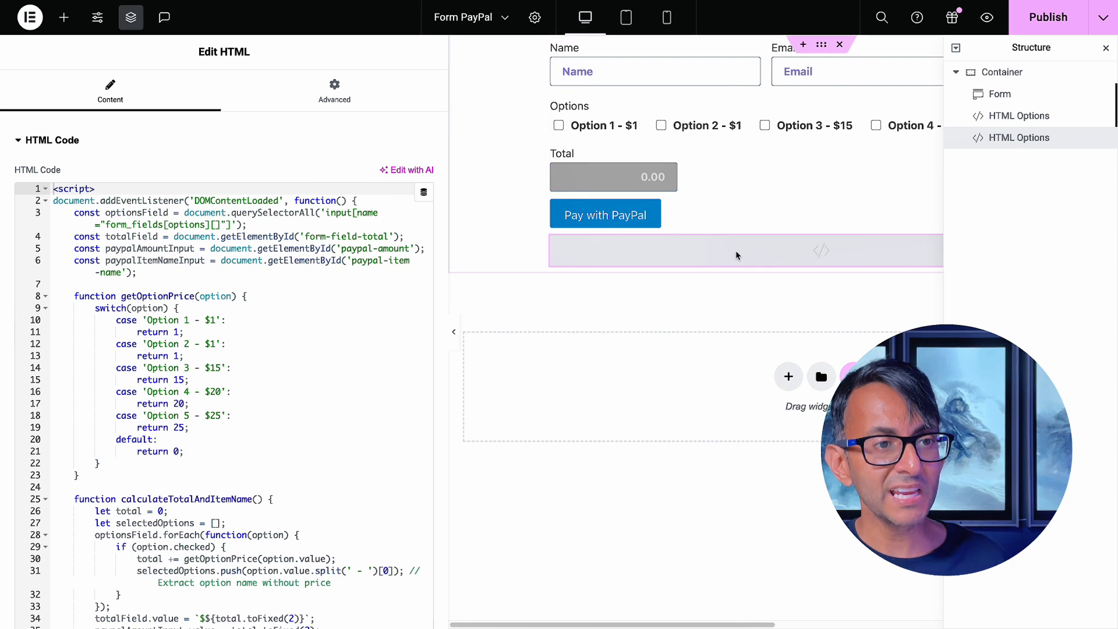
drag(441, 289, 475, 289)
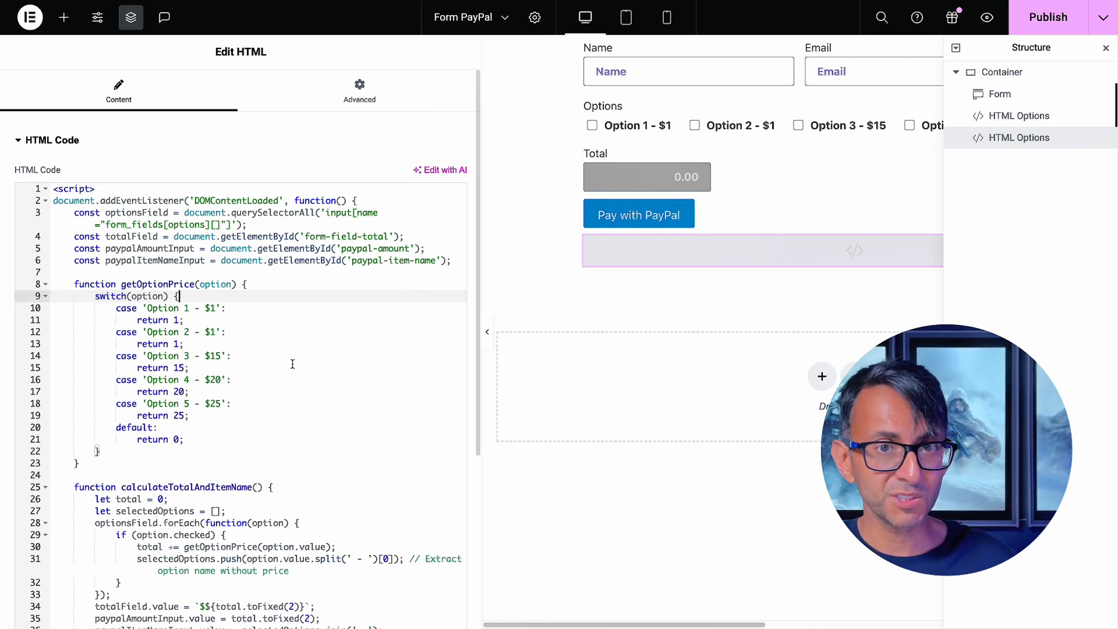
click(399, 344)
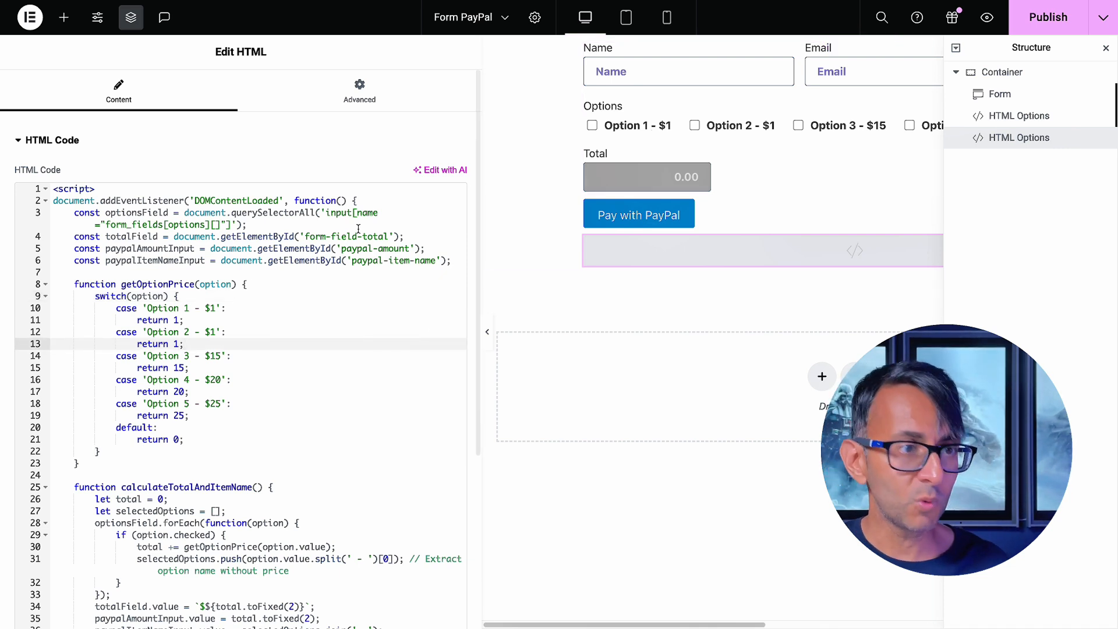
drag(216, 309, 147, 308)
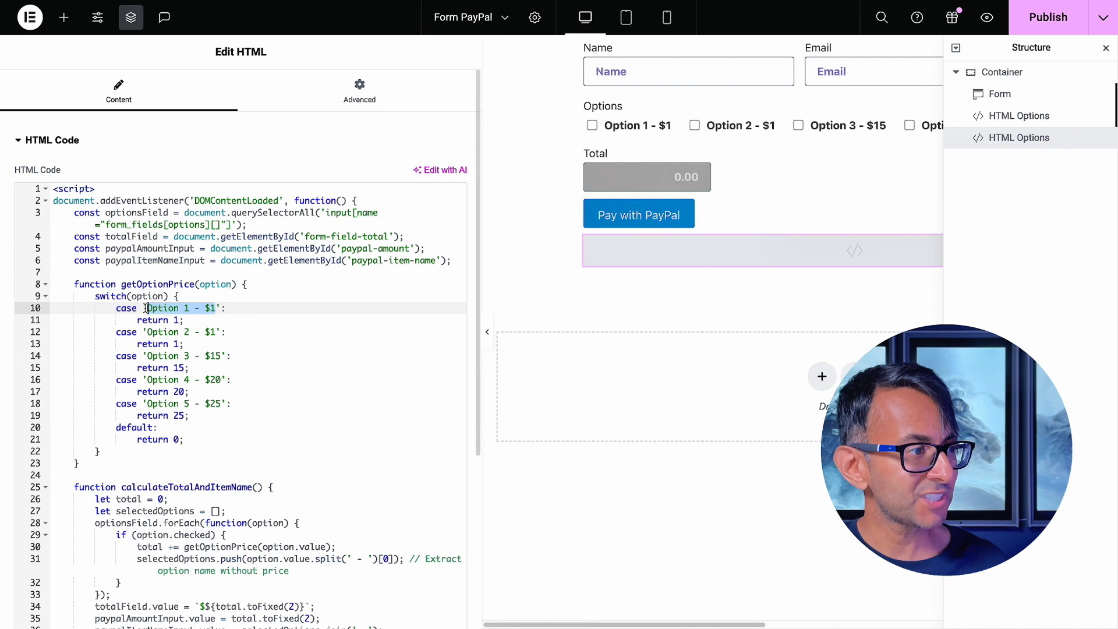
click(277, 336)
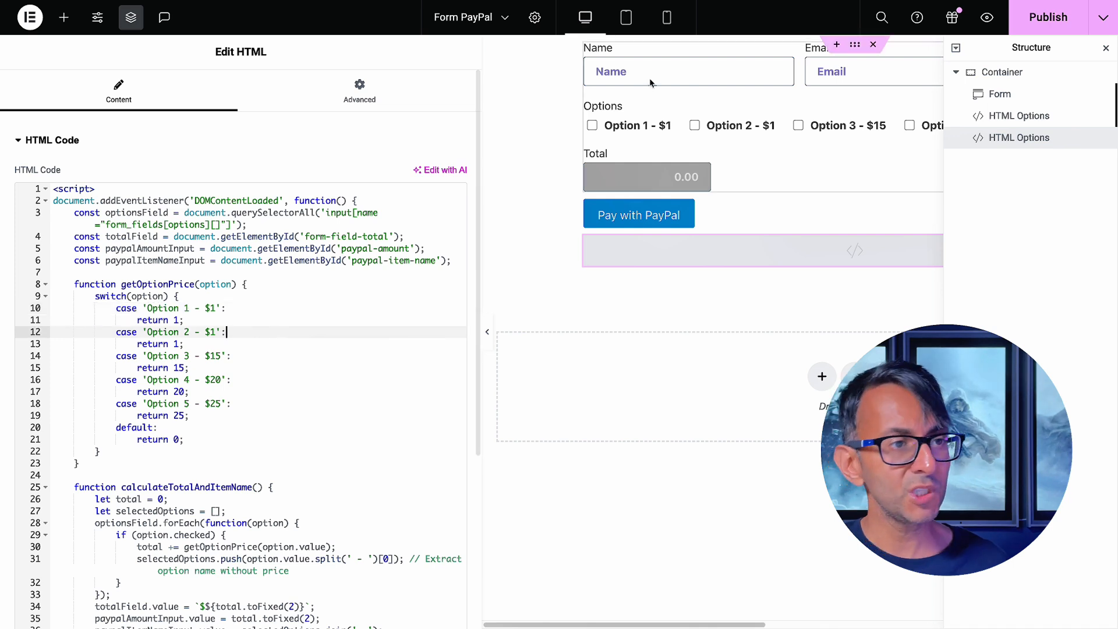
Try $100 as the price in the script's Option 1 case label, restore $1, and review the rest of the script
click(215, 308)
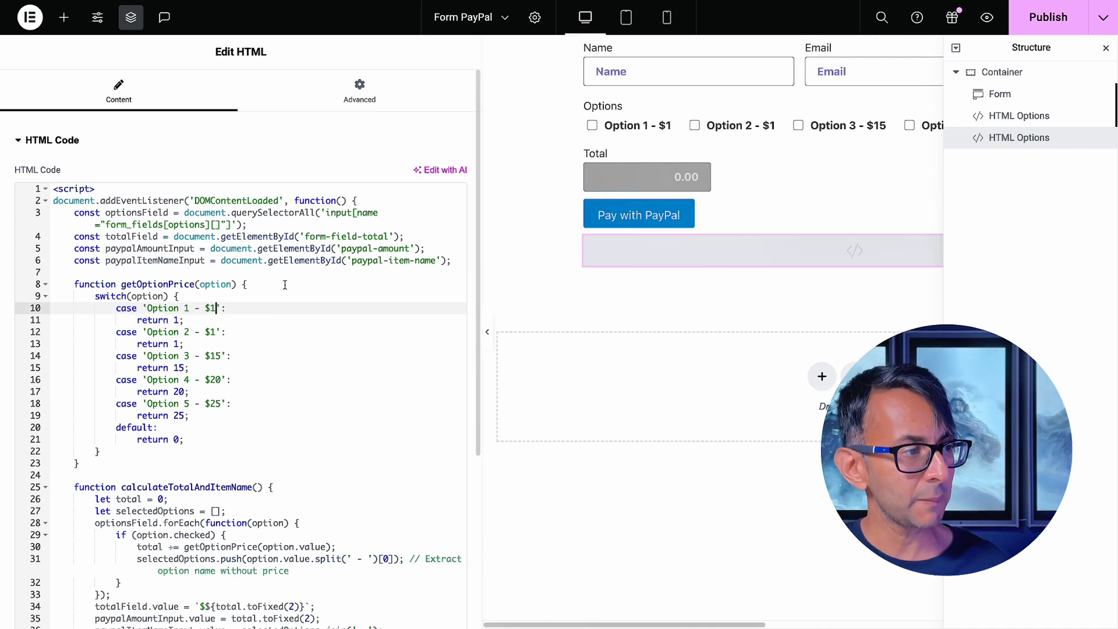
text(00)
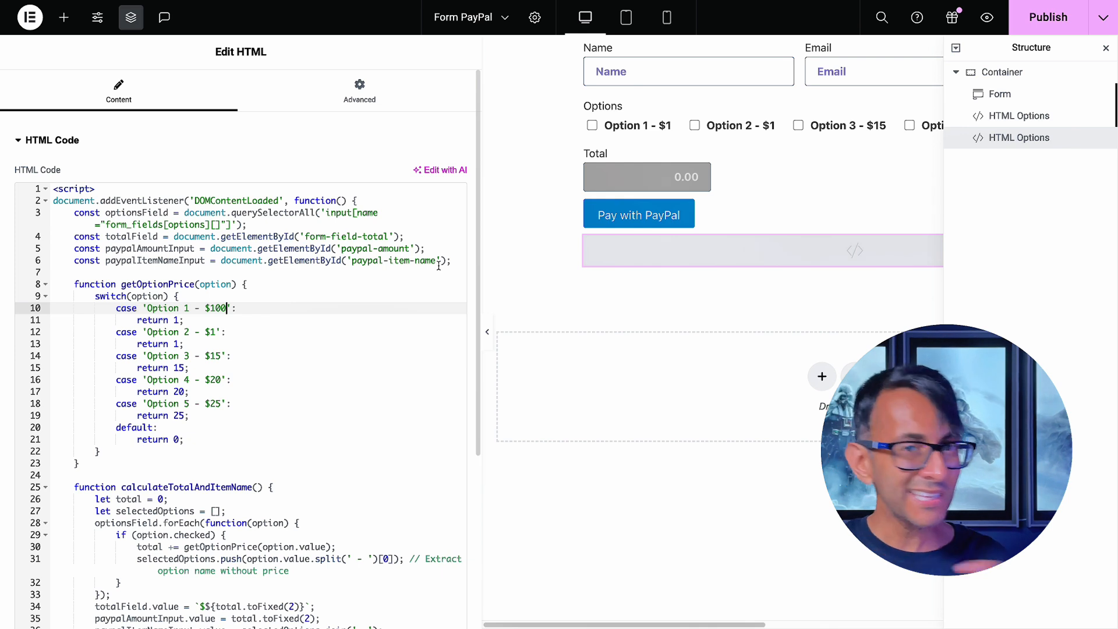
key(BackSpace)
key(BackSpace)
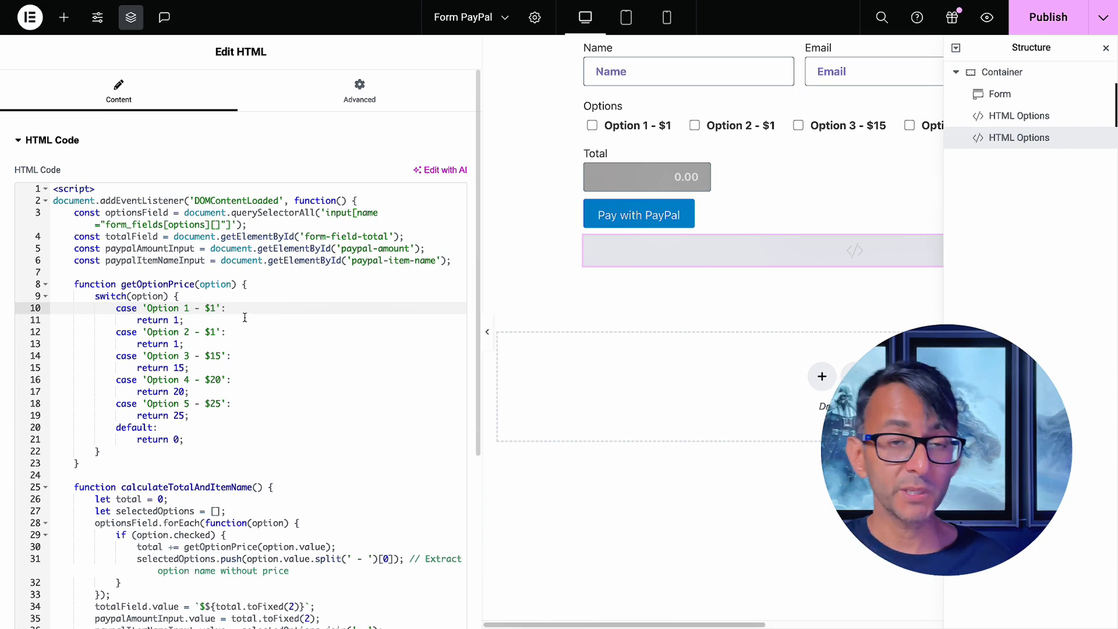
scroll(244, 318, down, 5)
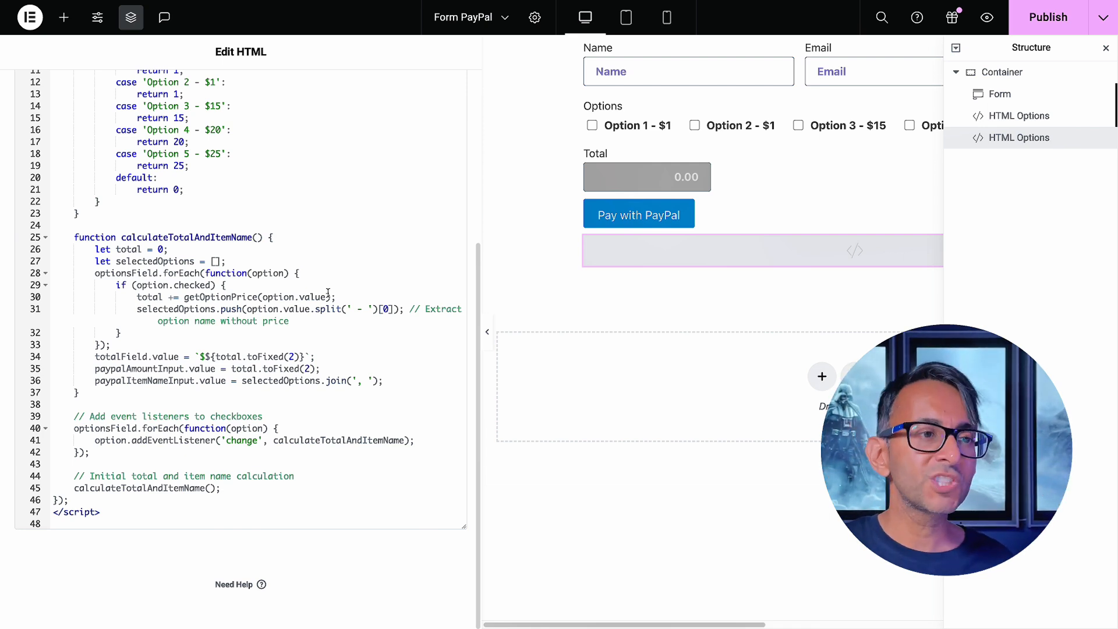
Open the custom CSS of the PayPal button's HTML widget and set the #paypal-submit background color to #ff0050
click(724, 216)
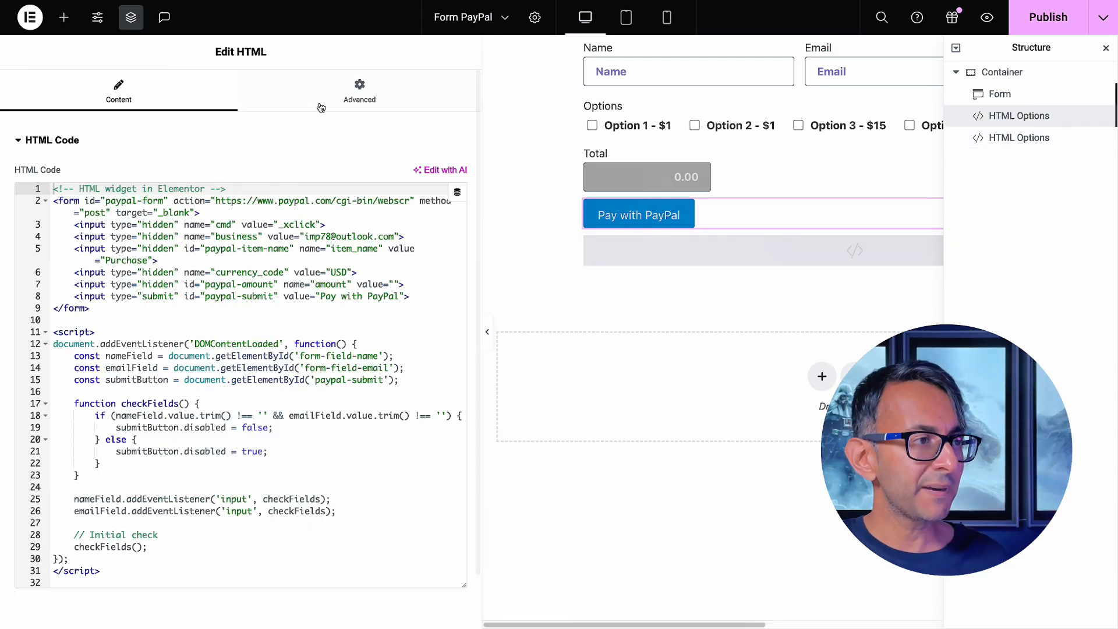
click(357, 99)
scroll(349, 385, down, 6)
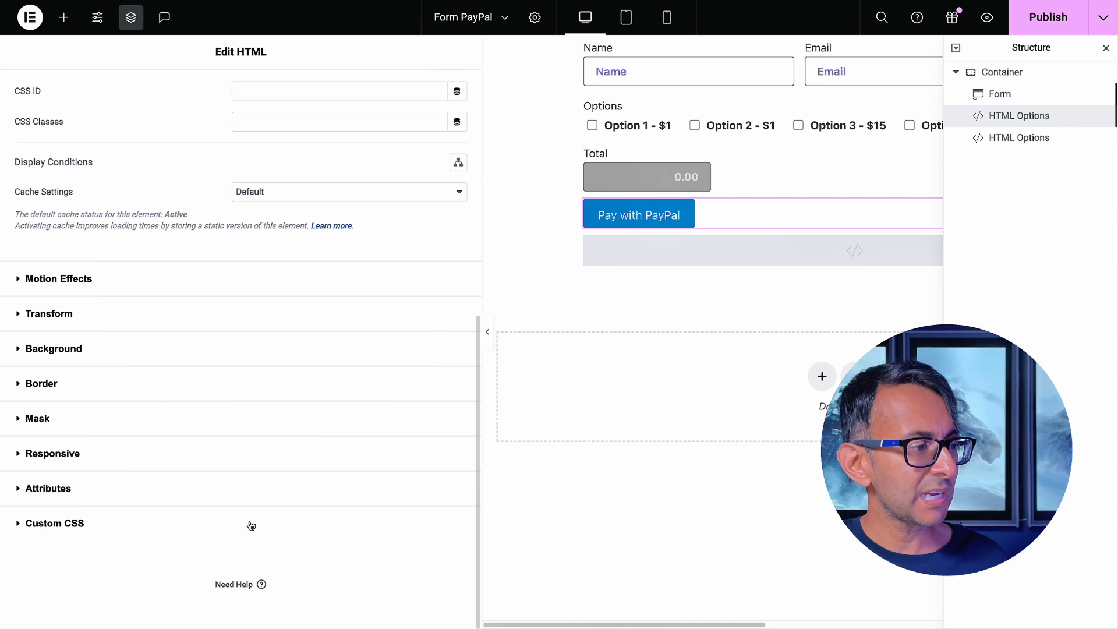
click(273, 523)
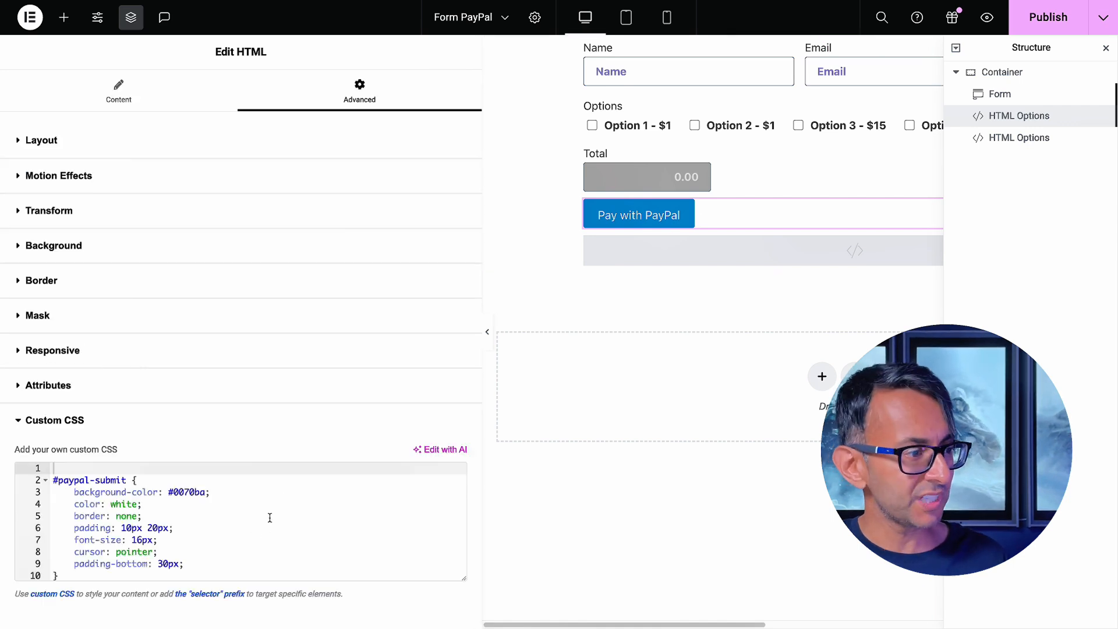
click(316, 434)
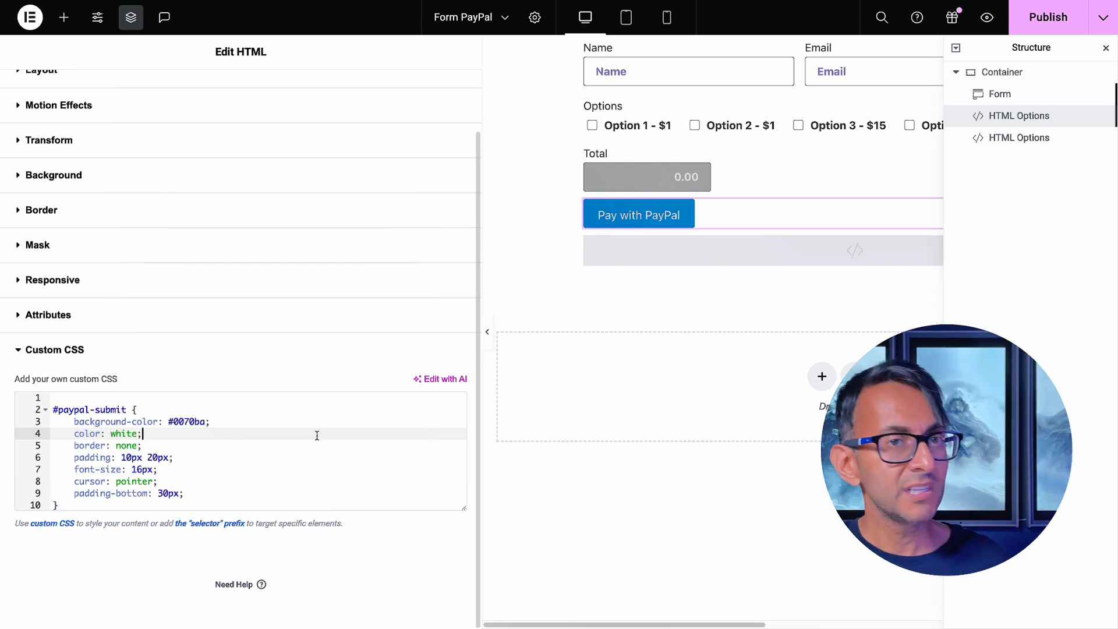
double_click(186, 421)
text(ff0050)
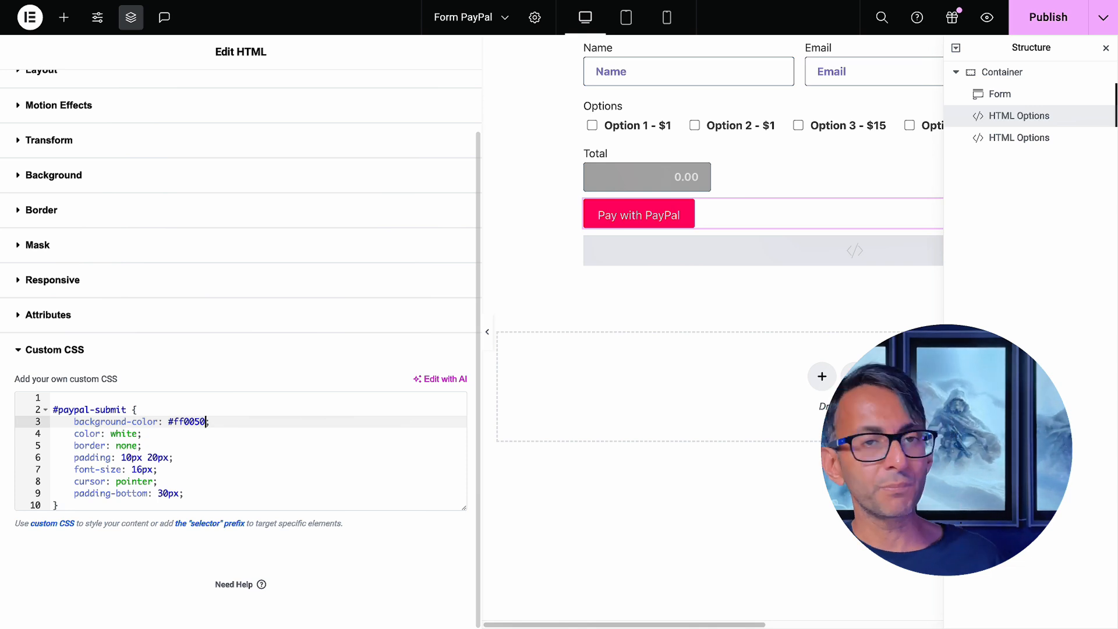
Try deleting the padding-bottom line from the #paypal-submit rule and undo the deletion
drag(184, 493, 52, 493)
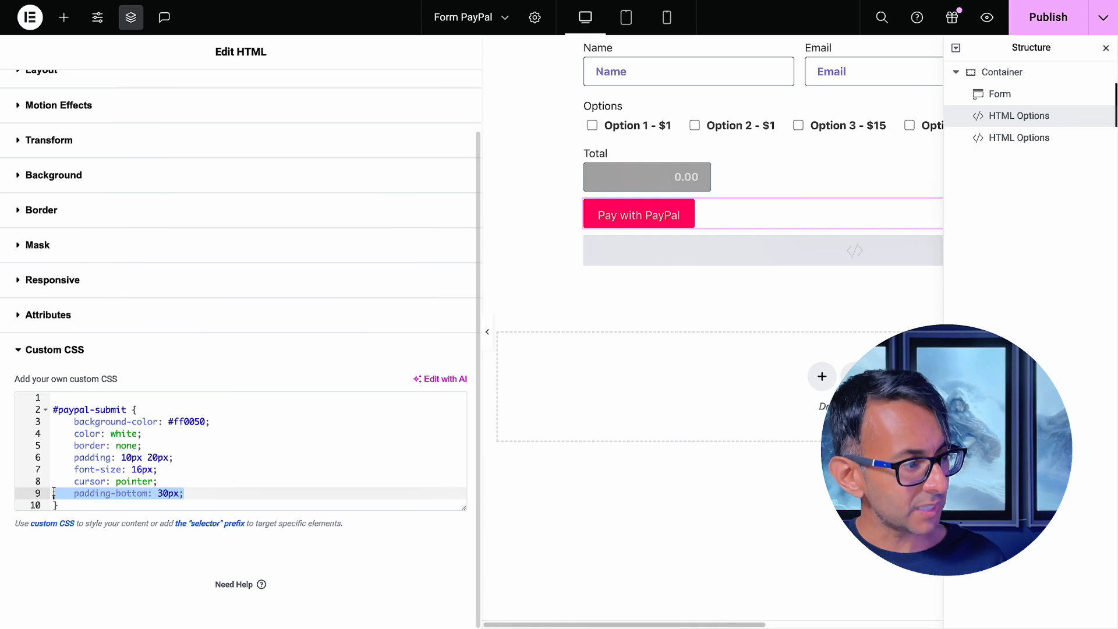
key(BackSpace)
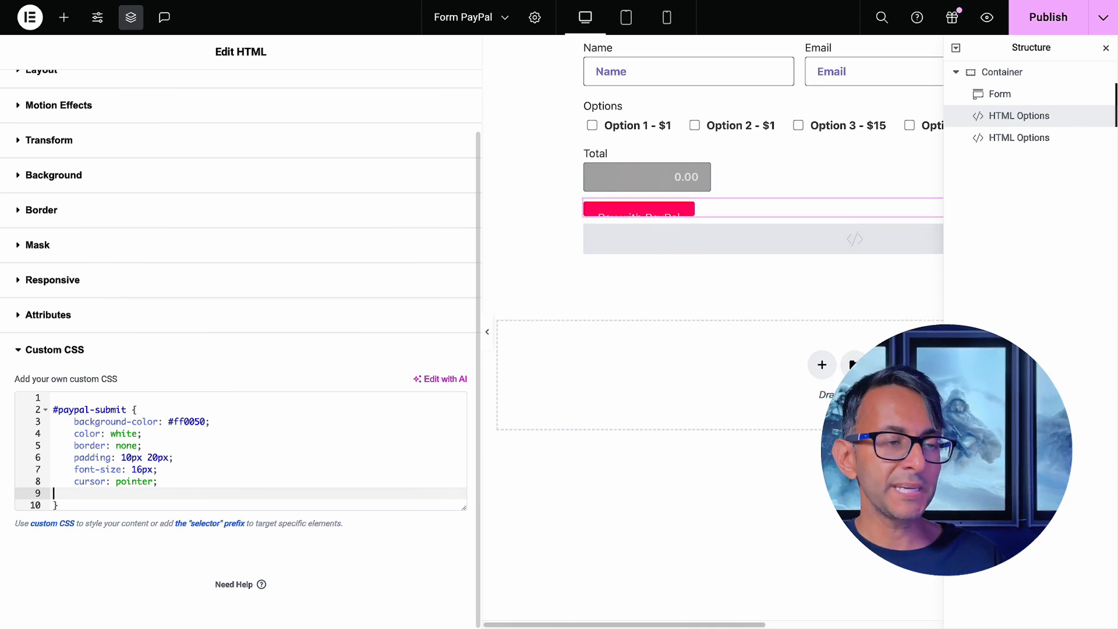
key(ctrl+z)
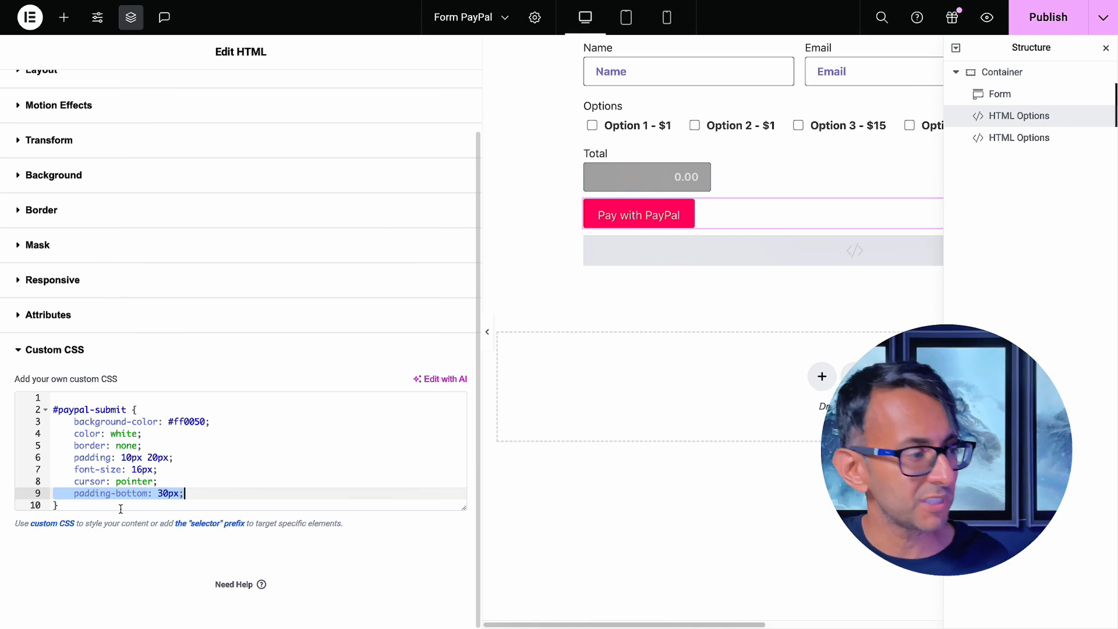
Set the padding-bottom in the #paypal-submit rule to 34px
click(169, 493)
key(BackSpace)
text(5)
key(BackSpace)
text(4)
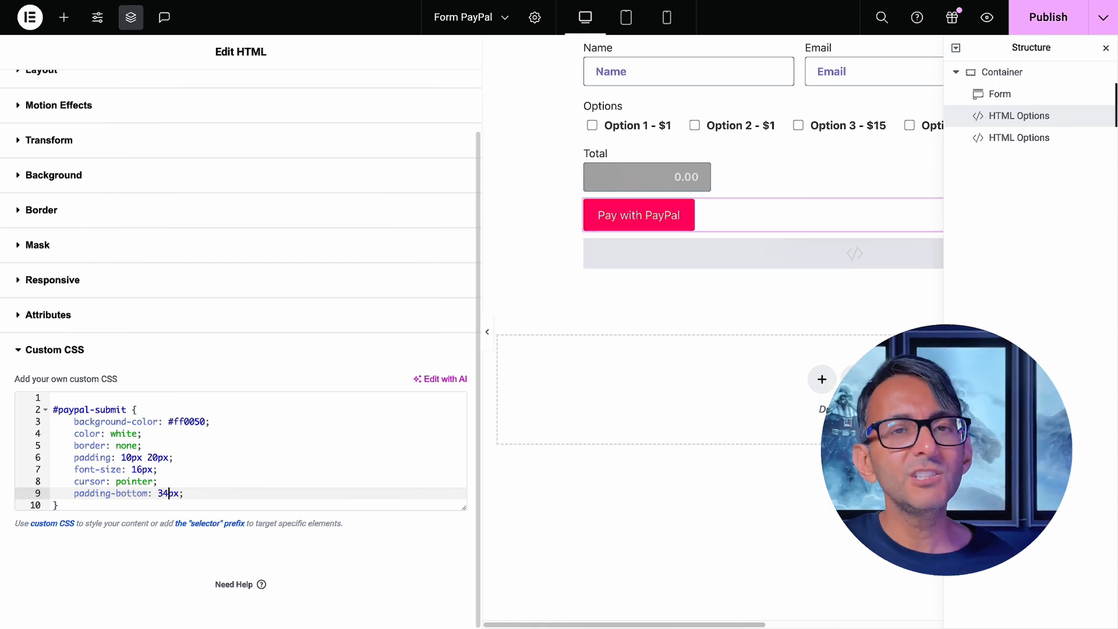
click(338, 469)
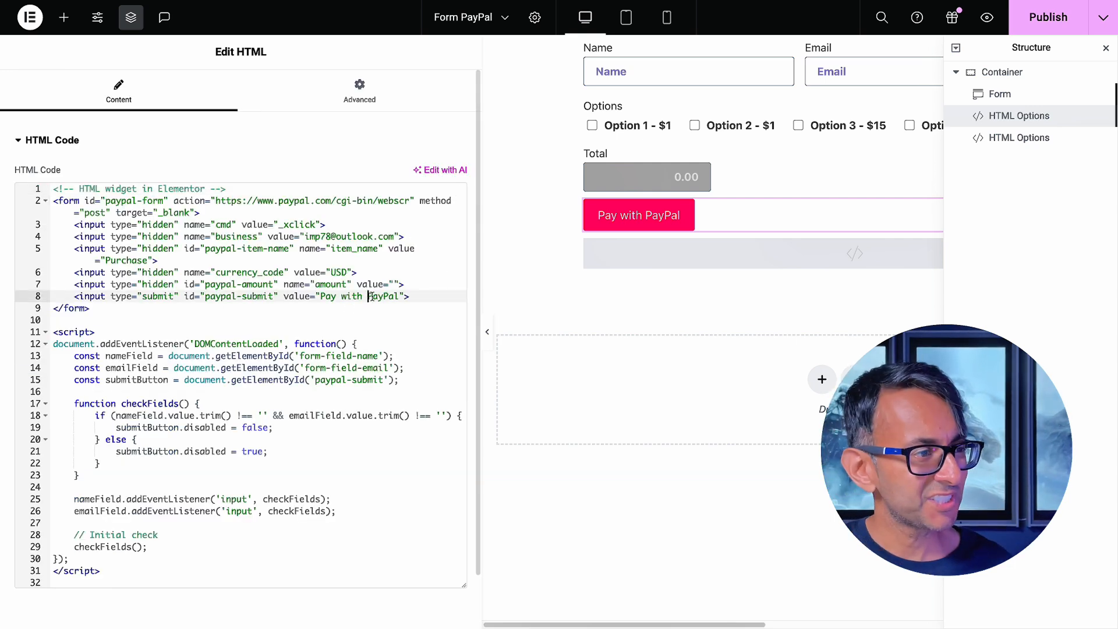
Try inserting "fgfgf" before "PayPal" in the submit input's value in the HTML code and remove it again
text(fgfgf)
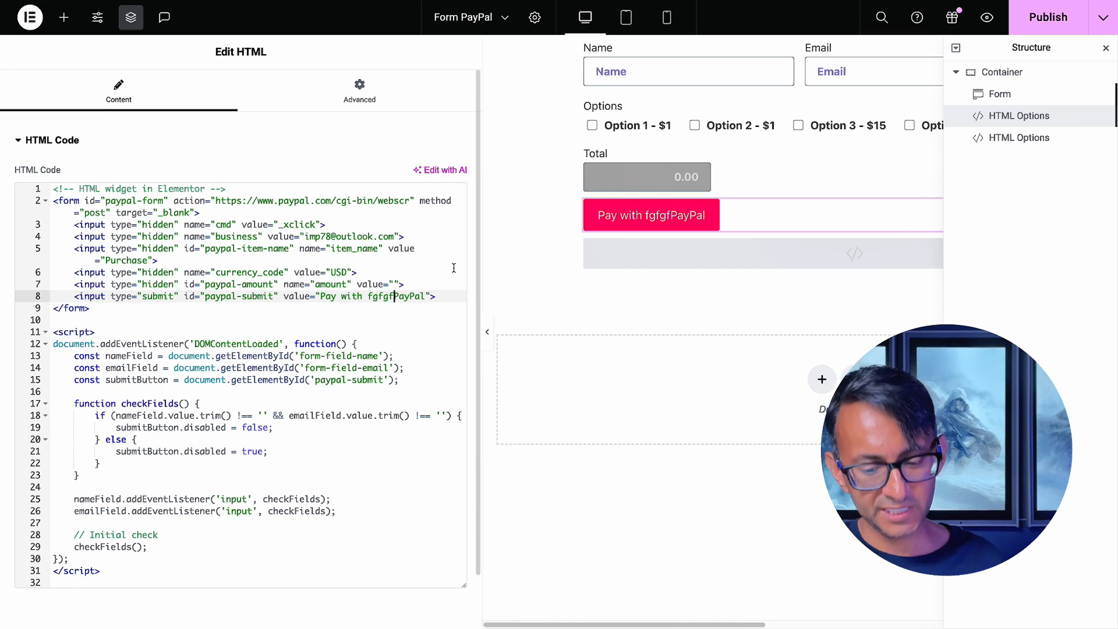
key(BackSpace)
key(BackSpace)
key(BackSpace)
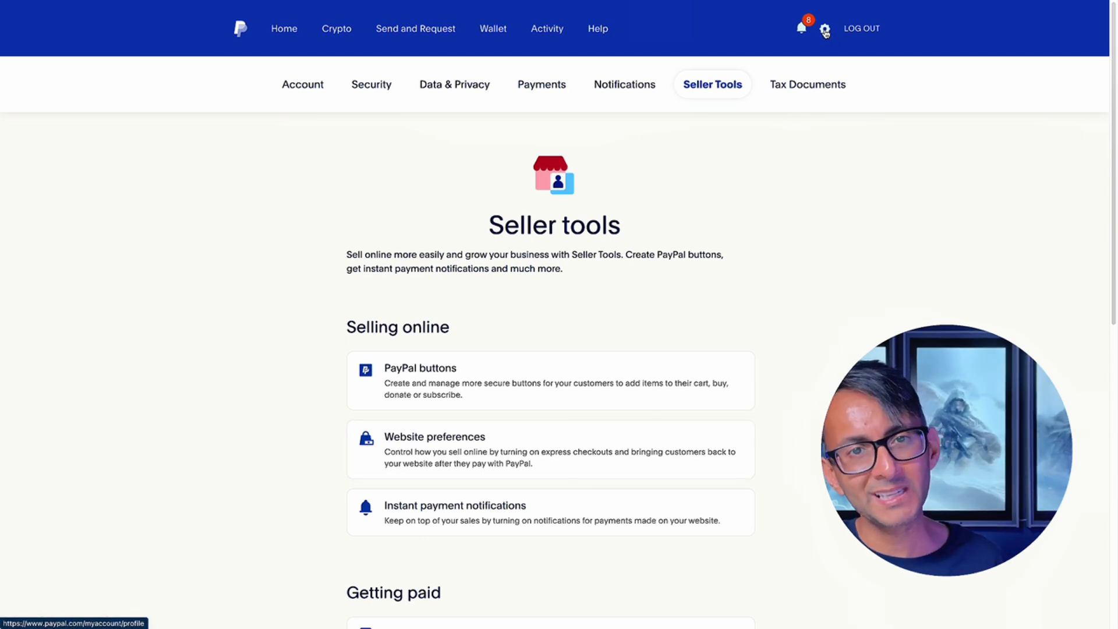
Open the Seller Tools section of the PayPal account settings
click(716, 86)
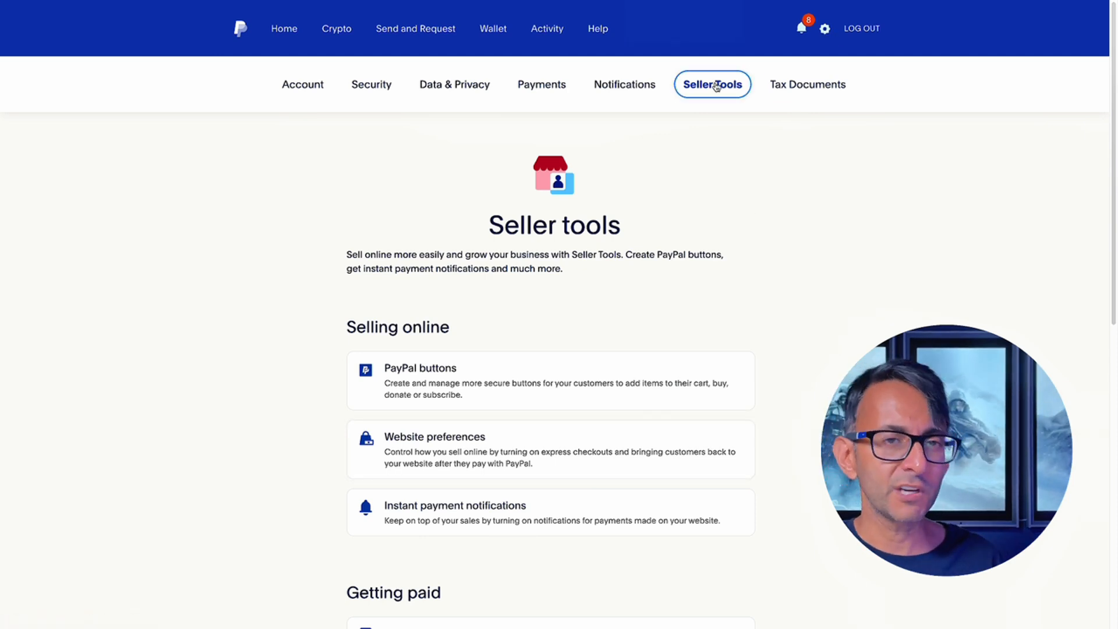
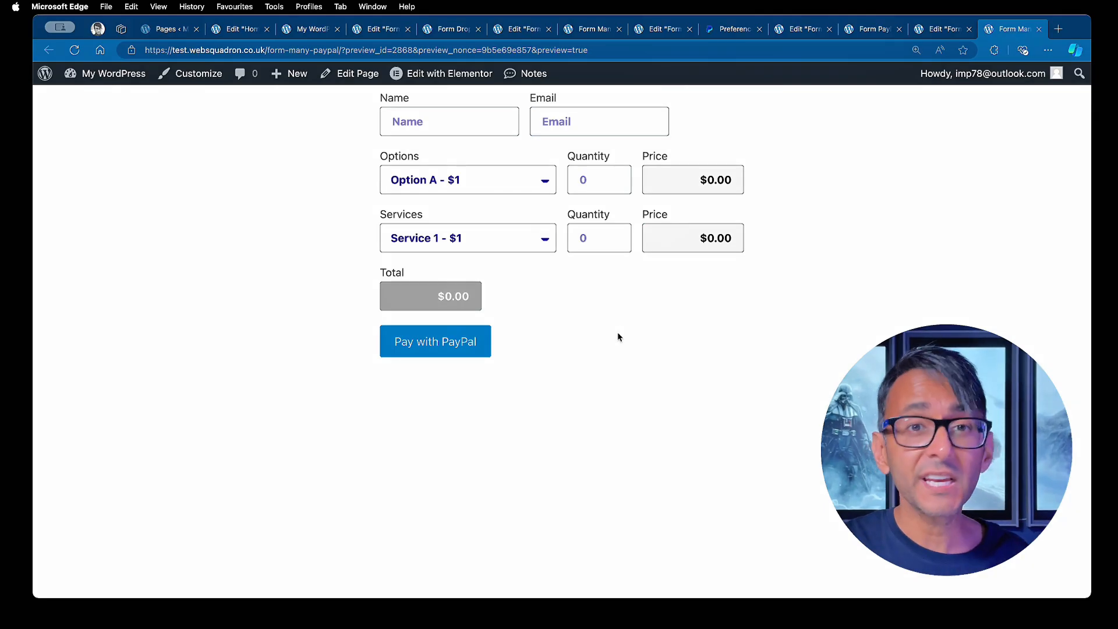
Choose Option C - $1 in the previewed Form Many Paypal page and set its quantity to 4
click(543, 191)
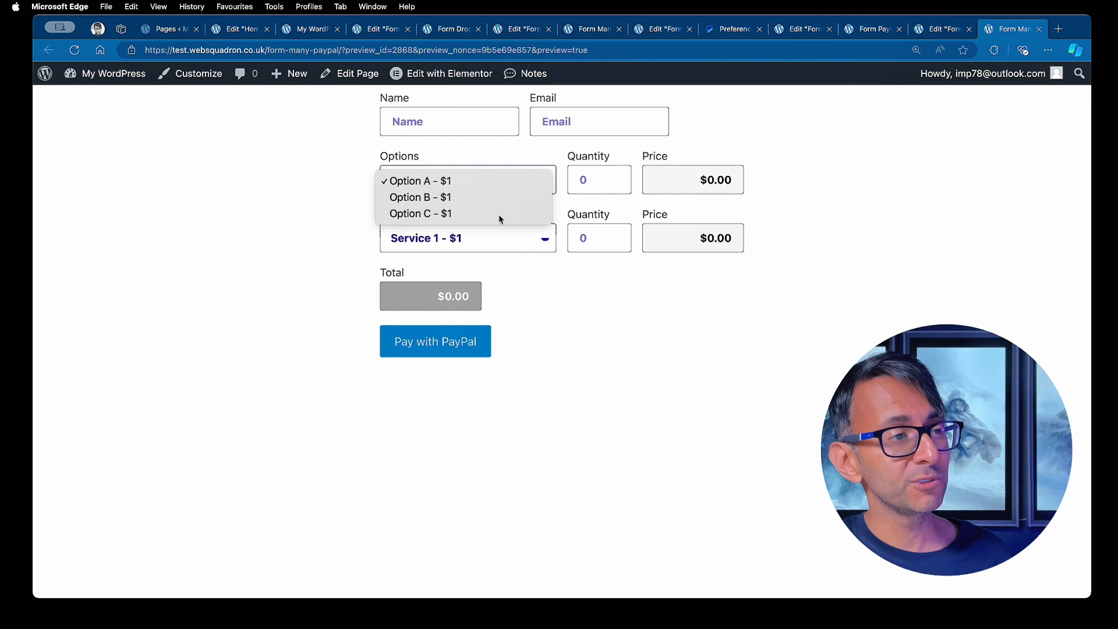
click(502, 213)
click(614, 176)
click(613, 176)
click(614, 175)
click(614, 175)
Choose Service 2 - $1 in the Services list and set its quantity to 3
click(543, 241)
click(459, 259)
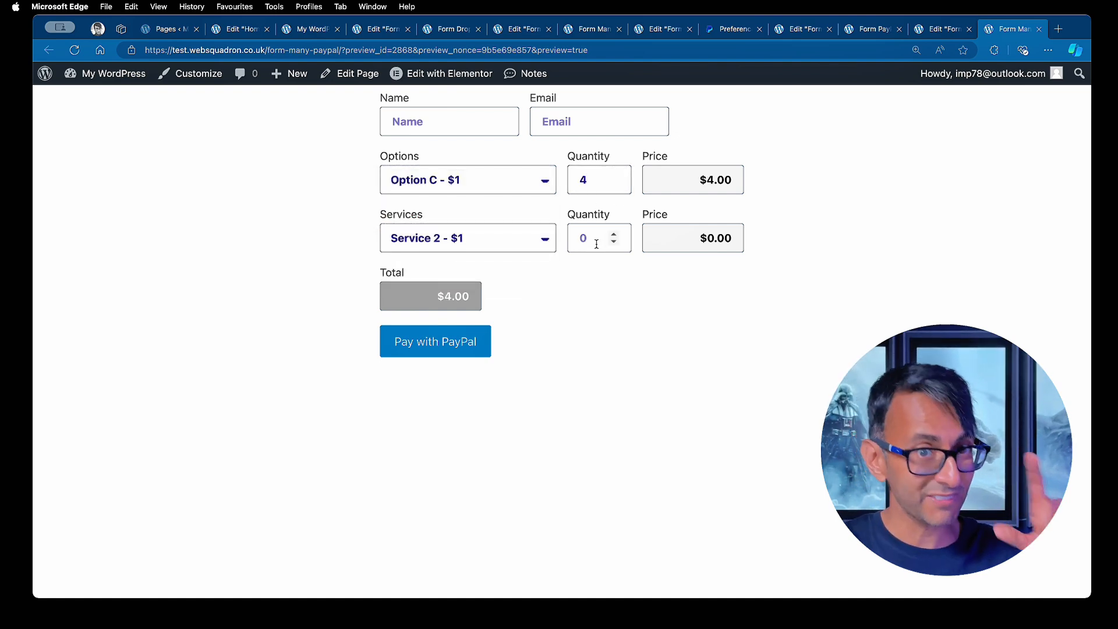
click(614, 234)
click(613, 234)
click(613, 234)
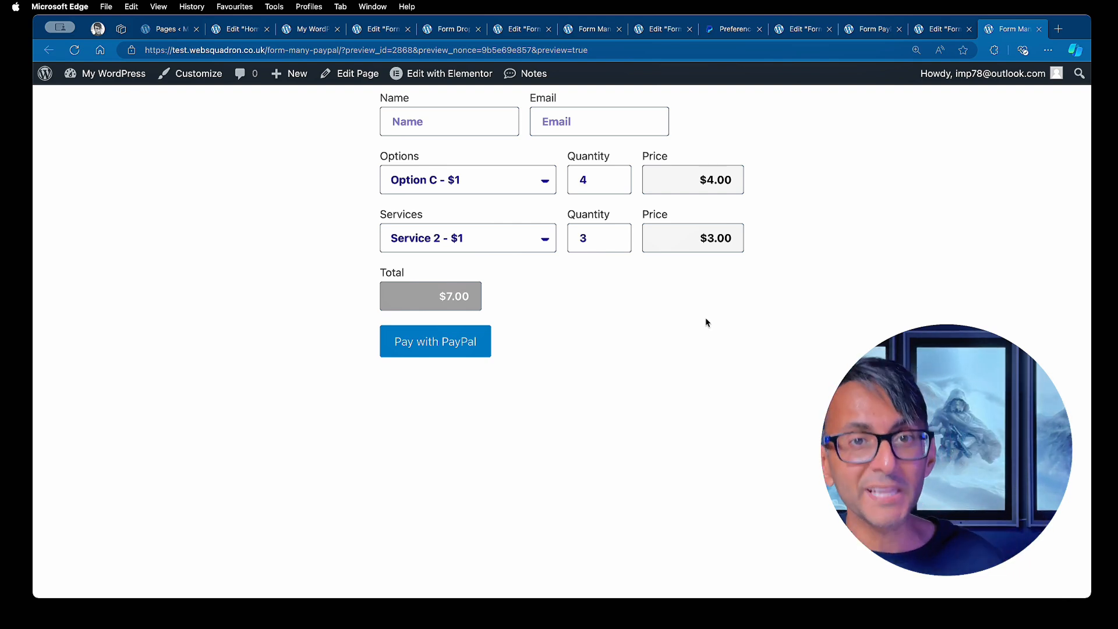
Return to the Form Many Paypal editor and examine the Options field's list of choices and its ID
click(941, 28)
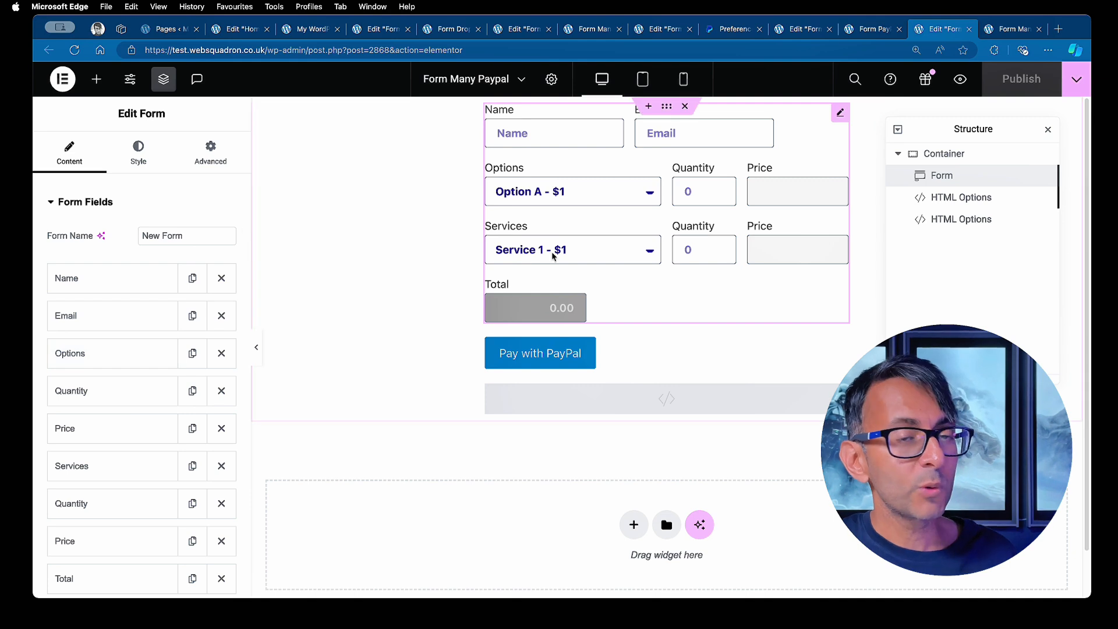
click(125, 351)
scroll(227, 352, down, 5)
scroll(227, 352, up, 2)
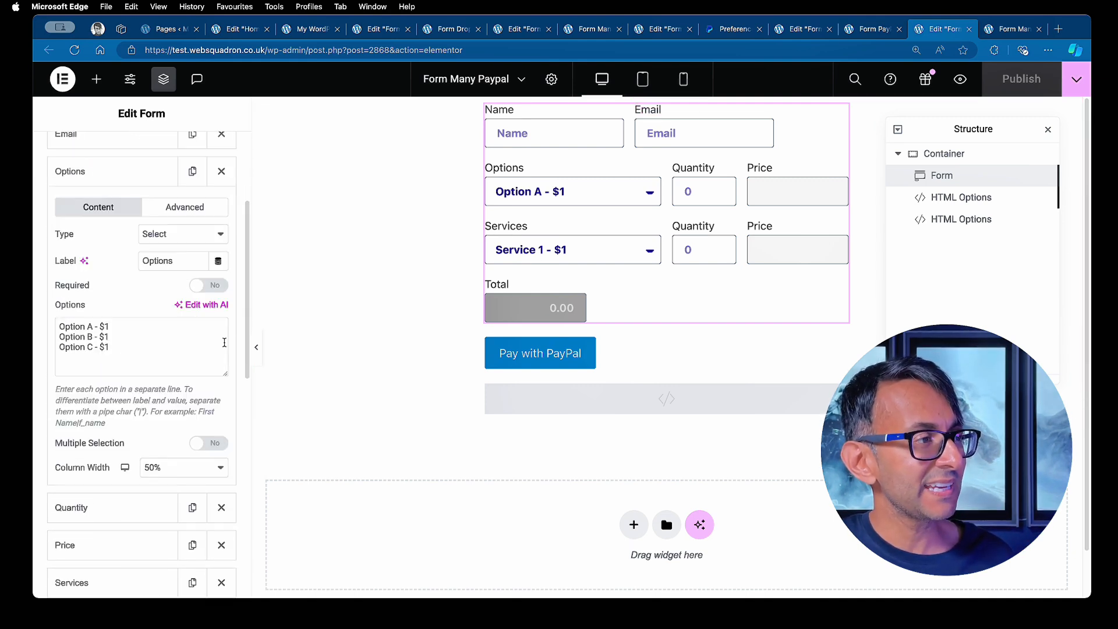
scroll(126, 369, up, 1)
key(super+a)
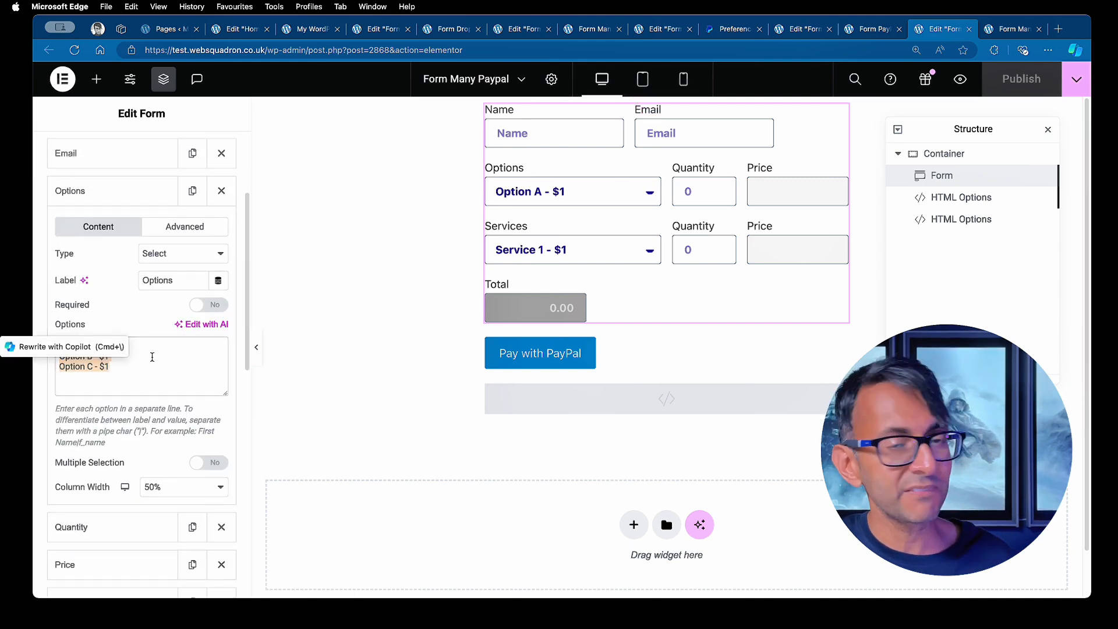
click(152, 356)
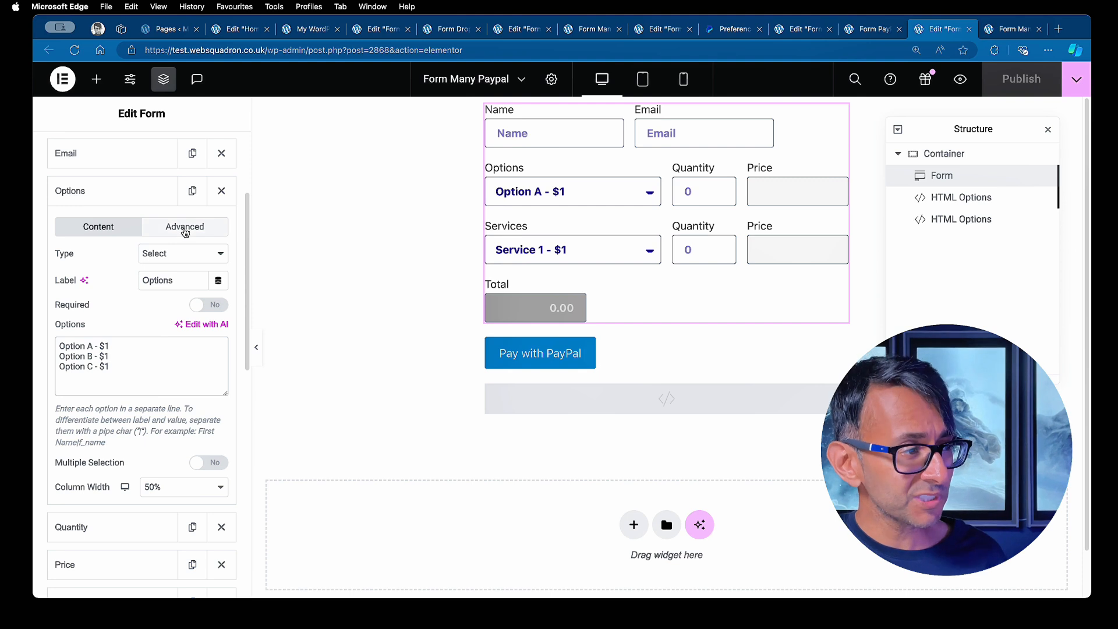
click(182, 232)
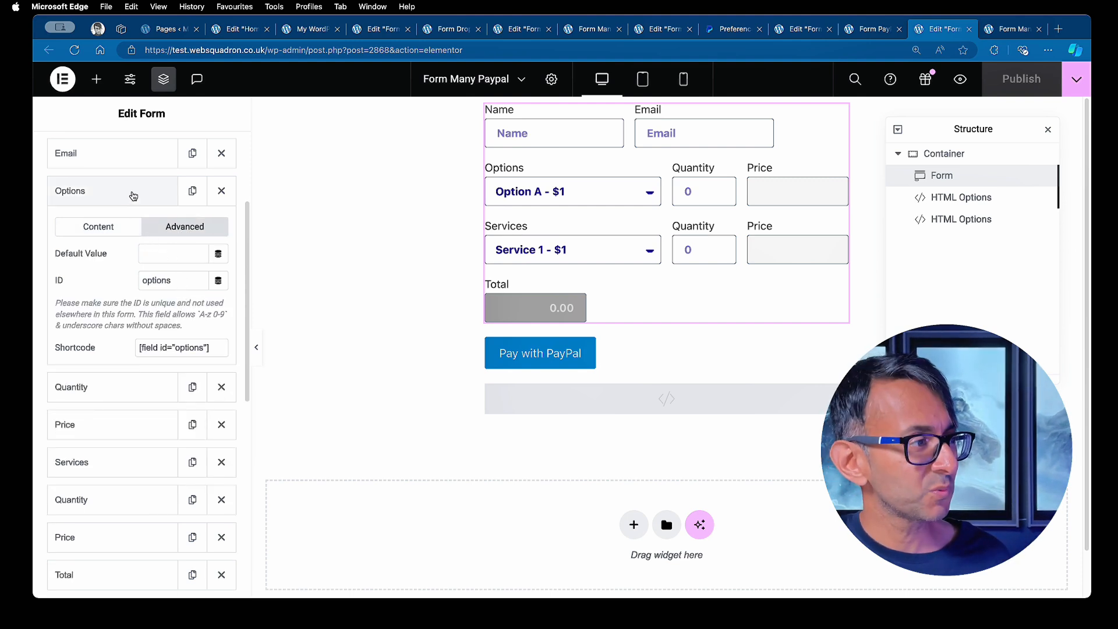
Show the full ID of the Quantity field below Options, widening the editing panel and moving the Structure panel clear of the form
click(117, 197)
click(99, 229)
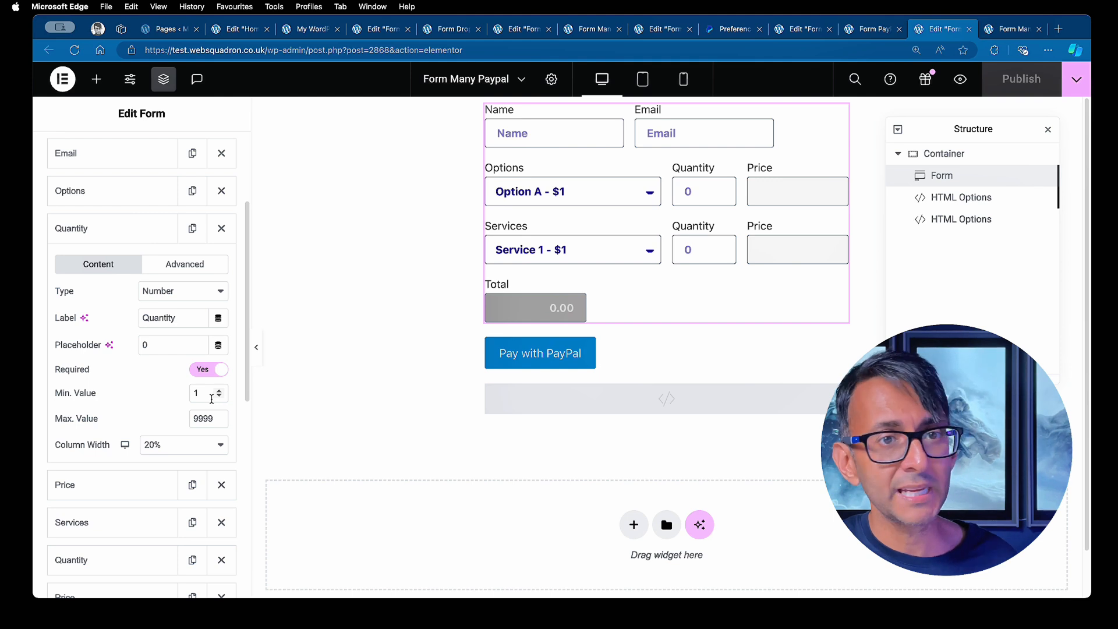
key(ctrl+super+f)
click(170, 205)
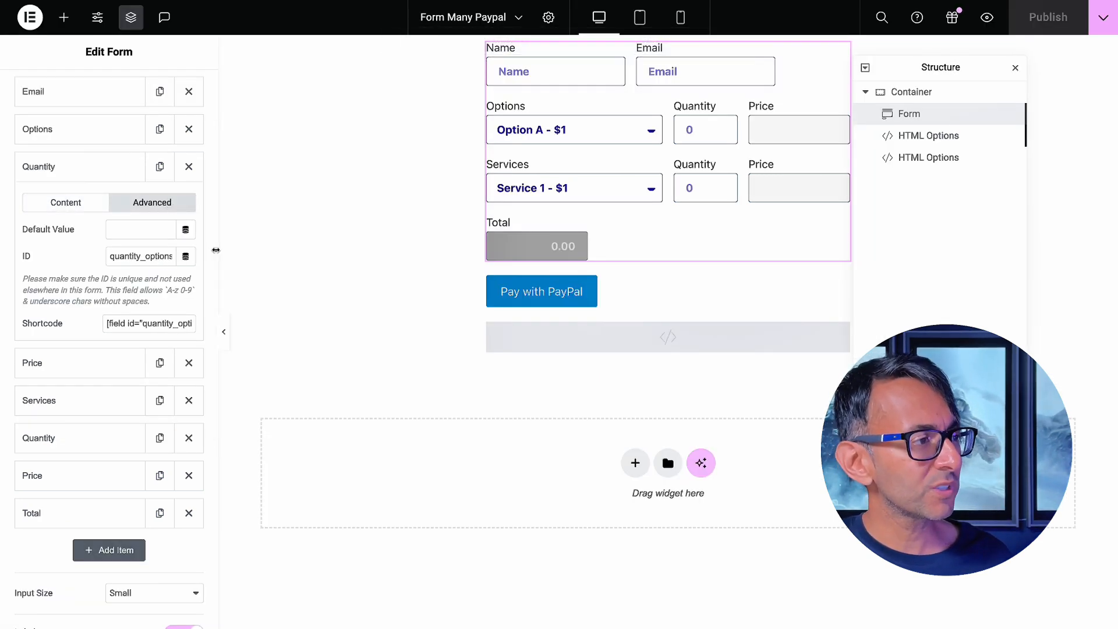
drag(219, 250, 257, 248)
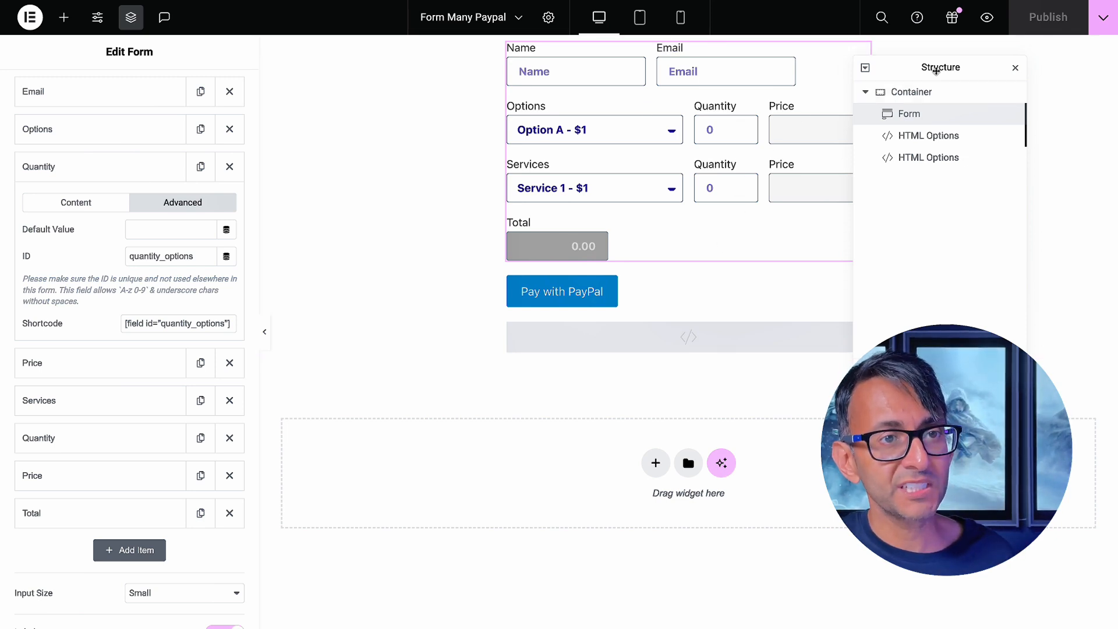
drag(936, 70, 1011, 76)
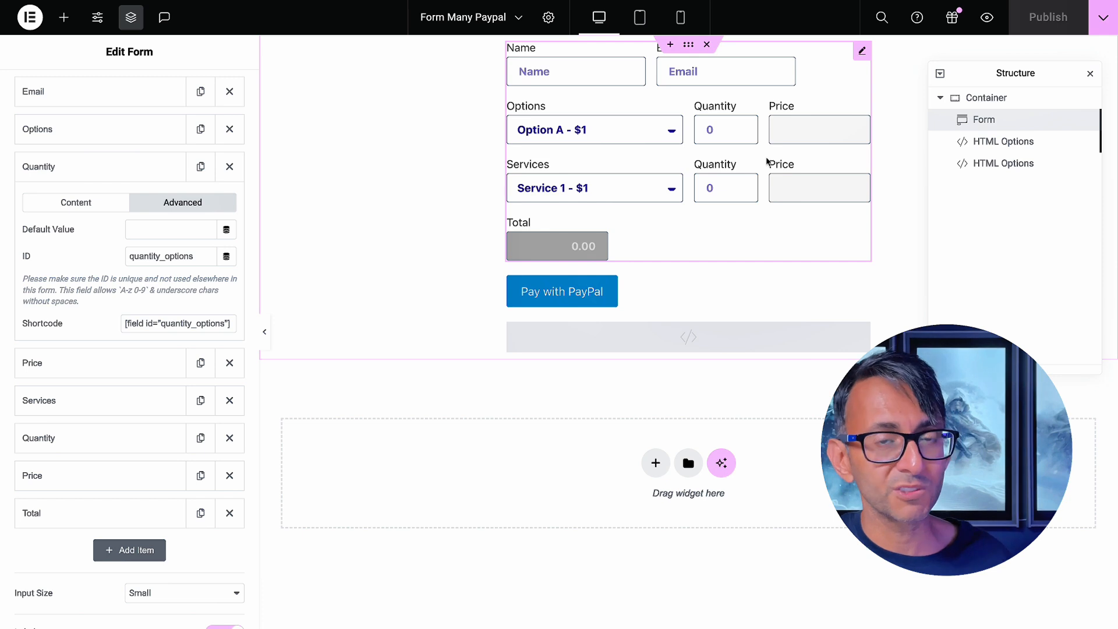
Examine the content settings and ID of the Price field belonging to Options
click(78, 205)
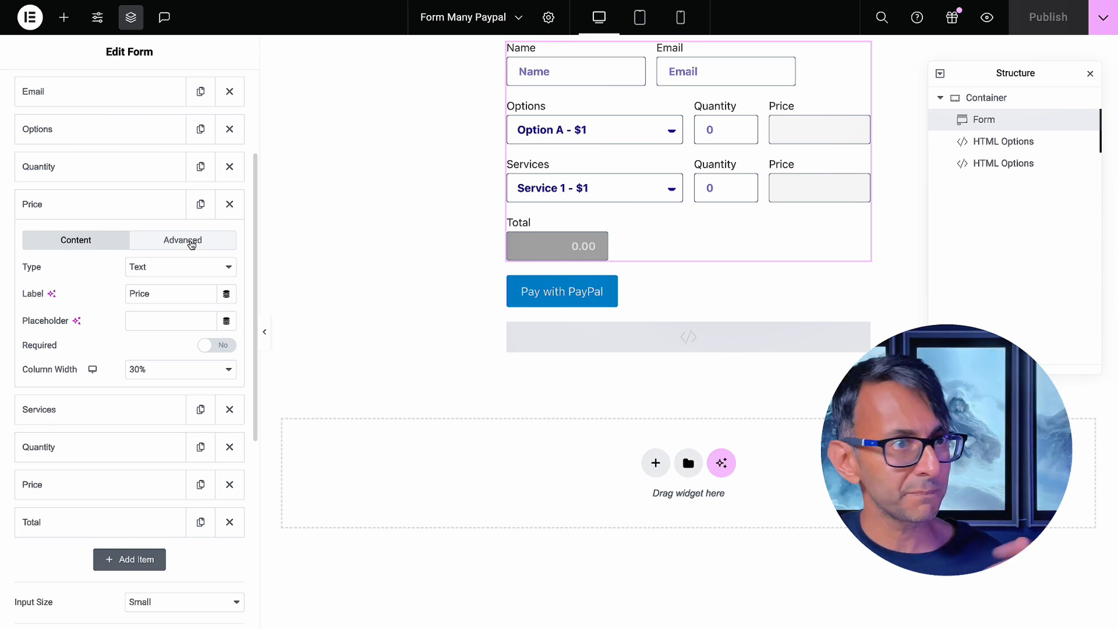
click(191, 245)
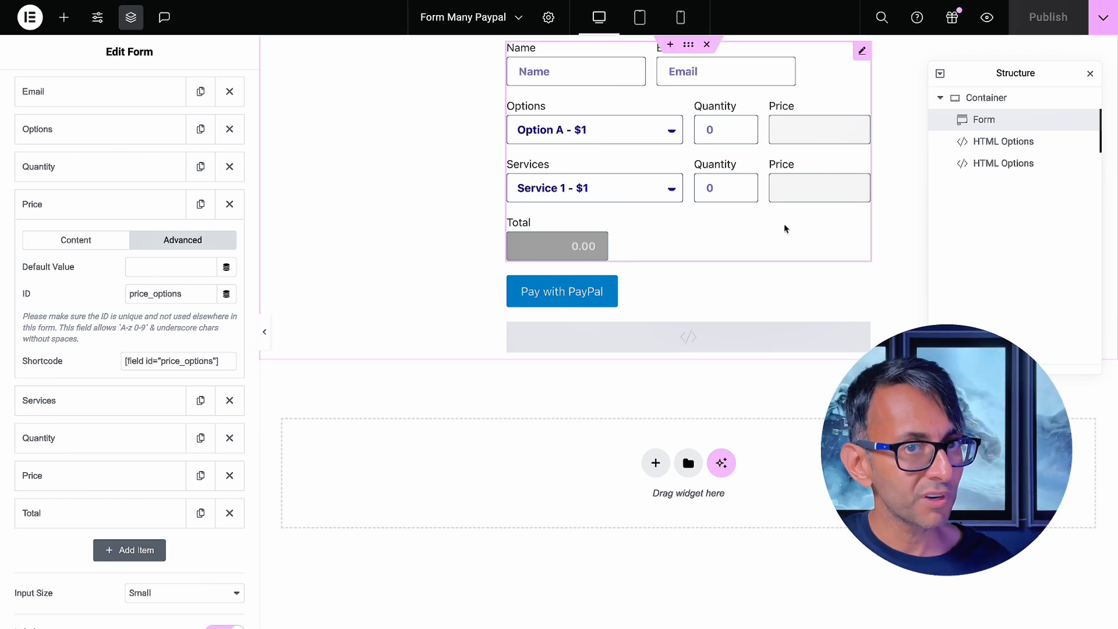
click(128, 217)
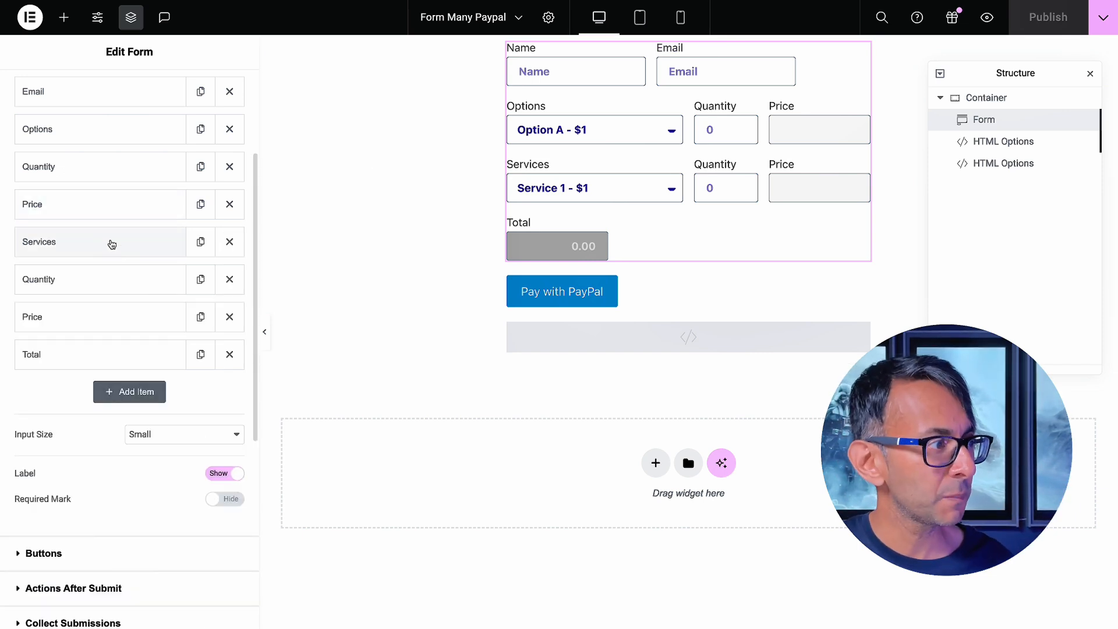
Examine the Services field's choices and ID, and the settings and ID of its Quantity field
click(112, 243)
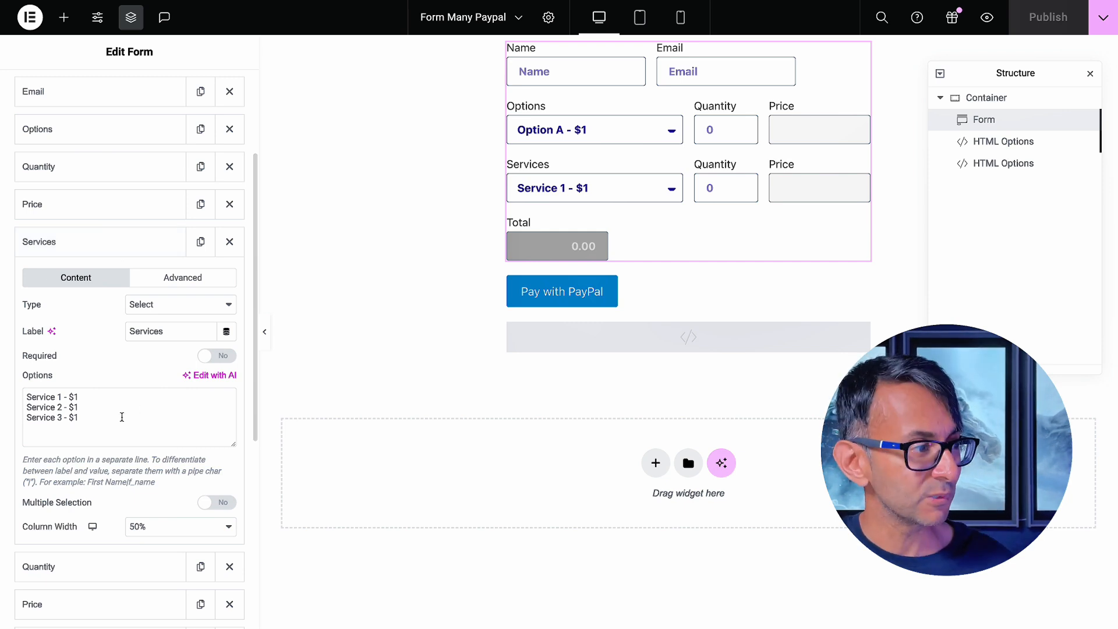
click(184, 279)
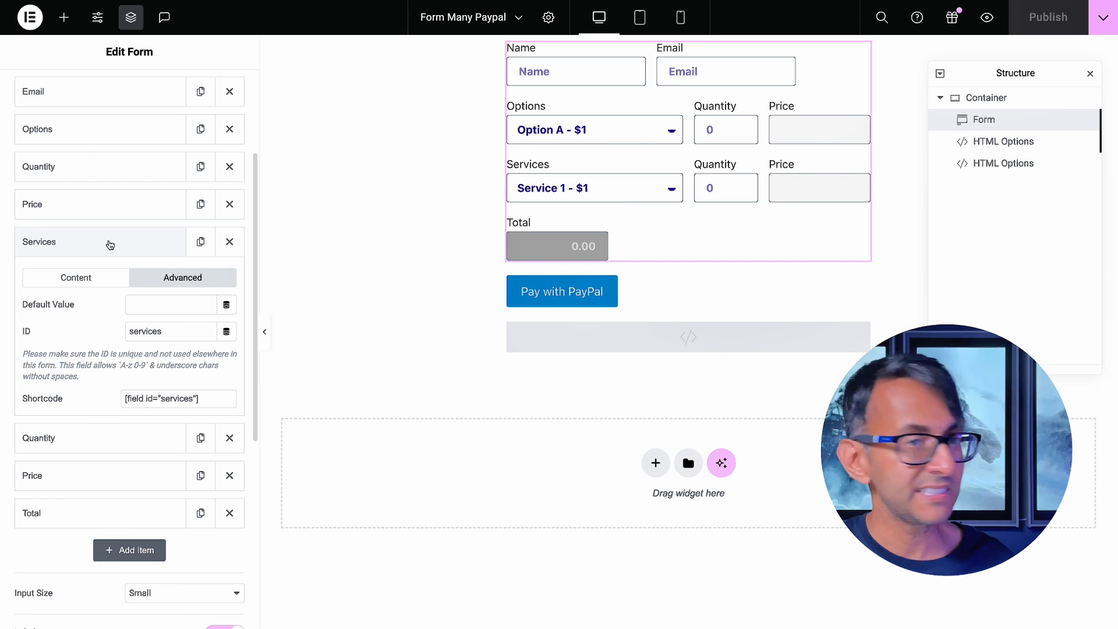
click(110, 244)
click(98, 288)
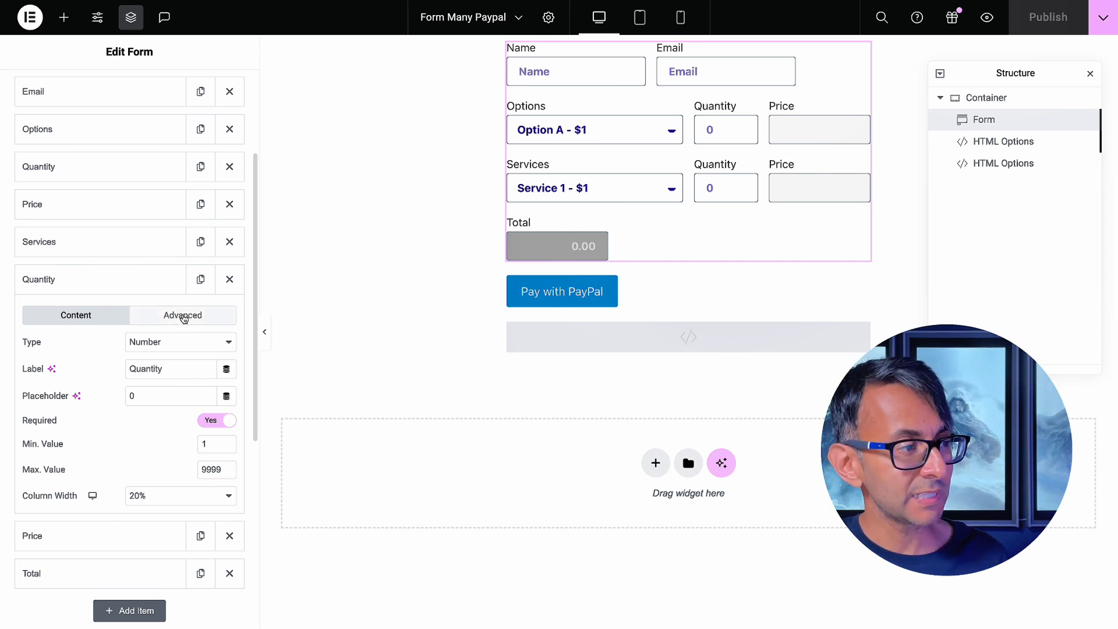
click(184, 316)
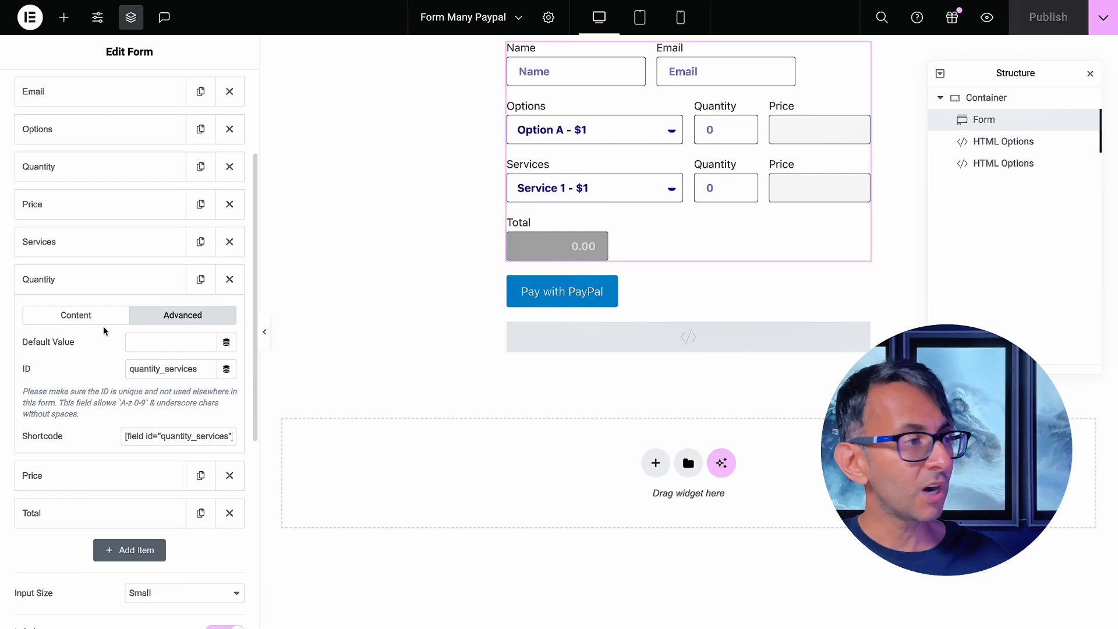
click(110, 282)
Examine the settings and IDs of the Services price field and the Total field
click(101, 315)
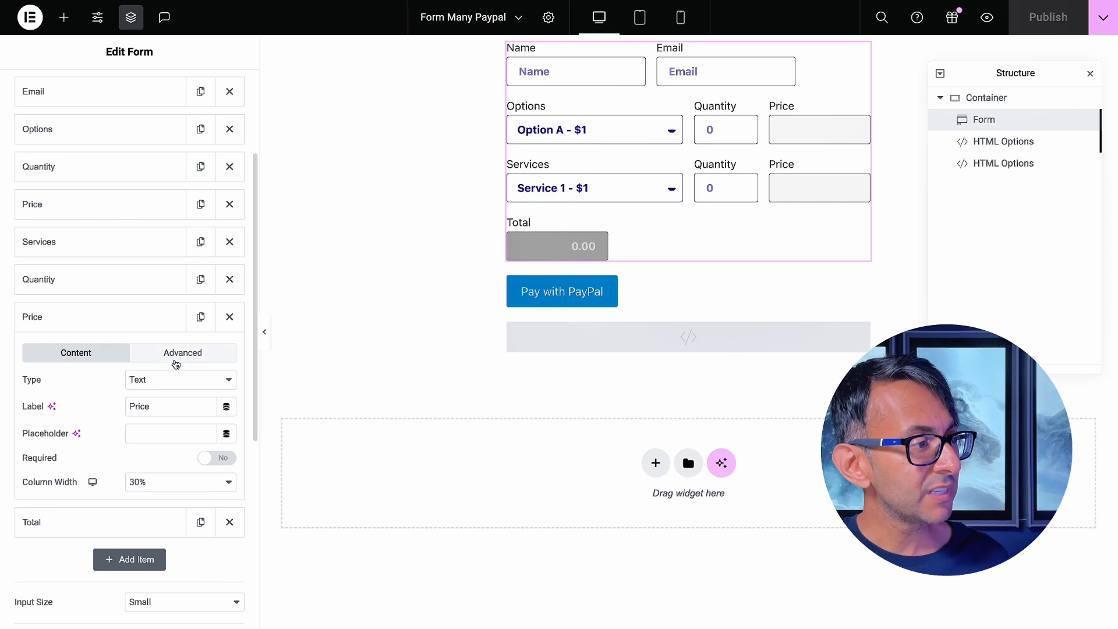
click(174, 359)
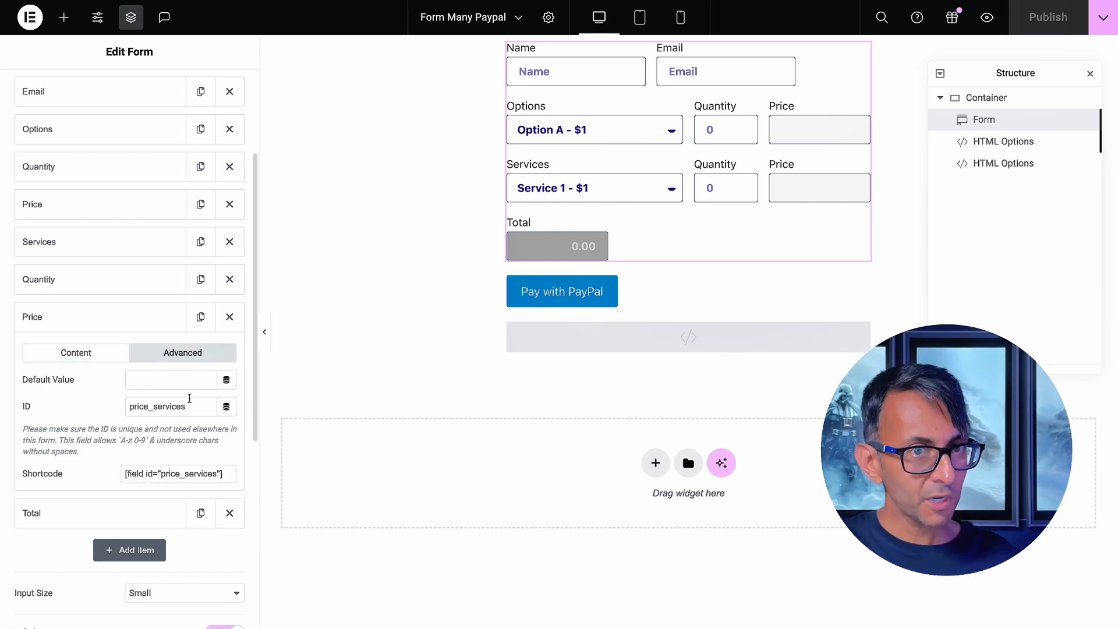
click(143, 320)
click(117, 353)
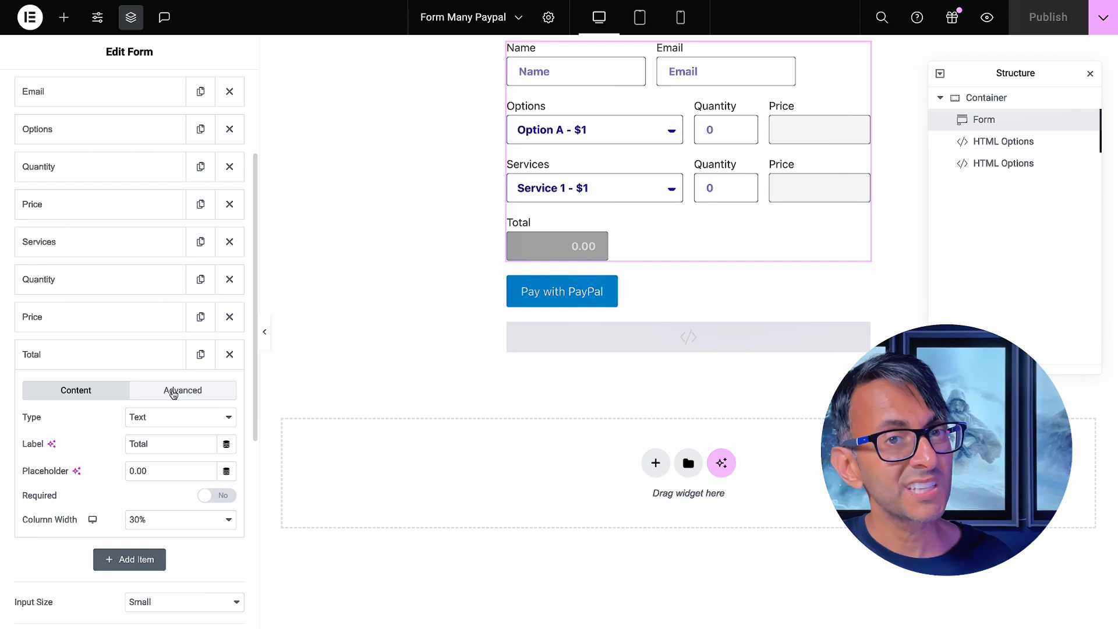
click(173, 394)
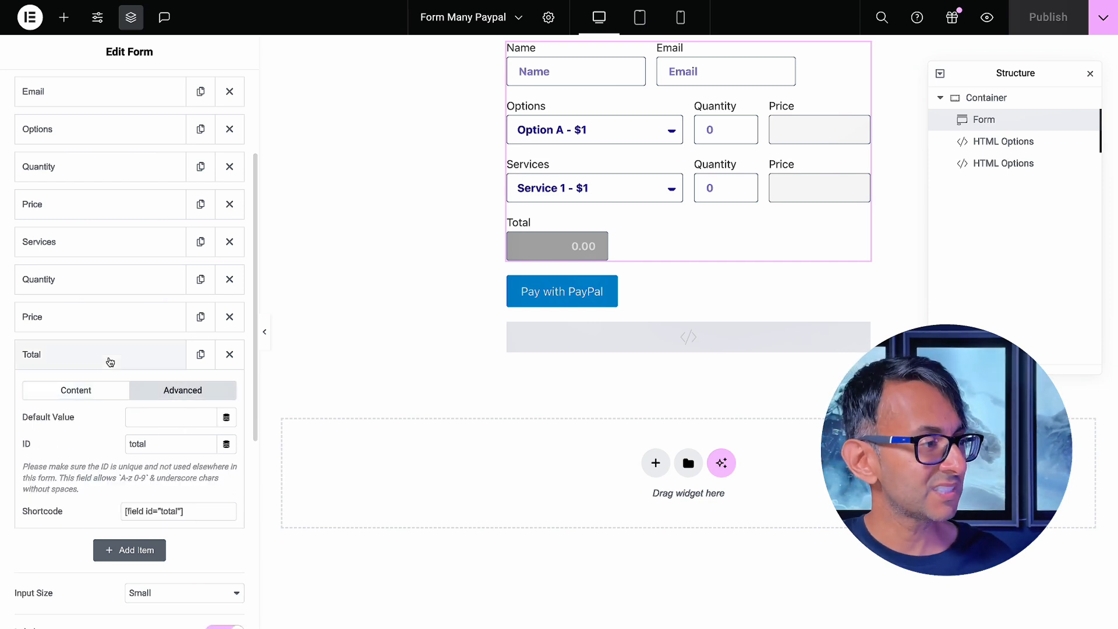
click(110, 360)
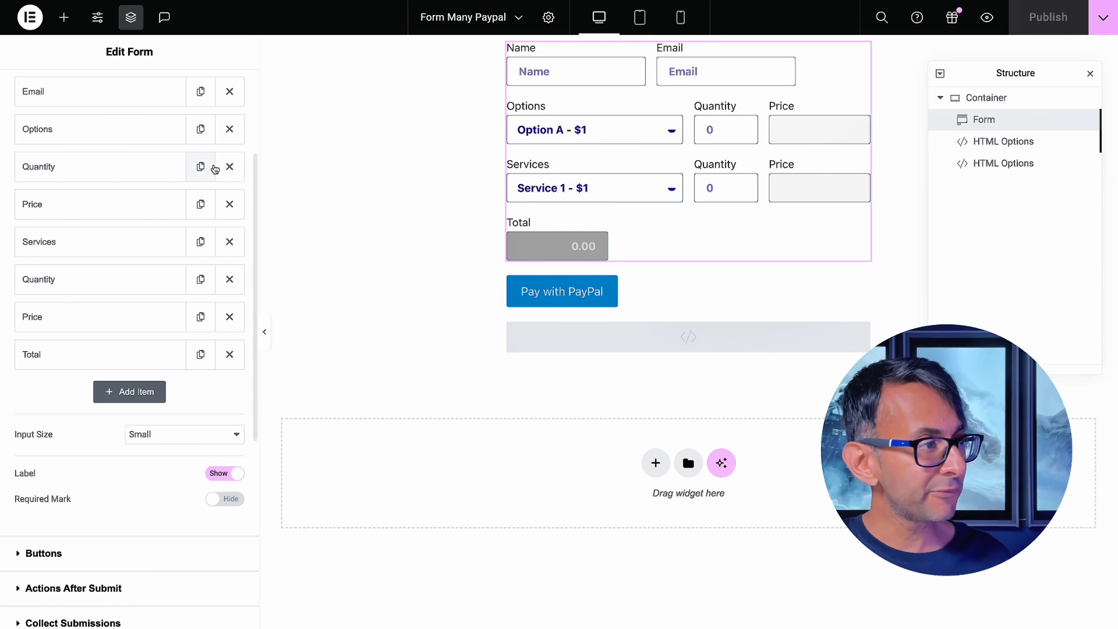
Open the custom CSS of the form widget
scroll(215, 167, up, 5)
click(213, 93)
scroll(204, 372, down, 8)
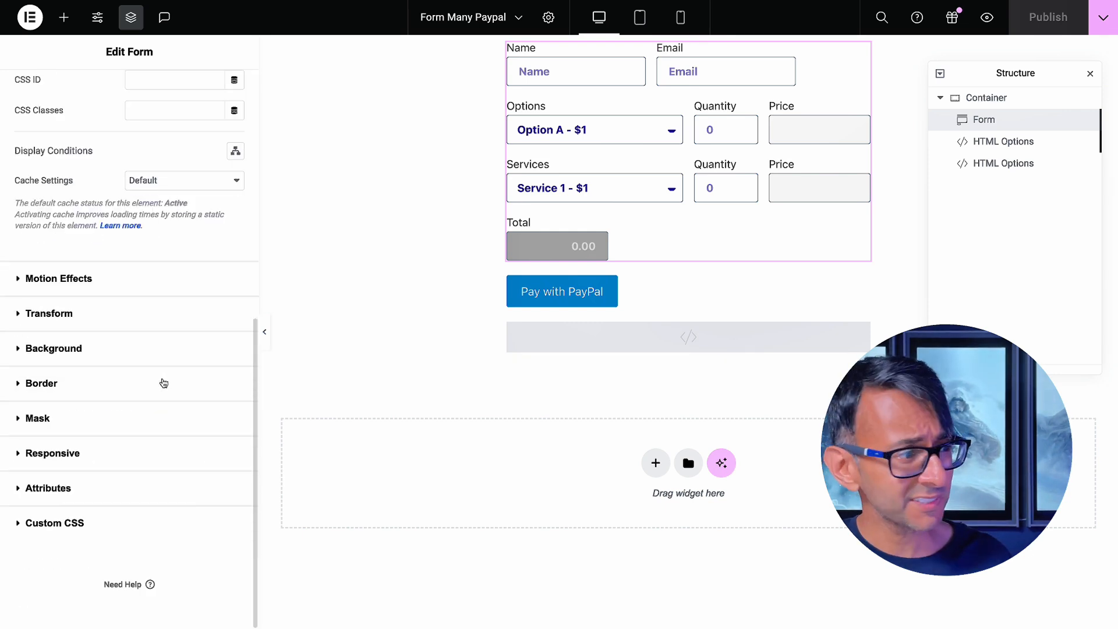
click(139, 522)
scroll(140, 512, down, 5)
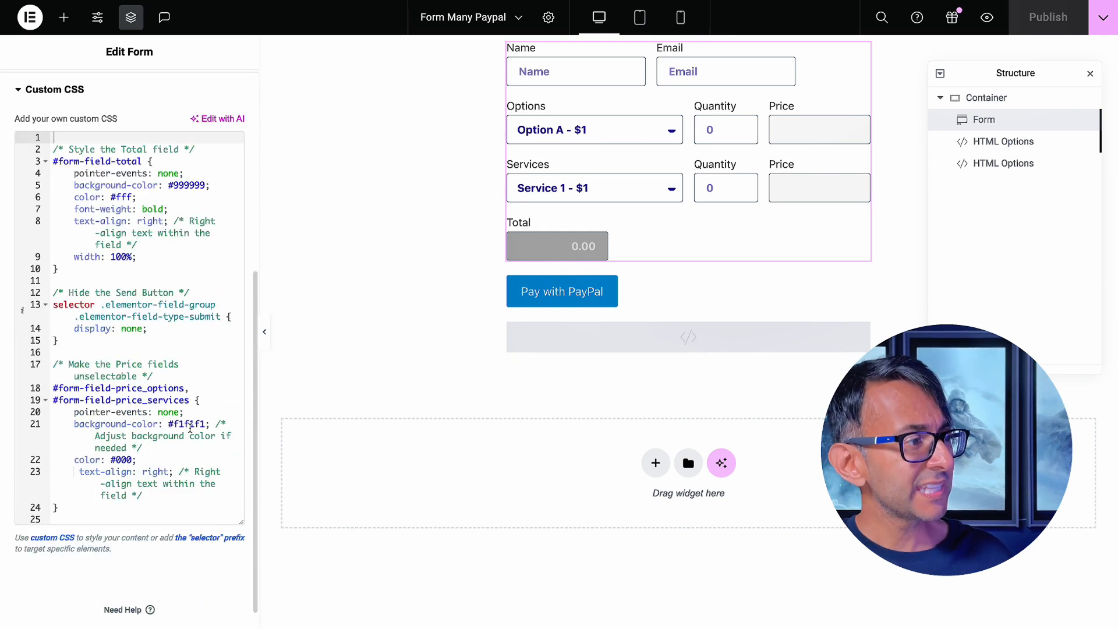
Highlight the #form-field-total rule and the rule making the price fields unselectable in the custom CSS
drag(138, 257, 85, 161)
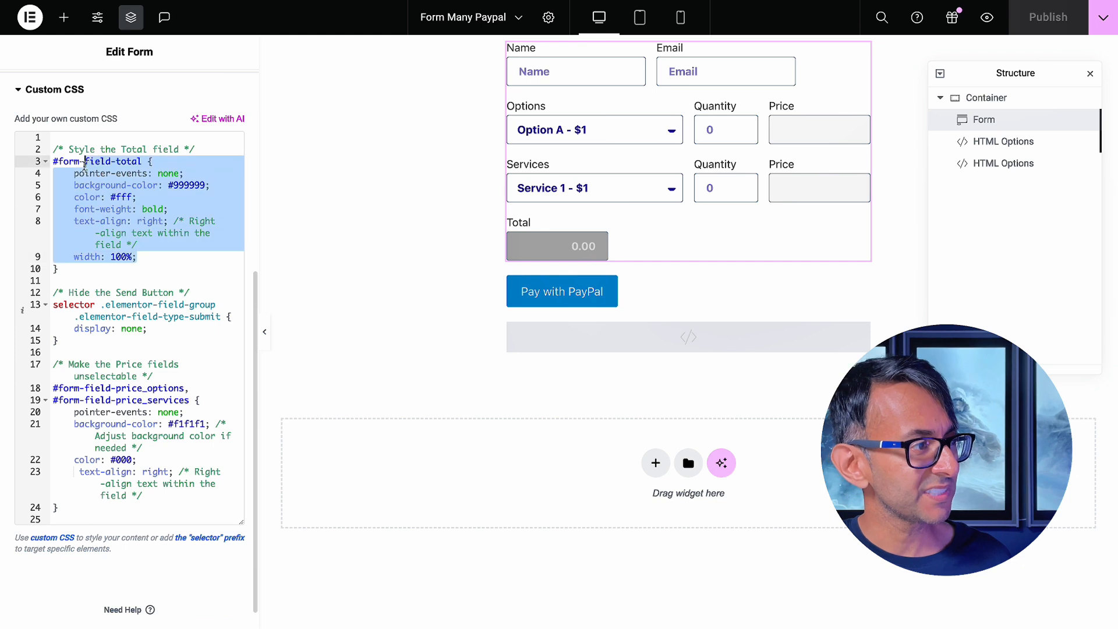
click(194, 387)
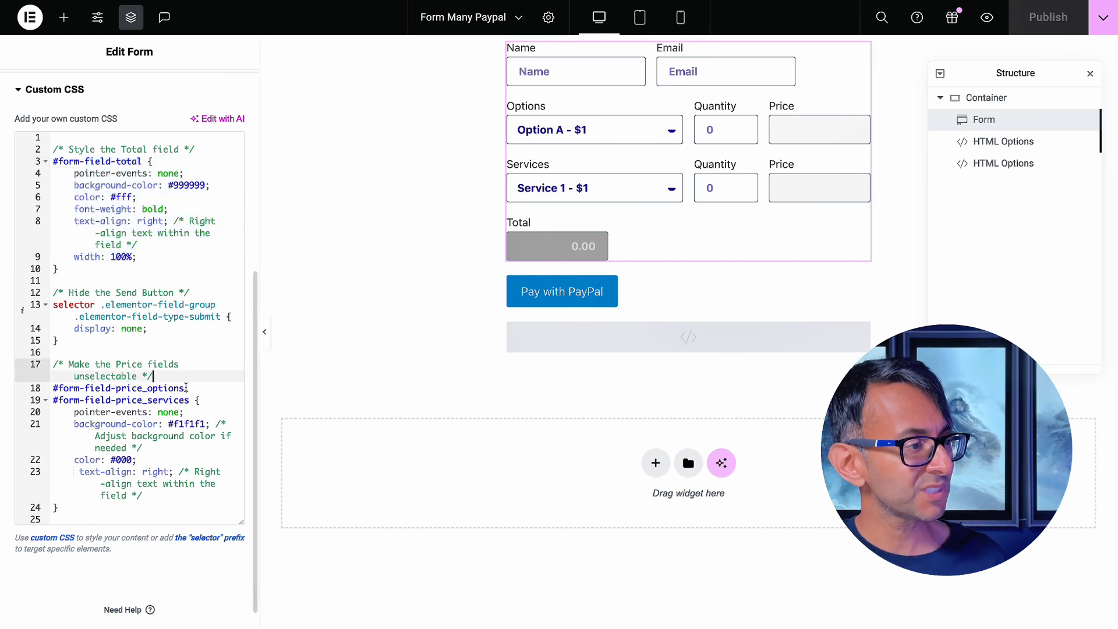
drag(91, 377, 143, 496)
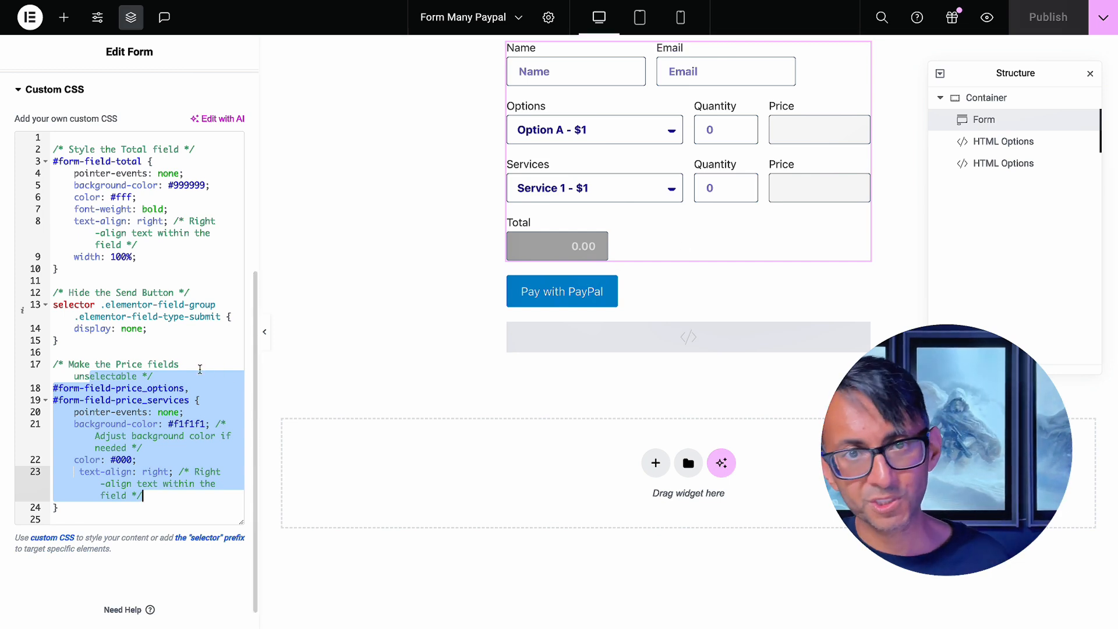
click(200, 370)
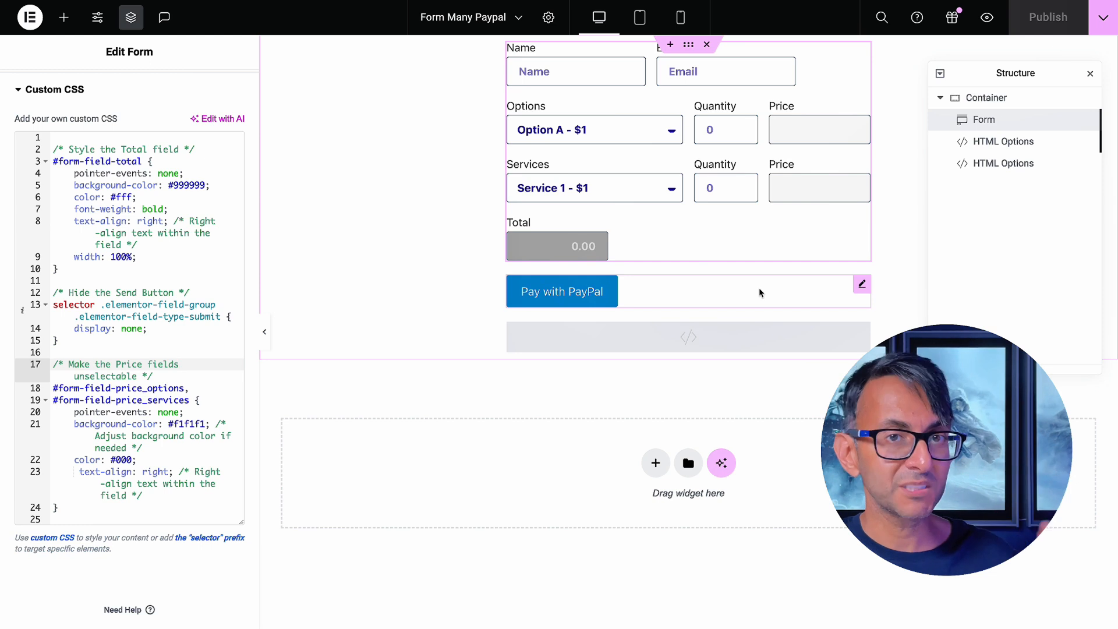
Try deleting the rule that hides the Send button from the form's custom CSS and undo the deletion
drag(98, 350, 45, 303)
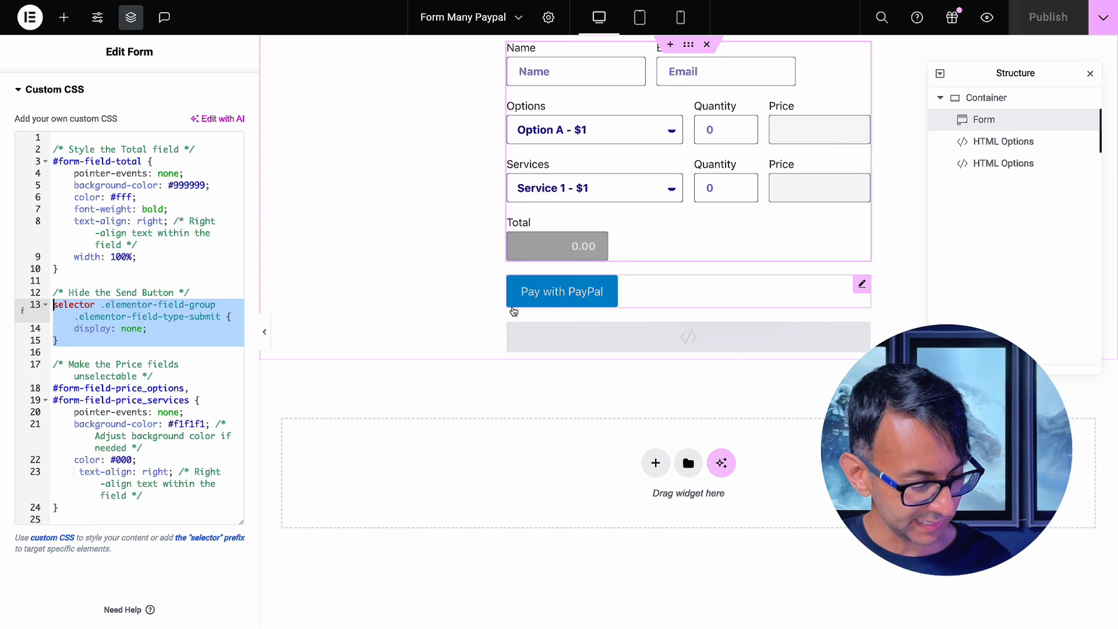
key(BackSpace)
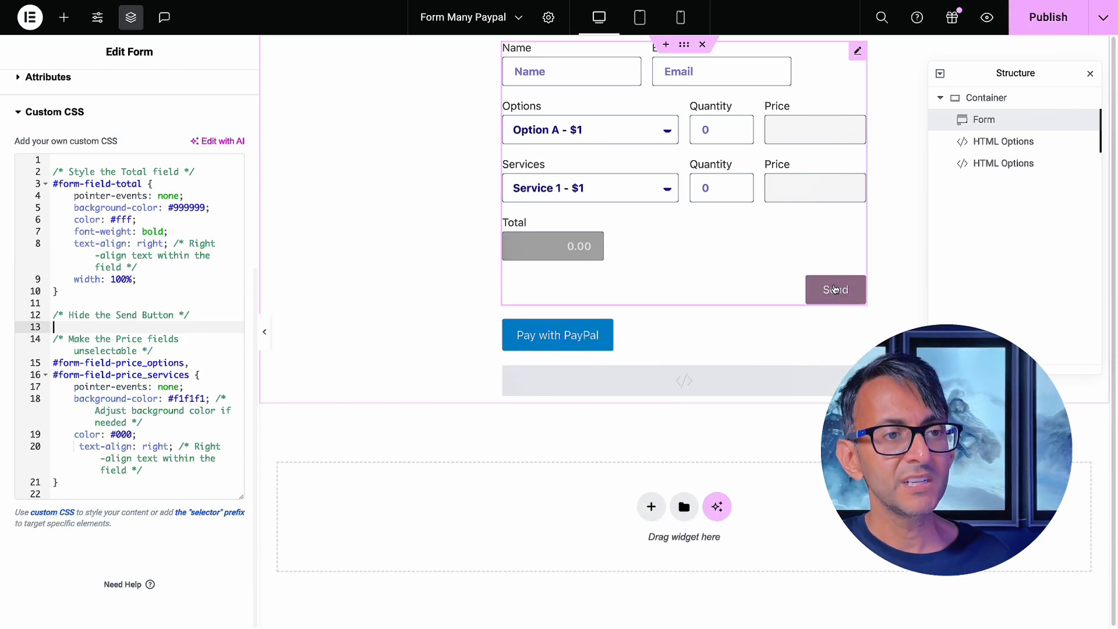
key(ctrl+z)
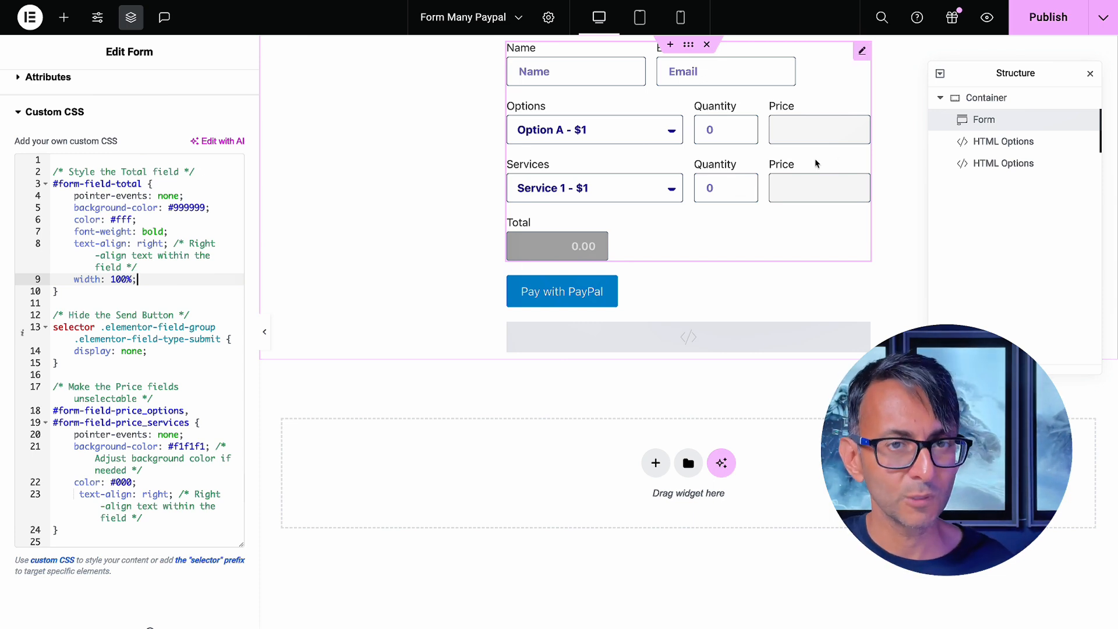
Open the code of the first HTML Options widget, beneath the form, and widen the editing area to read its PayPal form
click(977, 149)
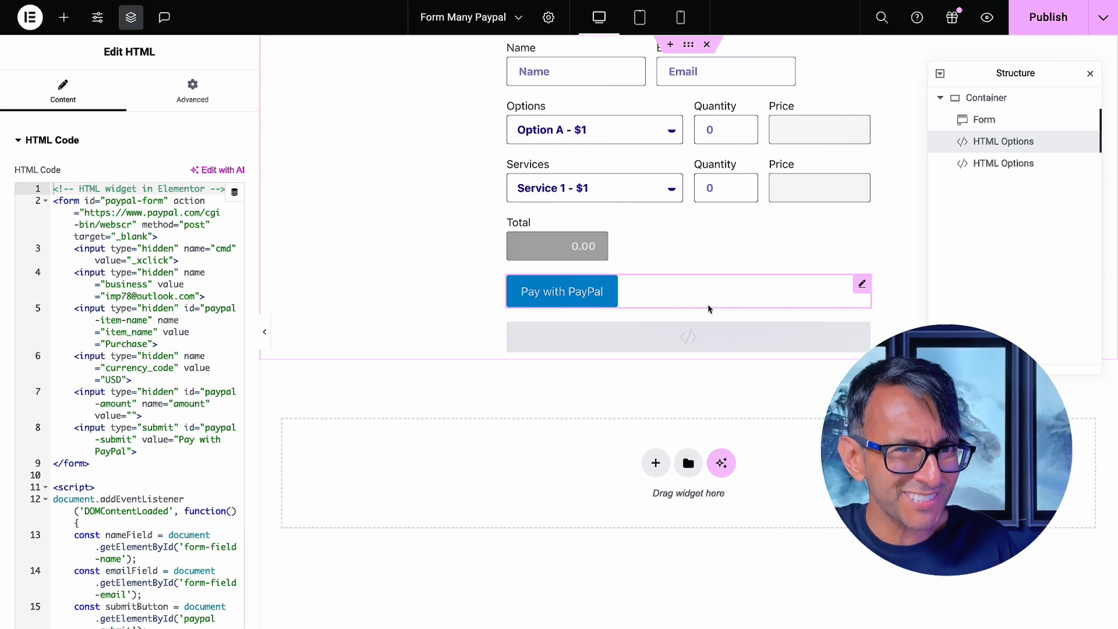
drag(260, 263, 384, 262)
click(347, 258)
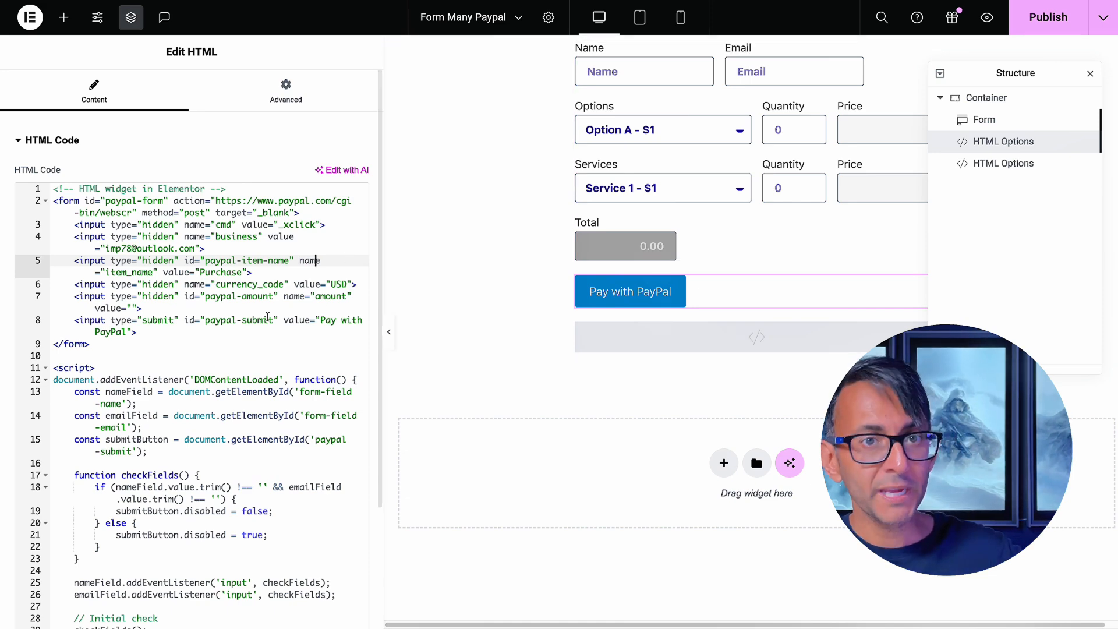
scroll(271, 316, down, 2)
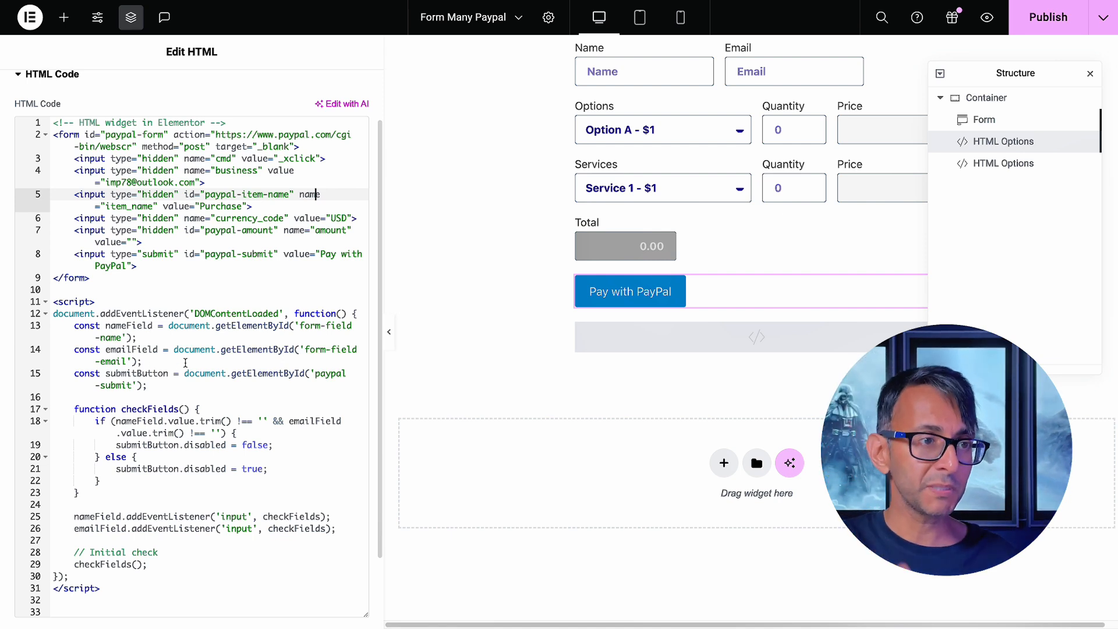
scroll(186, 362, up, 1)
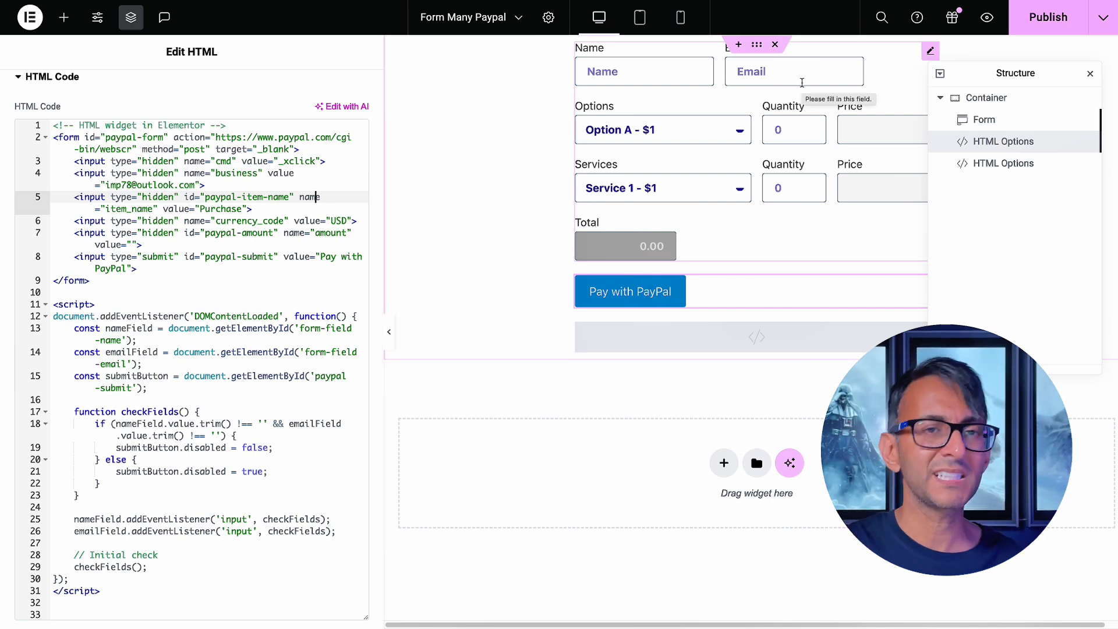
Examine the business email value and the remaining inputs in the PayPal form code of the HTML widget
click(201, 272)
scroll(182, 210, up, 1)
click(182, 210)
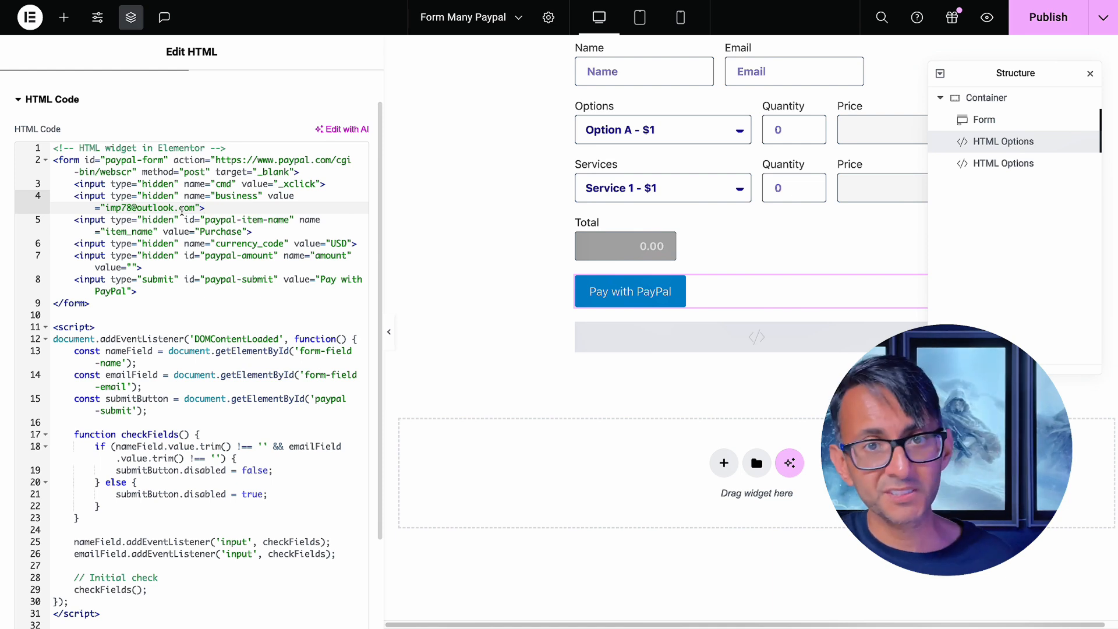
click(233, 303)
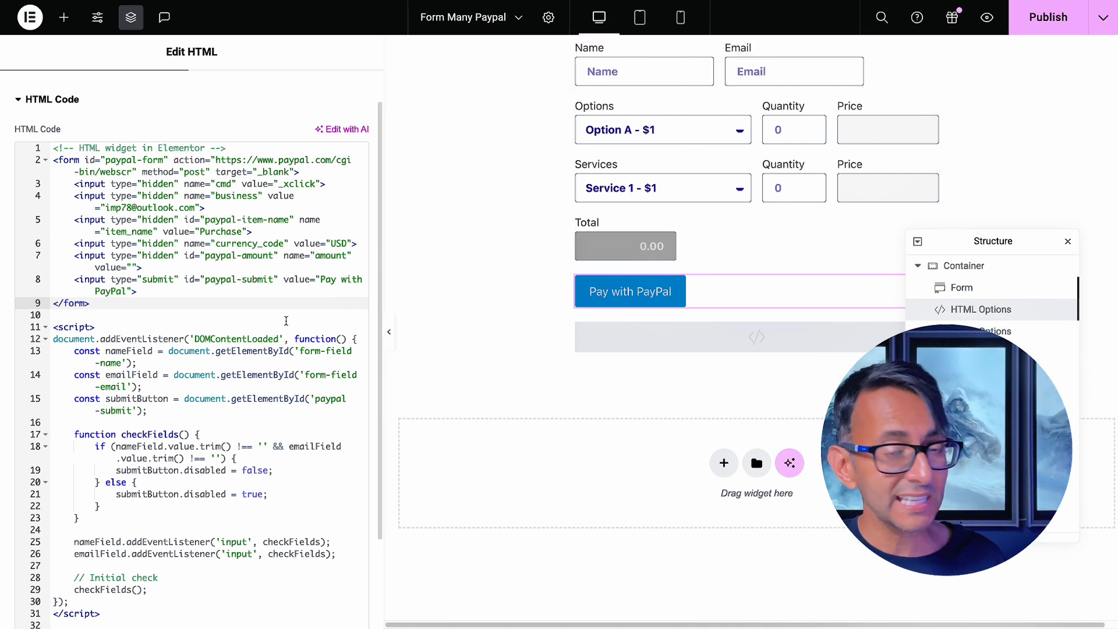
click(283, 315)
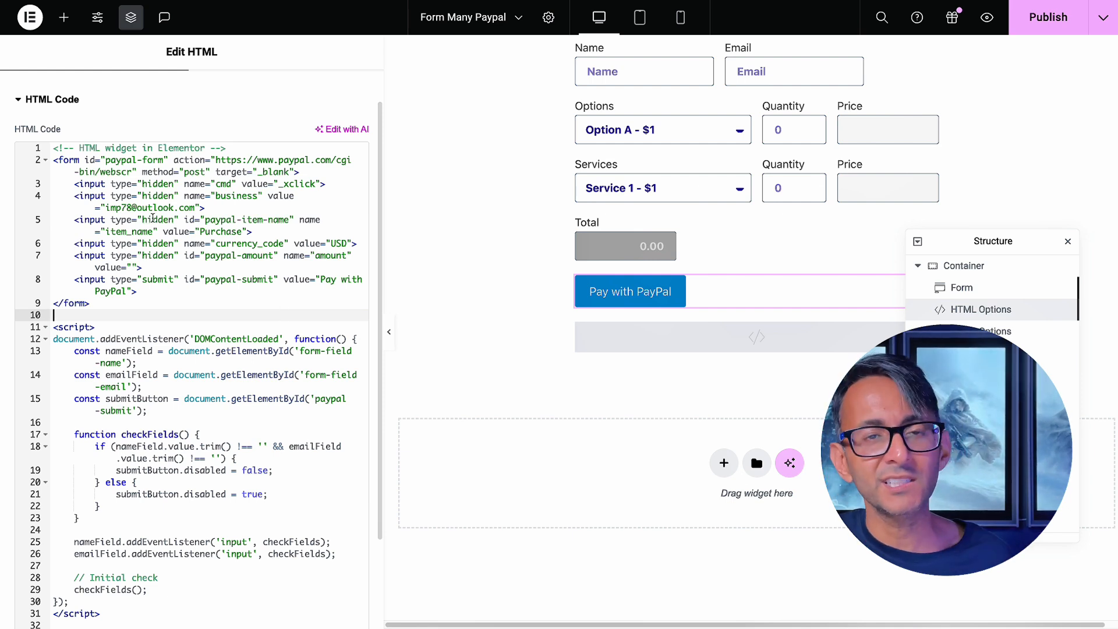
click(230, 288)
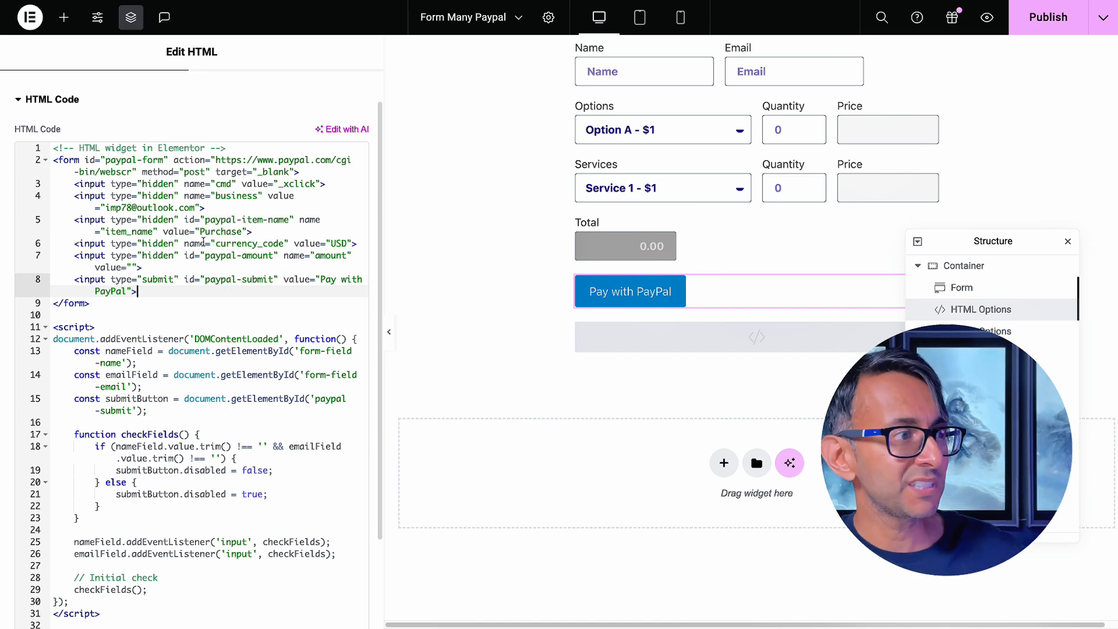
click(239, 314)
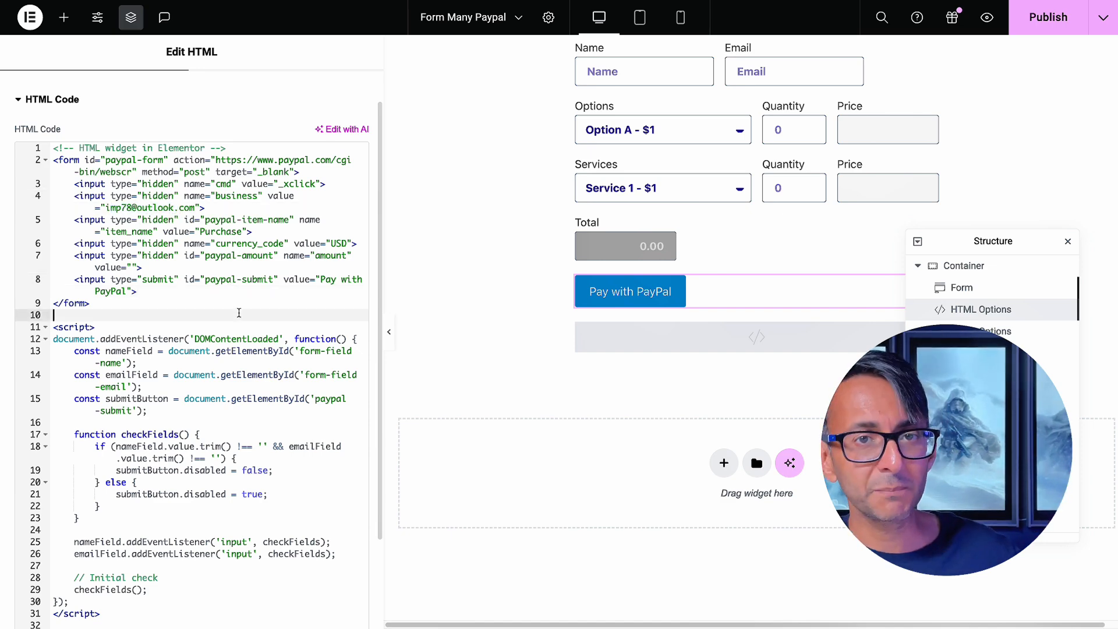
Open the script of the second HTML Options widget in a wider editing area and highlight the getPrice function
click(760, 341)
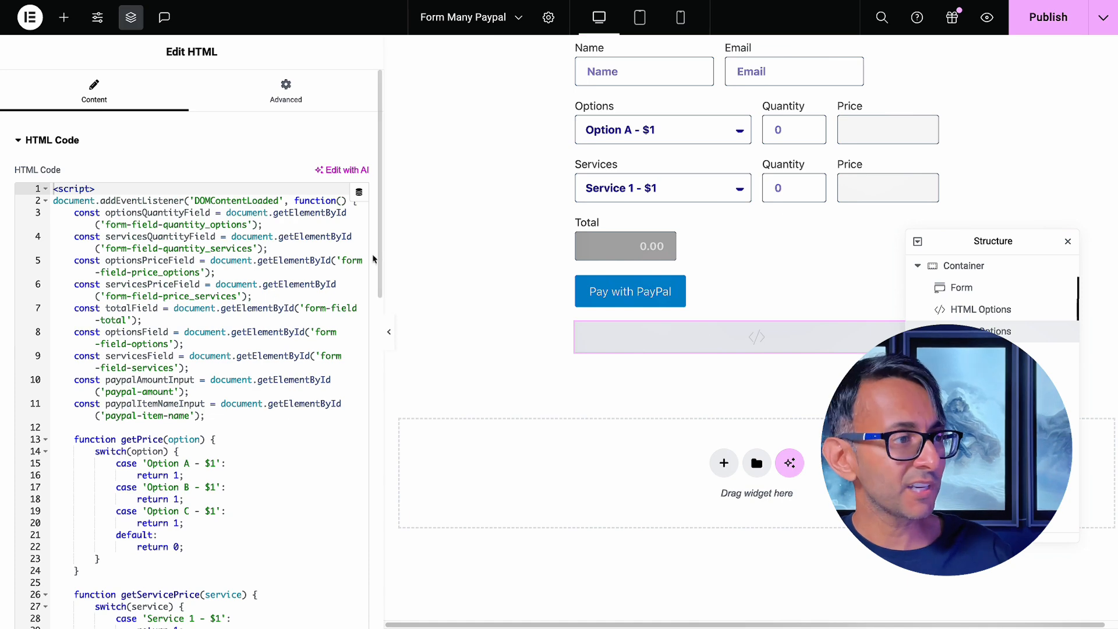
drag(383, 252, 507, 254)
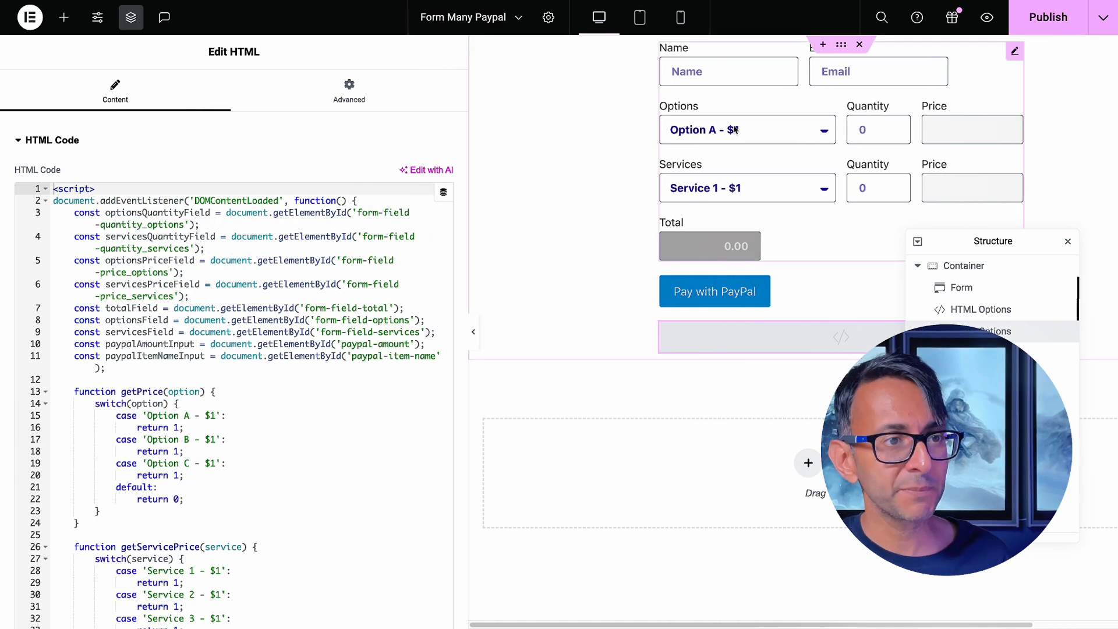
scroll(404, 357, down, 1)
scroll(405, 357, up, 1)
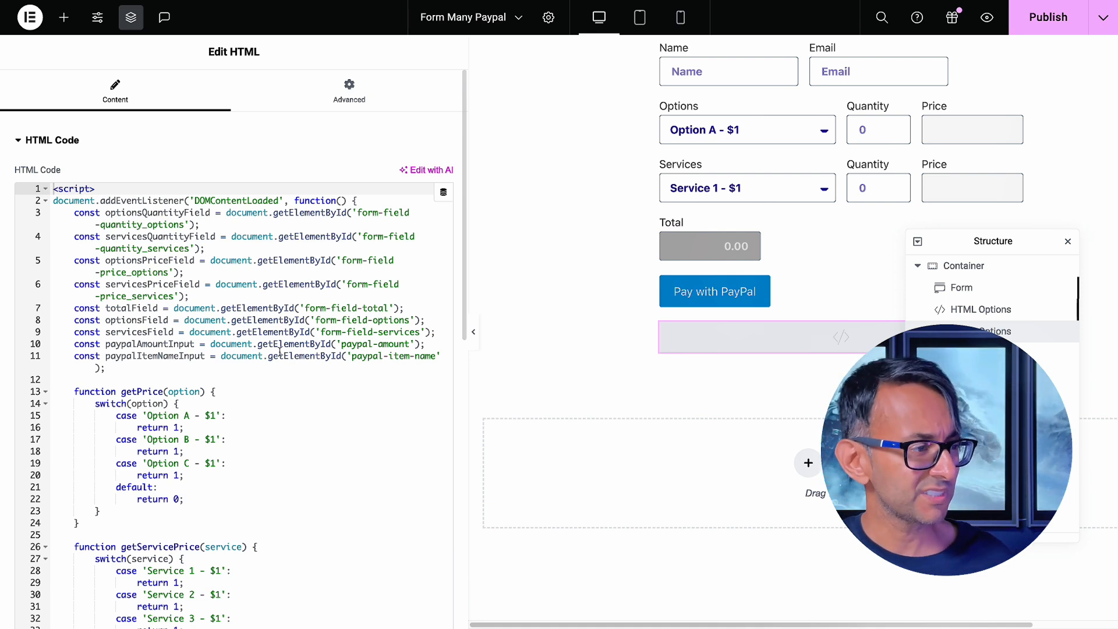
scroll(306, 291, down, 1)
drag(102, 501, 110, 393)
click(290, 415)
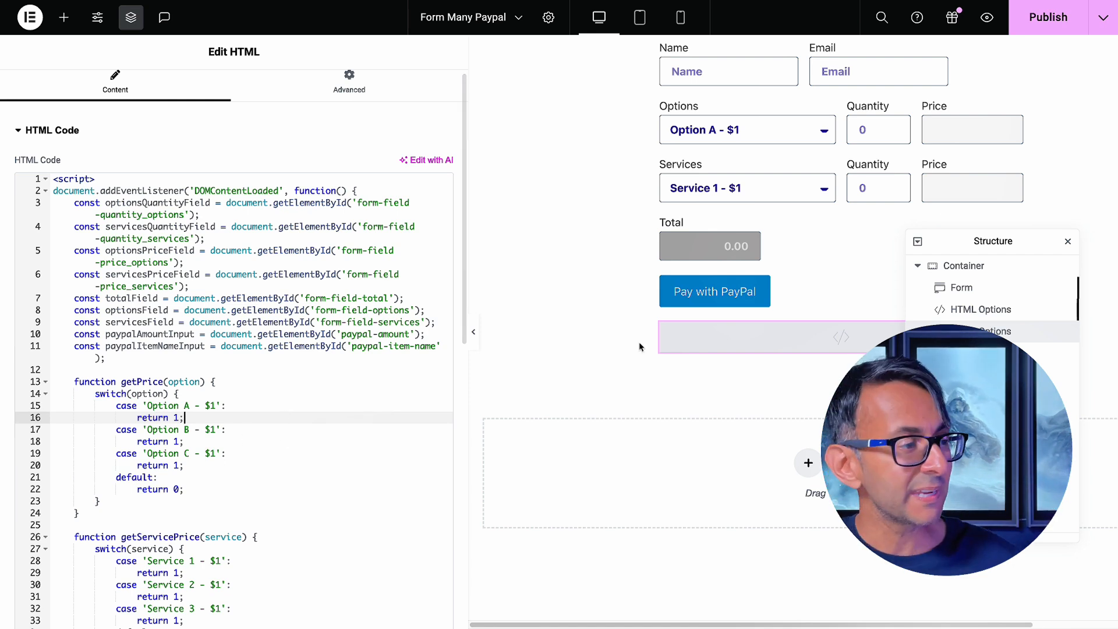
Compare the choices in the form's Options dropdown with the script and highlight the 'Option A - $1' case
click(784, 129)
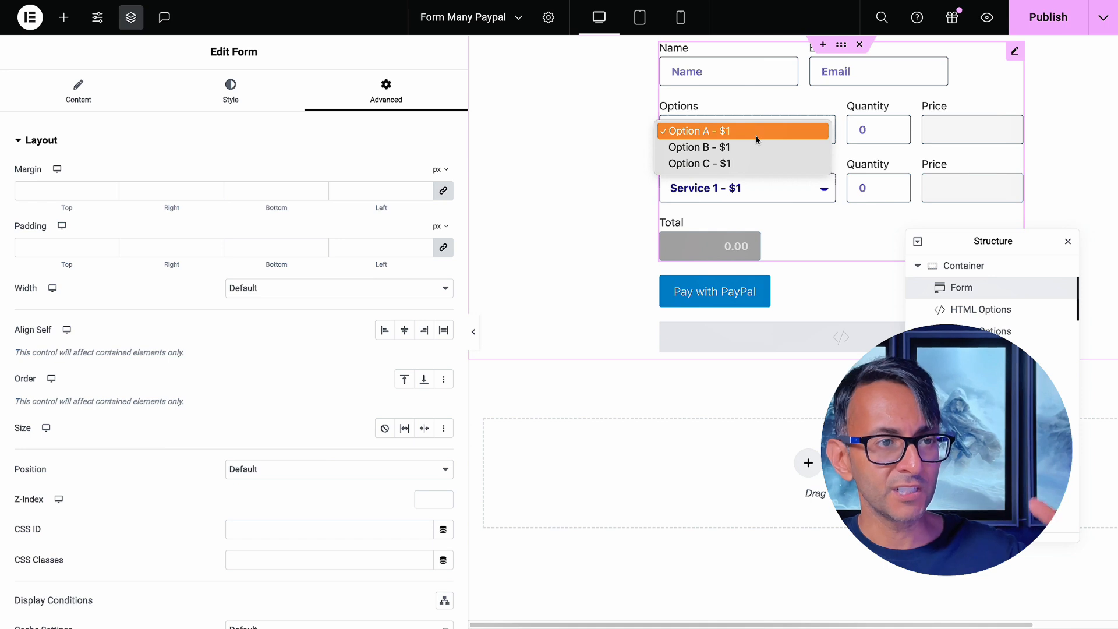
click(725, 135)
scroll(256, 402, down, 1)
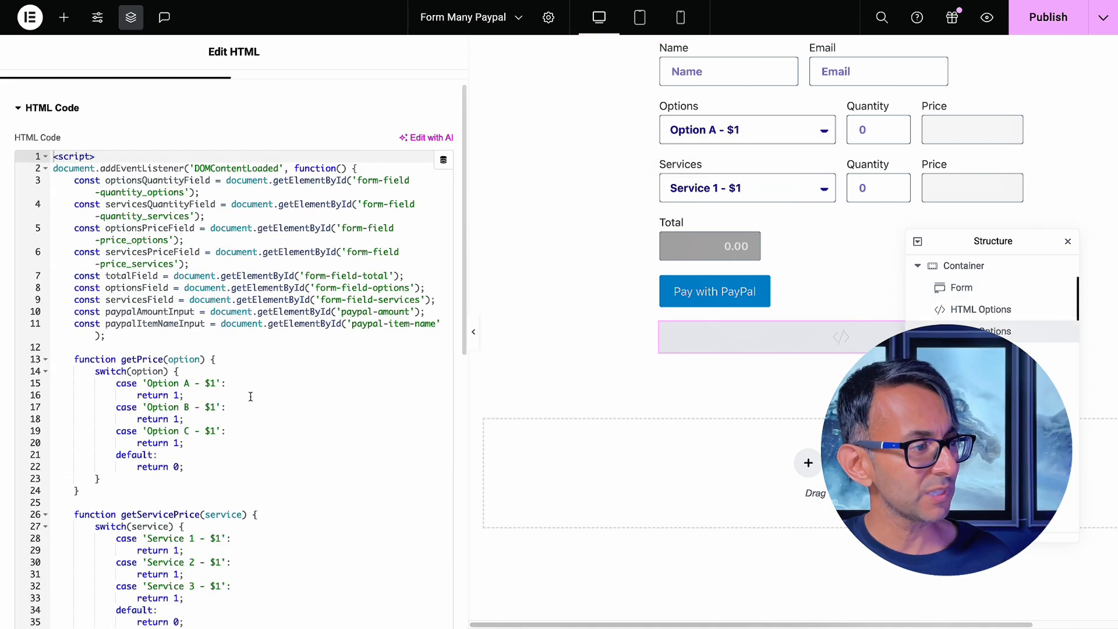
drag(215, 383, 148, 383)
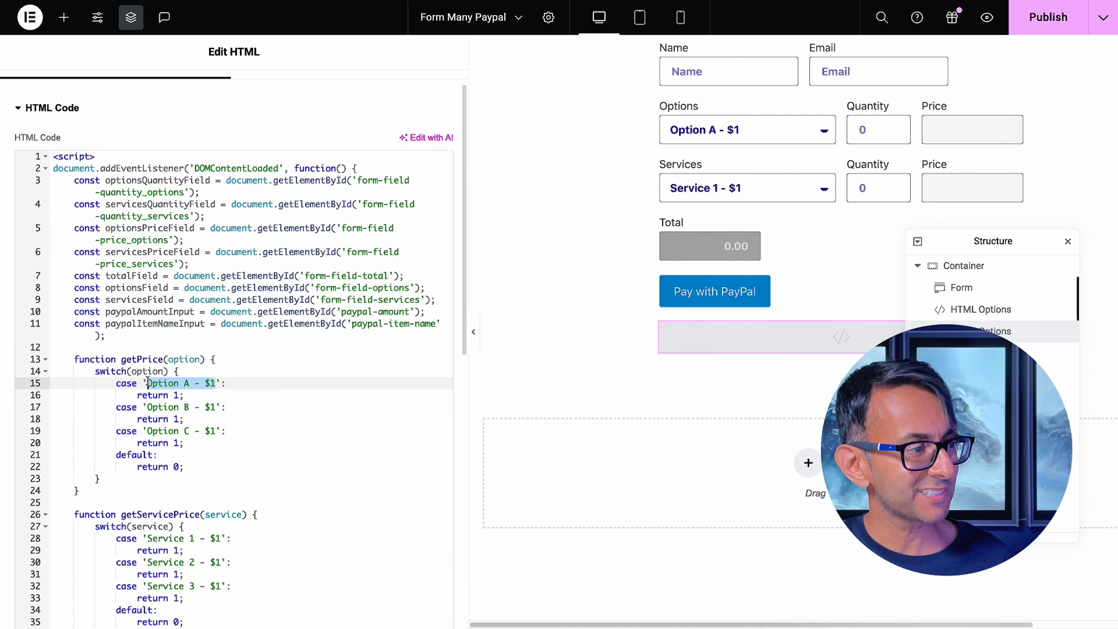
click(294, 415)
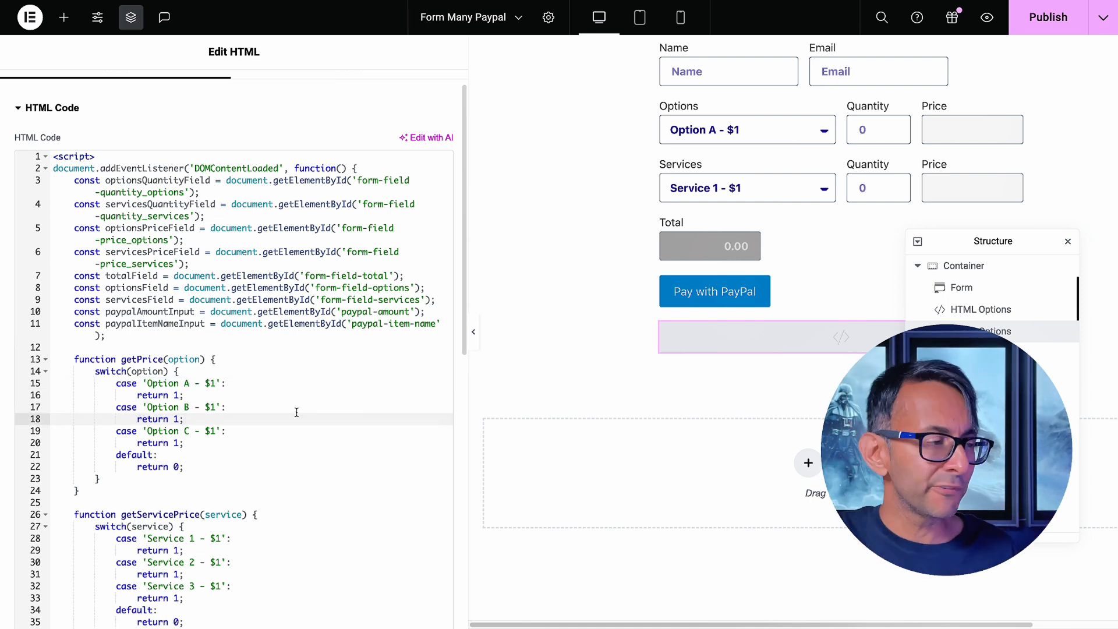
Examine the price in the Option A case label and its return value in the getPrice function
click(288, 408)
click(175, 398)
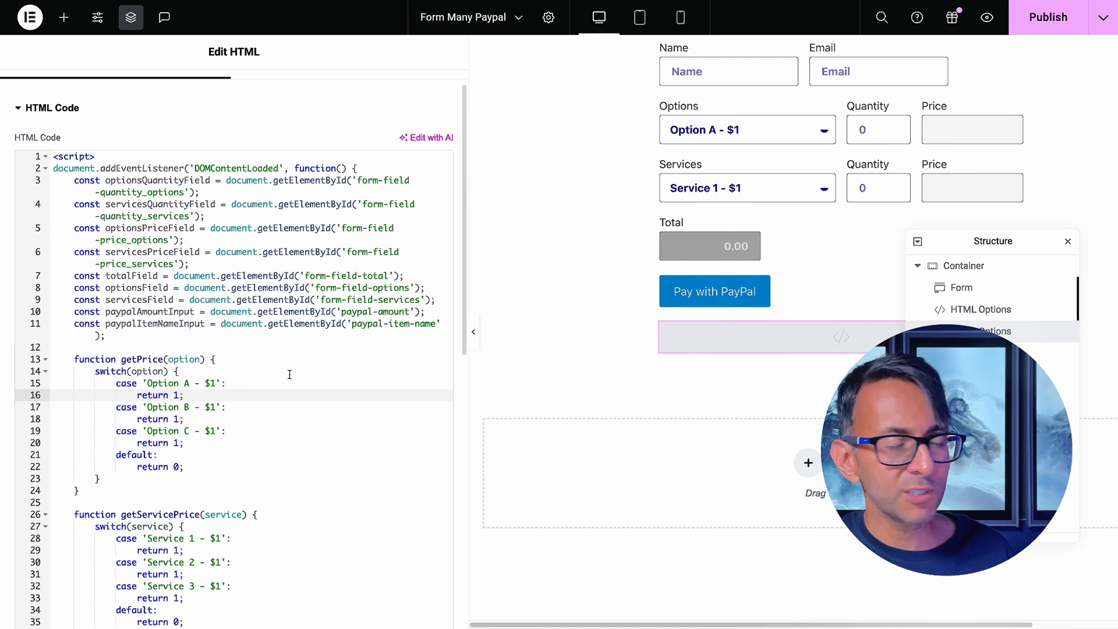
click(215, 383)
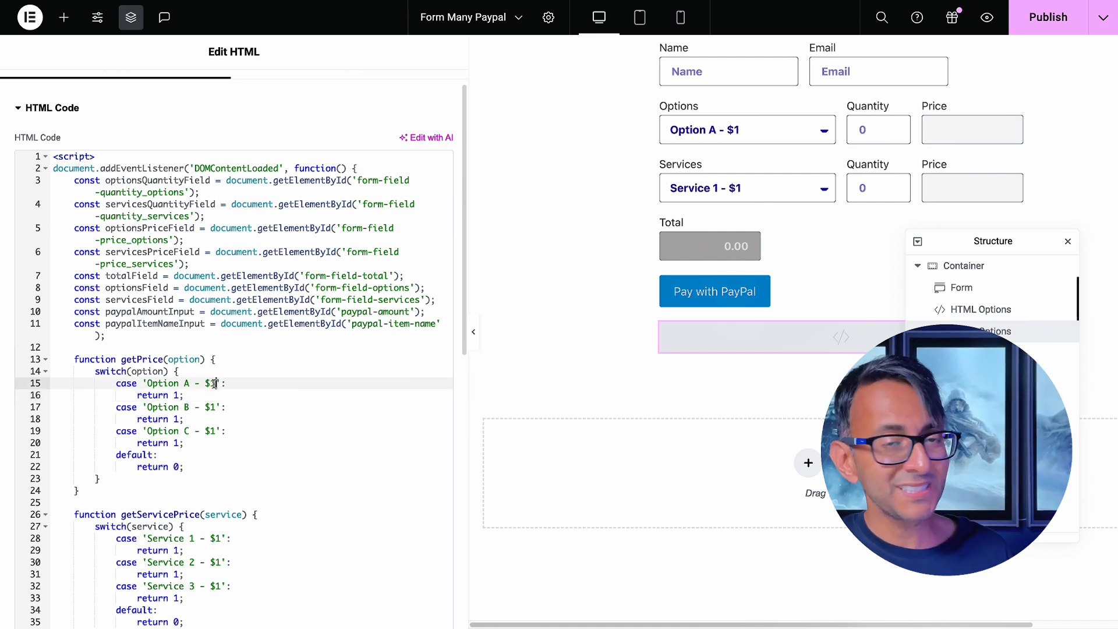
click(178, 396)
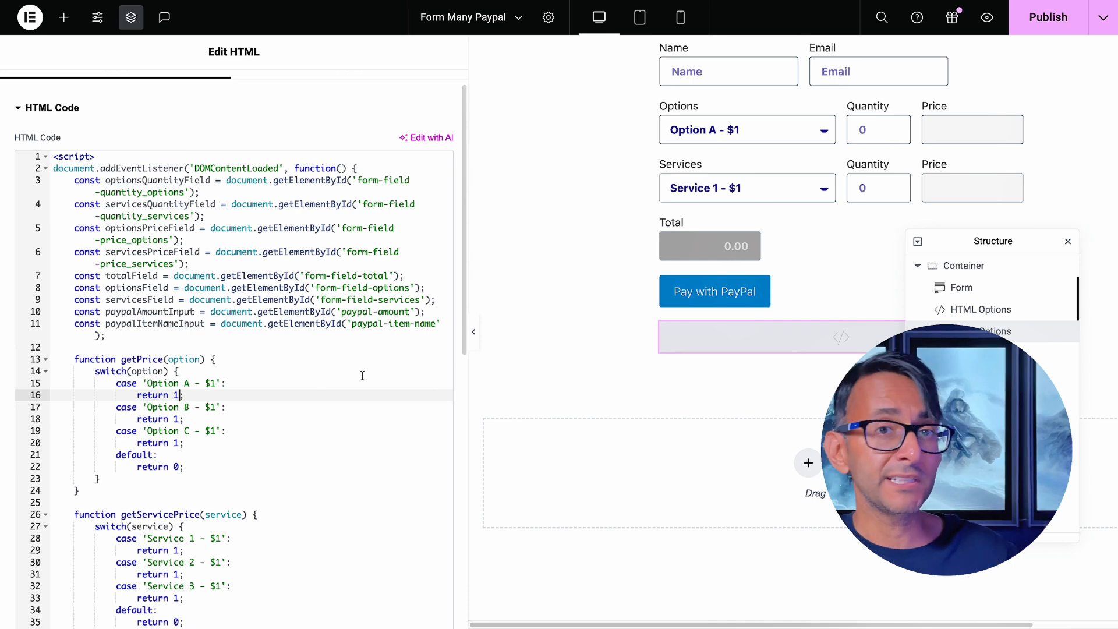
click(303, 453)
Highlight the getServicePrice function and look through the rest of the calculation script
scroll(294, 445, down, 2)
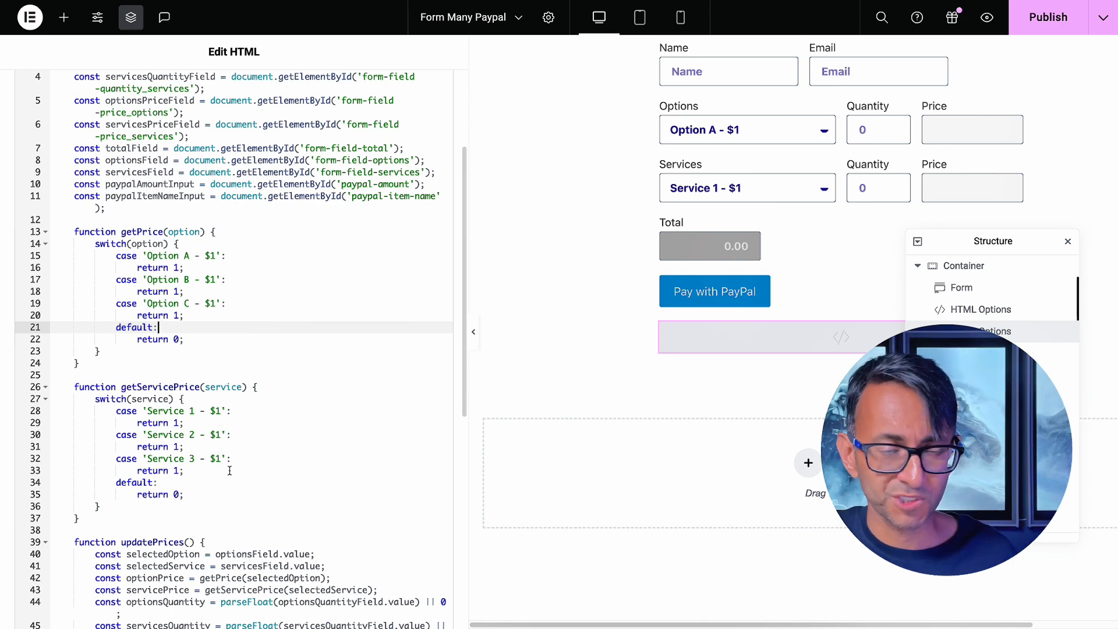
drag(227, 506, 84, 387)
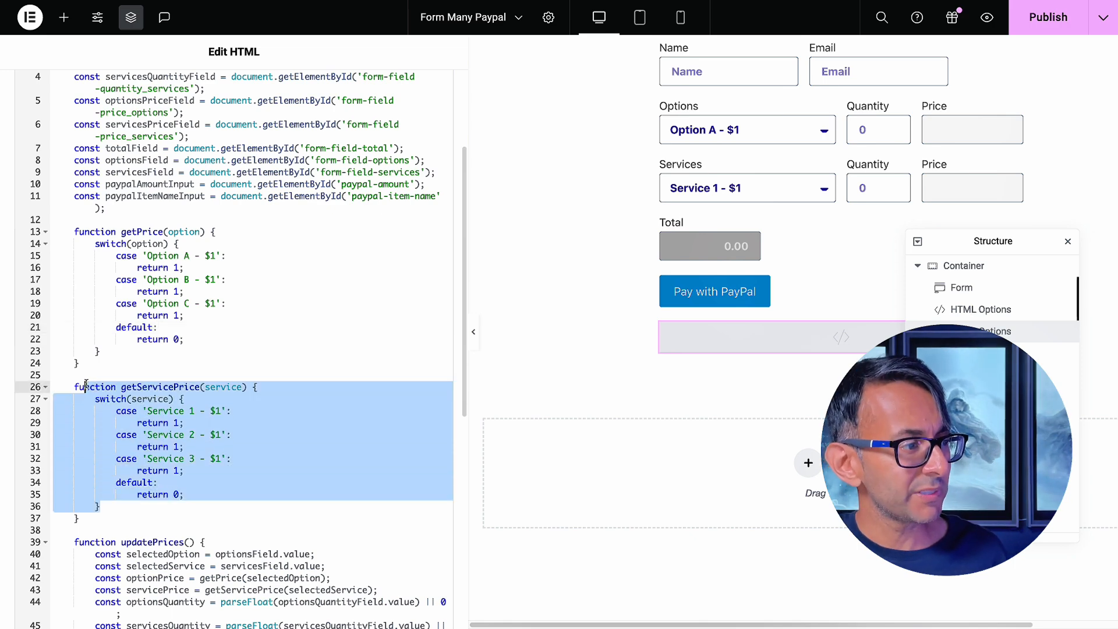
click(289, 416)
scroll(292, 416, down, 7)
scroll(295, 206, up, 1)
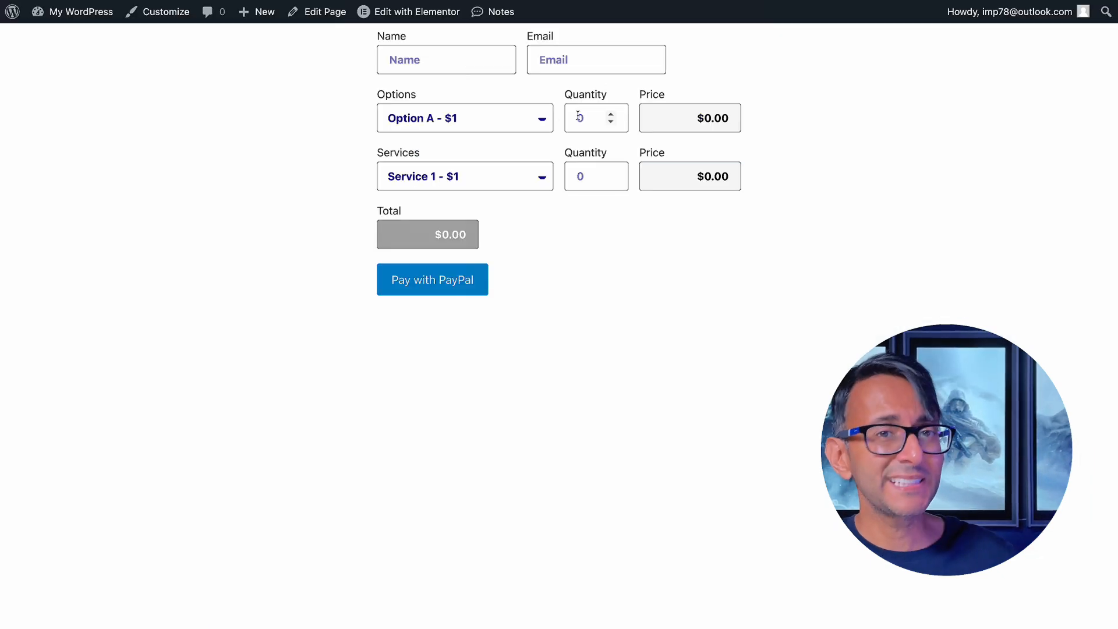
On the live form page, select Option C - $1 in Options and increase its quantity
click(541, 119)
click(460, 152)
click(611, 114)
click(611, 114)
click(611, 114)
click(611, 115)
Select Service 3 - $1 in Services and increase its quantity
click(541, 179)
click(488, 211)
click(612, 174)
double_click(611, 174)
double_click(612, 173)
click(611, 174)
double_click(611, 174)
click(611, 173)
double_click(611, 174)
click(612, 173)
click(611, 174)
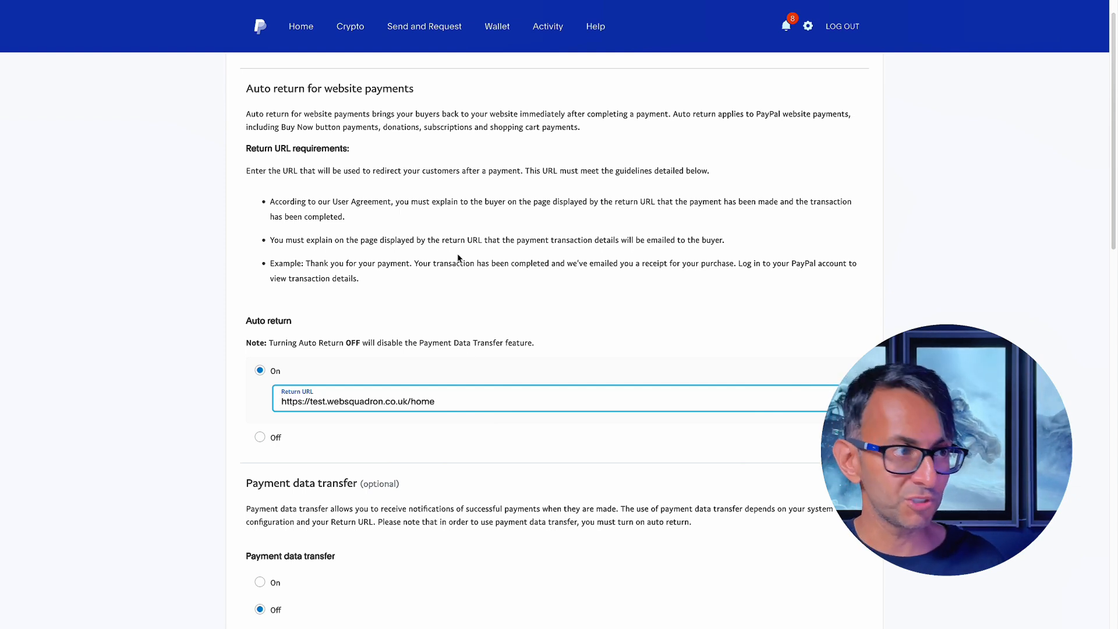
Examine the Auto return setting and its Return URL in the PayPal website payment preferences
key(super+plus)
key(super+plus)
click(352, 389)
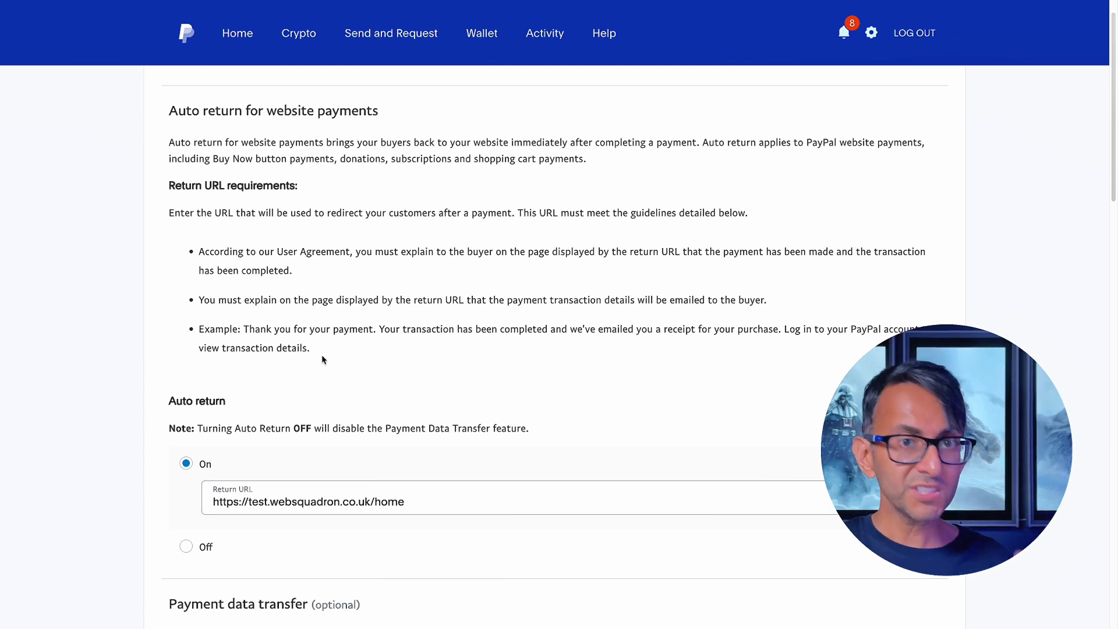
click(430, 504)
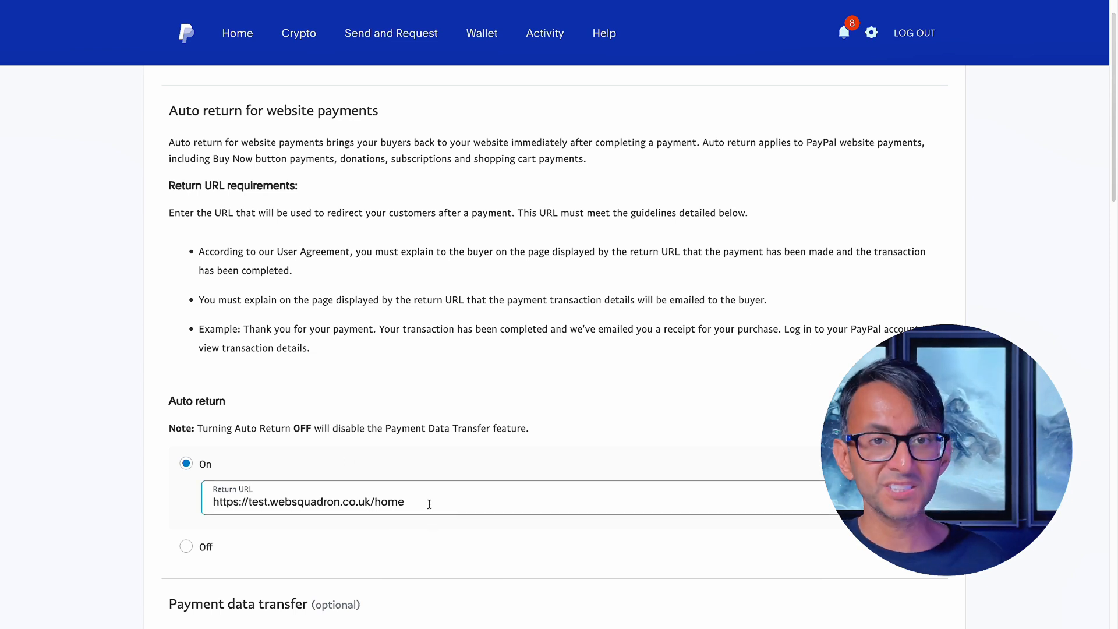